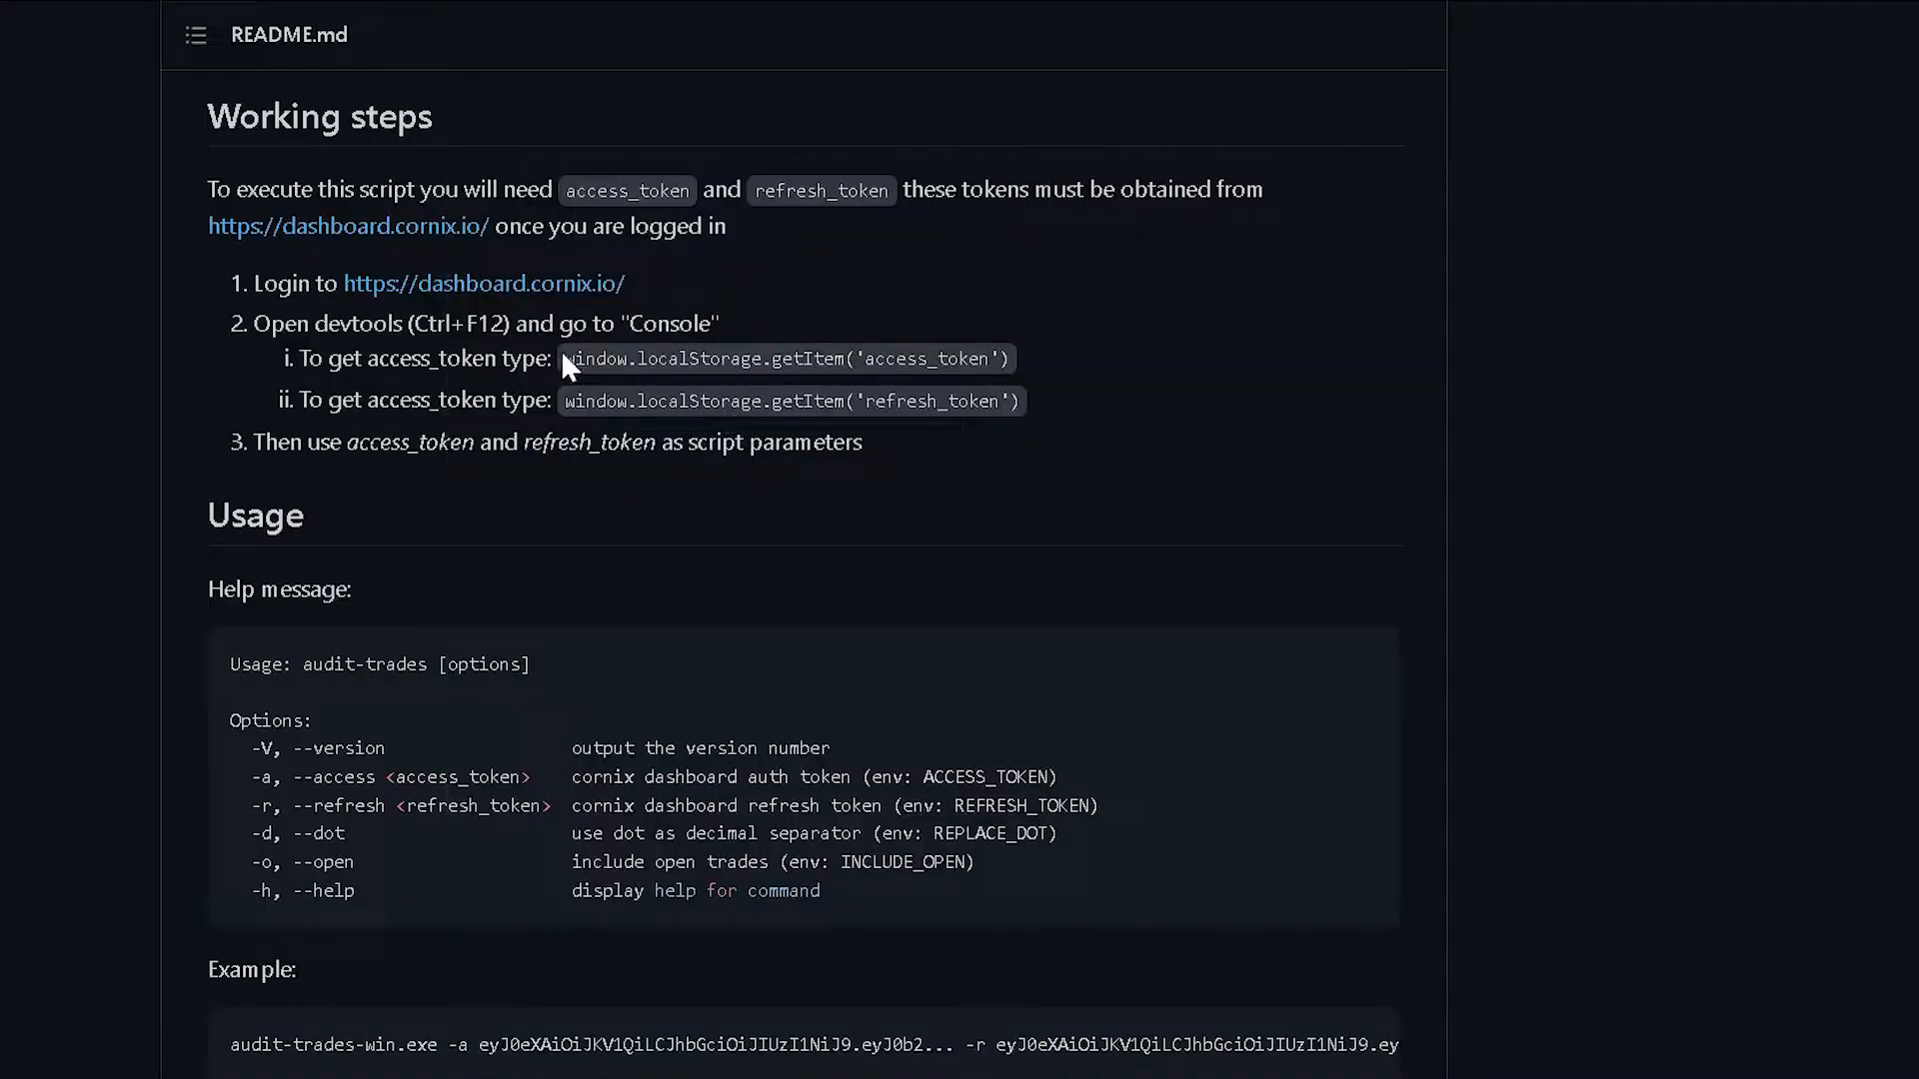
# Step: Copy window.localStorage.getItem('access_token') from the README's working steps and switch to the Cornix dashboard's devtools console
pyautogui.moveTo(567, 356); pyautogui.dragTo(746, 367)
pyautogui.click(749, 396)
pyautogui.moveTo(568, 365); pyautogui.dragTo(1015, 360)
pyautogui.rightClick(977, 360)
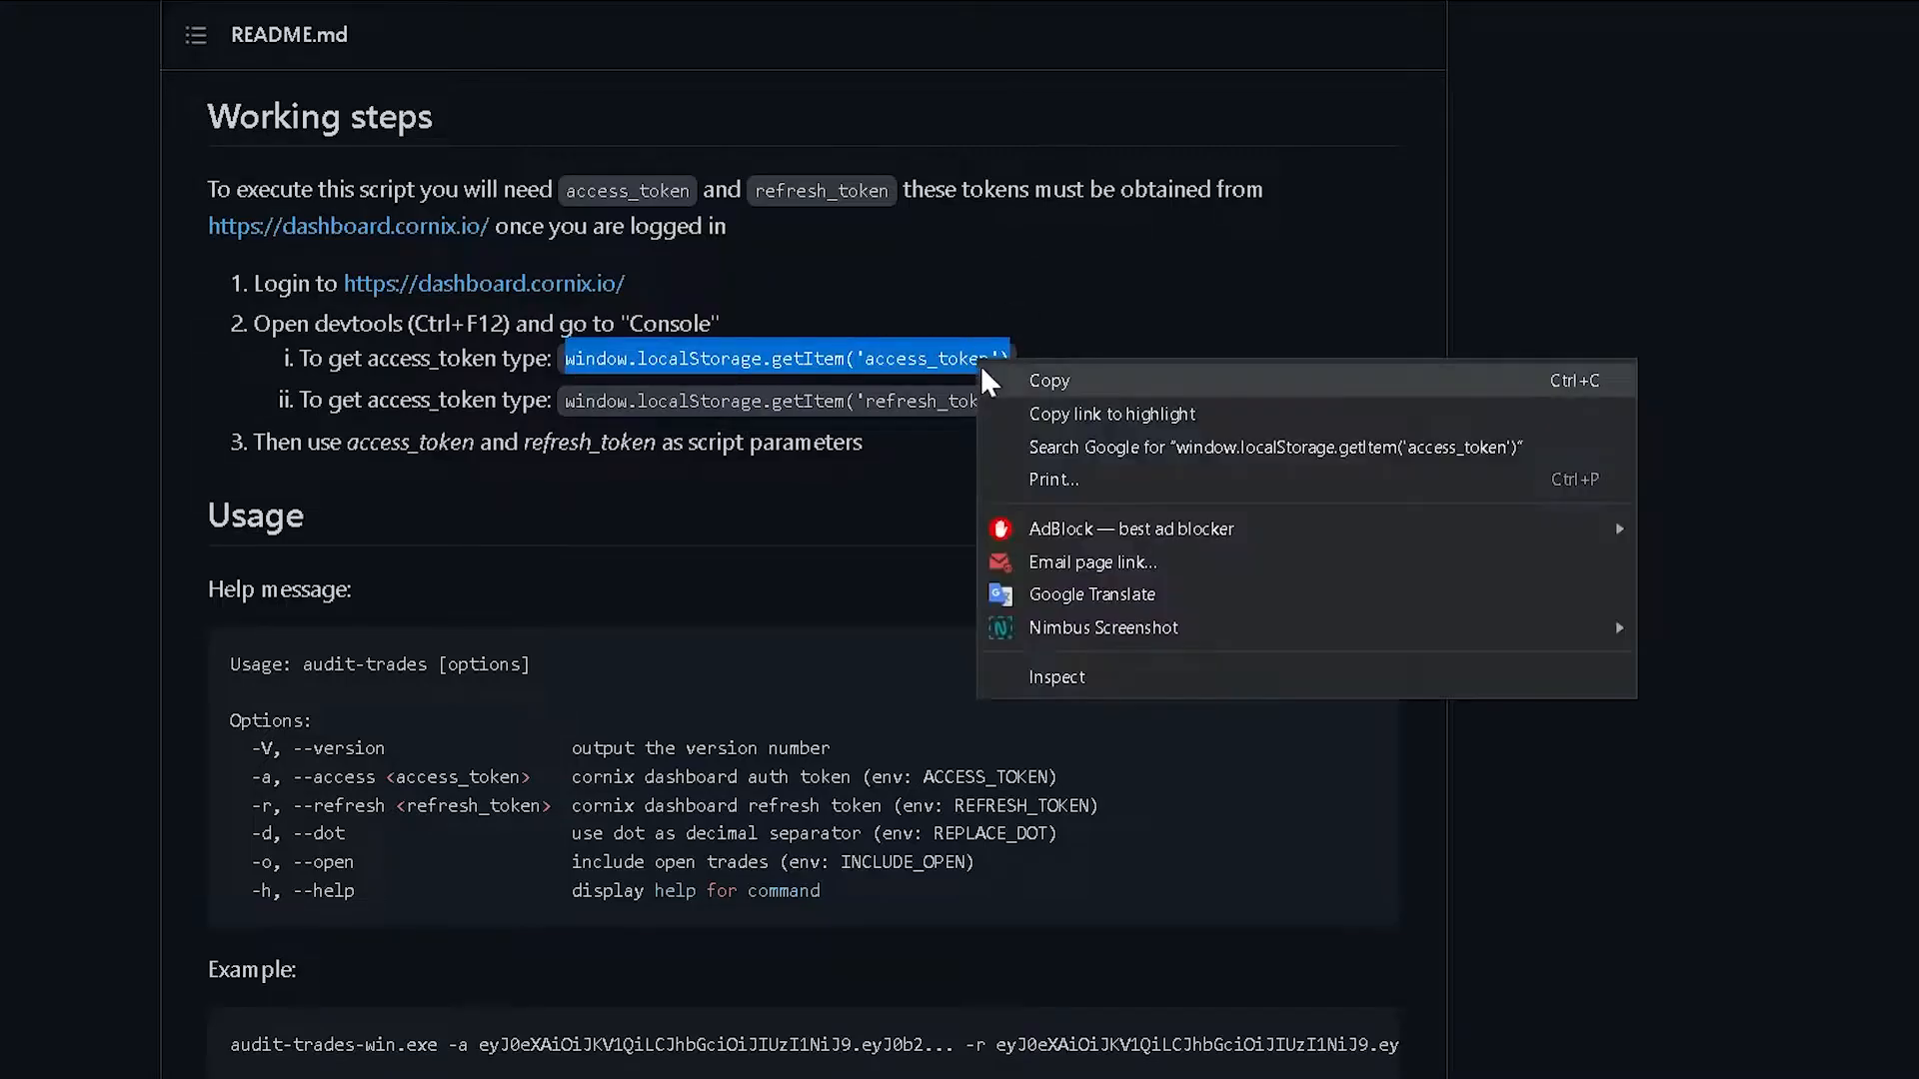
pyautogui.click(1030, 389)
pyautogui.hotkey('alt', 'Tab')
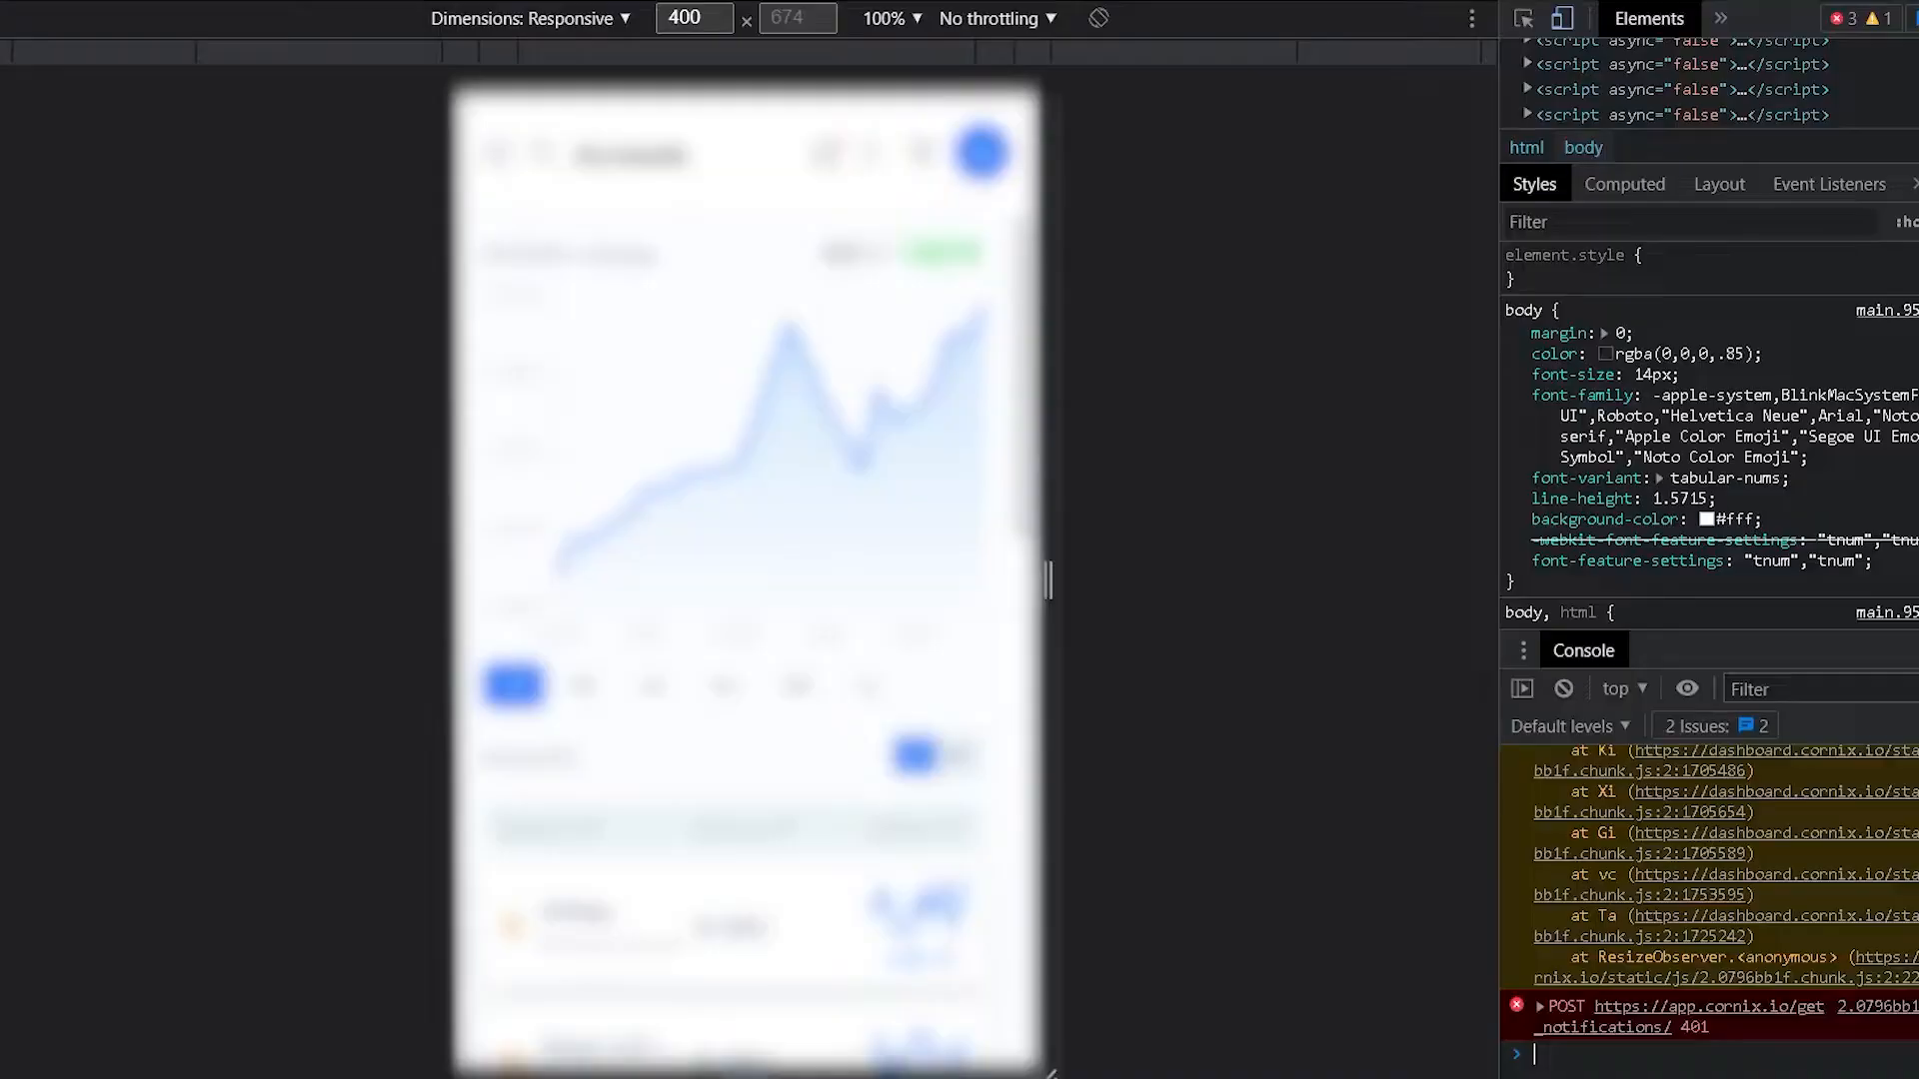
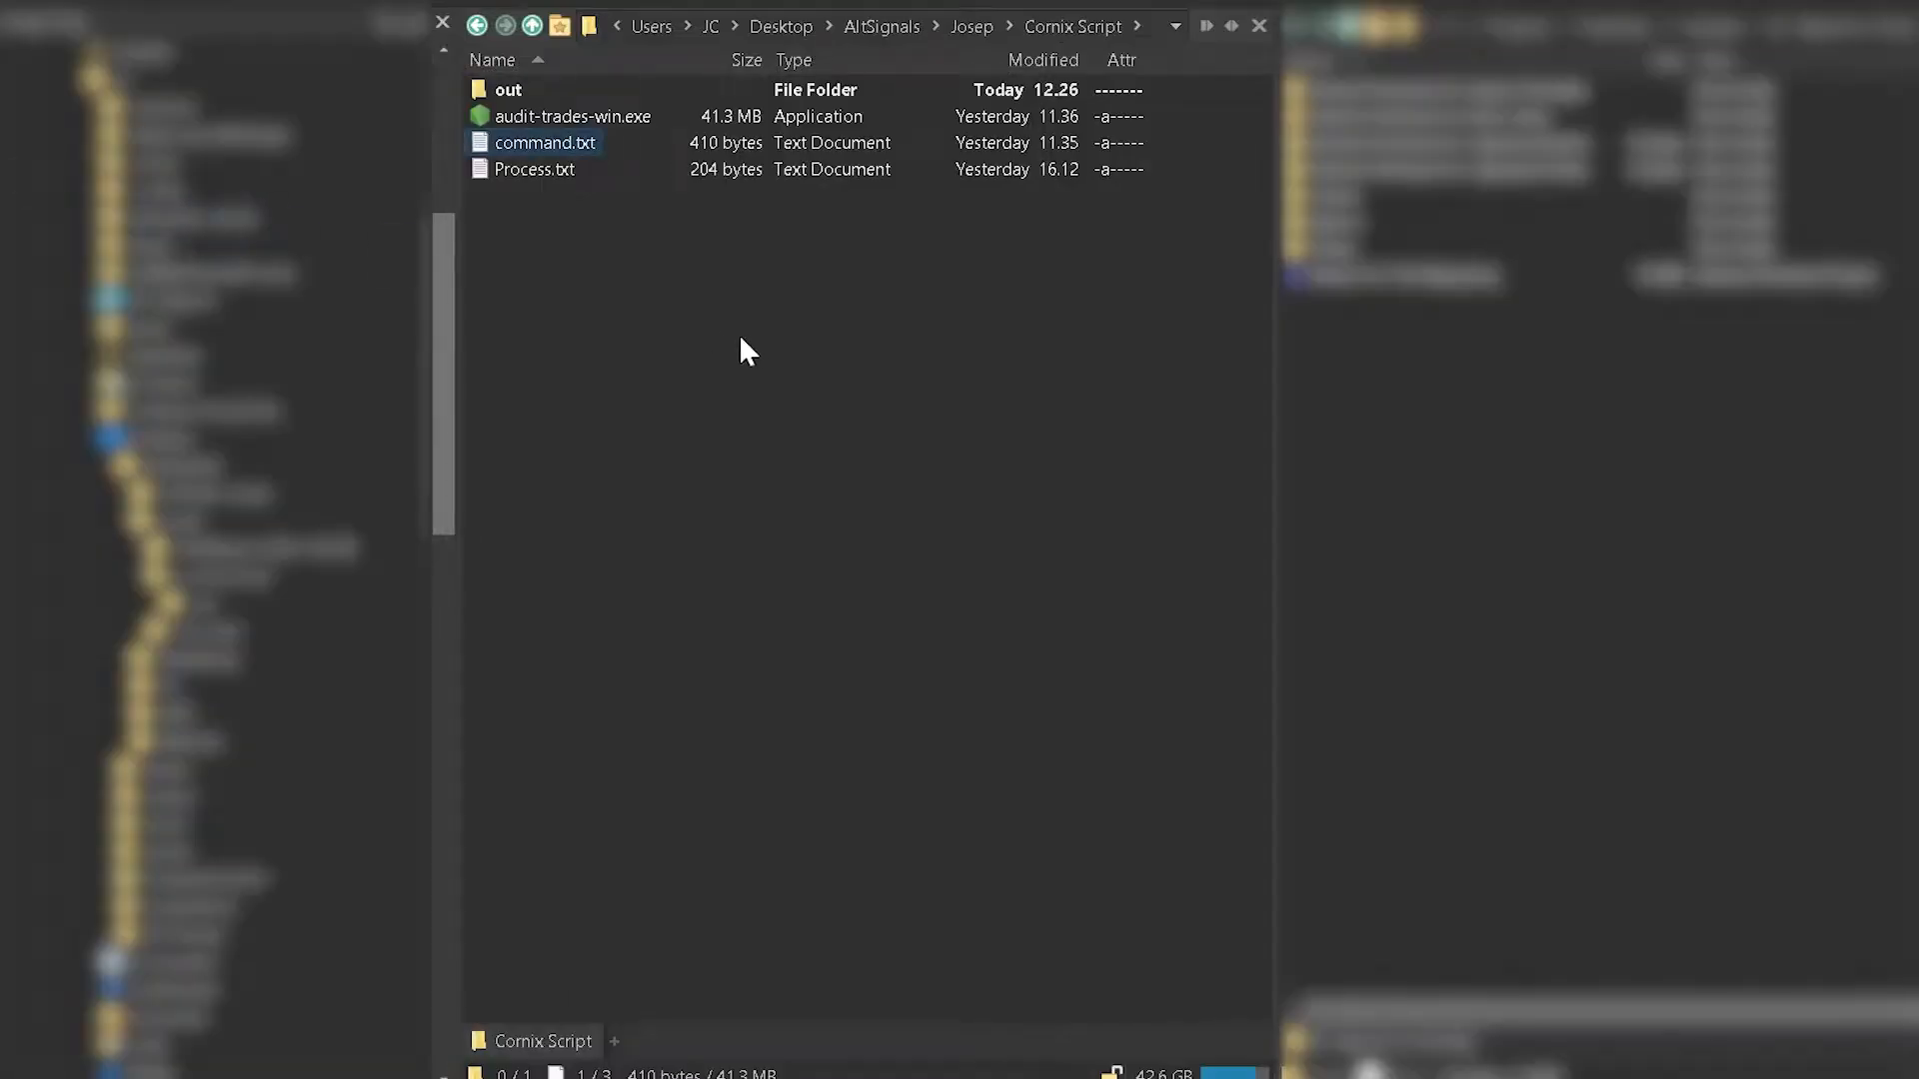
# Step: Open a command prompt in the Cornix Script folder and enter audit-trades-win.exe on the command line
pyautogui.click(657, 290)
pyautogui.rightClick(592, 268)
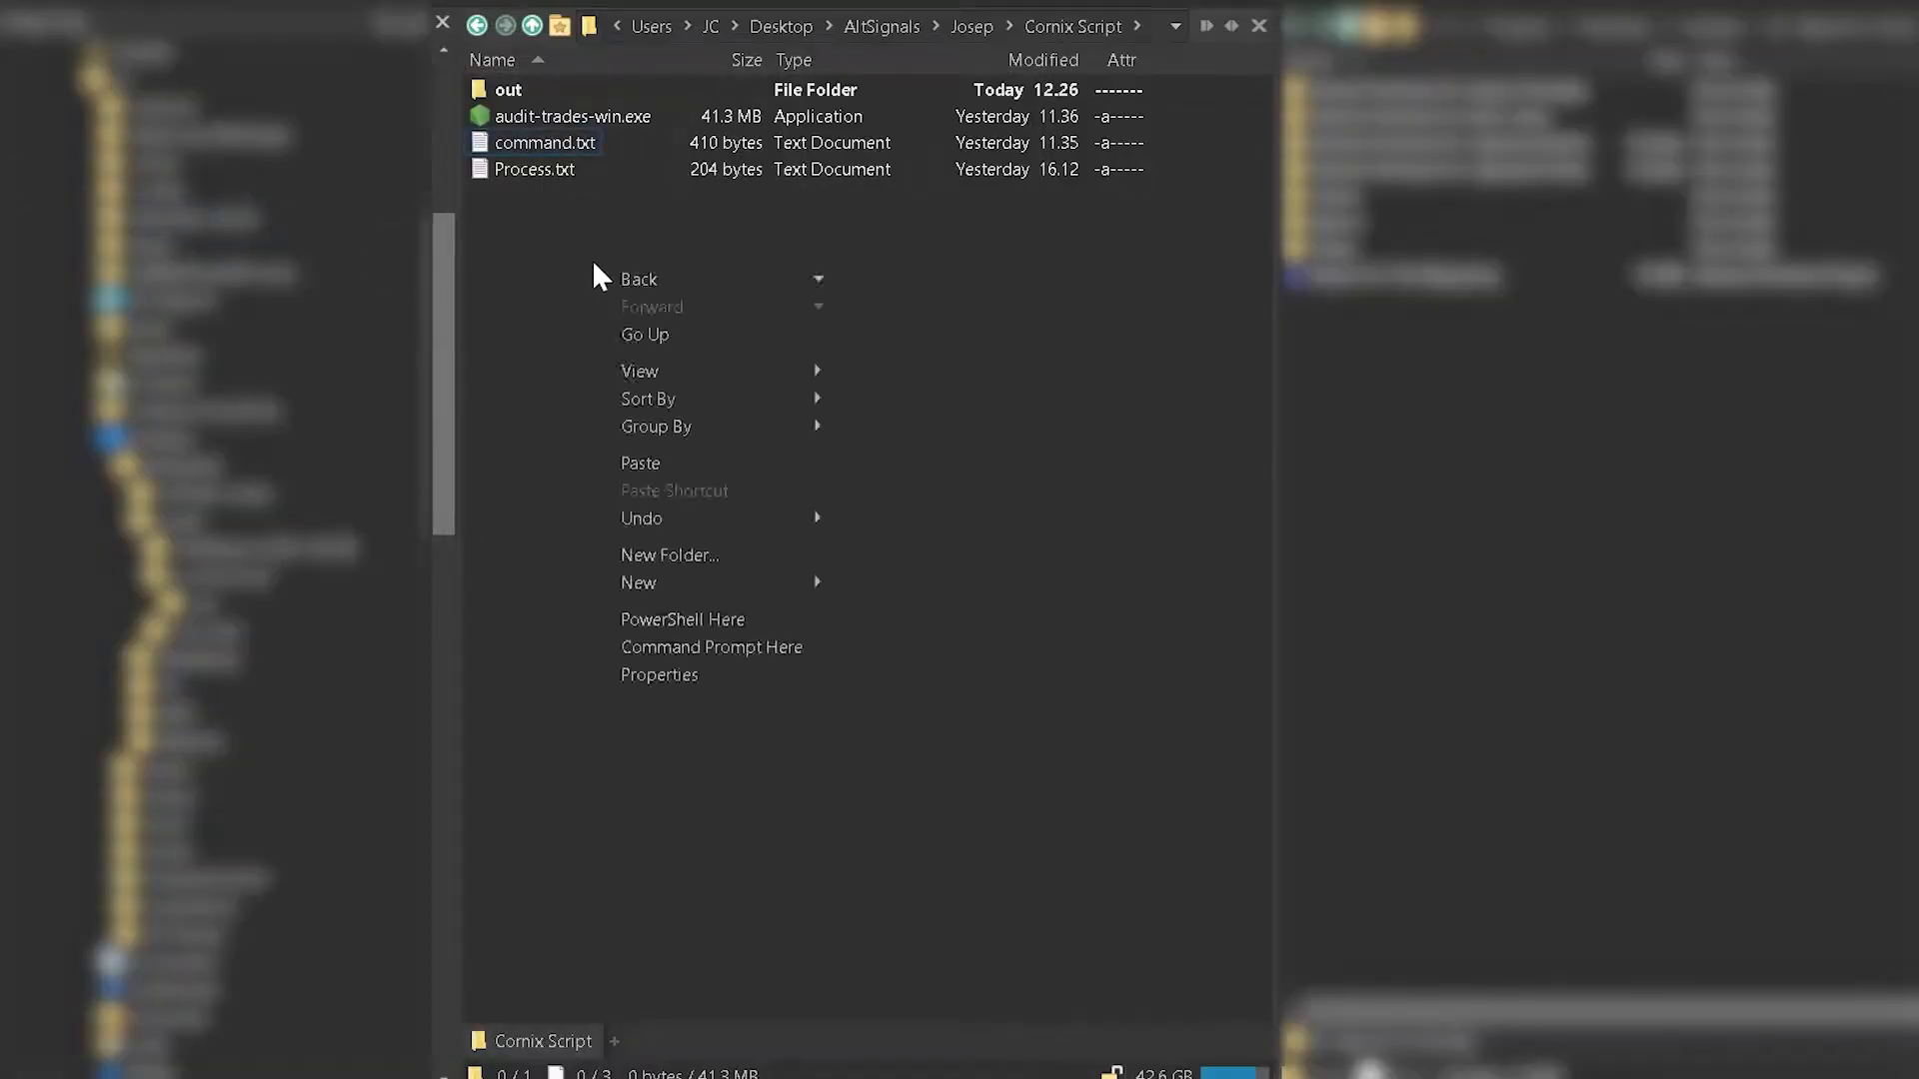
pyautogui.click(798, 648)
pyautogui.moveTo(784, 157); pyautogui.dragTo(815, 259)
pyautogui.write('audit-trades-win.exe')
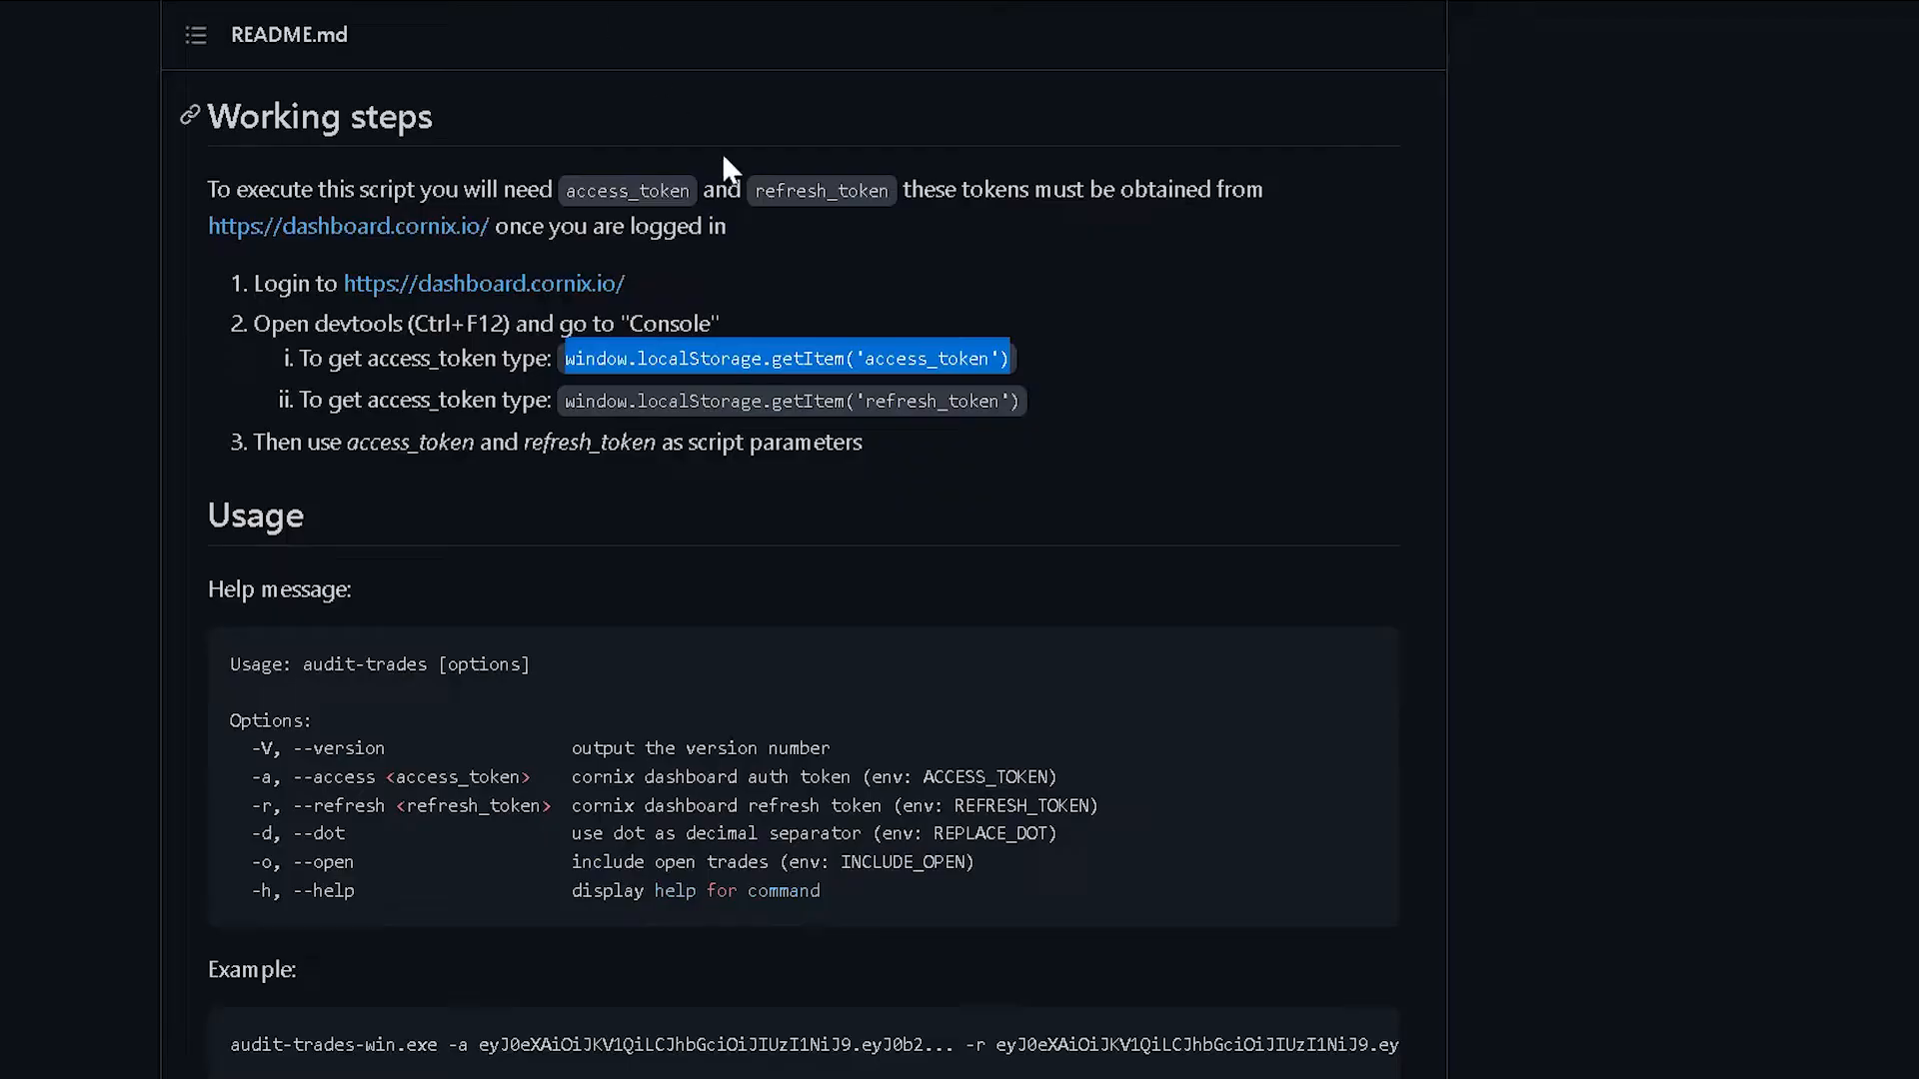
# Step: Following the README usage example, add the -a option to the audit-trades-win.exe command and paste the access token
pyautogui.scroll(-3, 655, 455)
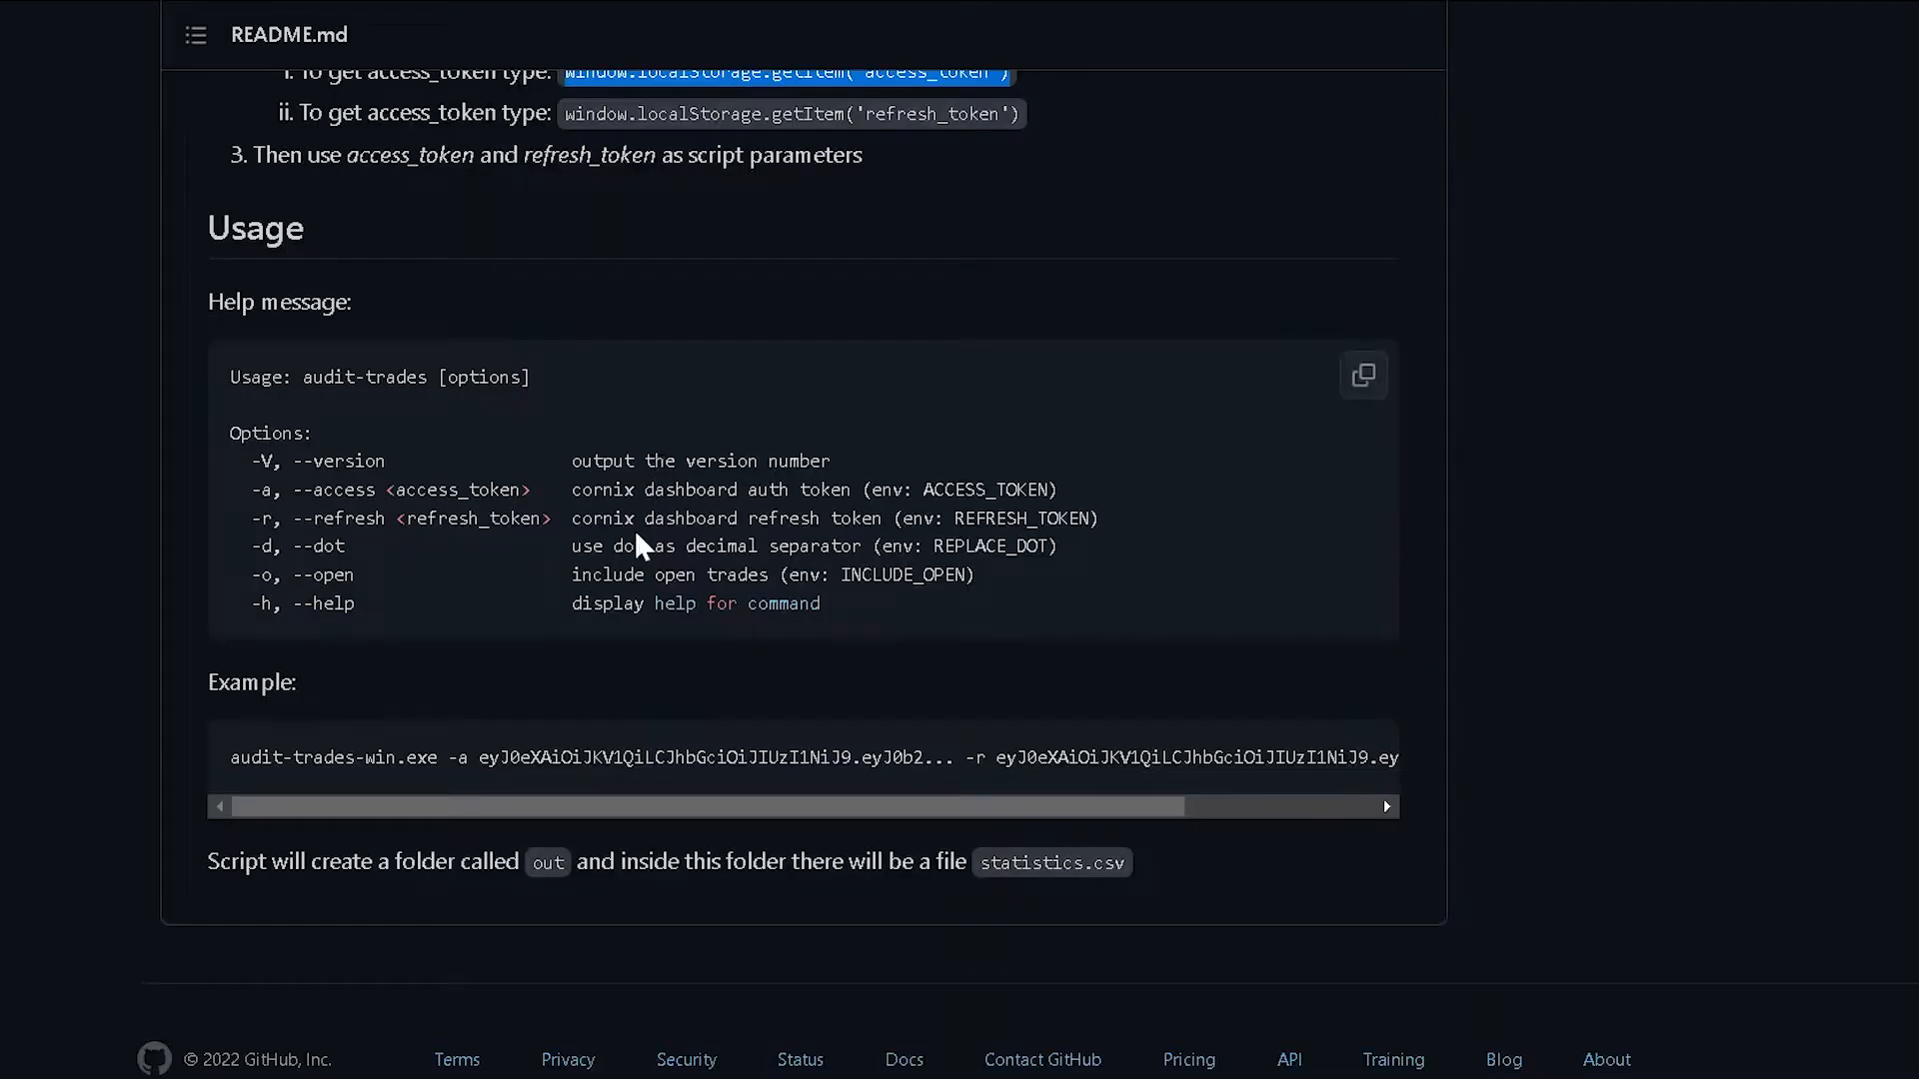
pyautogui.moveTo(228, 757); pyautogui.dragTo(452, 751)
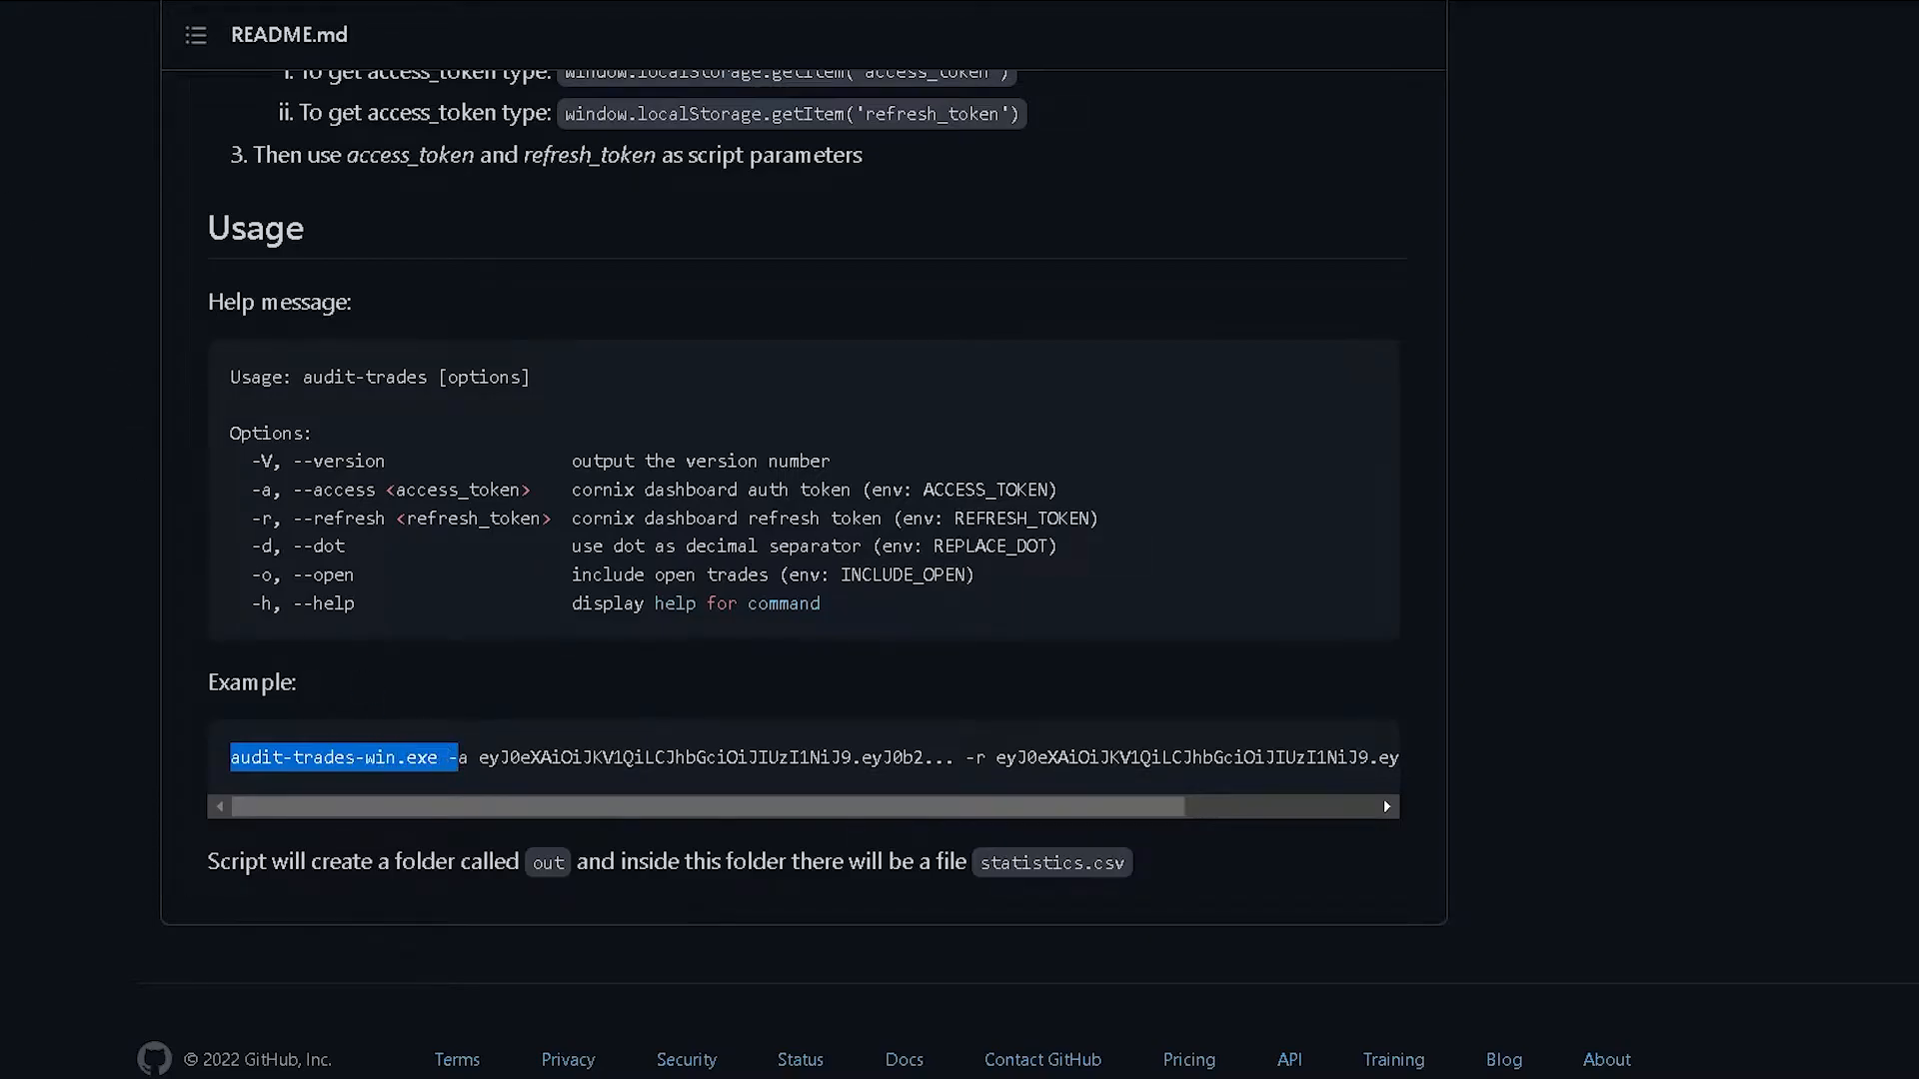
pyautogui.hotkey('alt', 'Tab')
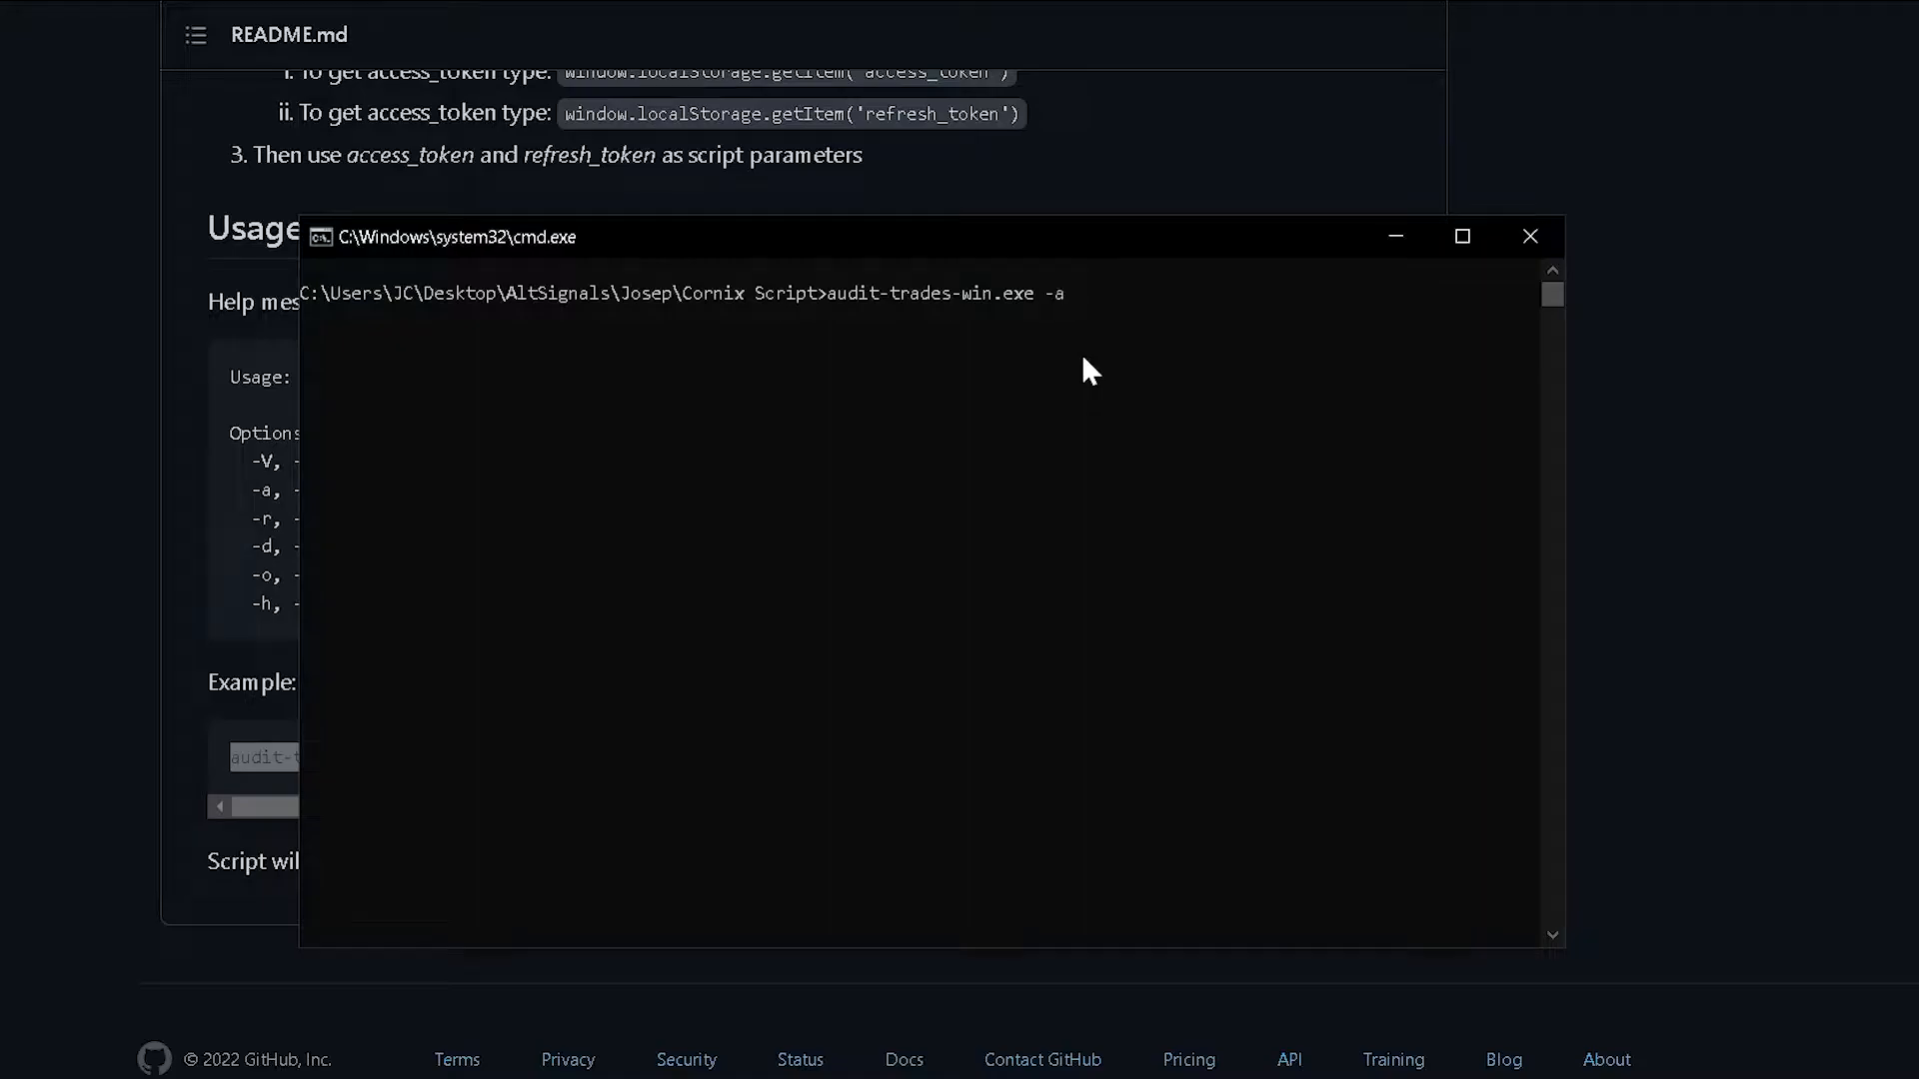
pyautogui.hotkey('ctrl', 'v')
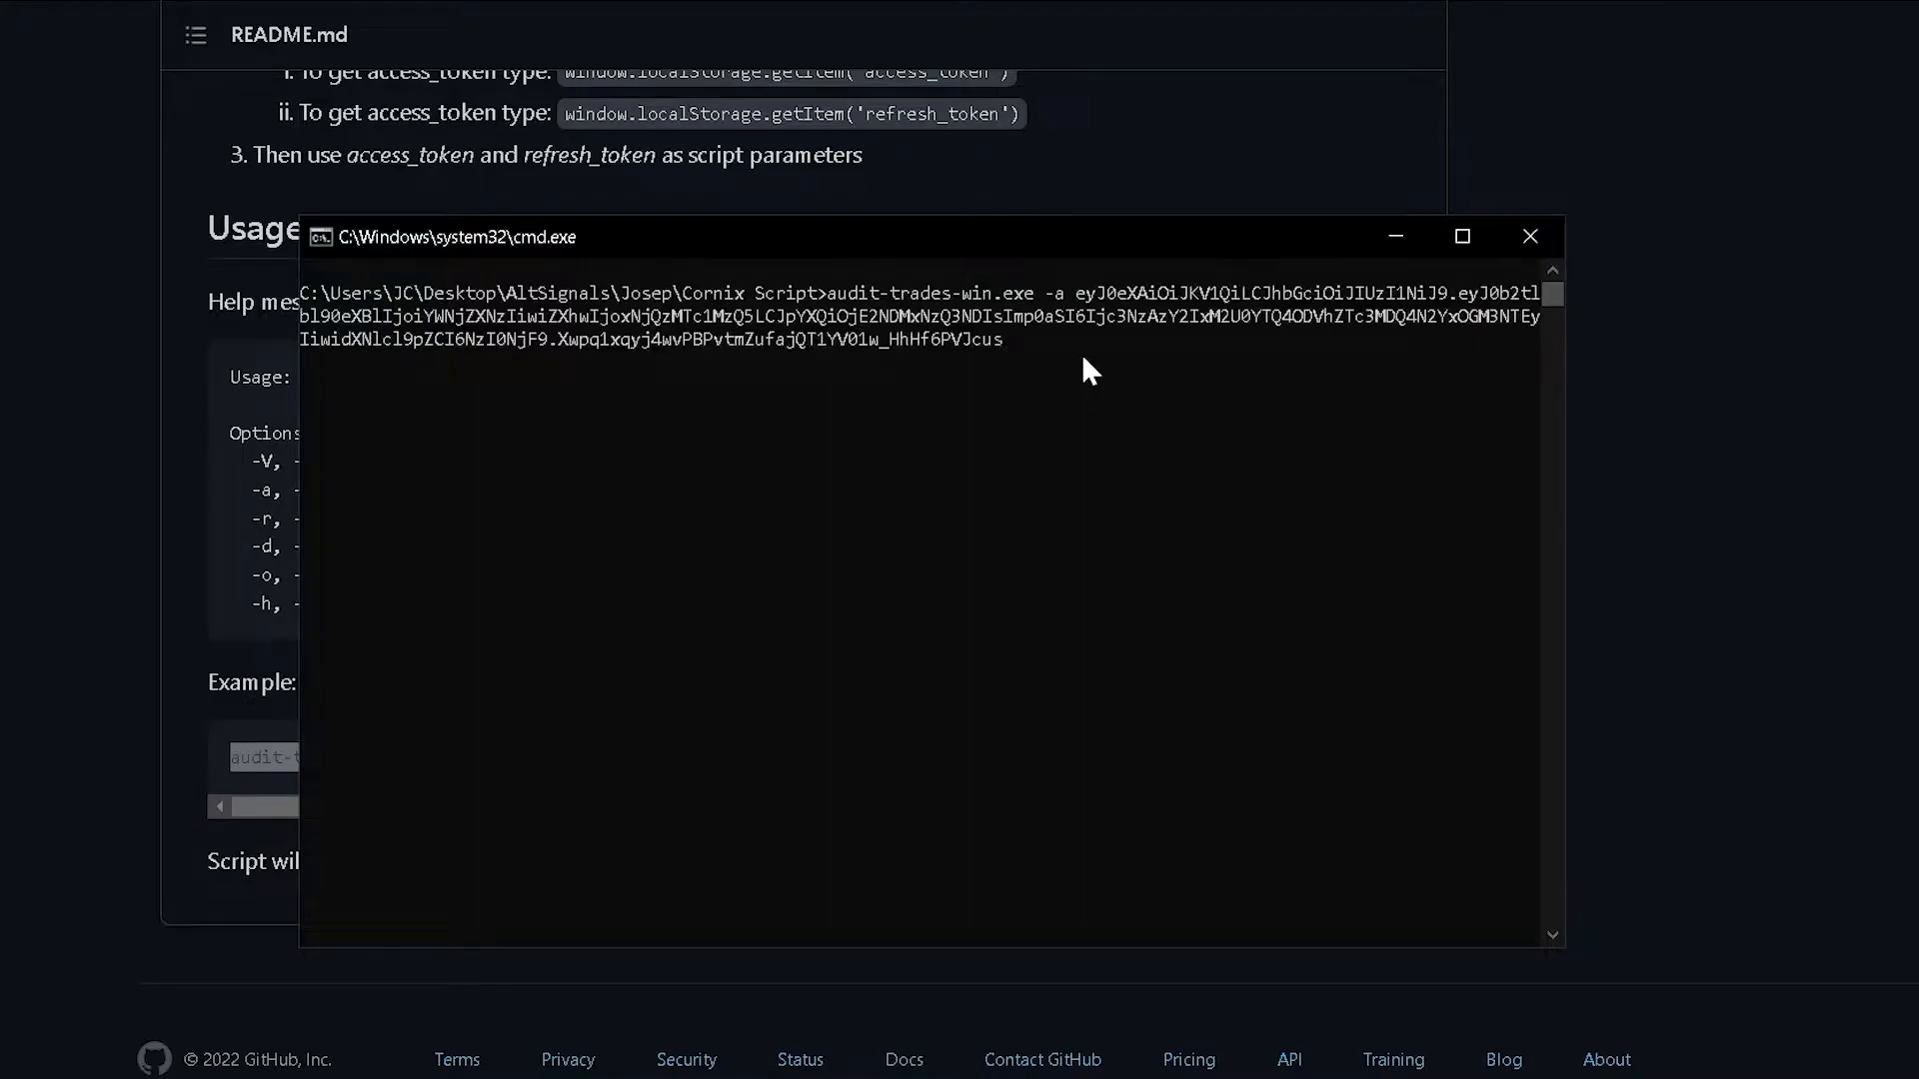
# Step: Copy window.localStorage.getItem('refresh_token') from the README's working steps
pyautogui.click(205, 215)
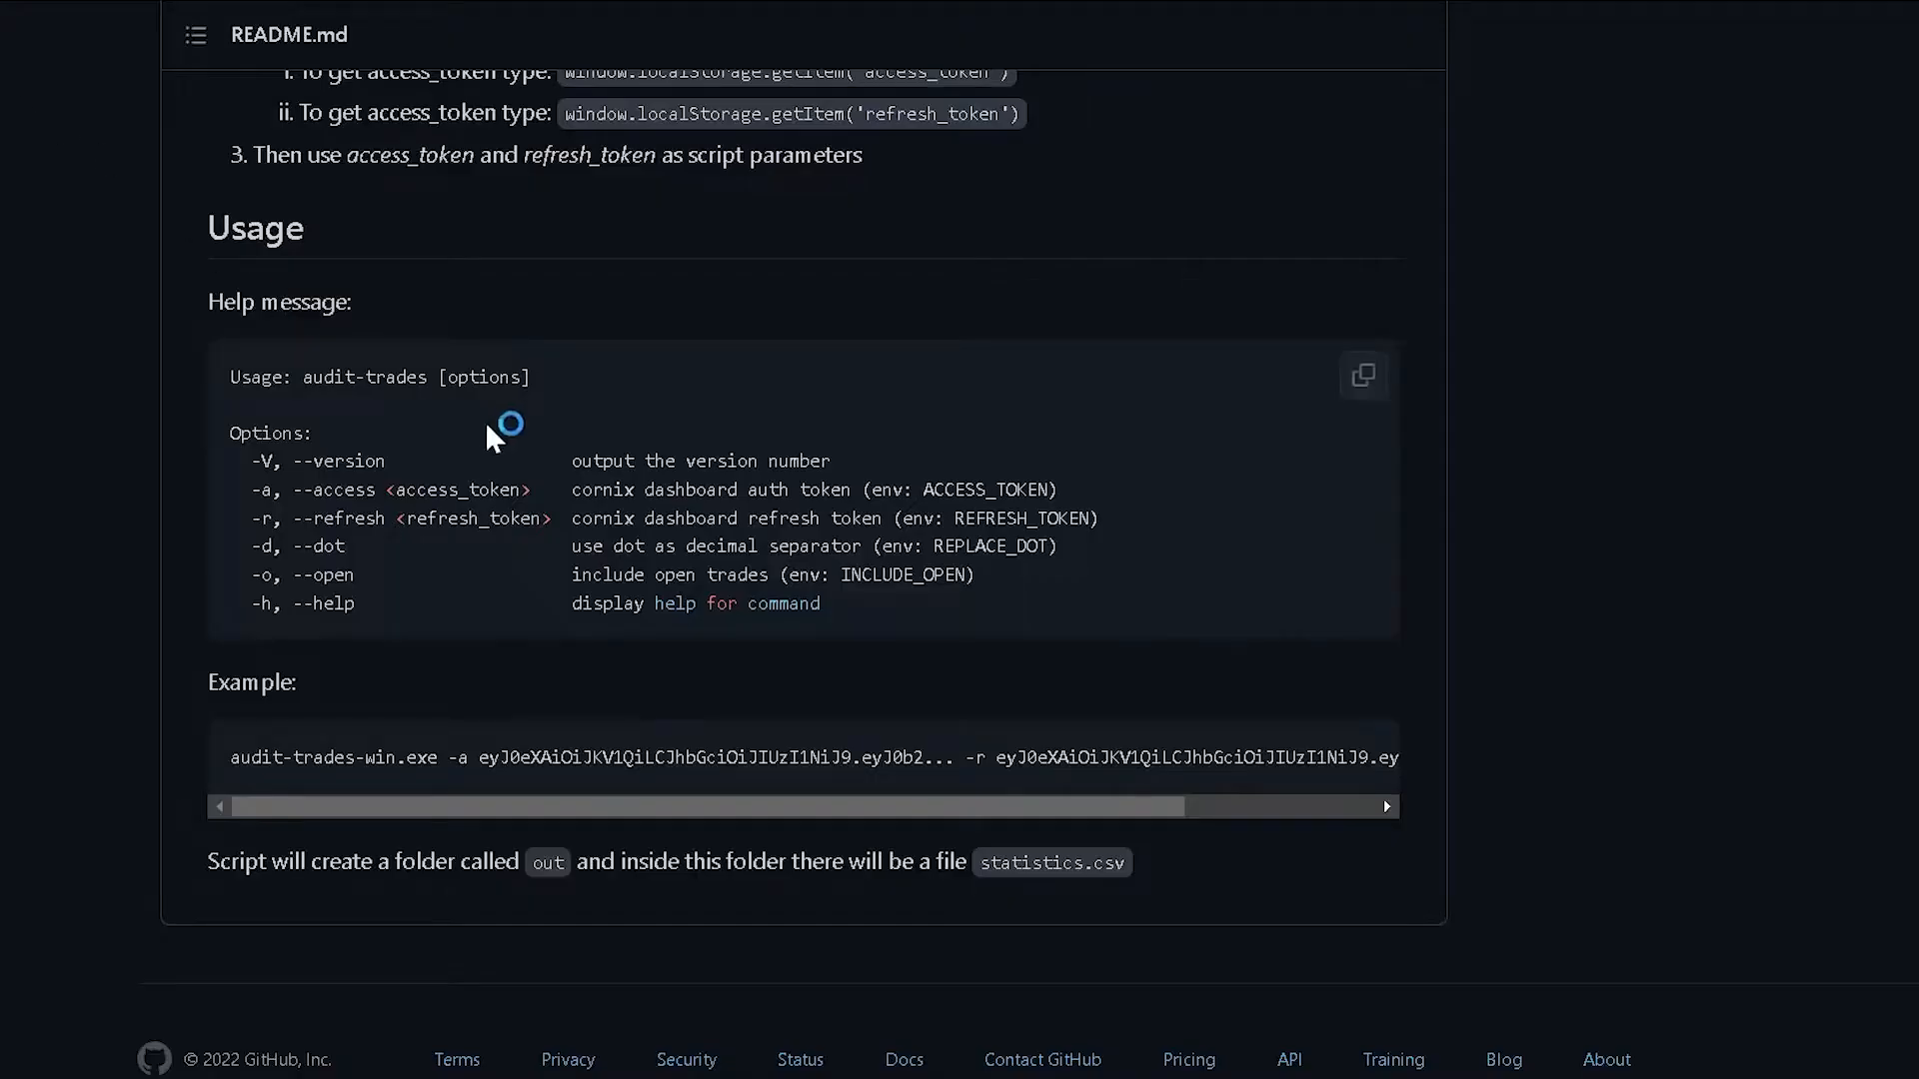
pyautogui.scroll(3, 505, 423)
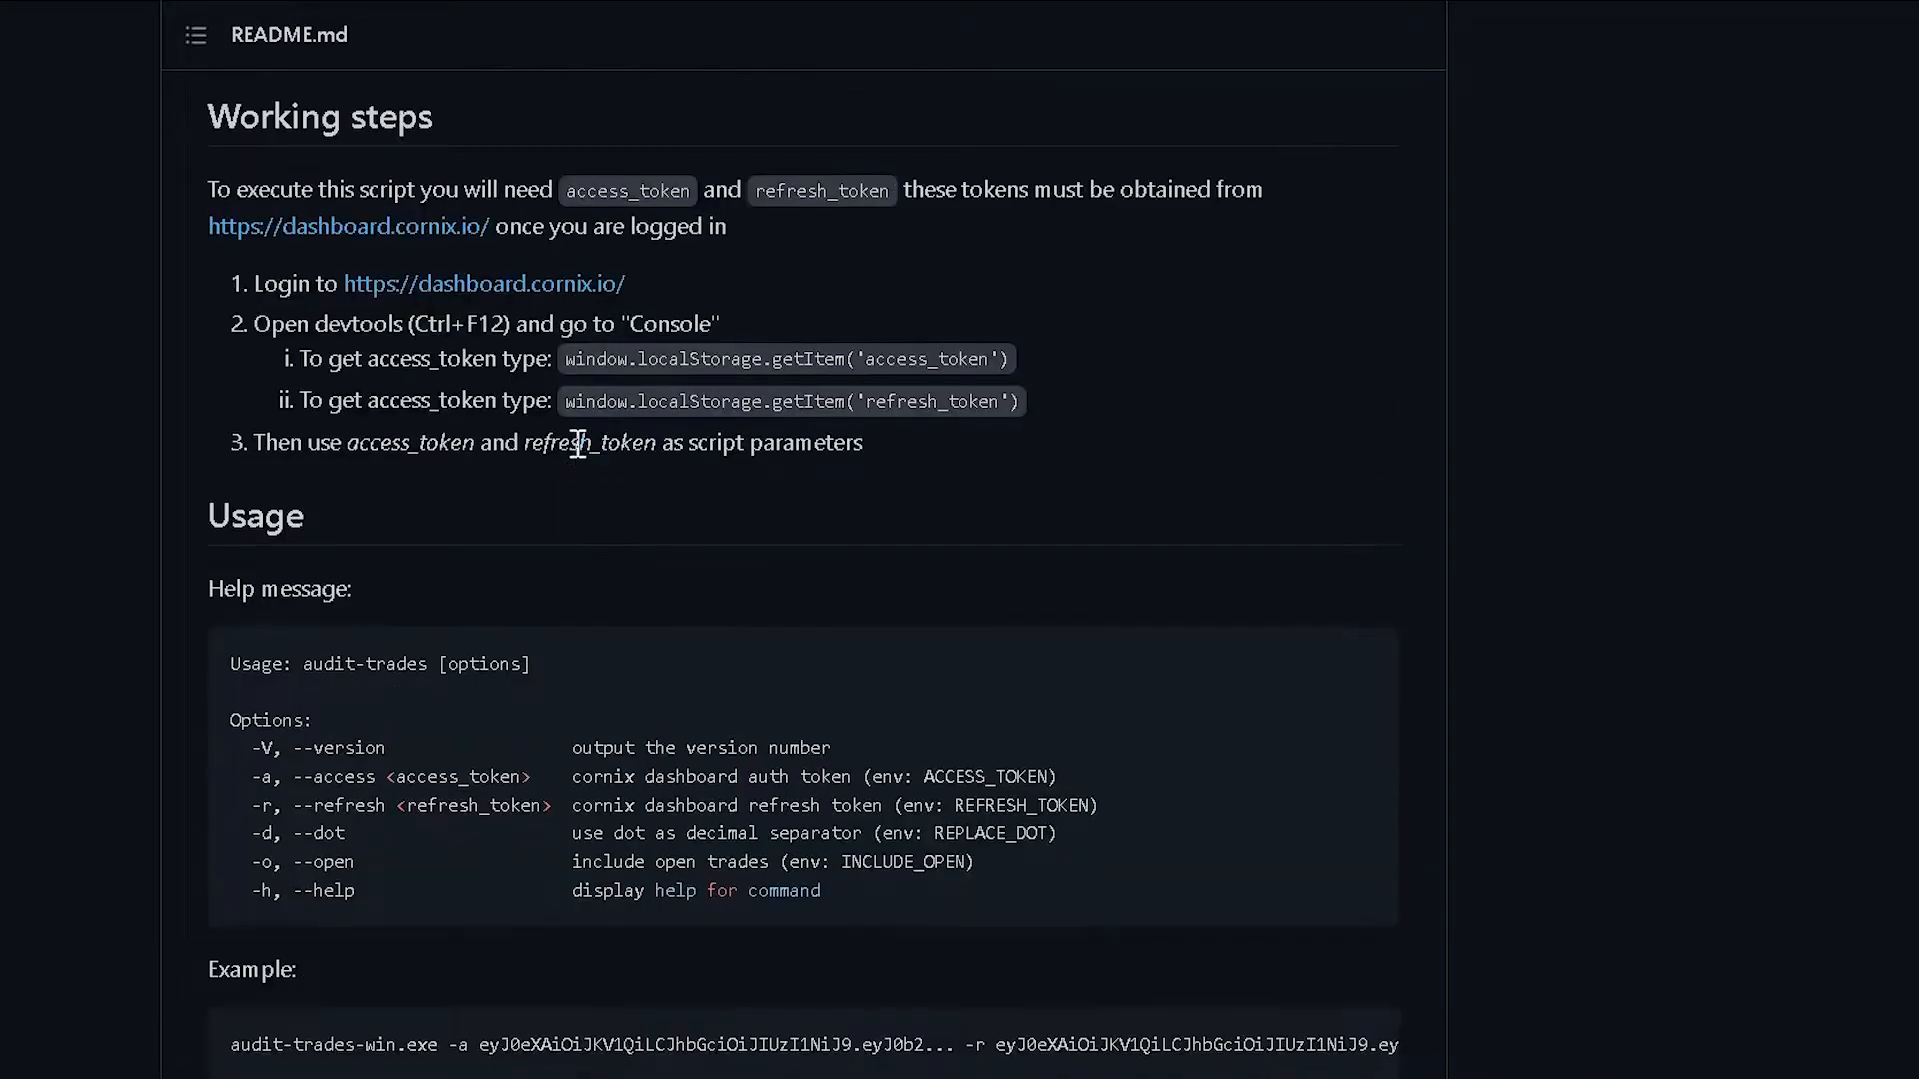
pyautogui.moveTo(560, 401); pyautogui.dragTo(1021, 402)
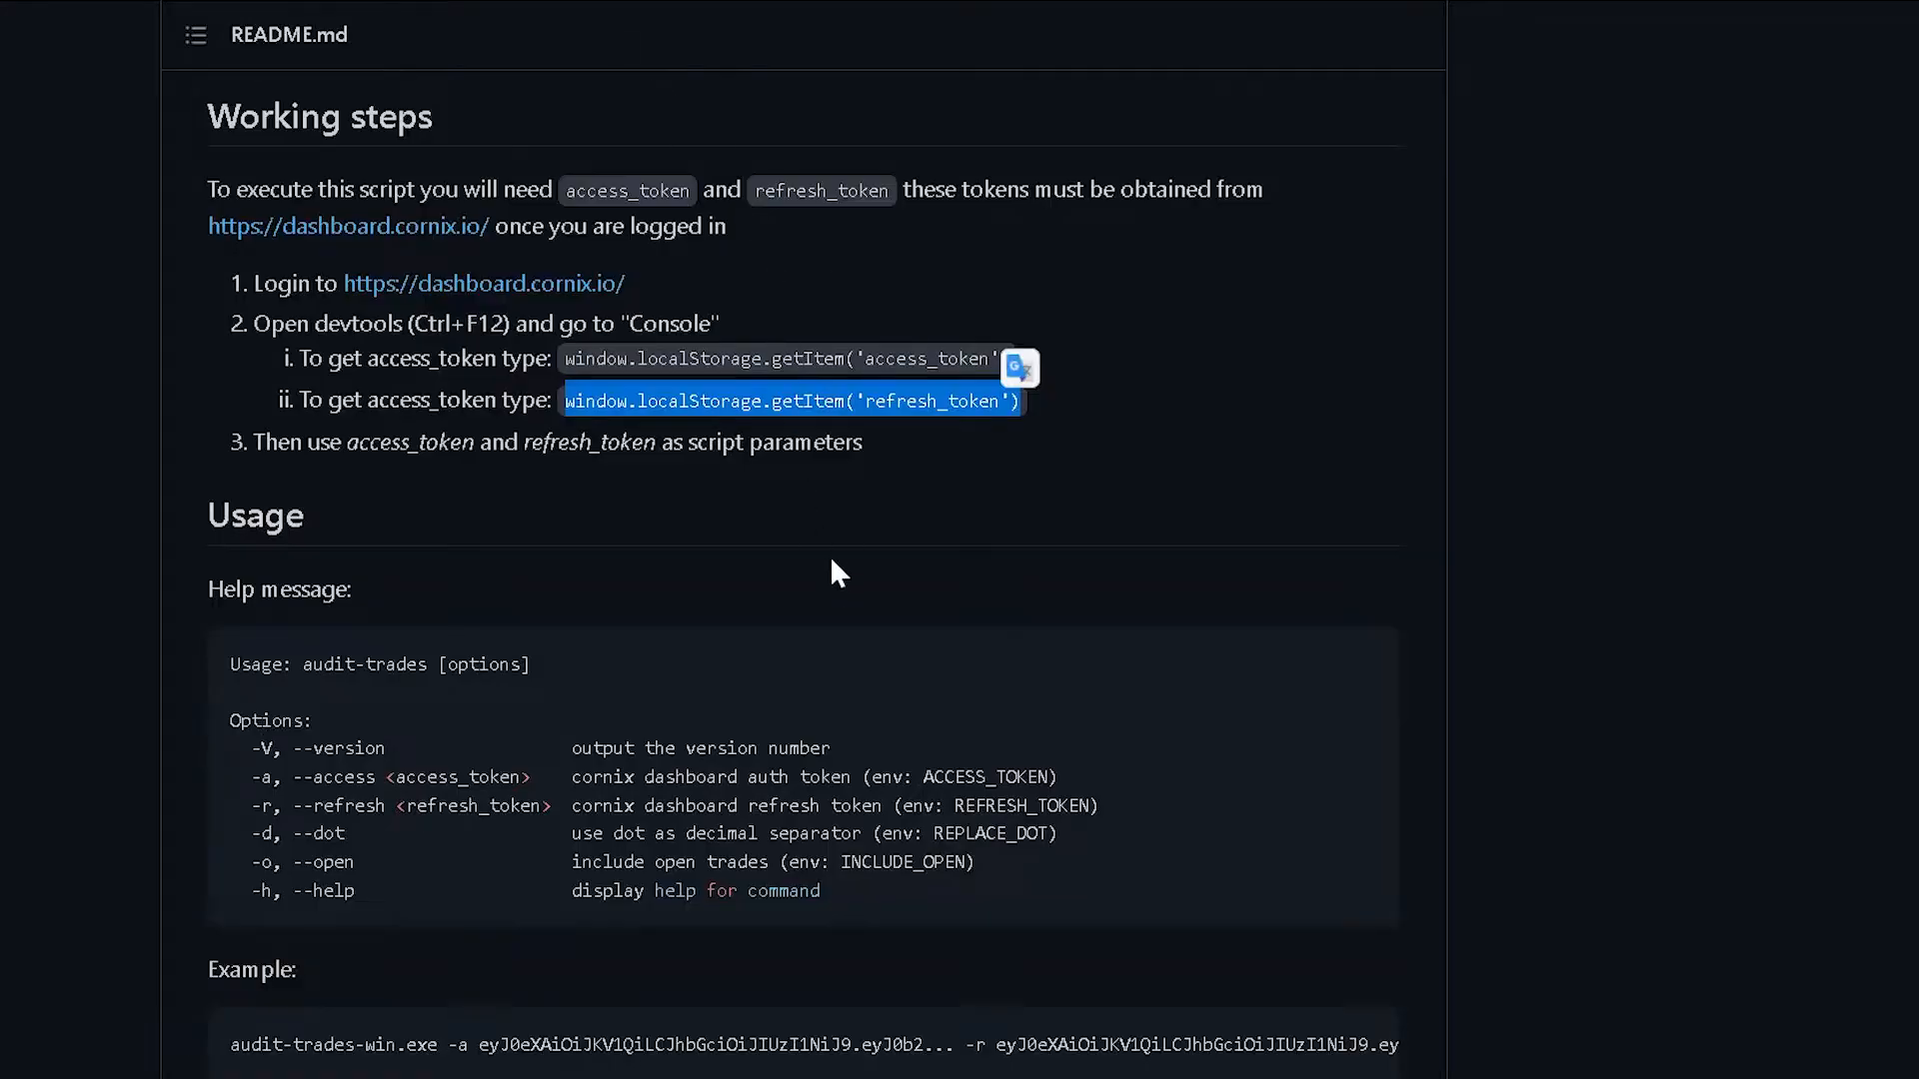
pyautogui.click(867, 477)
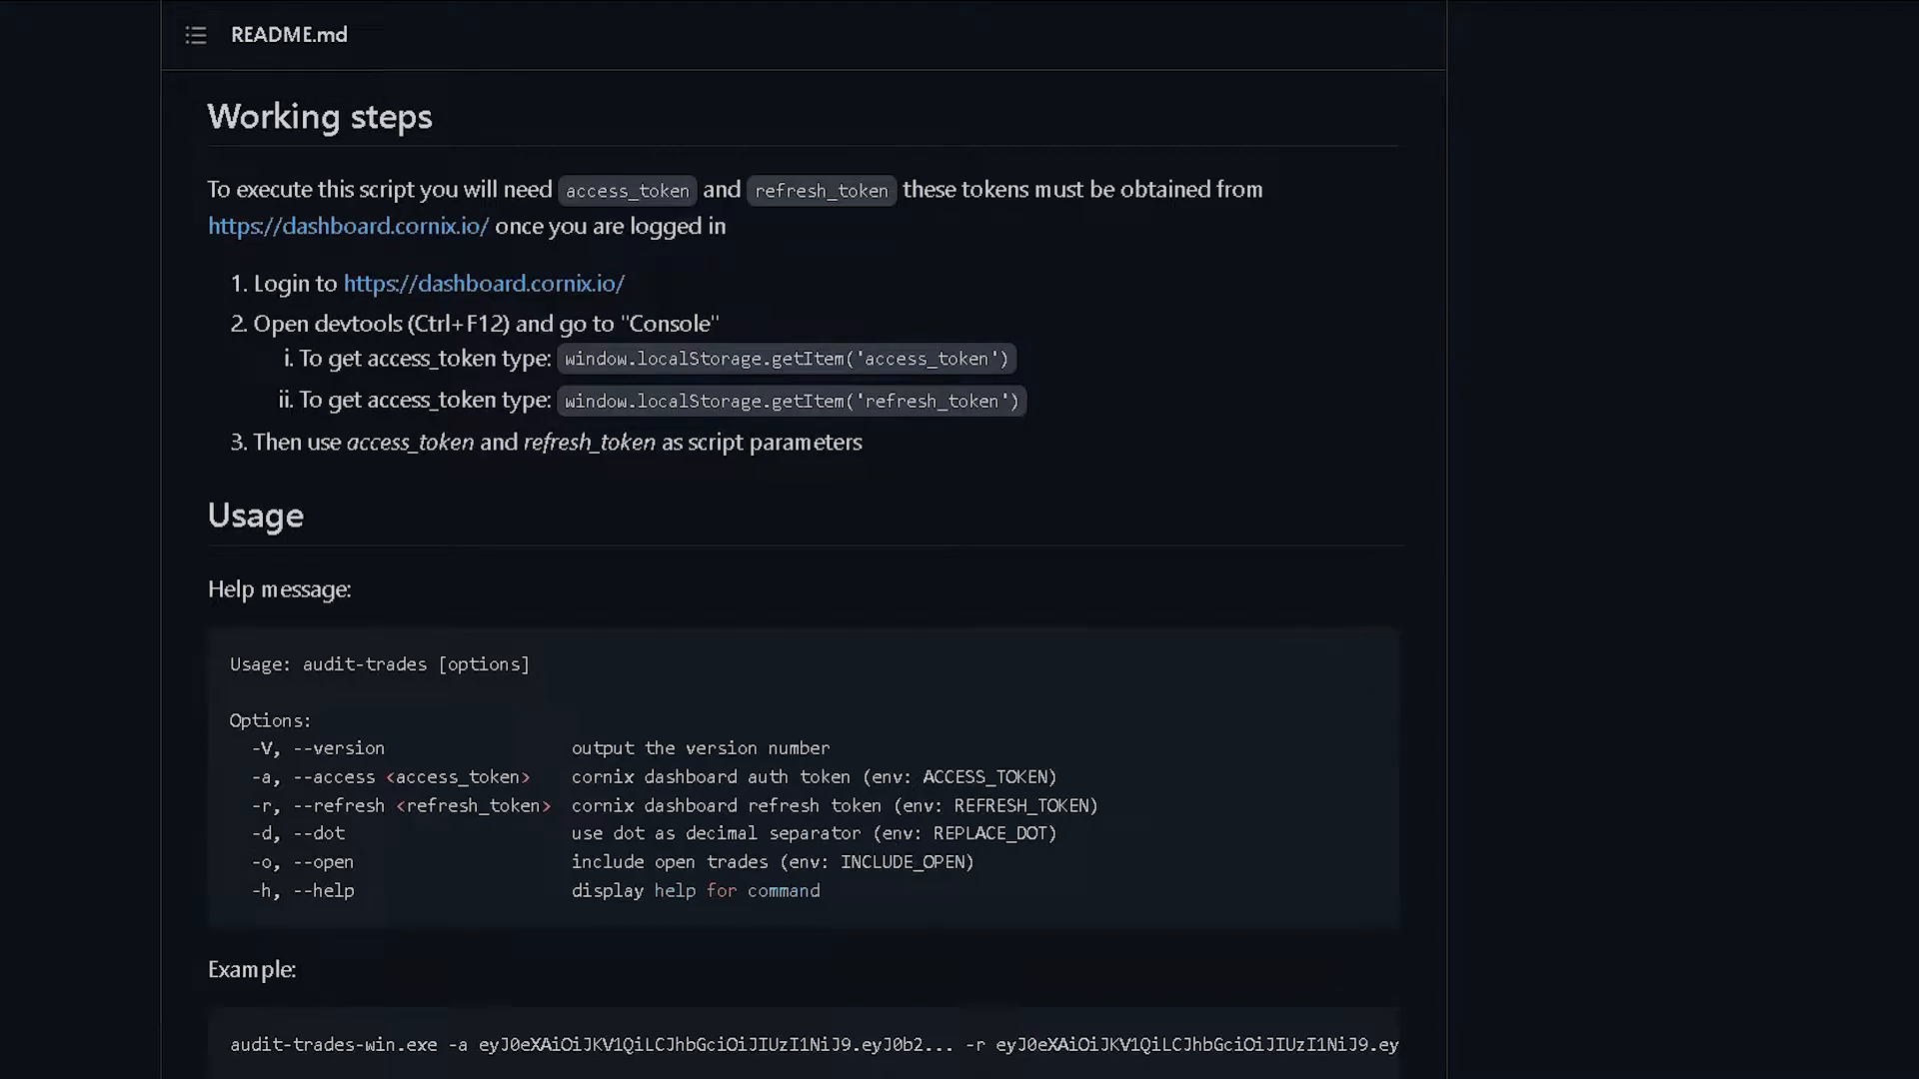
# Step: Add the -d and -o options to the audit-trades-win.exe command in the command prompt and run it
pyautogui.moveTo(2, 227)
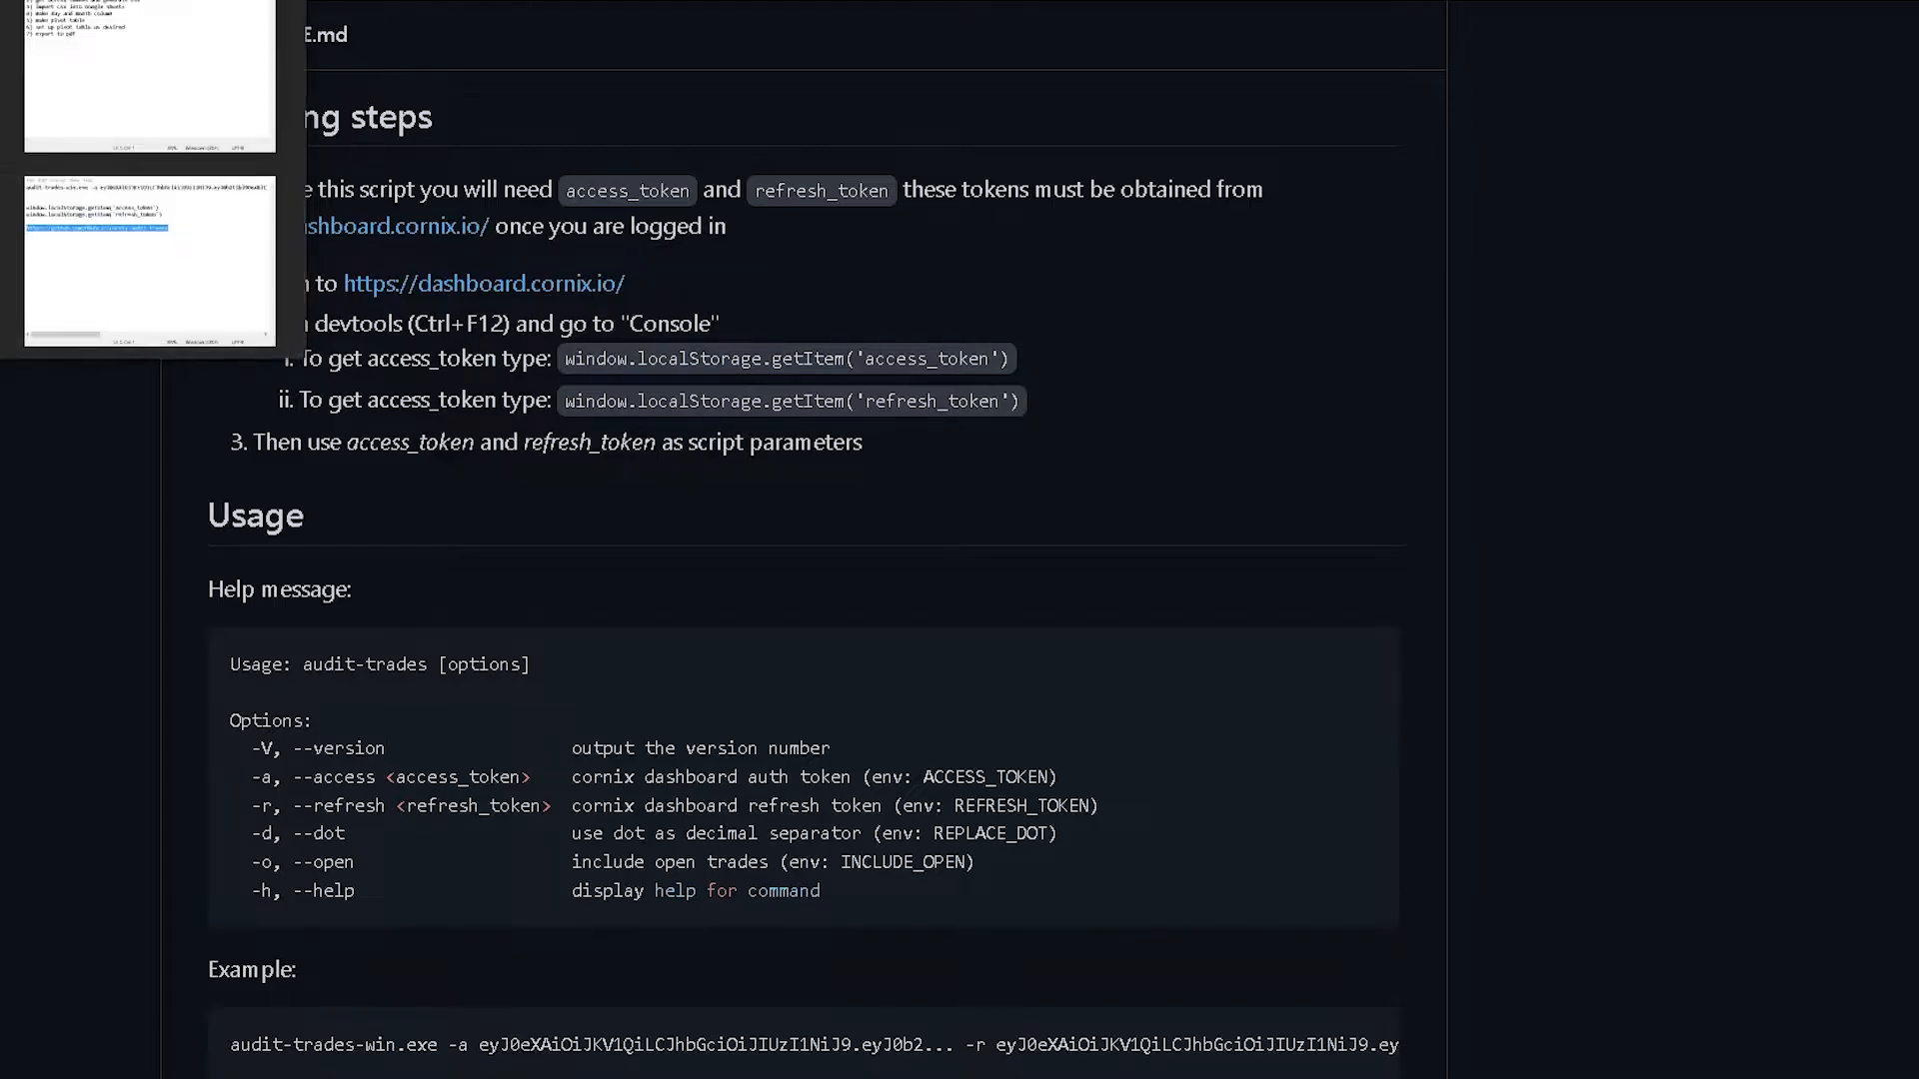
pyautogui.moveTo(2, 281)
pyautogui.click(108, 281)
pyautogui.write('-')
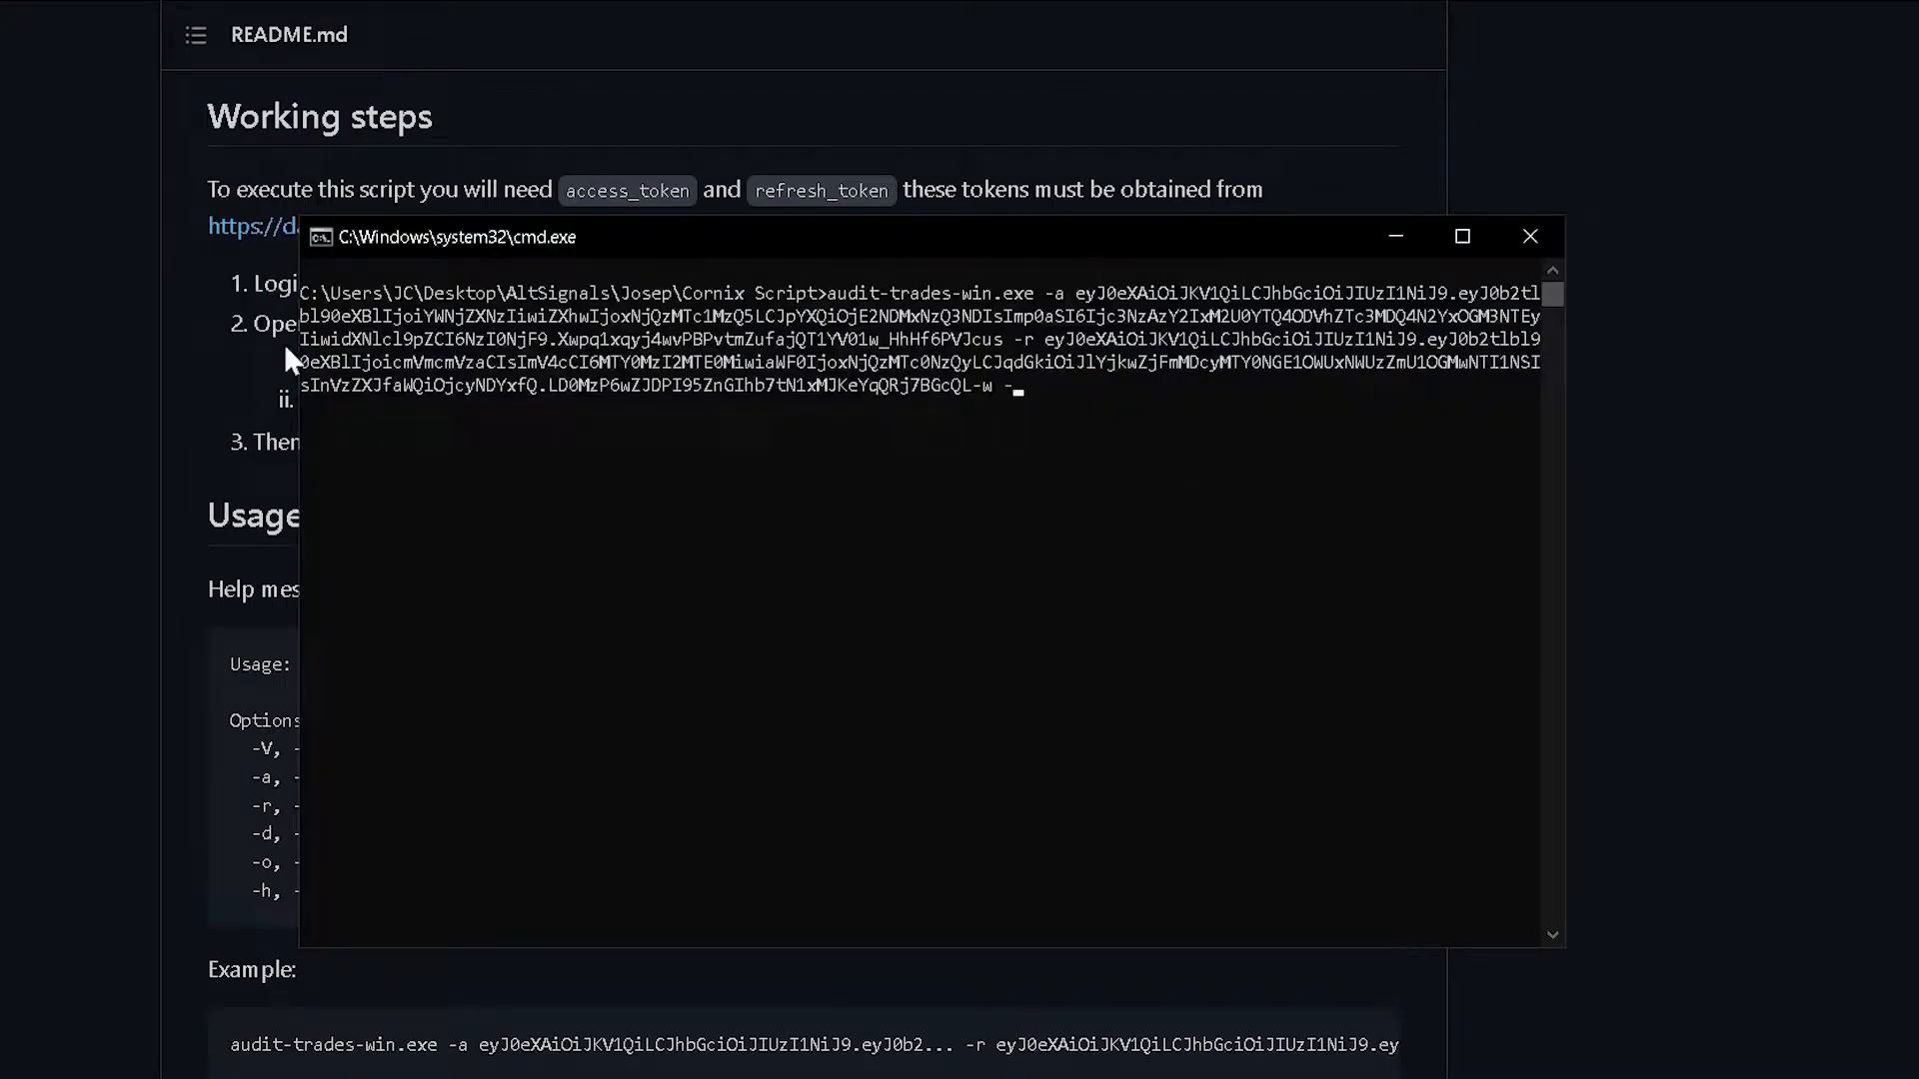
pyautogui.write('d -o')
pyautogui.press('Return')
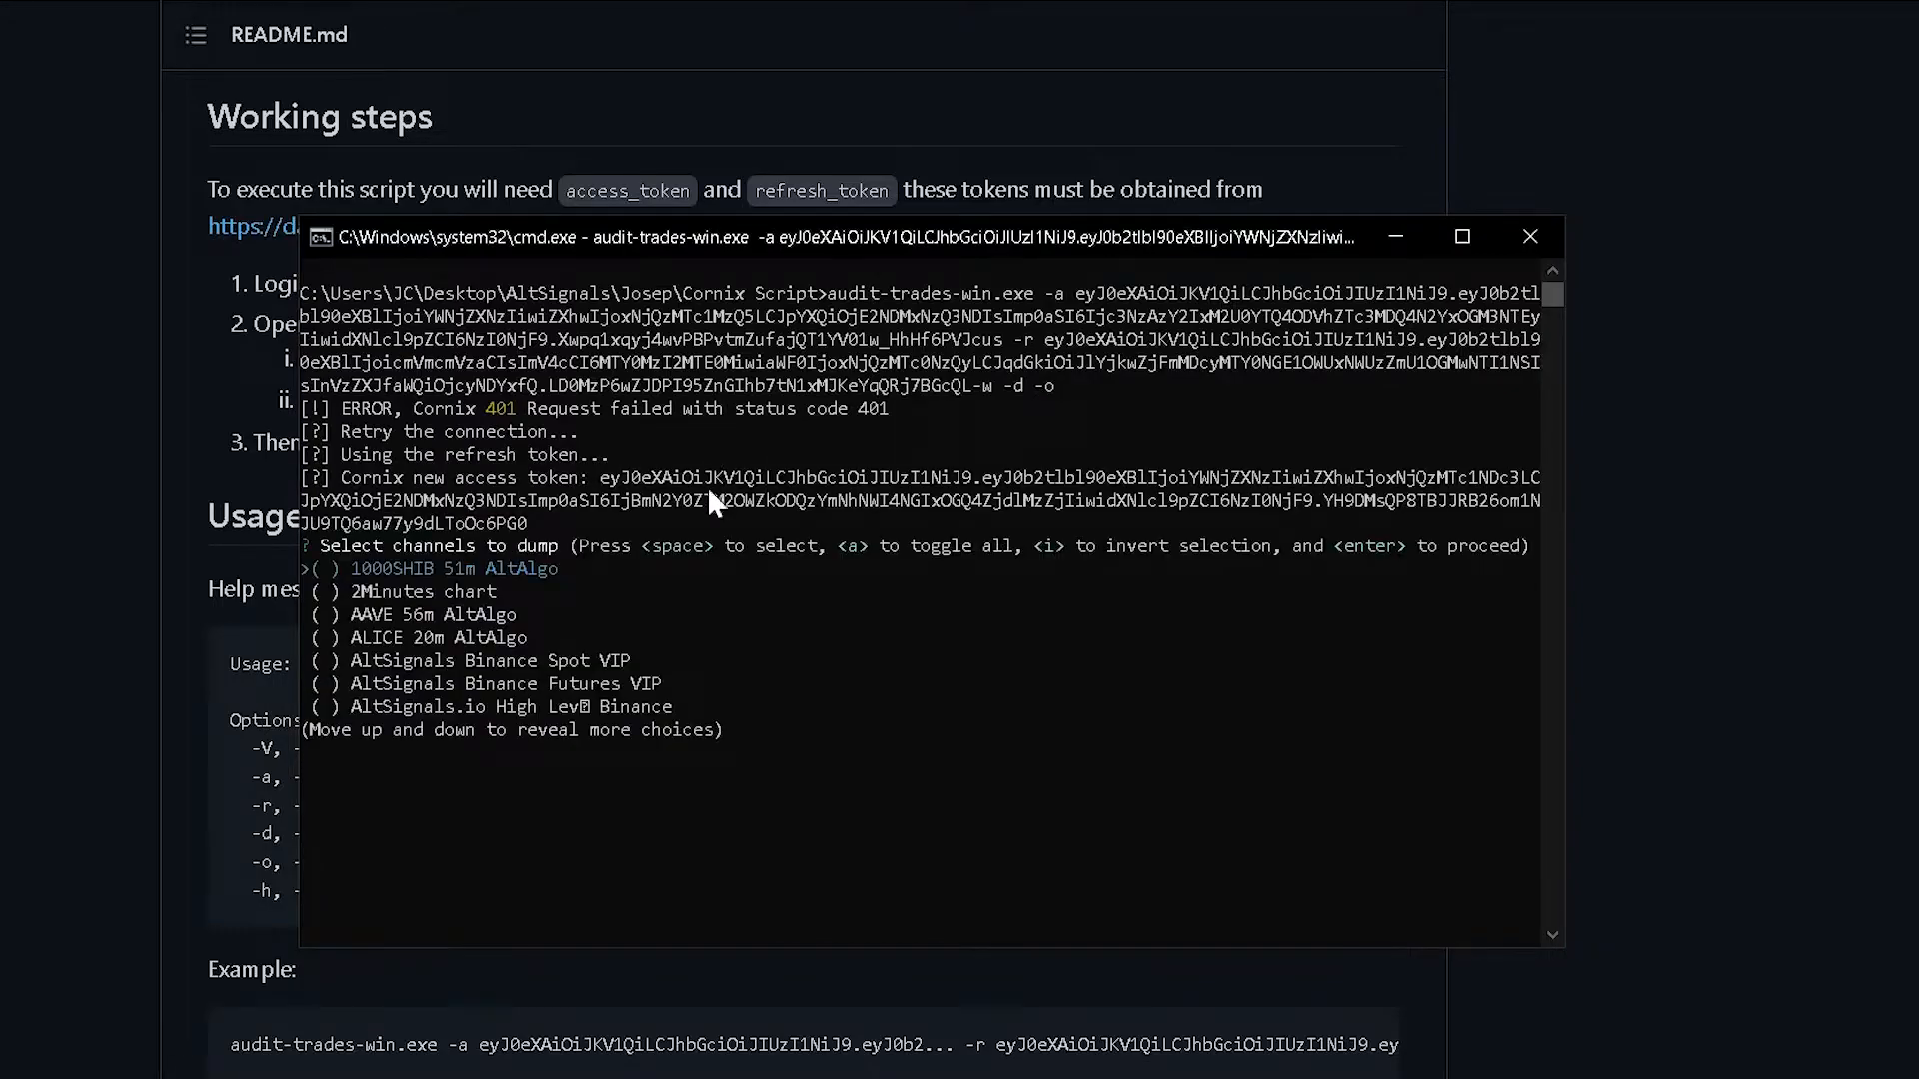
# Step: Look through the full list of channels the script offers to dump
pyautogui.press('Down')
pyautogui.press('Down')
pyautogui.press('Down')
pyautogui.press('Down')
pyautogui.press('Down')
pyautogui.press('Down')
pyautogui.press('Down')
pyautogui.press('Down')
pyautogui.press('Down')
pyautogui.press('Down')
pyautogui.press('Down')
pyautogui.press('Down')
pyautogui.press('Down')
pyautogui.press('Down')
pyautogui.press('Down')
pyautogui.press('Down')
pyautogui.press('Down')
pyautogui.press('Down')
pyautogui.press('Down')
pyautogui.press('Down')
pyautogui.press('Down')
pyautogui.press('Down')
pyautogui.press('Down')
pyautogui.press('Down')
pyautogui.press('Down')
pyautogui.press('Down')
pyautogui.press('Down')
pyautogui.press('Down')
pyautogui.press('Up')
pyautogui.press('Up')
pyautogui.press('Up')
pyautogui.press('Up')
pyautogui.press('Up')
pyautogui.press('Up')
pyautogui.press('Up')
pyautogui.press('Up')
pyautogui.press('Up')
pyautogui.press('Up')
pyautogui.press('Up')
pyautogui.press('Up')
pyautogui.press('Up')
pyautogui.press('Up')
pyautogui.press('Up')
pyautogui.press('Up')
pyautogui.press('Up')
pyautogui.press('Up')
pyautogui.press('Up')
pyautogui.press('Up')
pyautogui.press('Up')
pyautogui.press('Up')
pyautogui.press('Up')
pyautogui.press('Up')
pyautogui.press('Up')
pyautogui.press('Up')
pyautogui.press('Up')
pyautogui.press('Up')
pyautogui.press('Up')
pyautogui.press('Up')
pyautogui.press('Up')
pyautogui.press('Up')
pyautogui.press('Up')
pyautogui.press('Up')
pyautogui.press('Up')
pyautogui.press('Up')
pyautogui.press('Up')
pyautogui.press('Up')
pyautogui.press('Up')
pyautogui.press('Up')
pyautogui.press('Down')
pyautogui.press('Down')
pyautogui.press('Down')
pyautogui.press('Down')
pyautogui.press('Down')
pyautogui.press('Down')
pyautogui.press('Down')
pyautogui.press('Down')
pyautogui.press('Down')
pyautogui.press('Down')
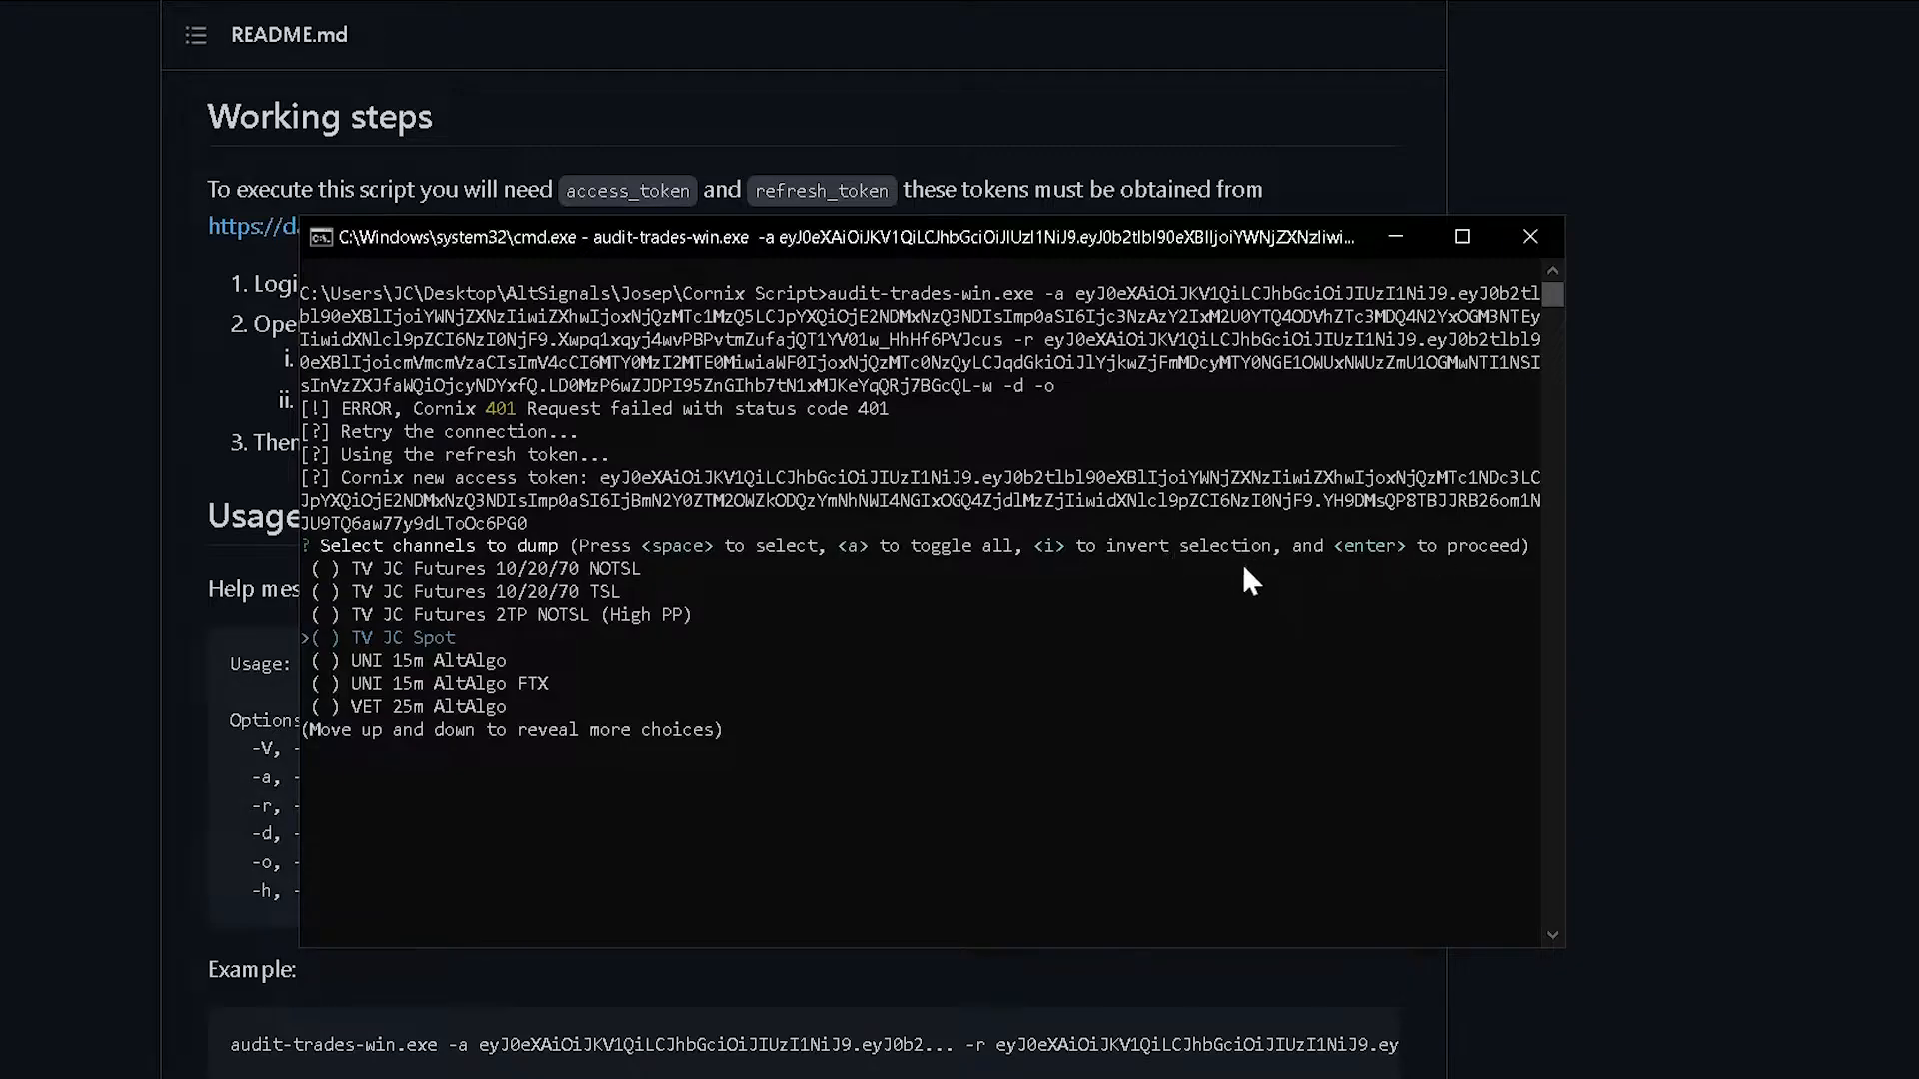
# Step: Select the channel LINK 30m AltAlgo in the list and extract its trades
pyautogui.press('Up')
pyautogui.press('Up')
pyautogui.press('Up')
pyautogui.press('Up')
pyautogui.press('Up')
pyautogui.press('Up')
pyautogui.press('Up')
pyautogui.press('Up')
pyautogui.press('Up')
pyautogui.press('Up')
pyautogui.press('Up')
pyautogui.press('Up')
pyautogui.press('Up')
pyautogui.press('Up')
pyautogui.press('Up')
pyautogui.press('Up')
pyautogui.press('Up')
pyautogui.press('Up')
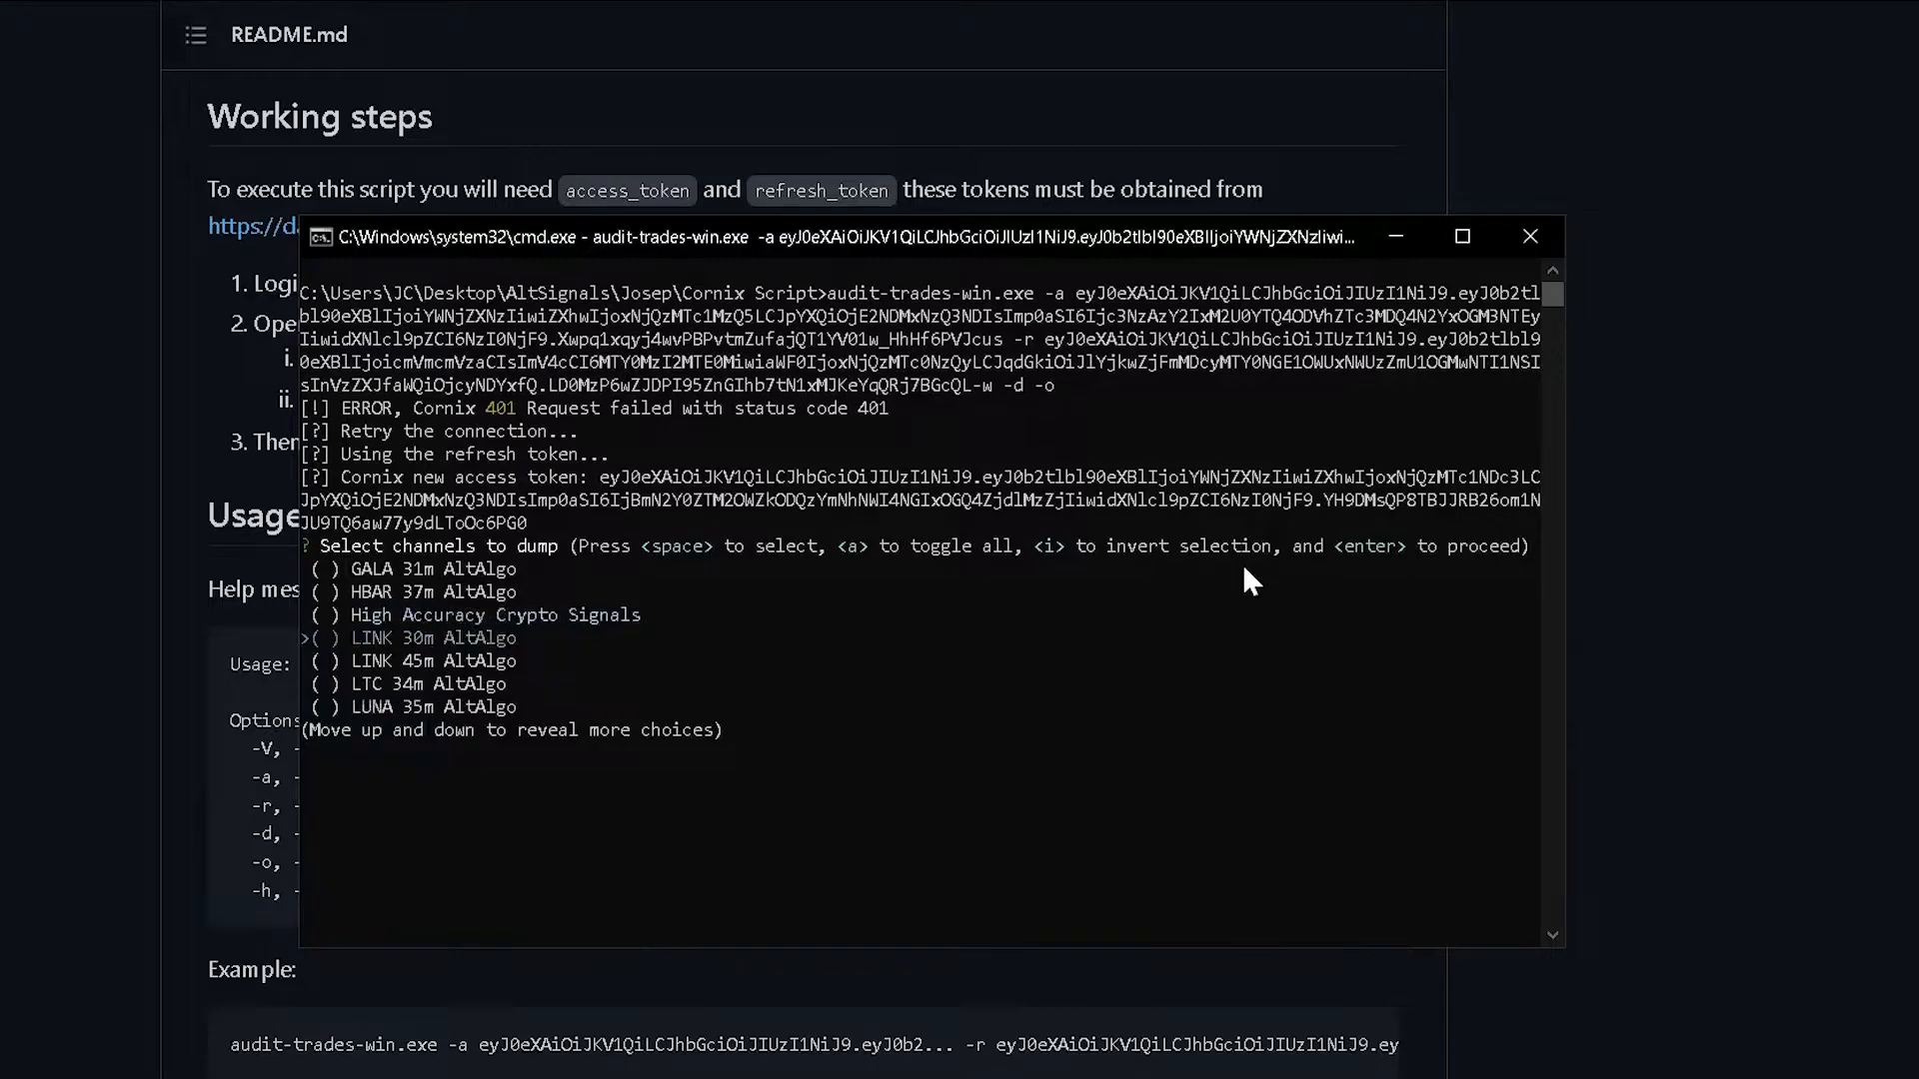
pyautogui.press('Return')
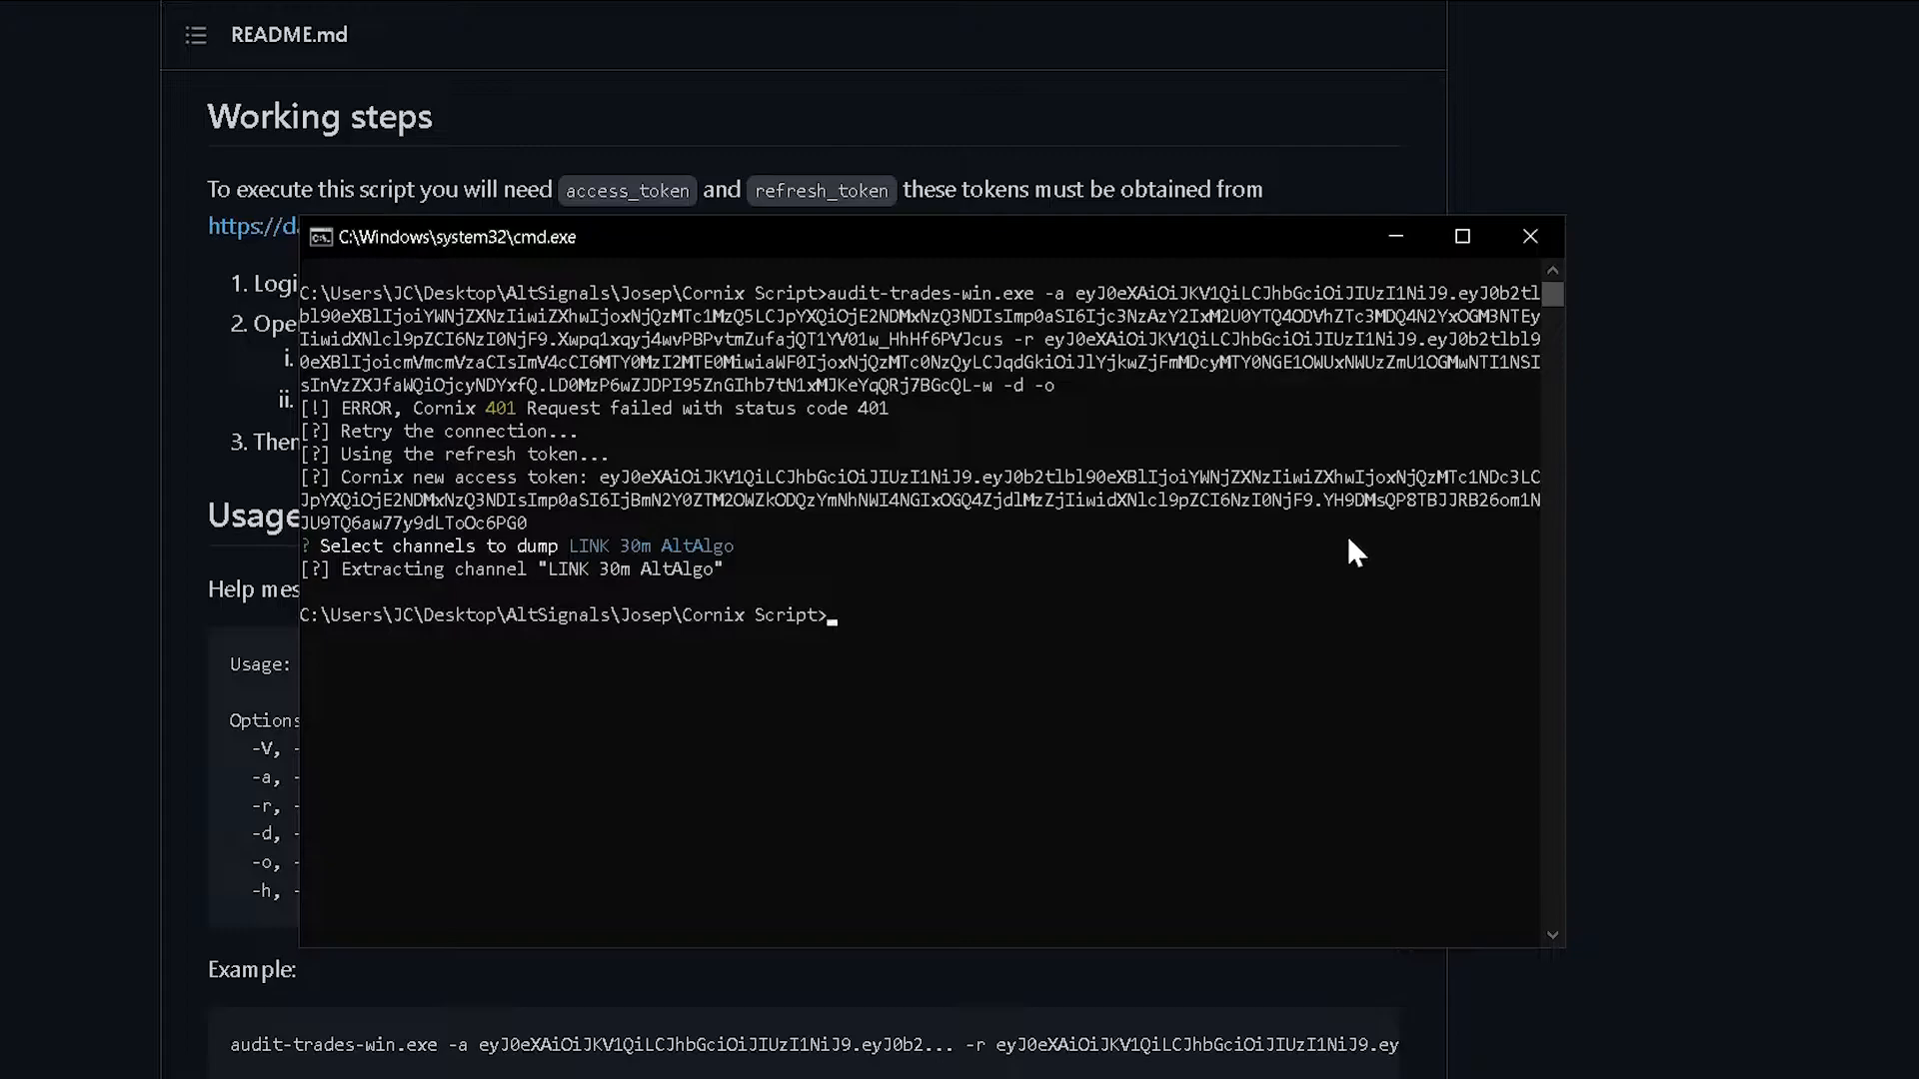
# Step: Close the command prompt and open statistics.csv from the script's out folder in Excel
pyautogui.click(1528, 238)
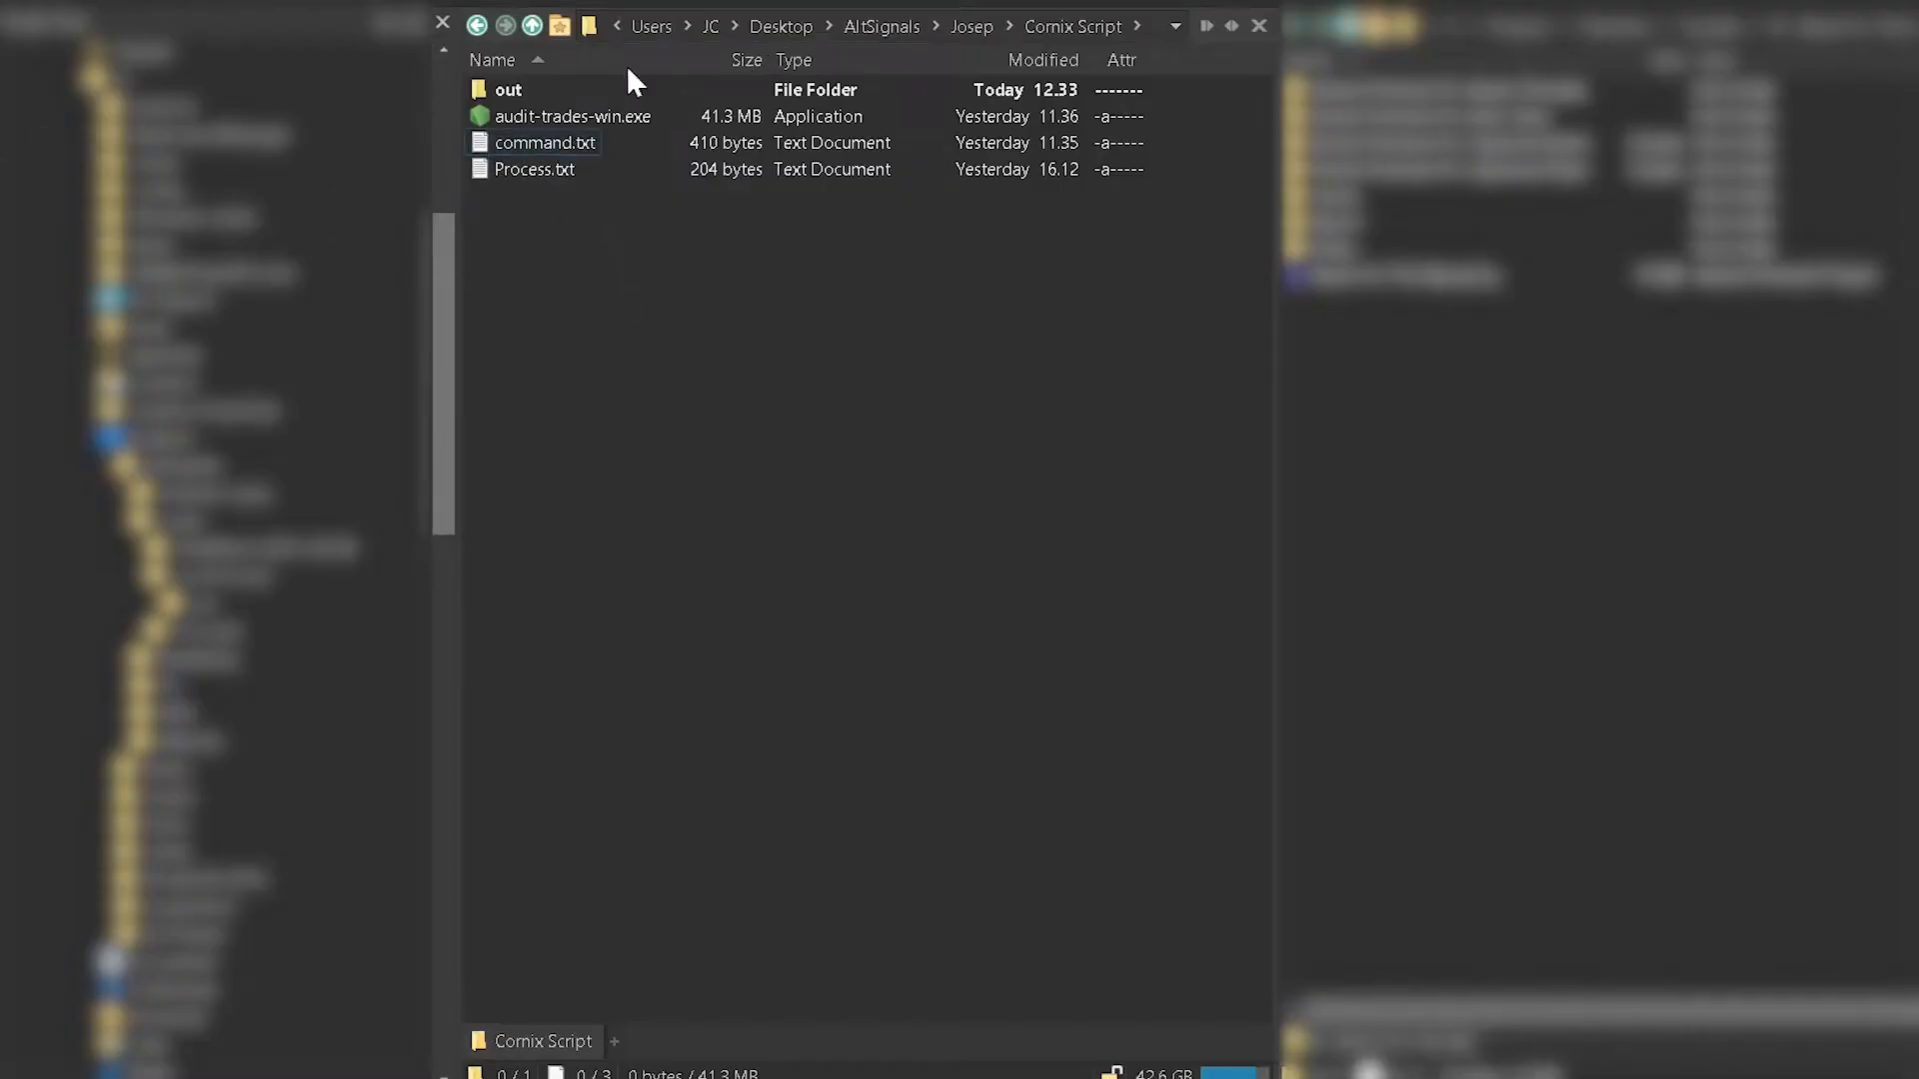
pyautogui.doubleClick(493, 89)
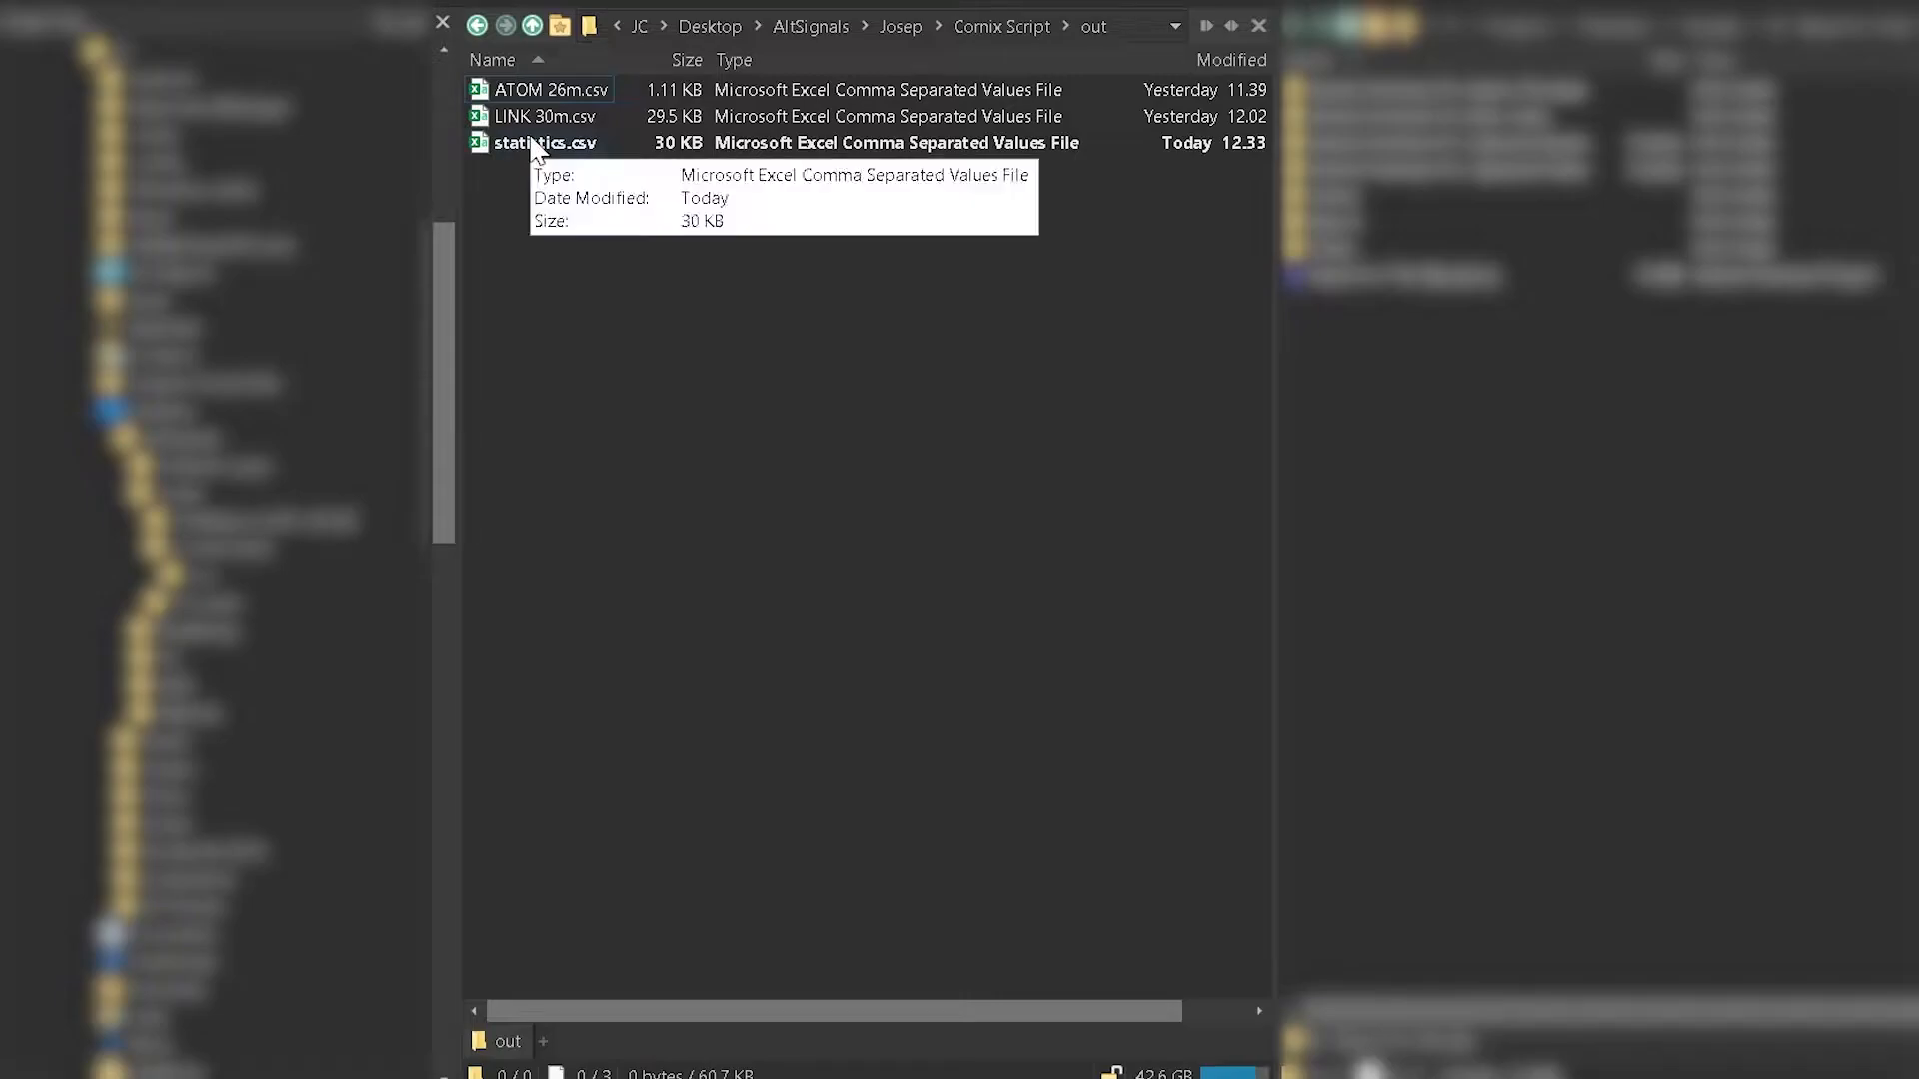
pyautogui.doubleClick(530, 136)
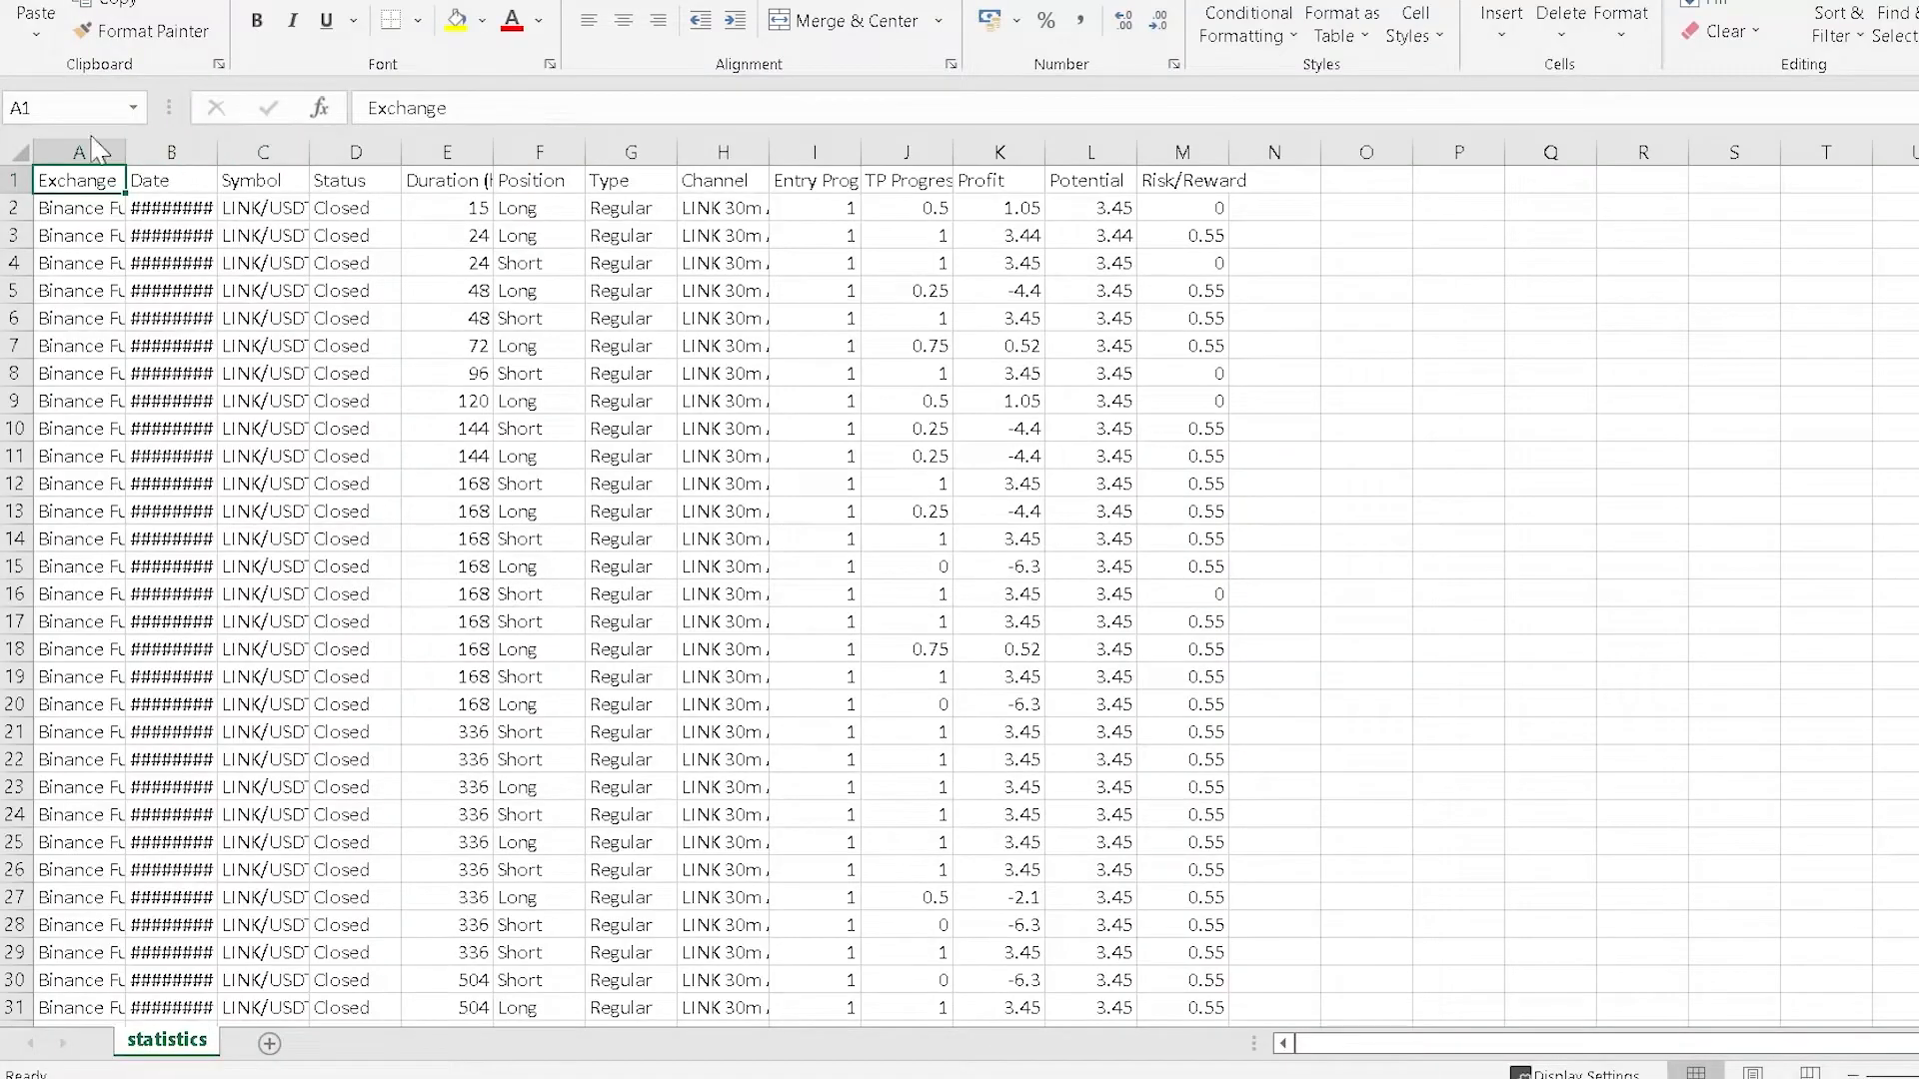
# Step: Review all trade rows in statistics.csv with columns A to O auto-fitted, and close the file without saving
pyautogui.moveTo(75, 152); pyautogui.dragTo(1359, 150)
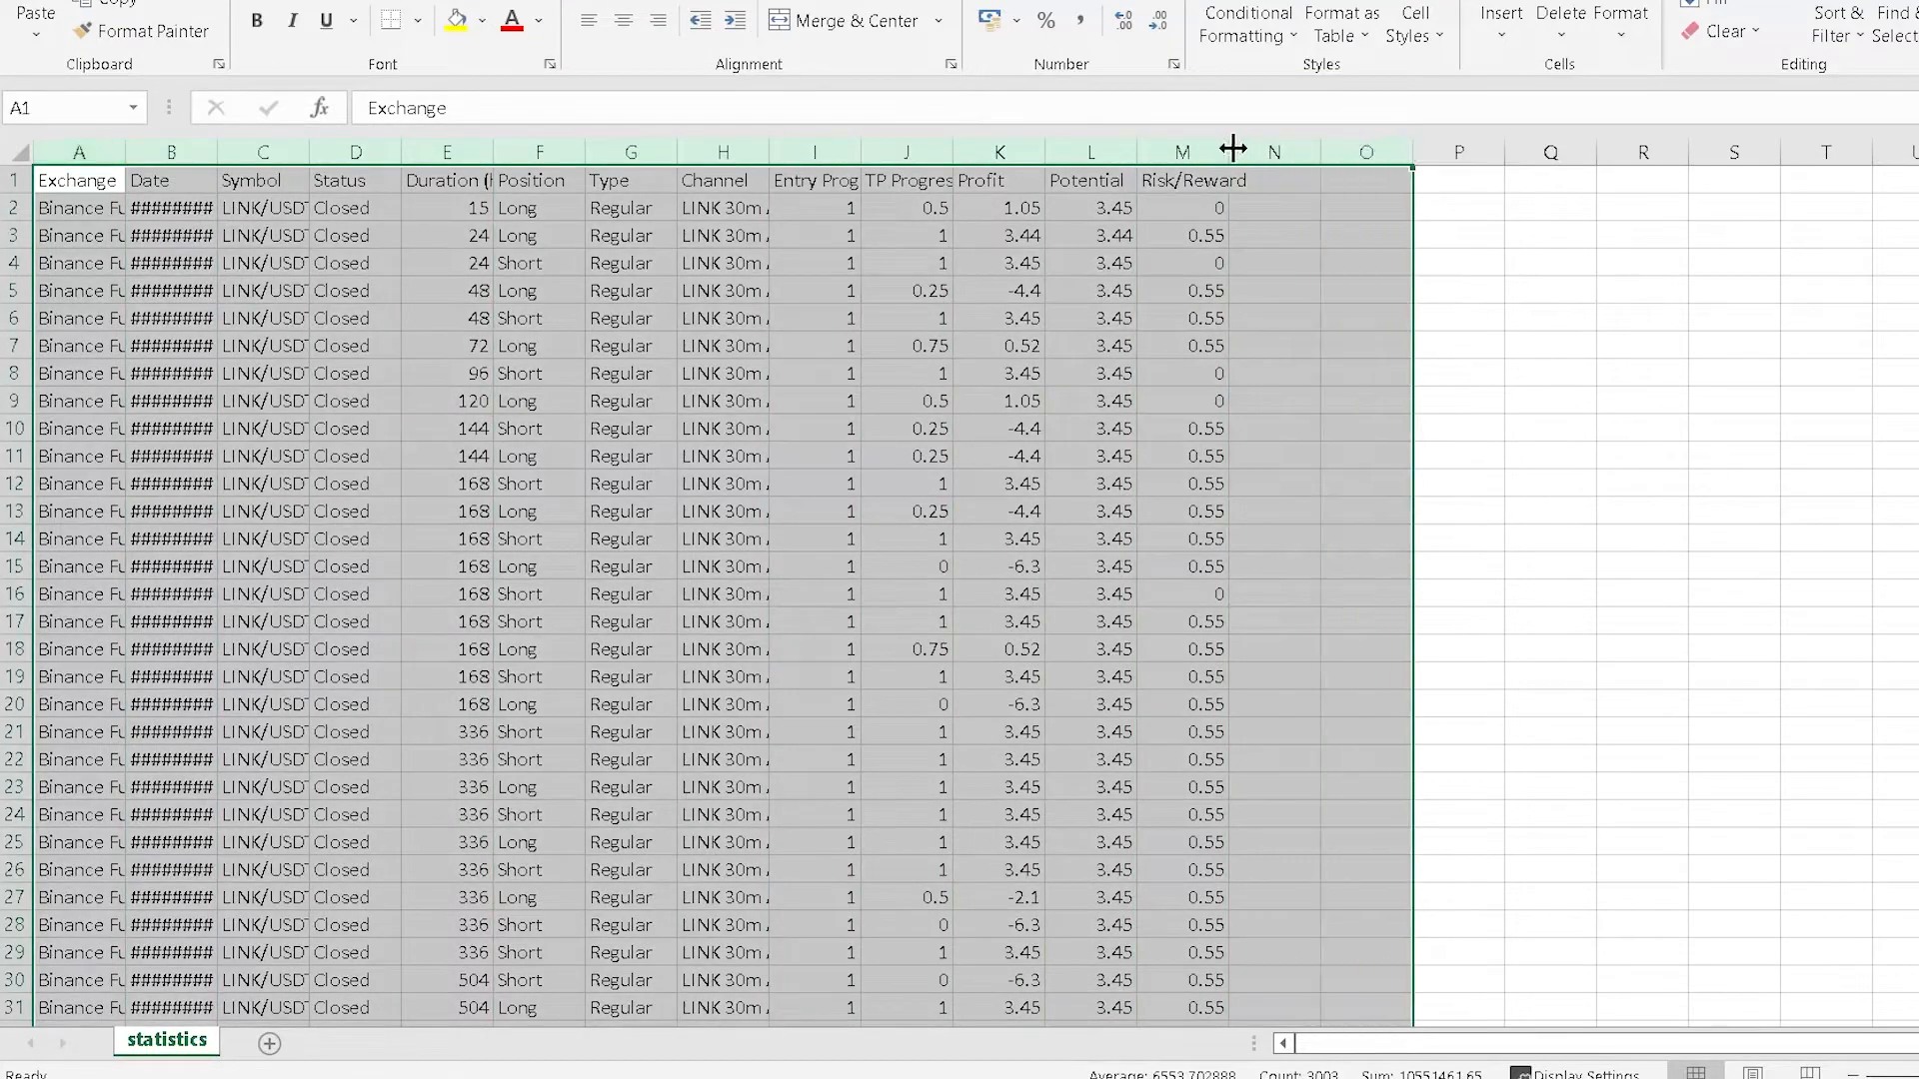
pyautogui.doubleClick(1232, 150)
pyautogui.scroll(-18, 700, 300)
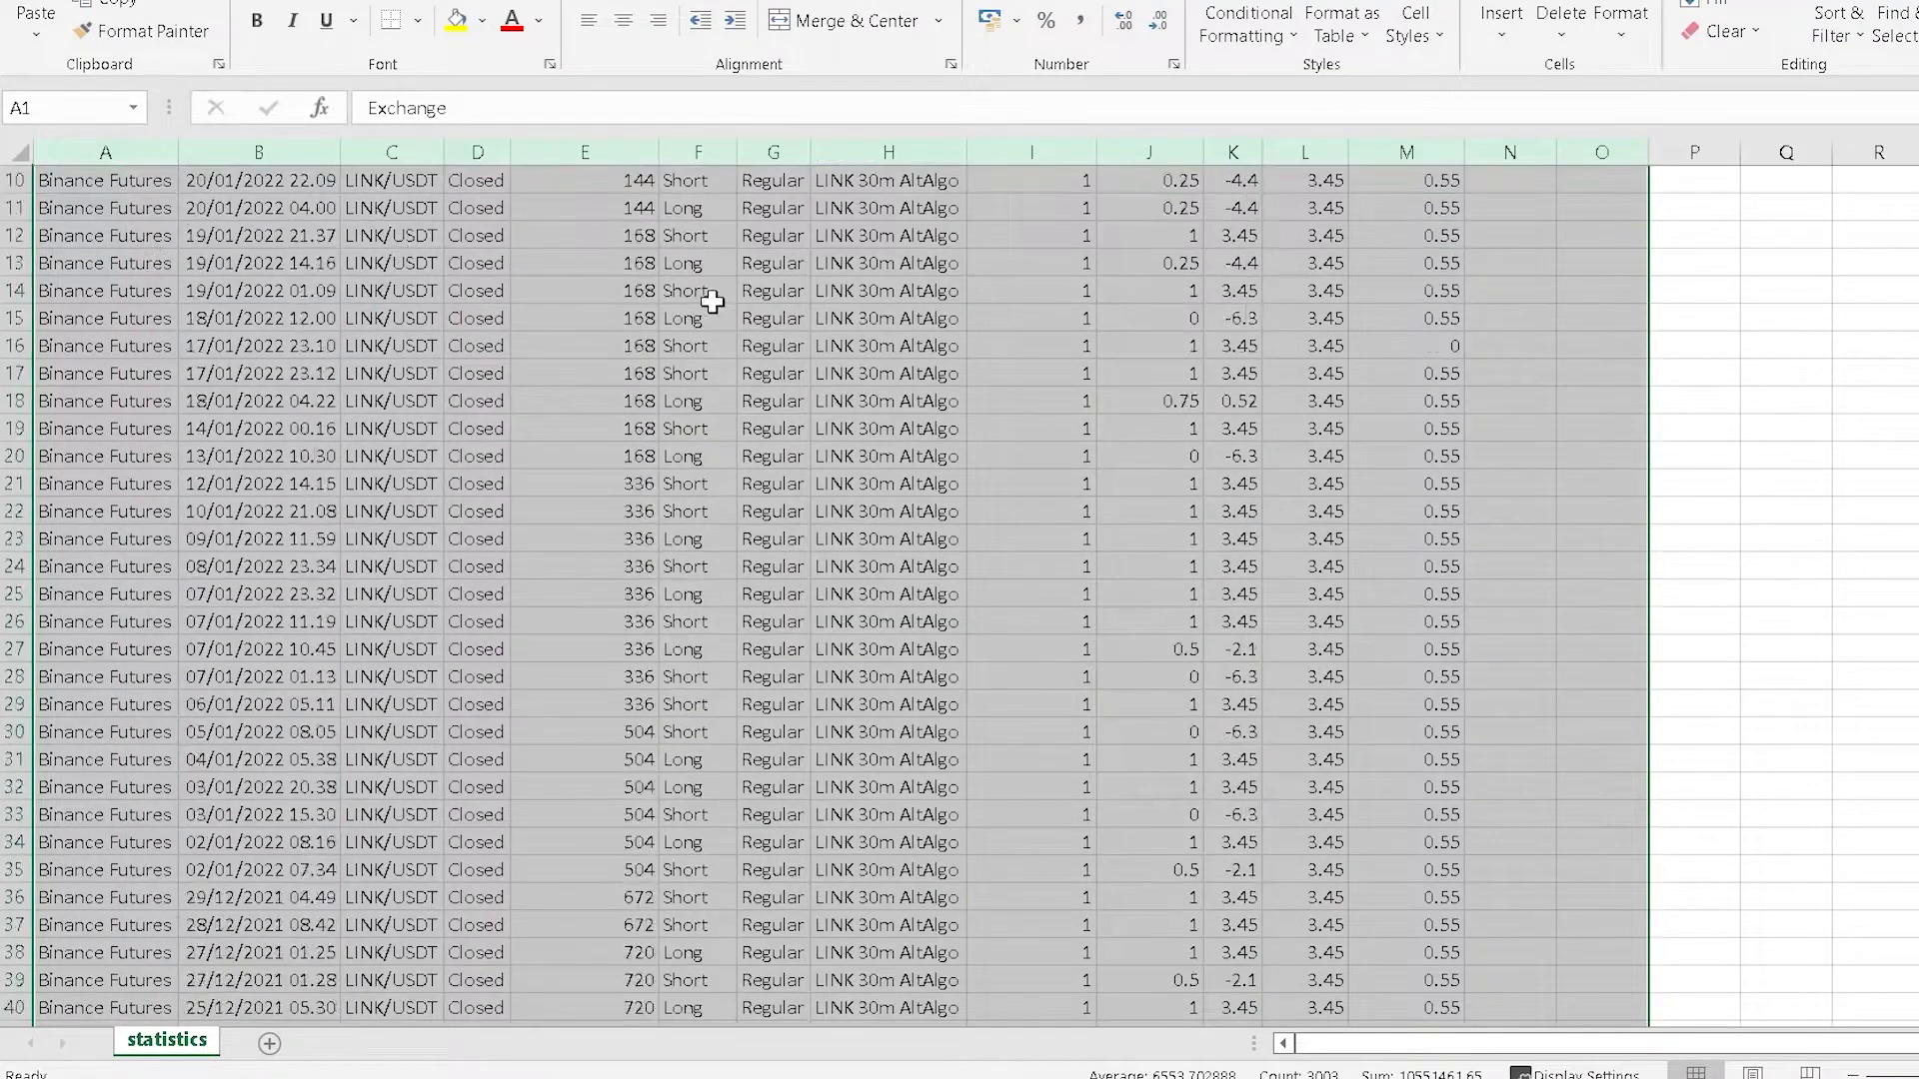
pyautogui.scroll(-20, 718, 316)
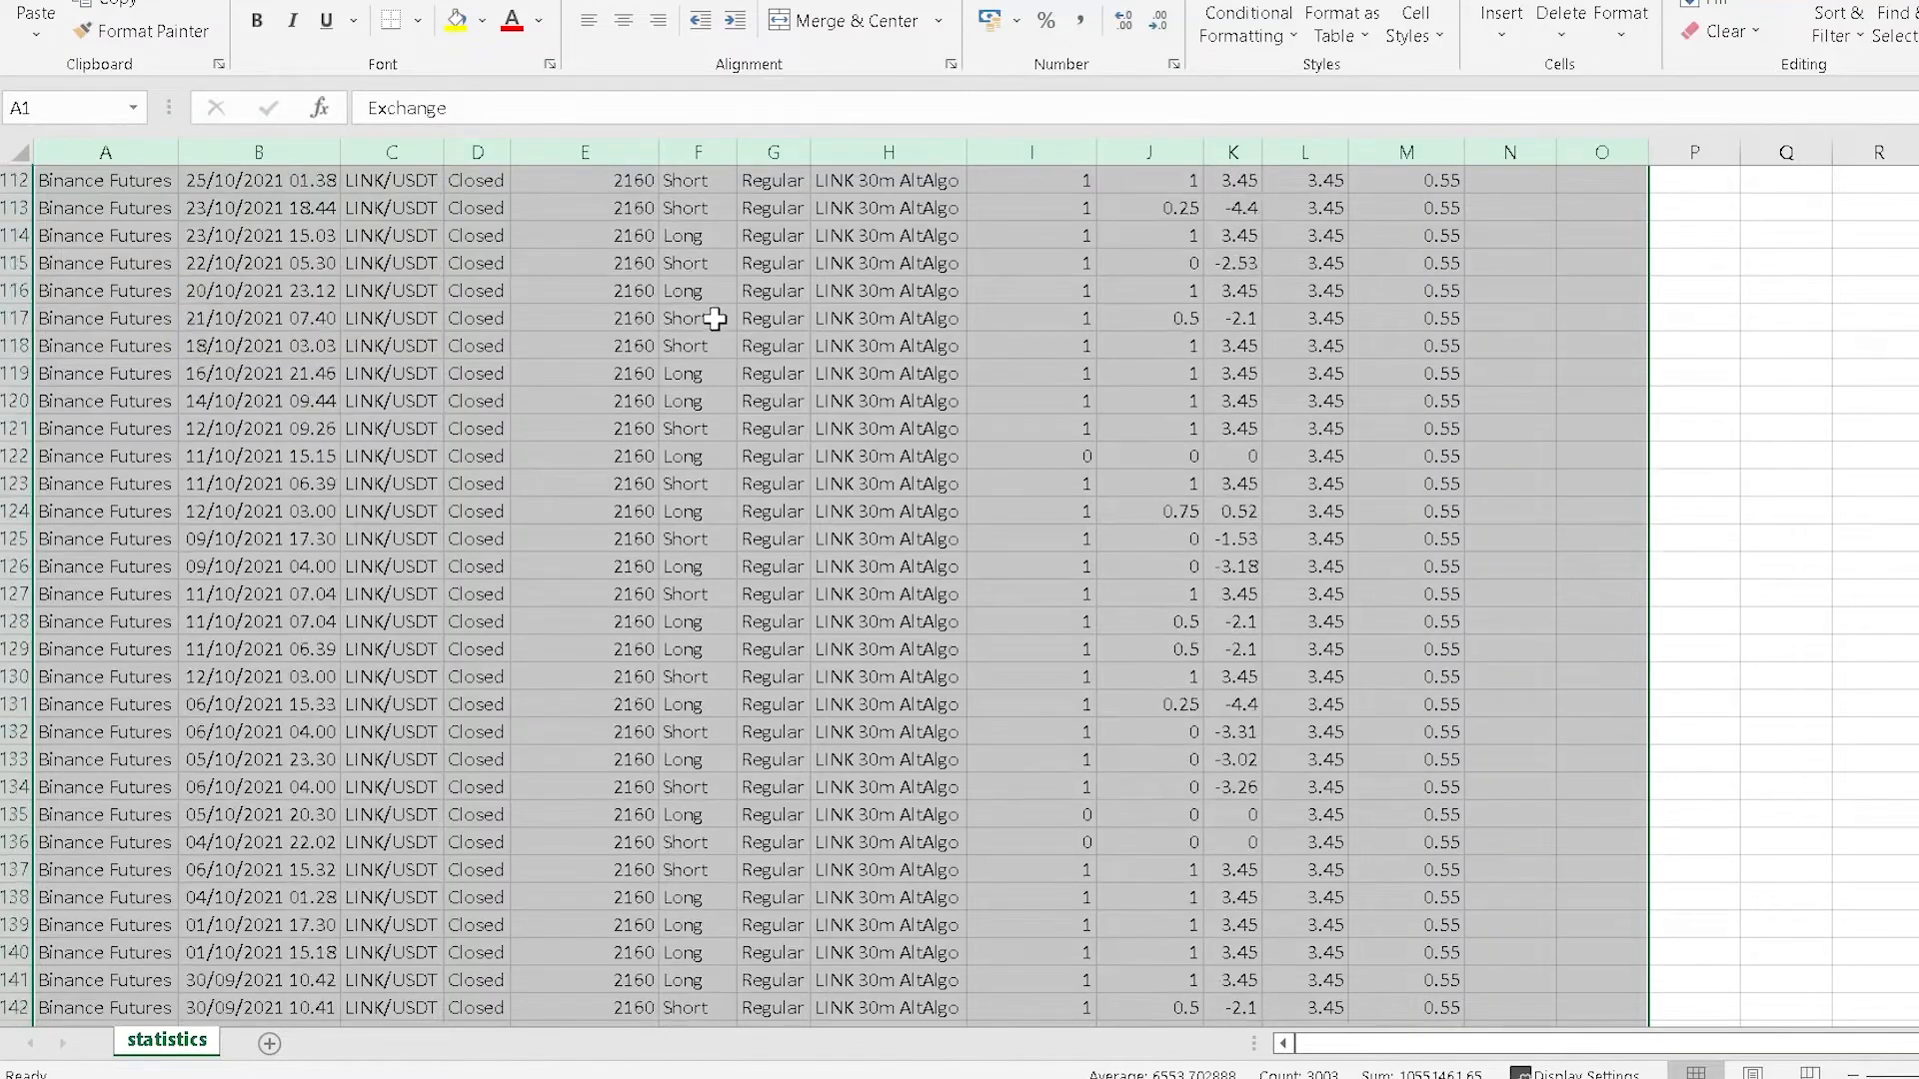
pyautogui.scroll(-16, 709, 324)
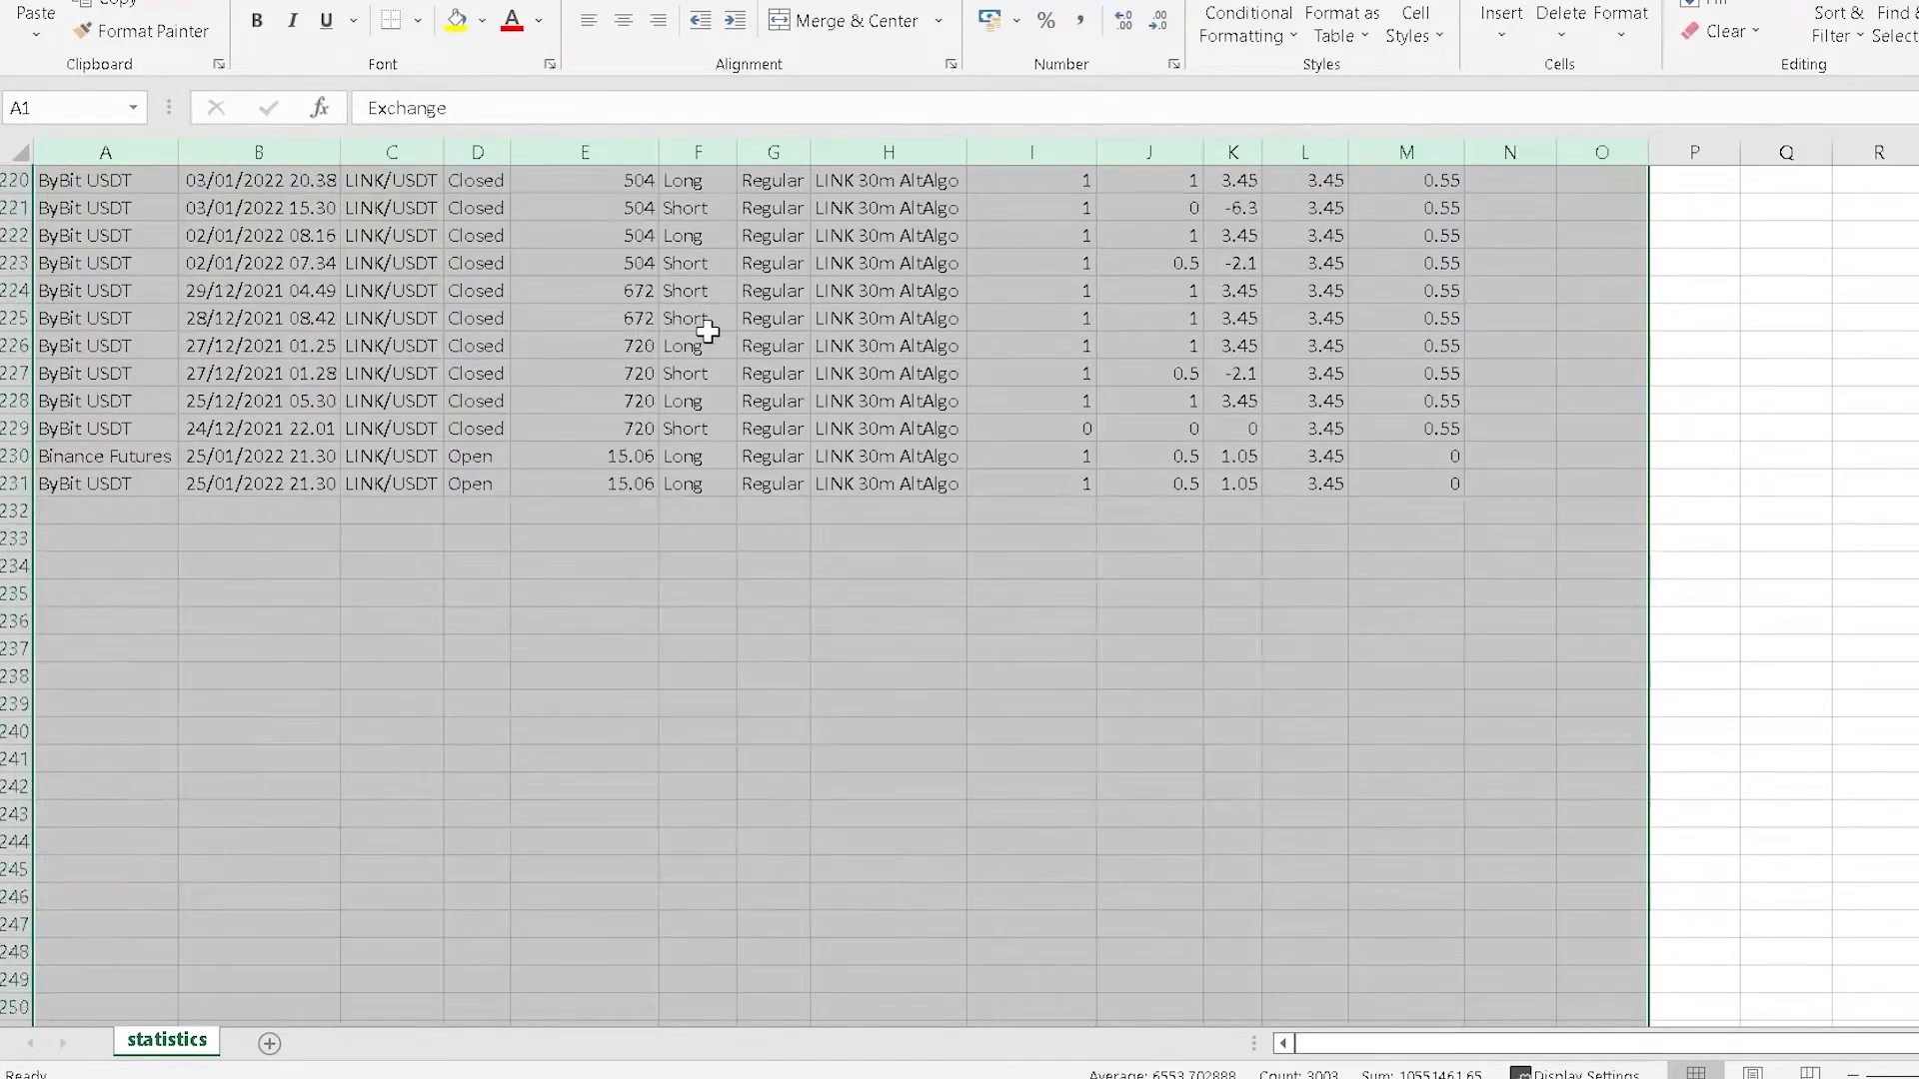
pyautogui.scroll(20, 698, 321)
pyautogui.scroll(20, 686, 349)
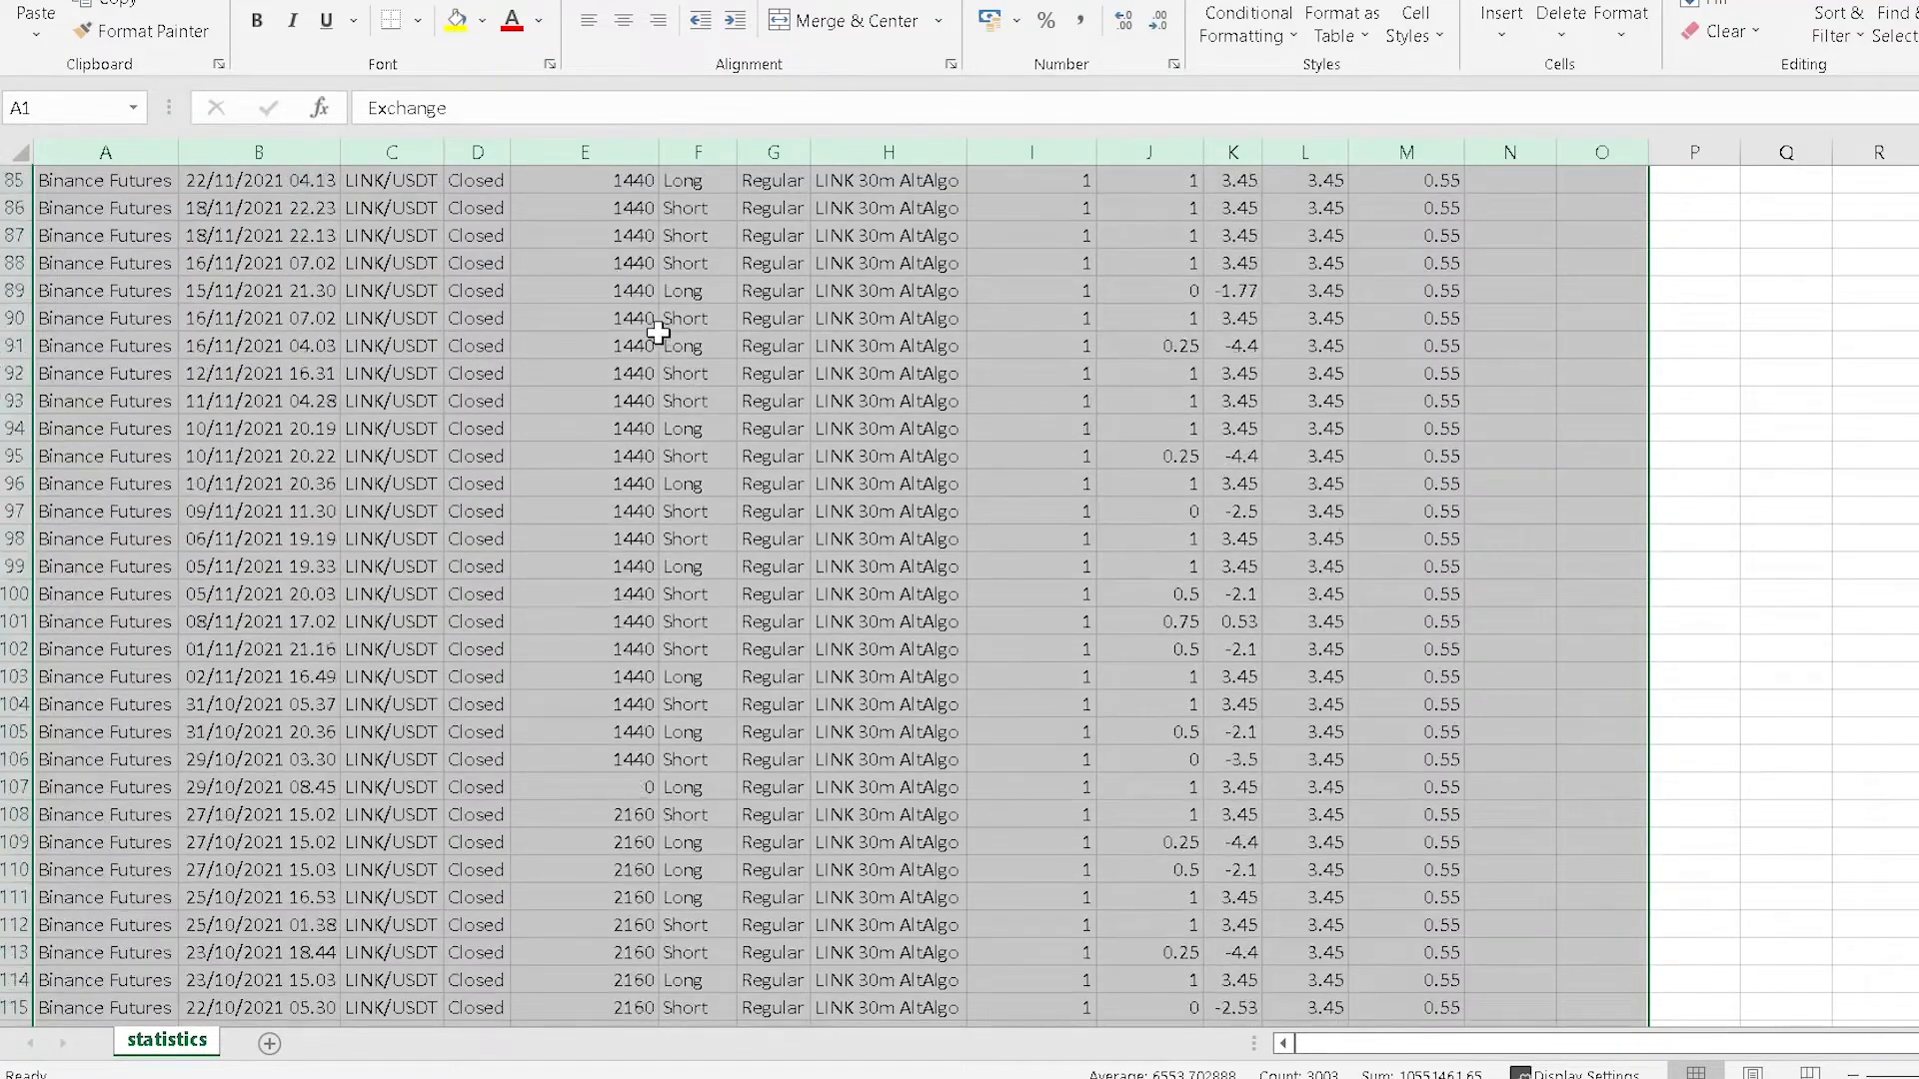
pyautogui.scroll(3, 652, 314)
pyautogui.click(636, 315)
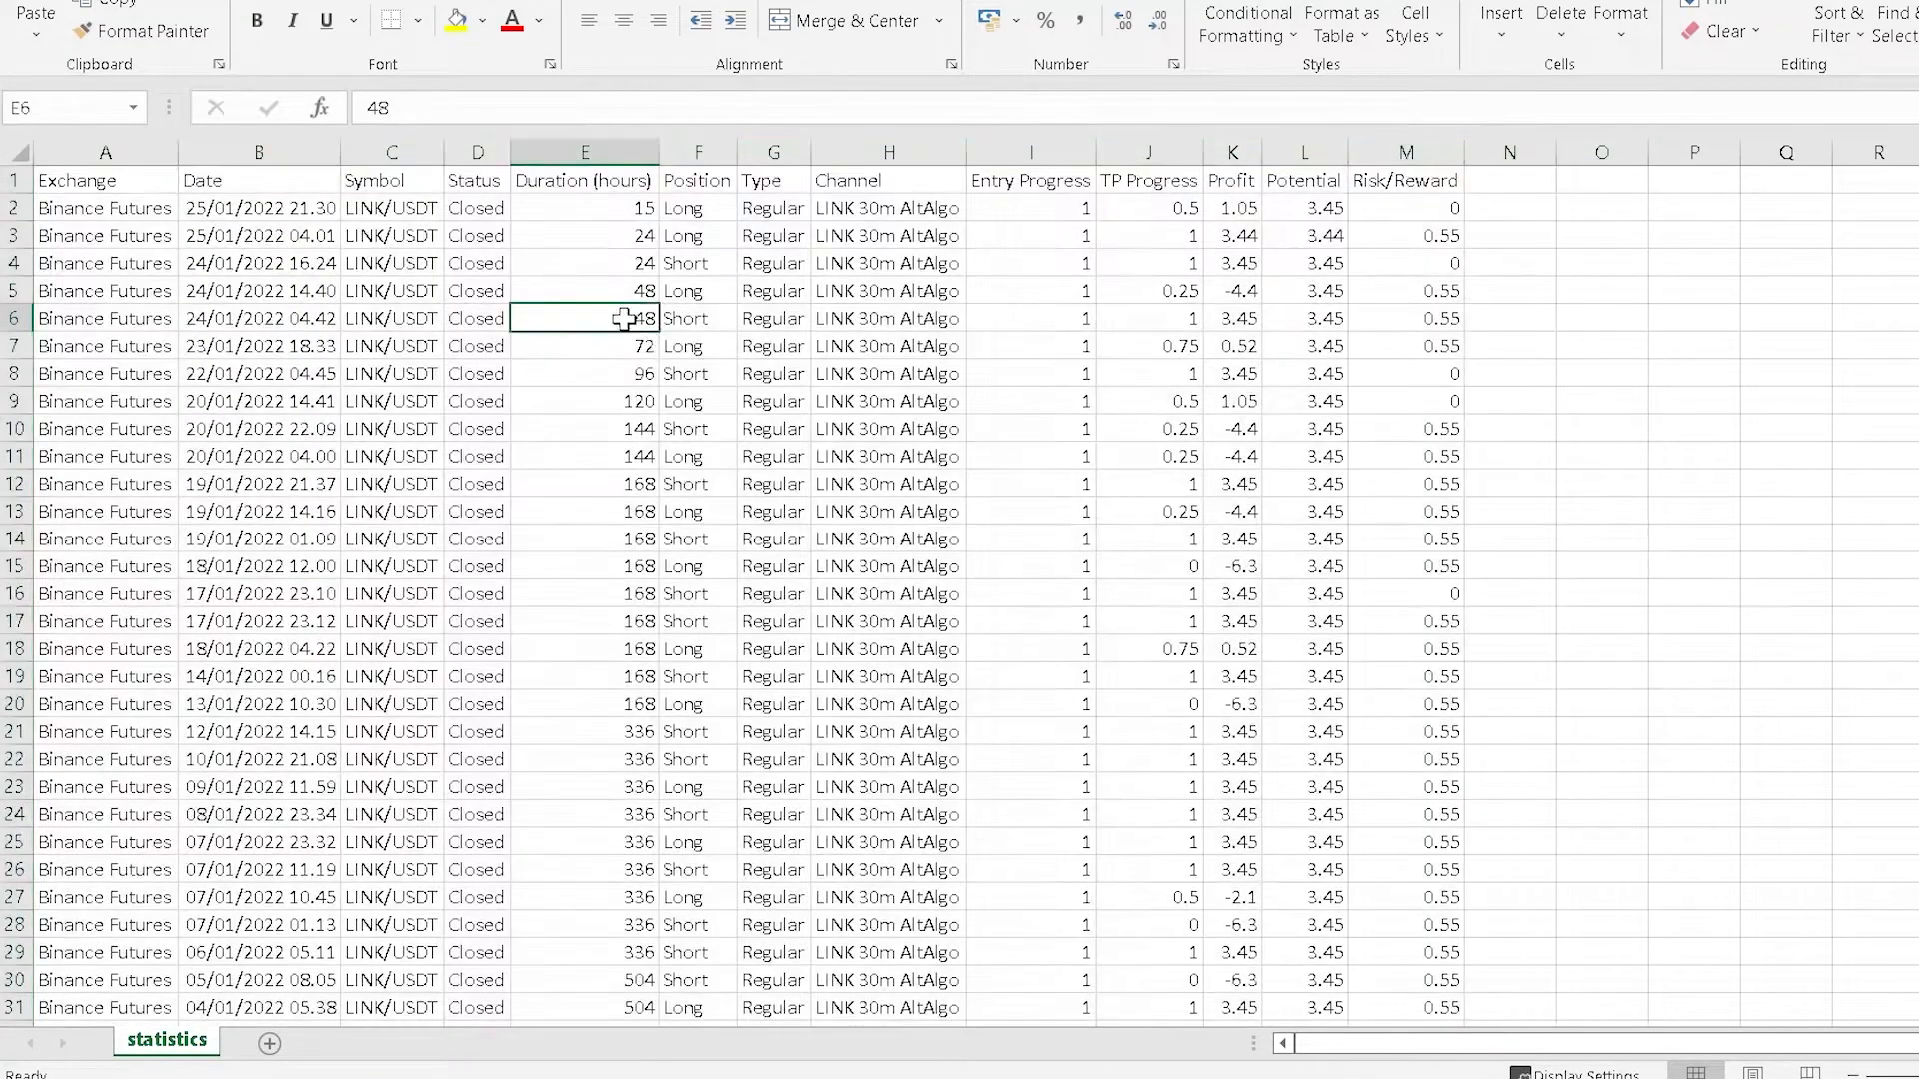
pyautogui.hotkey('alt', 'F4')
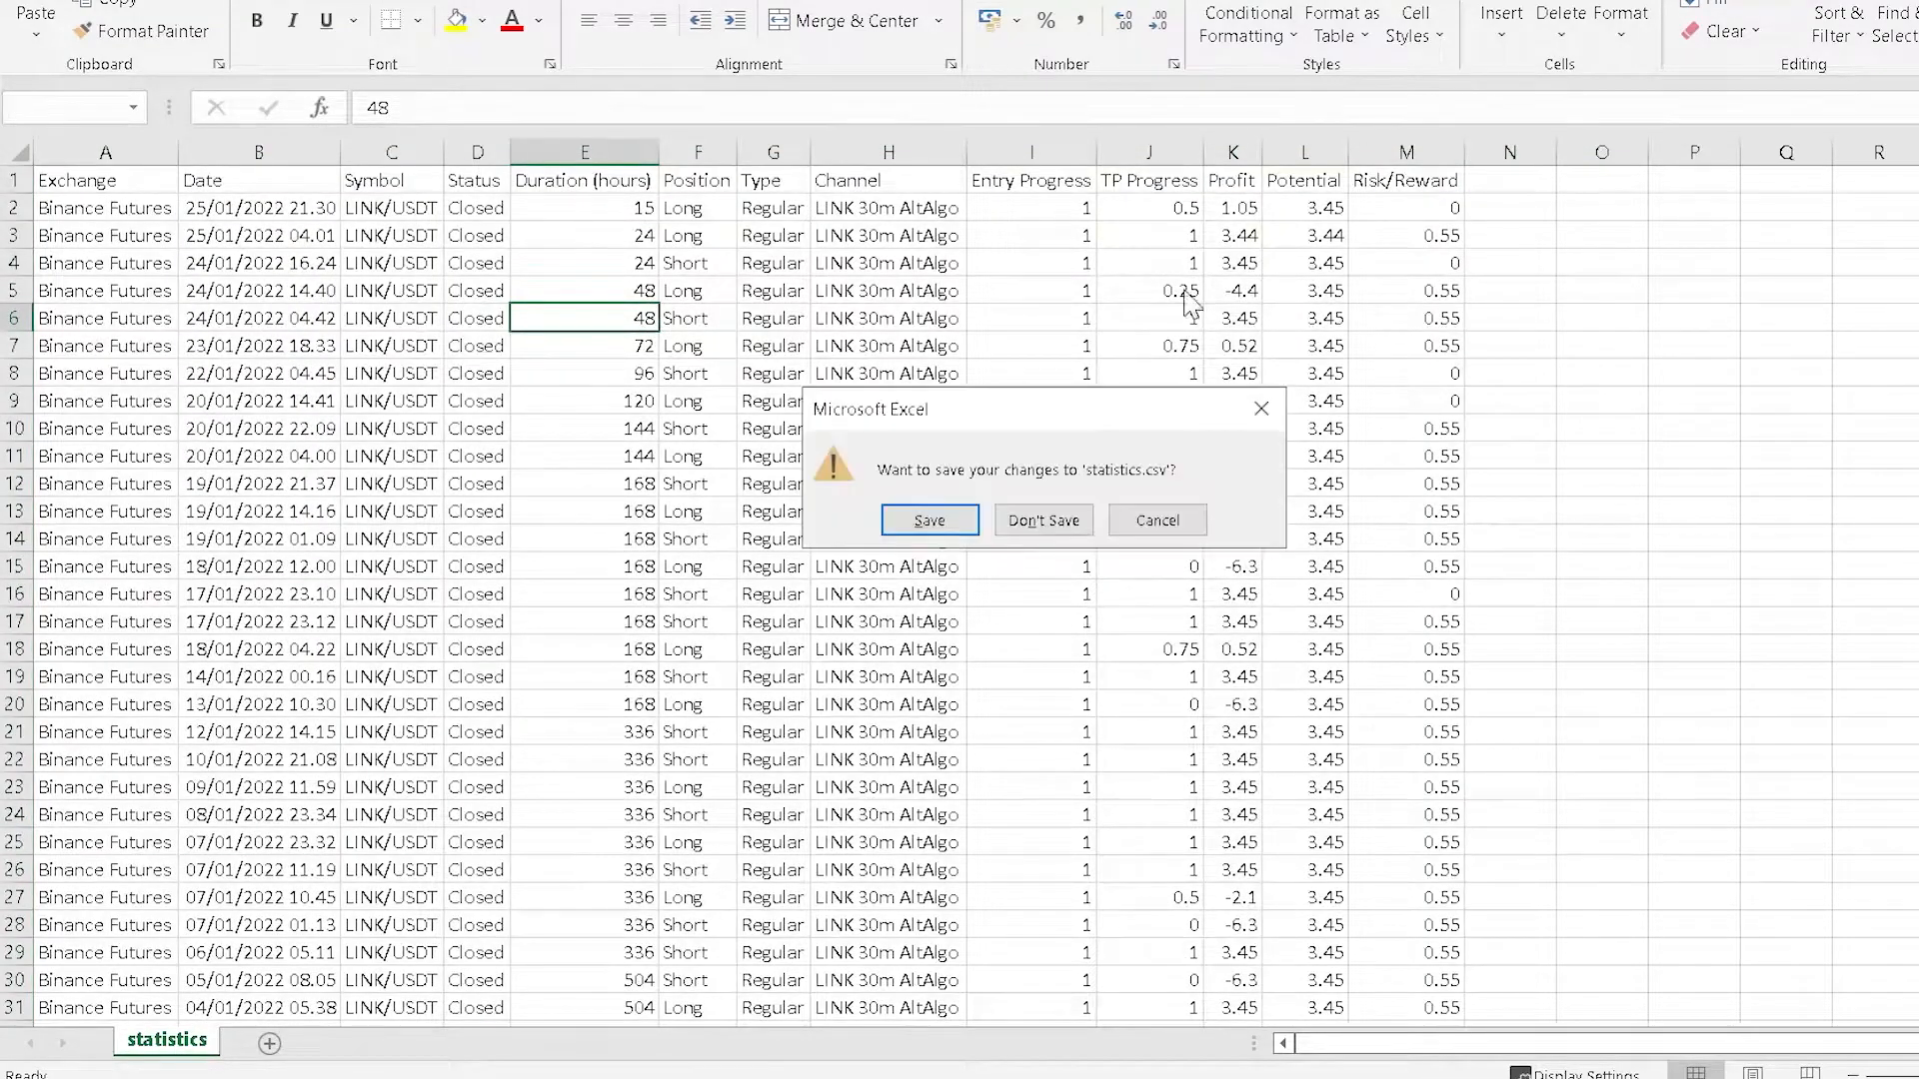
pyautogui.click(1041, 522)
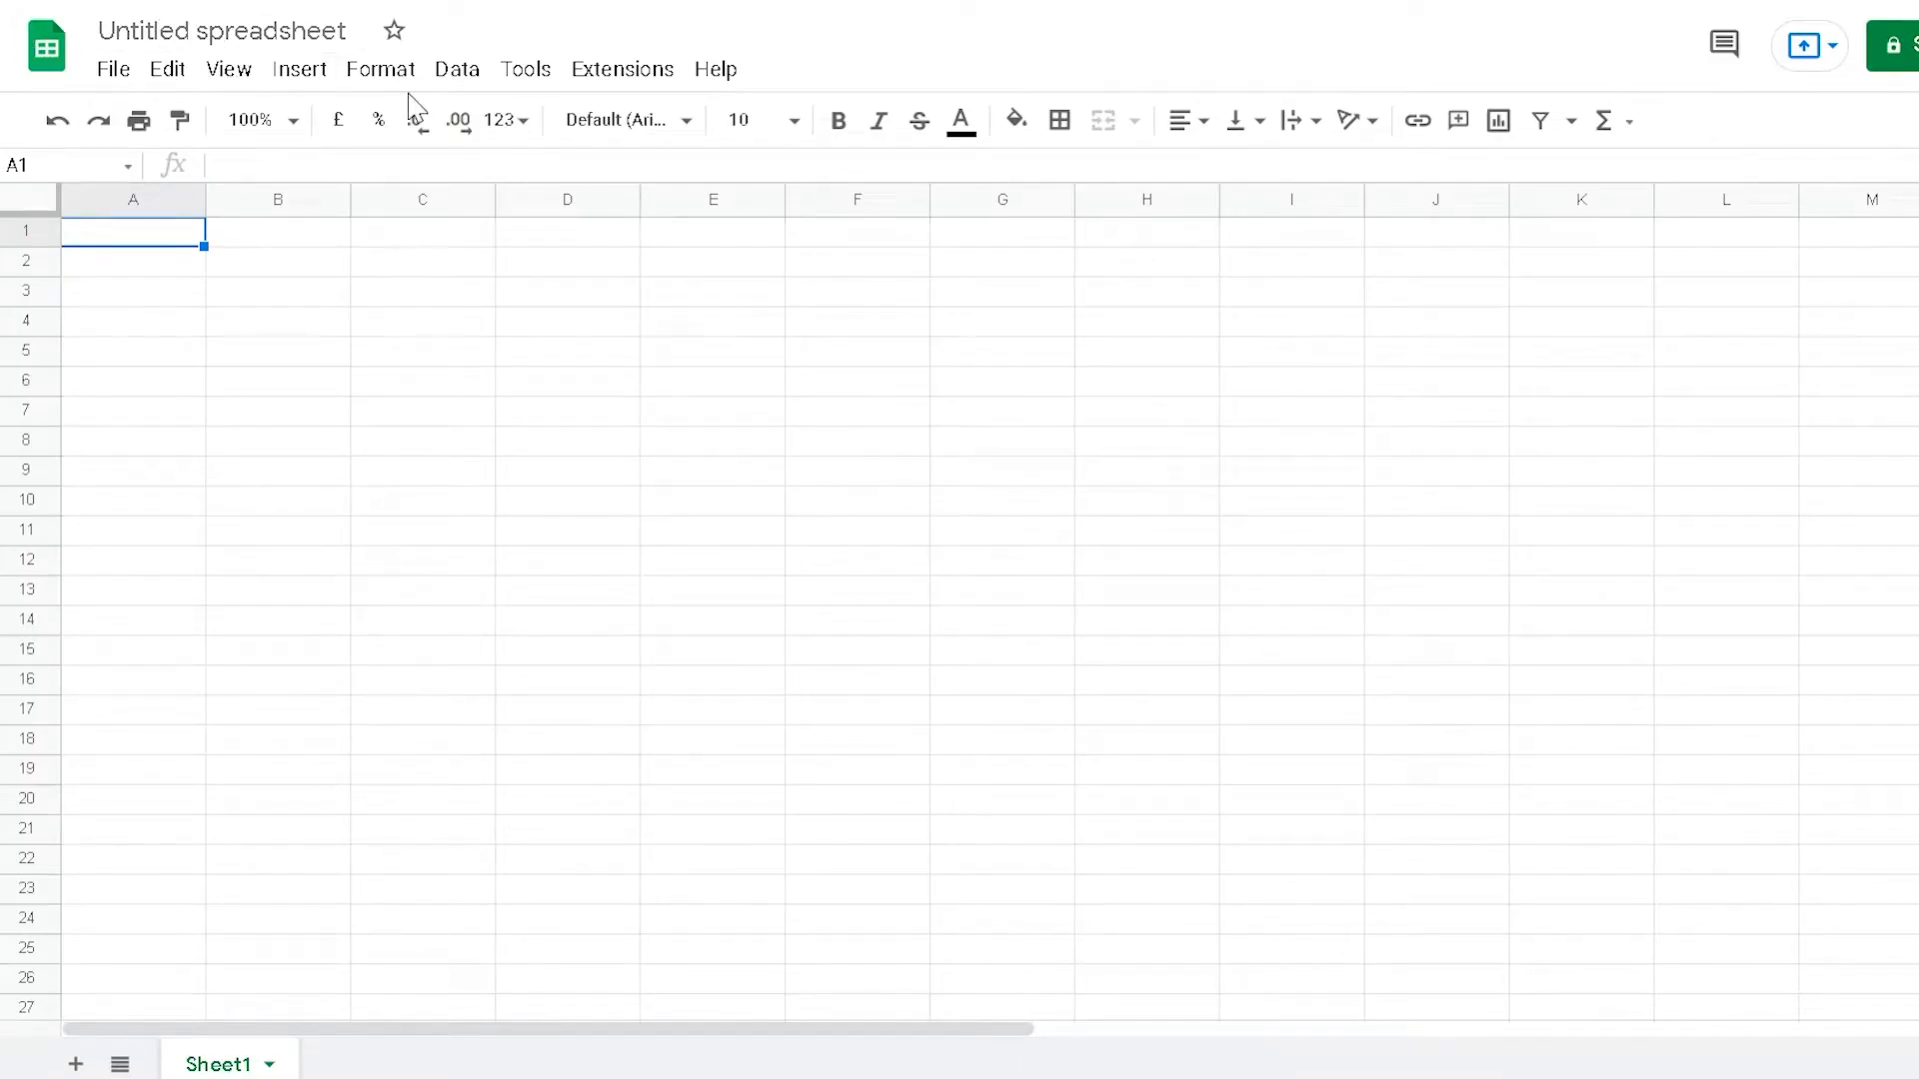
# Step: Import statistics.csv by upload into the blank Google Sheets file, replacing the spreadsheet with automatic separator detection
pyautogui.click(111, 68)
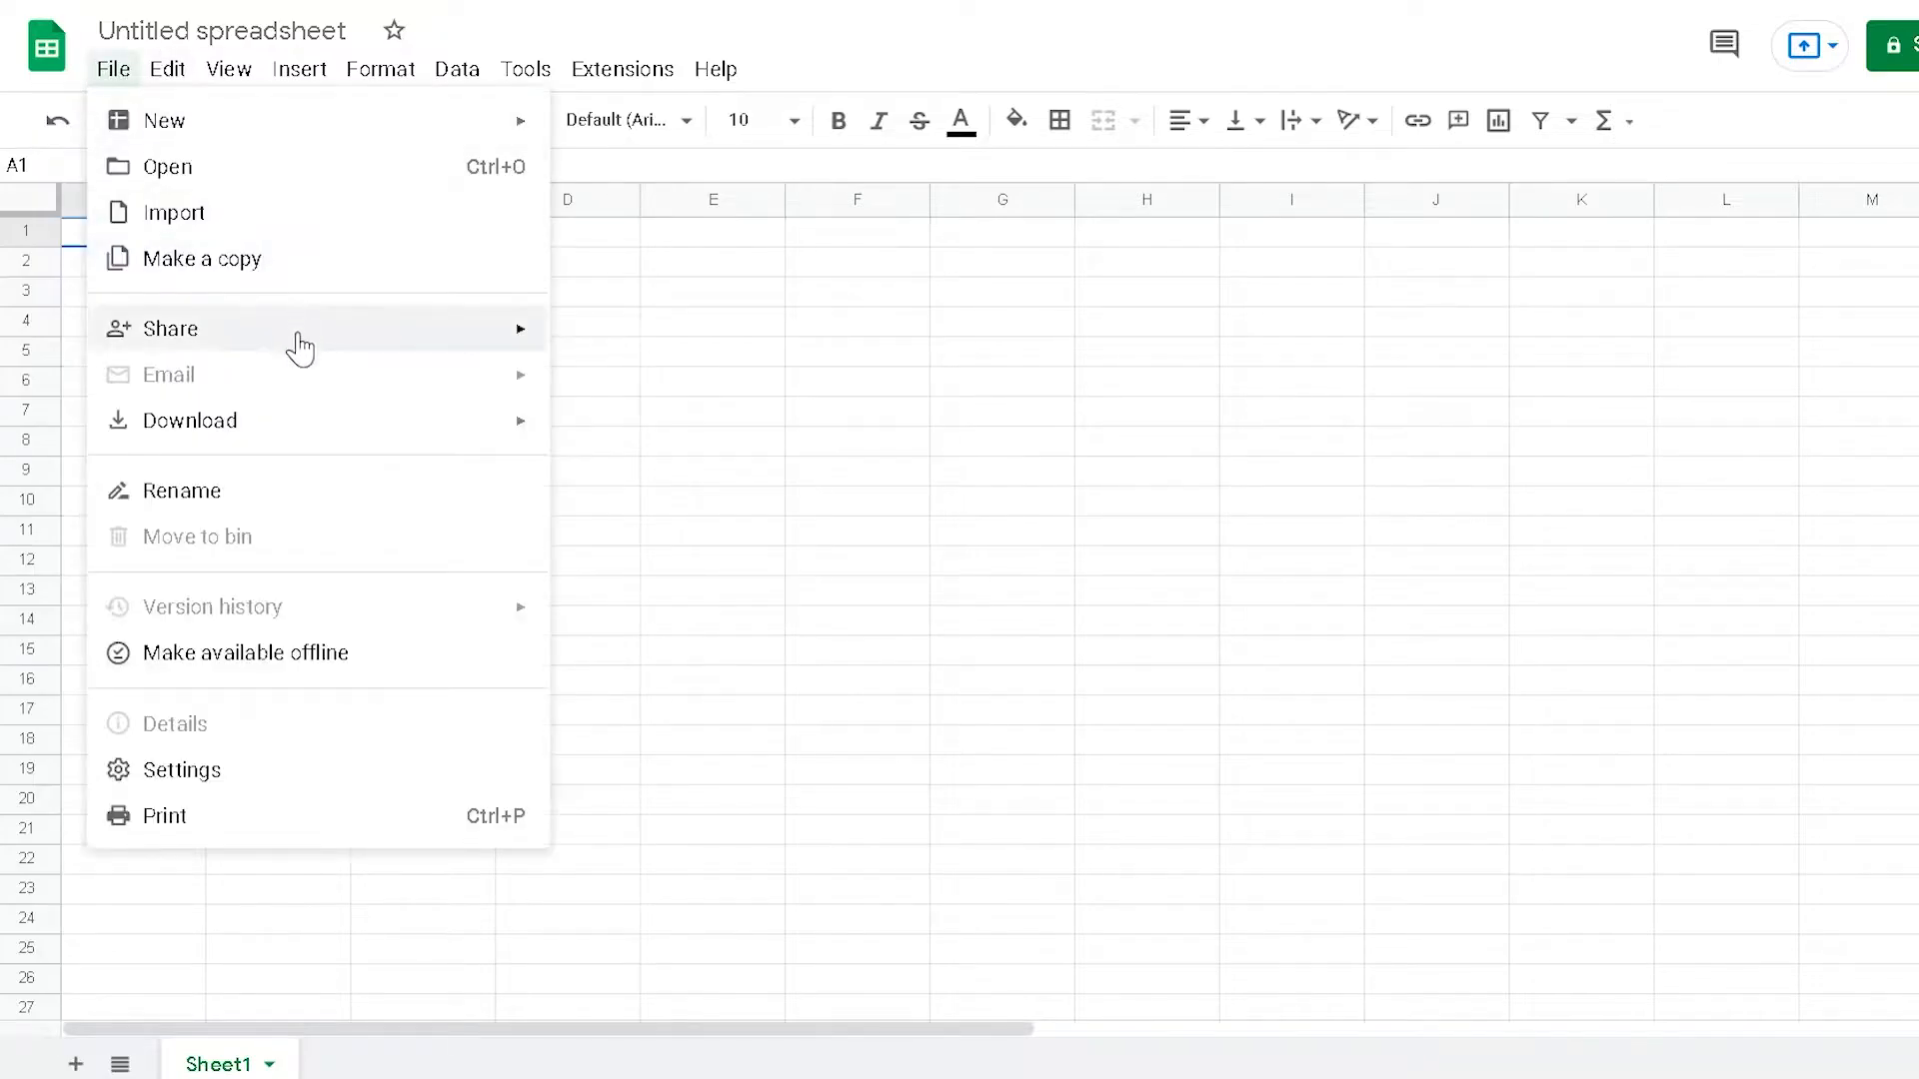
pyautogui.click(285, 214)
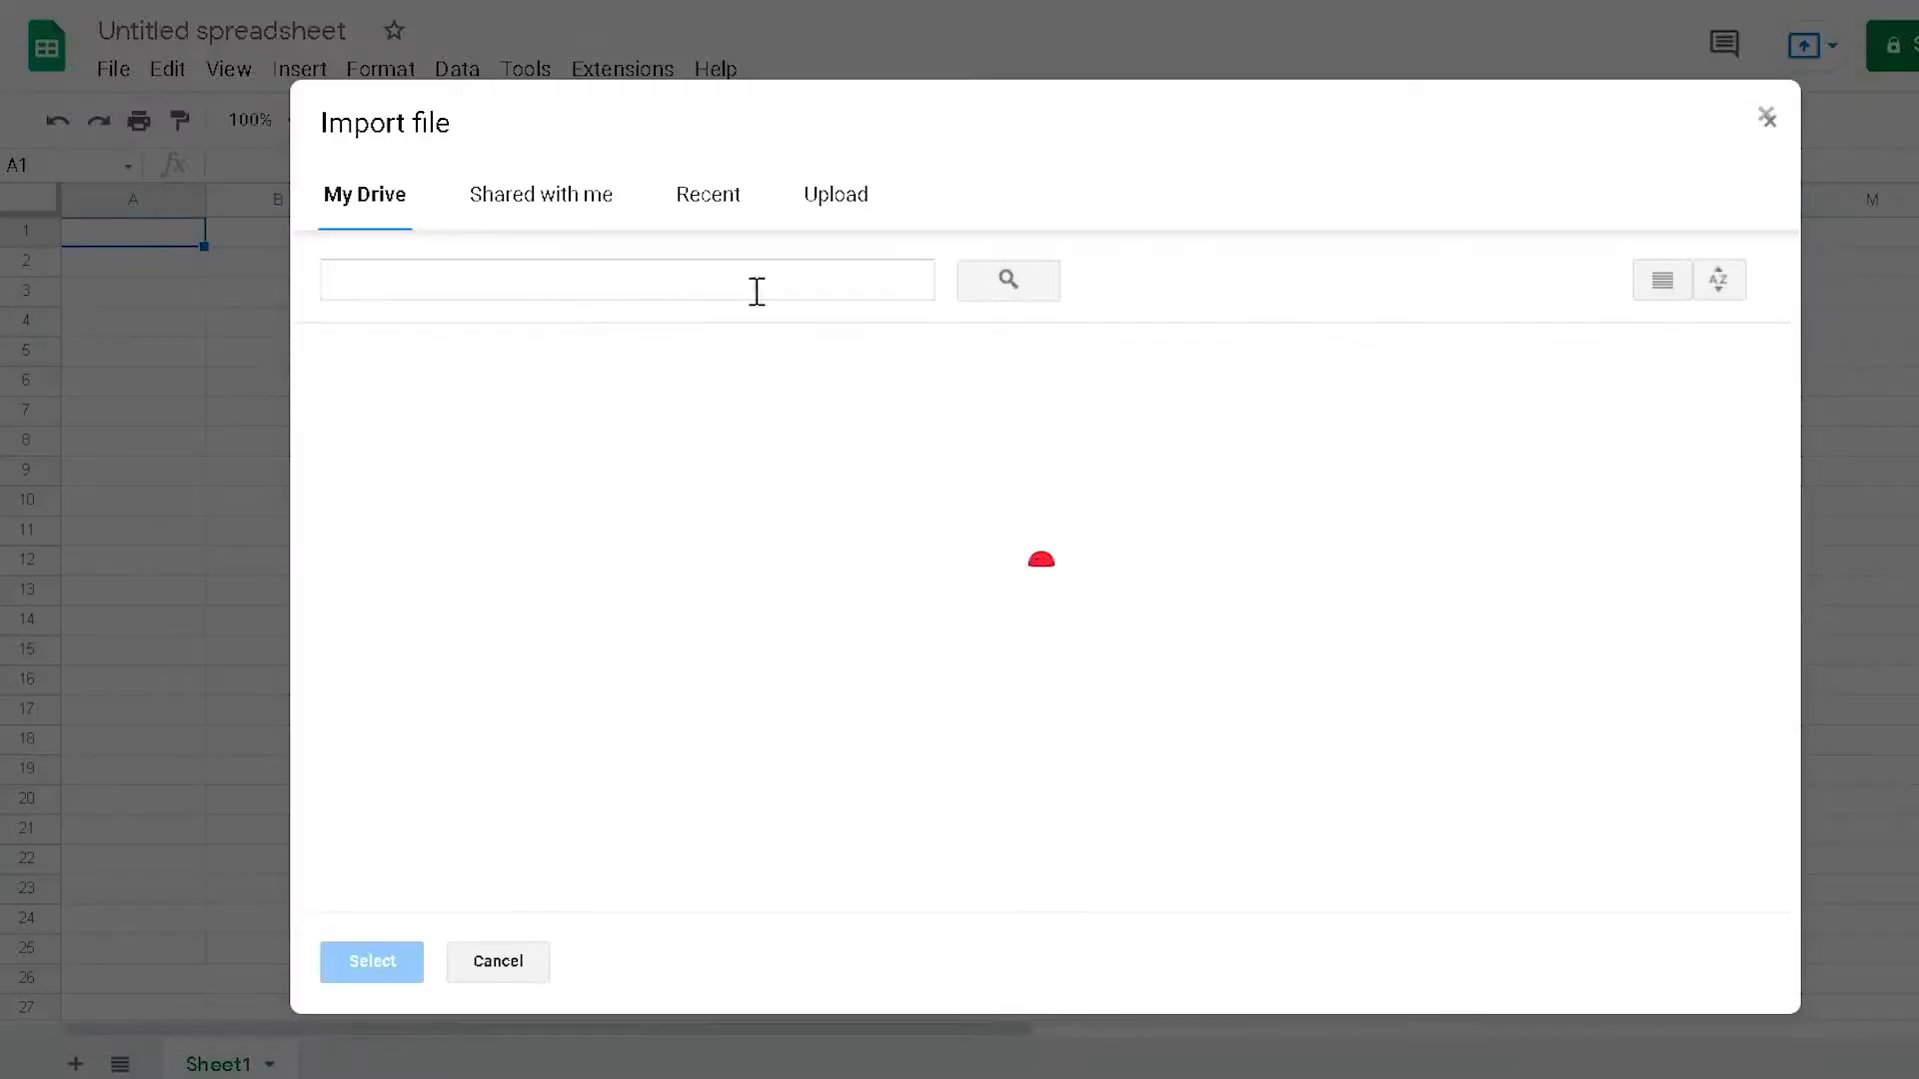
pyautogui.click(832, 192)
pyautogui.click(1039, 628)
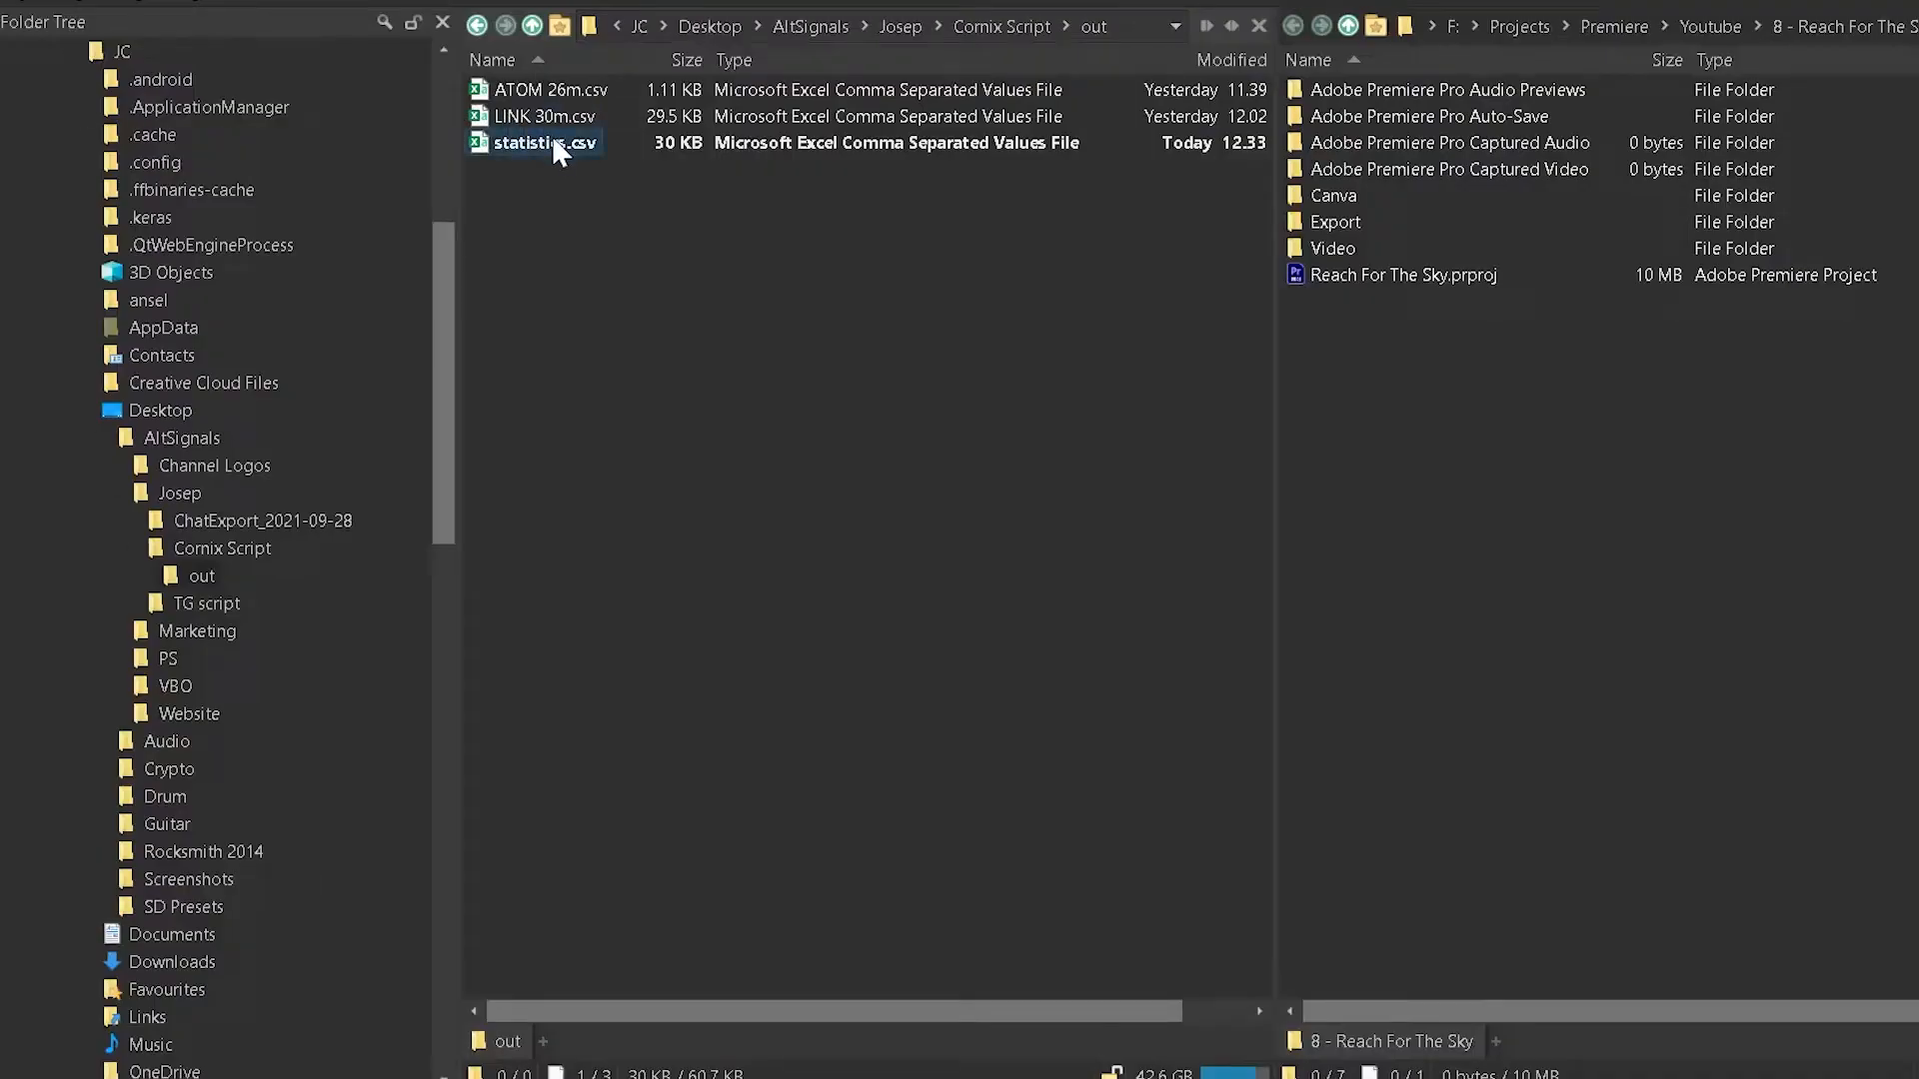
pyautogui.moveTo(551, 140); pyautogui.dragTo(719, 509)
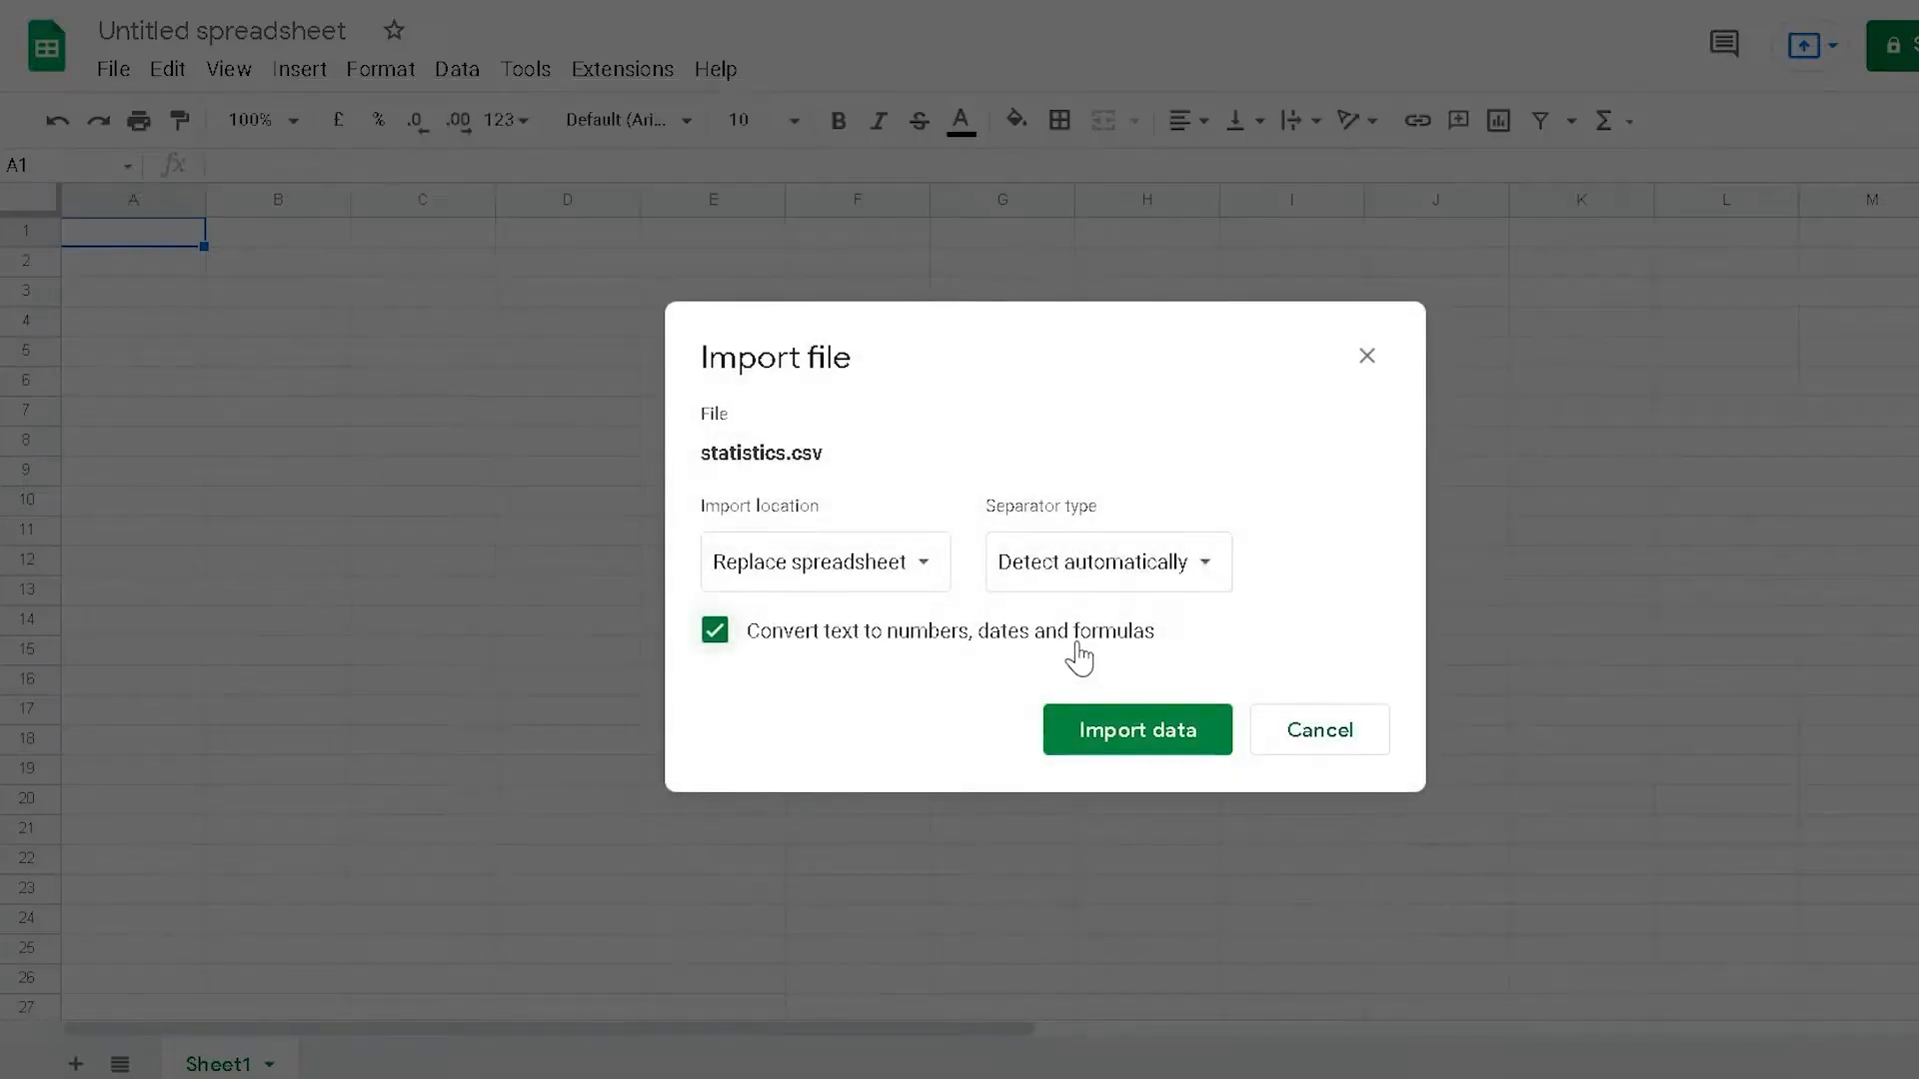
pyautogui.click(1146, 748)
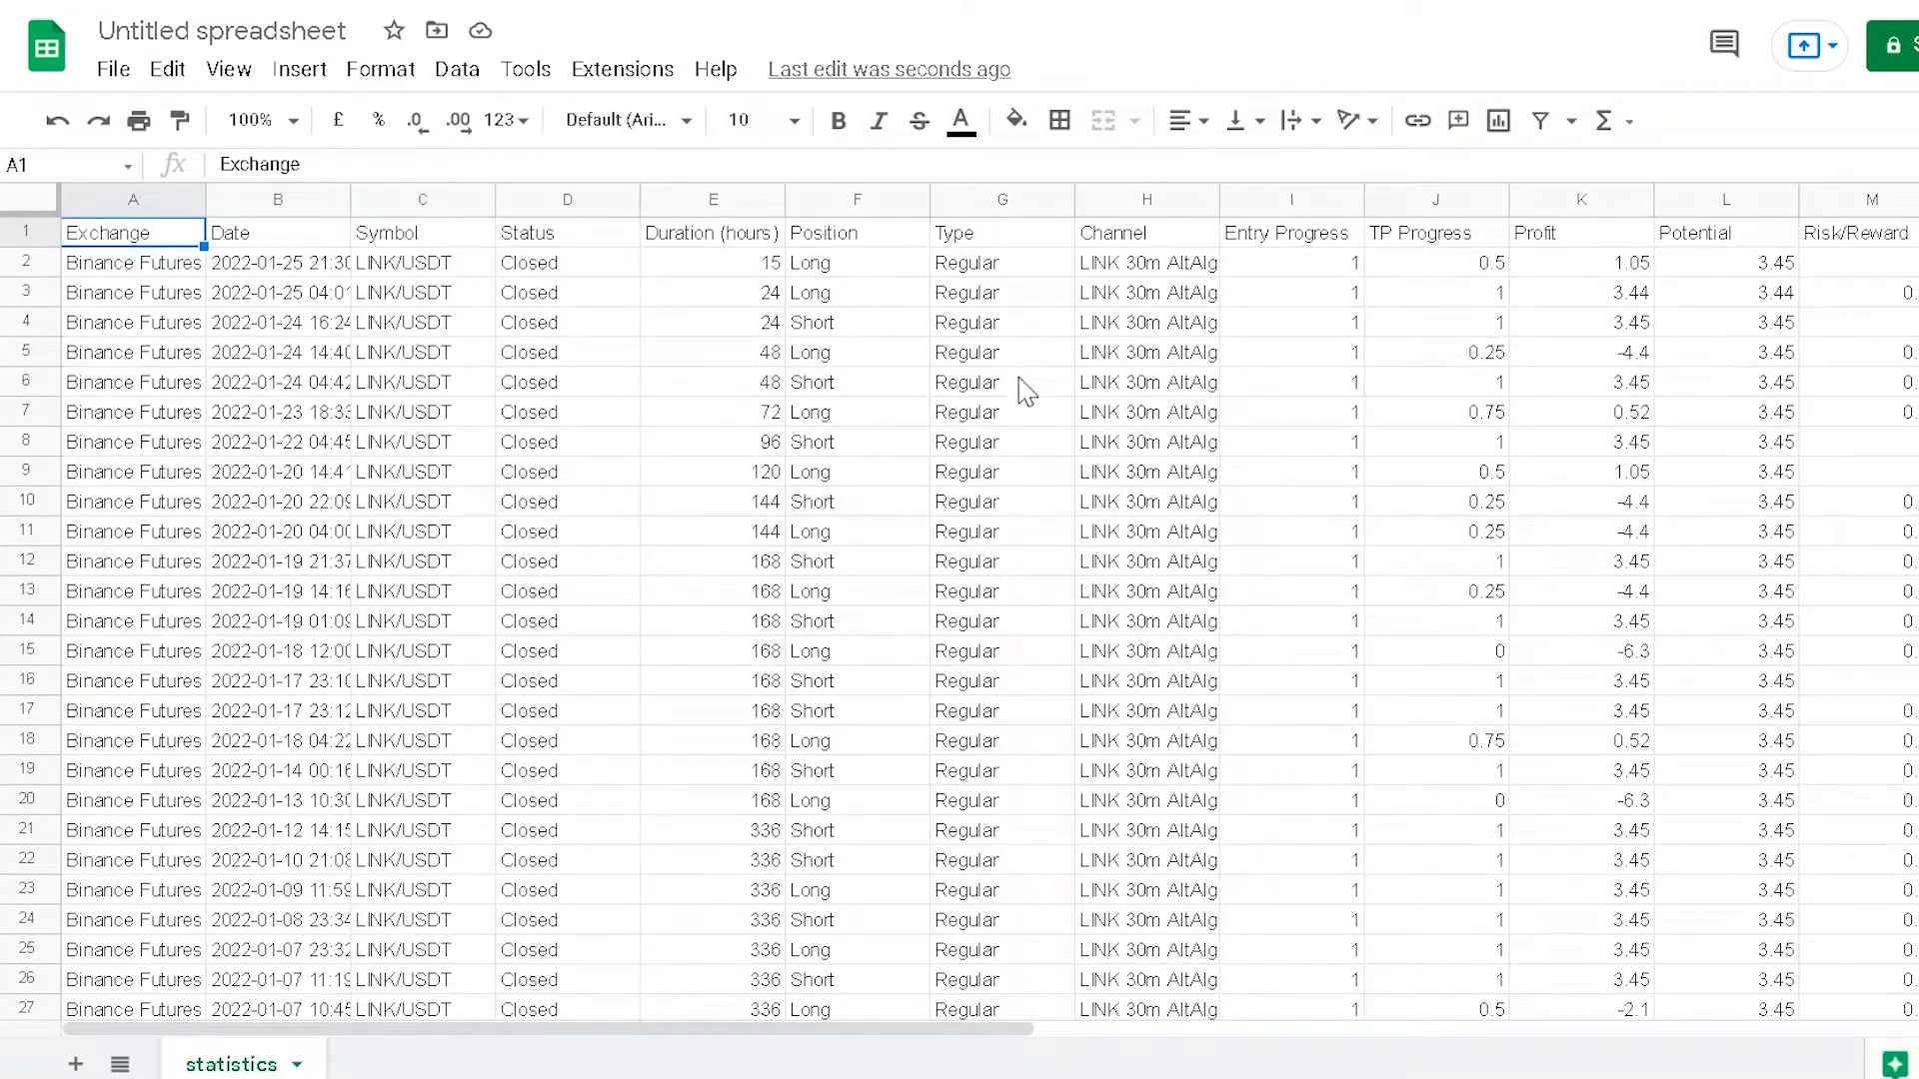
# Step: Add the column headers Day in N1 and Month in O1, after the Risk/Reward column
pyautogui.moveTo(978, 1029); pyautogui.dragTo(1190, 1045)
pyautogui.click(1579, 247)
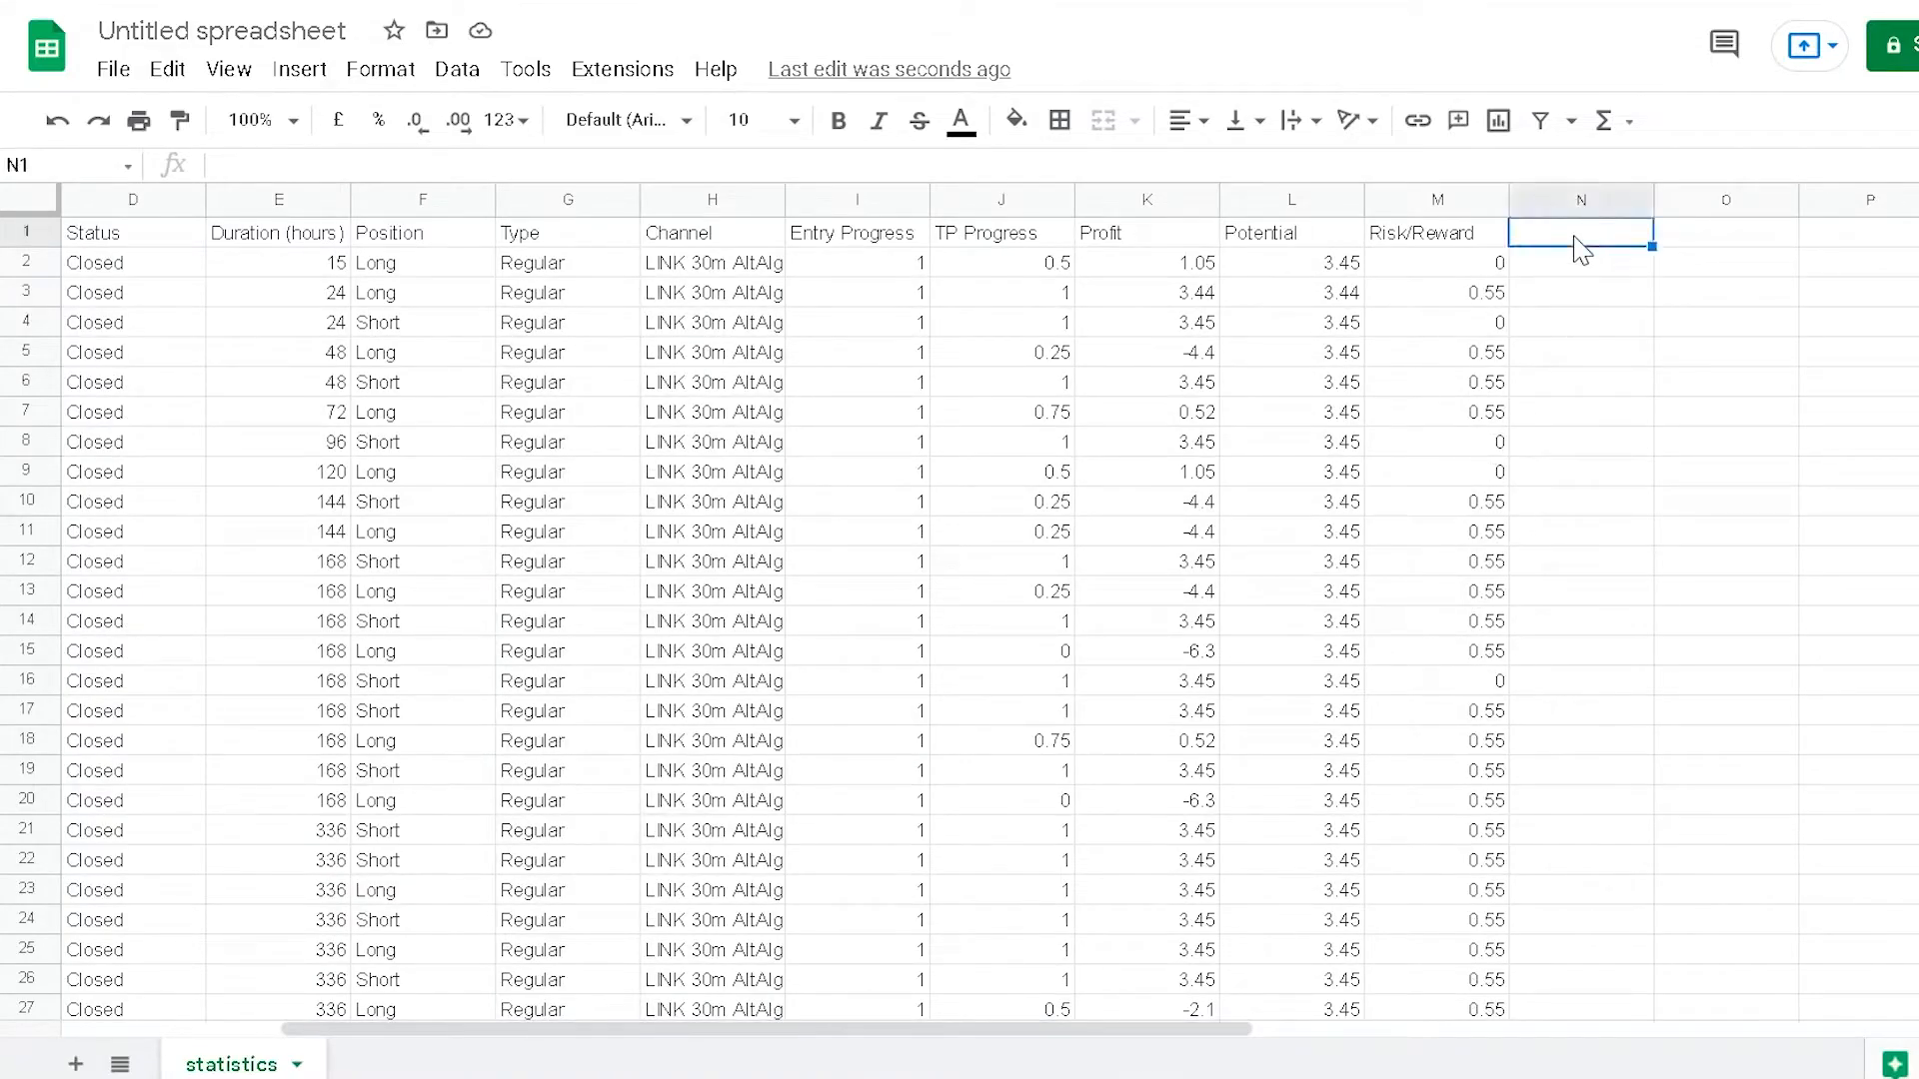
pyautogui.write('Day')
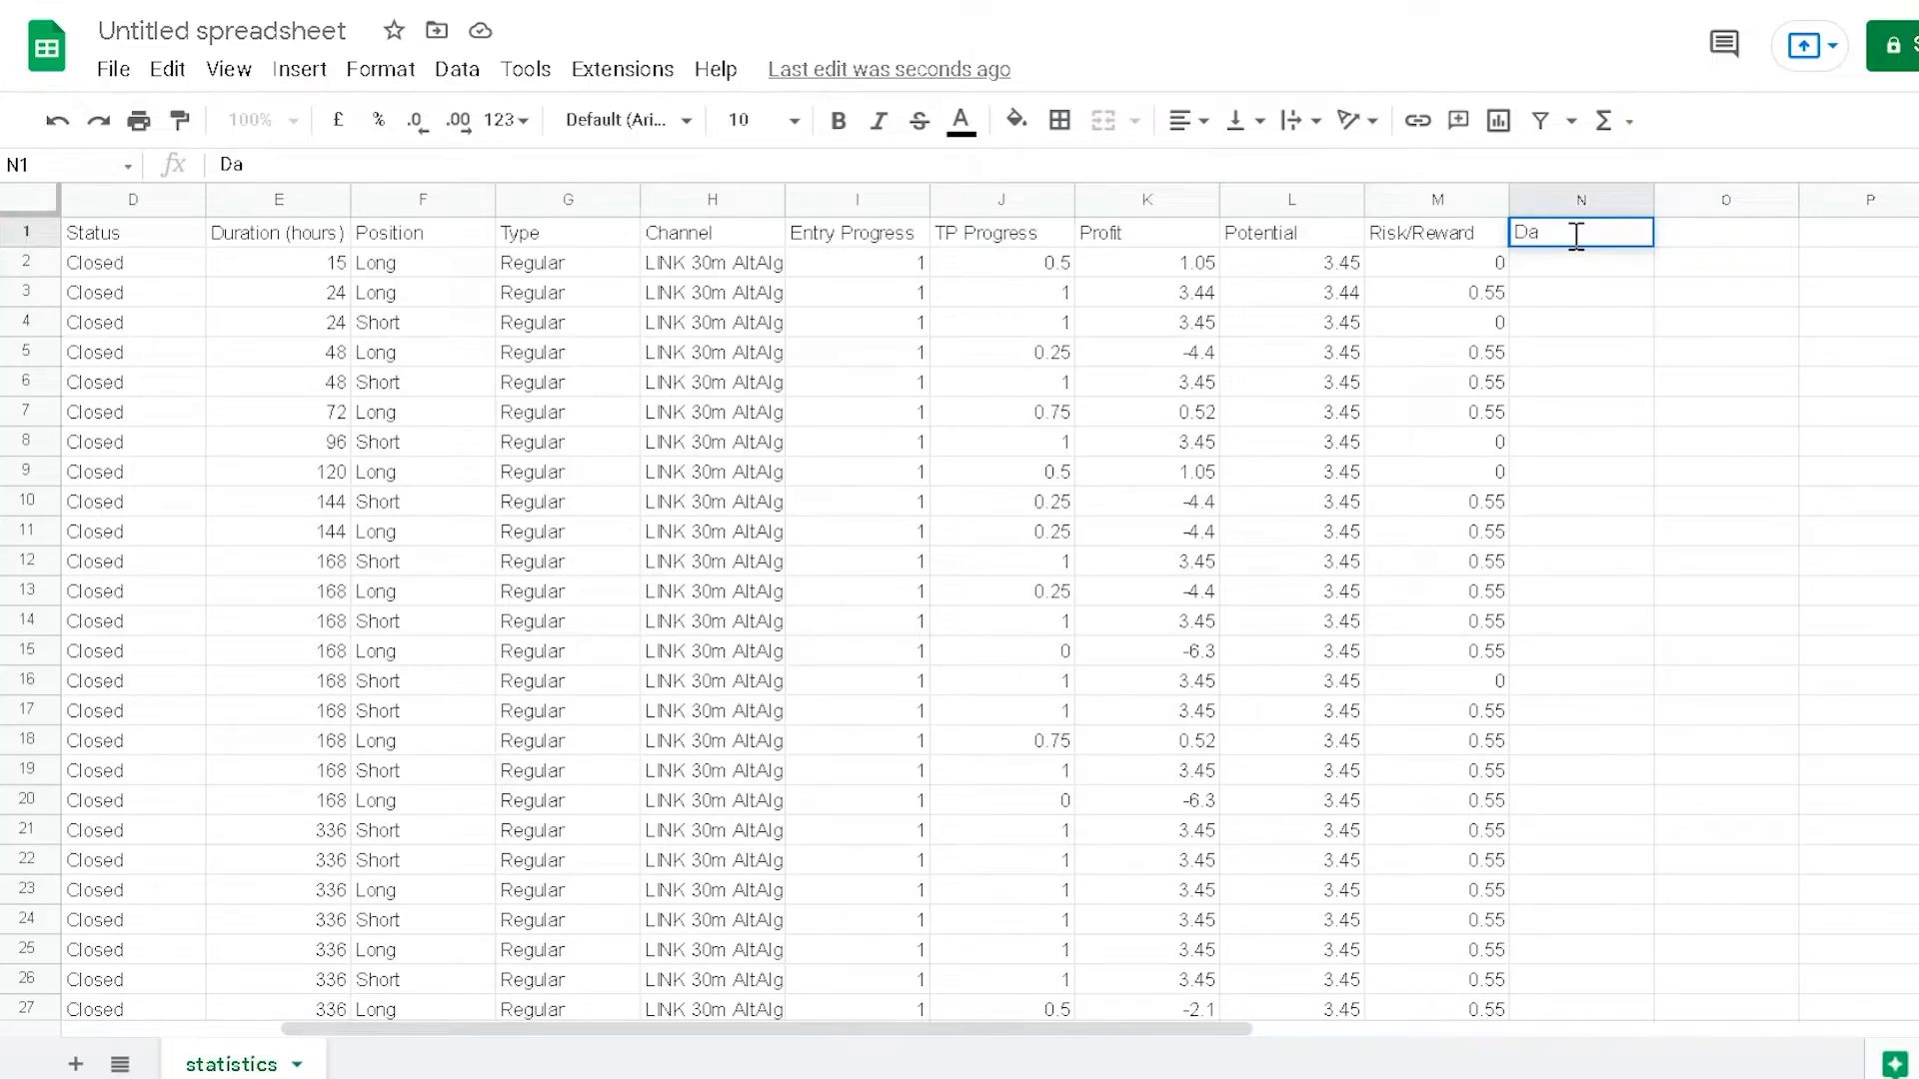
pyautogui.click(1769, 243)
pyautogui.write('Mo')
pyautogui.press('BackSpace')
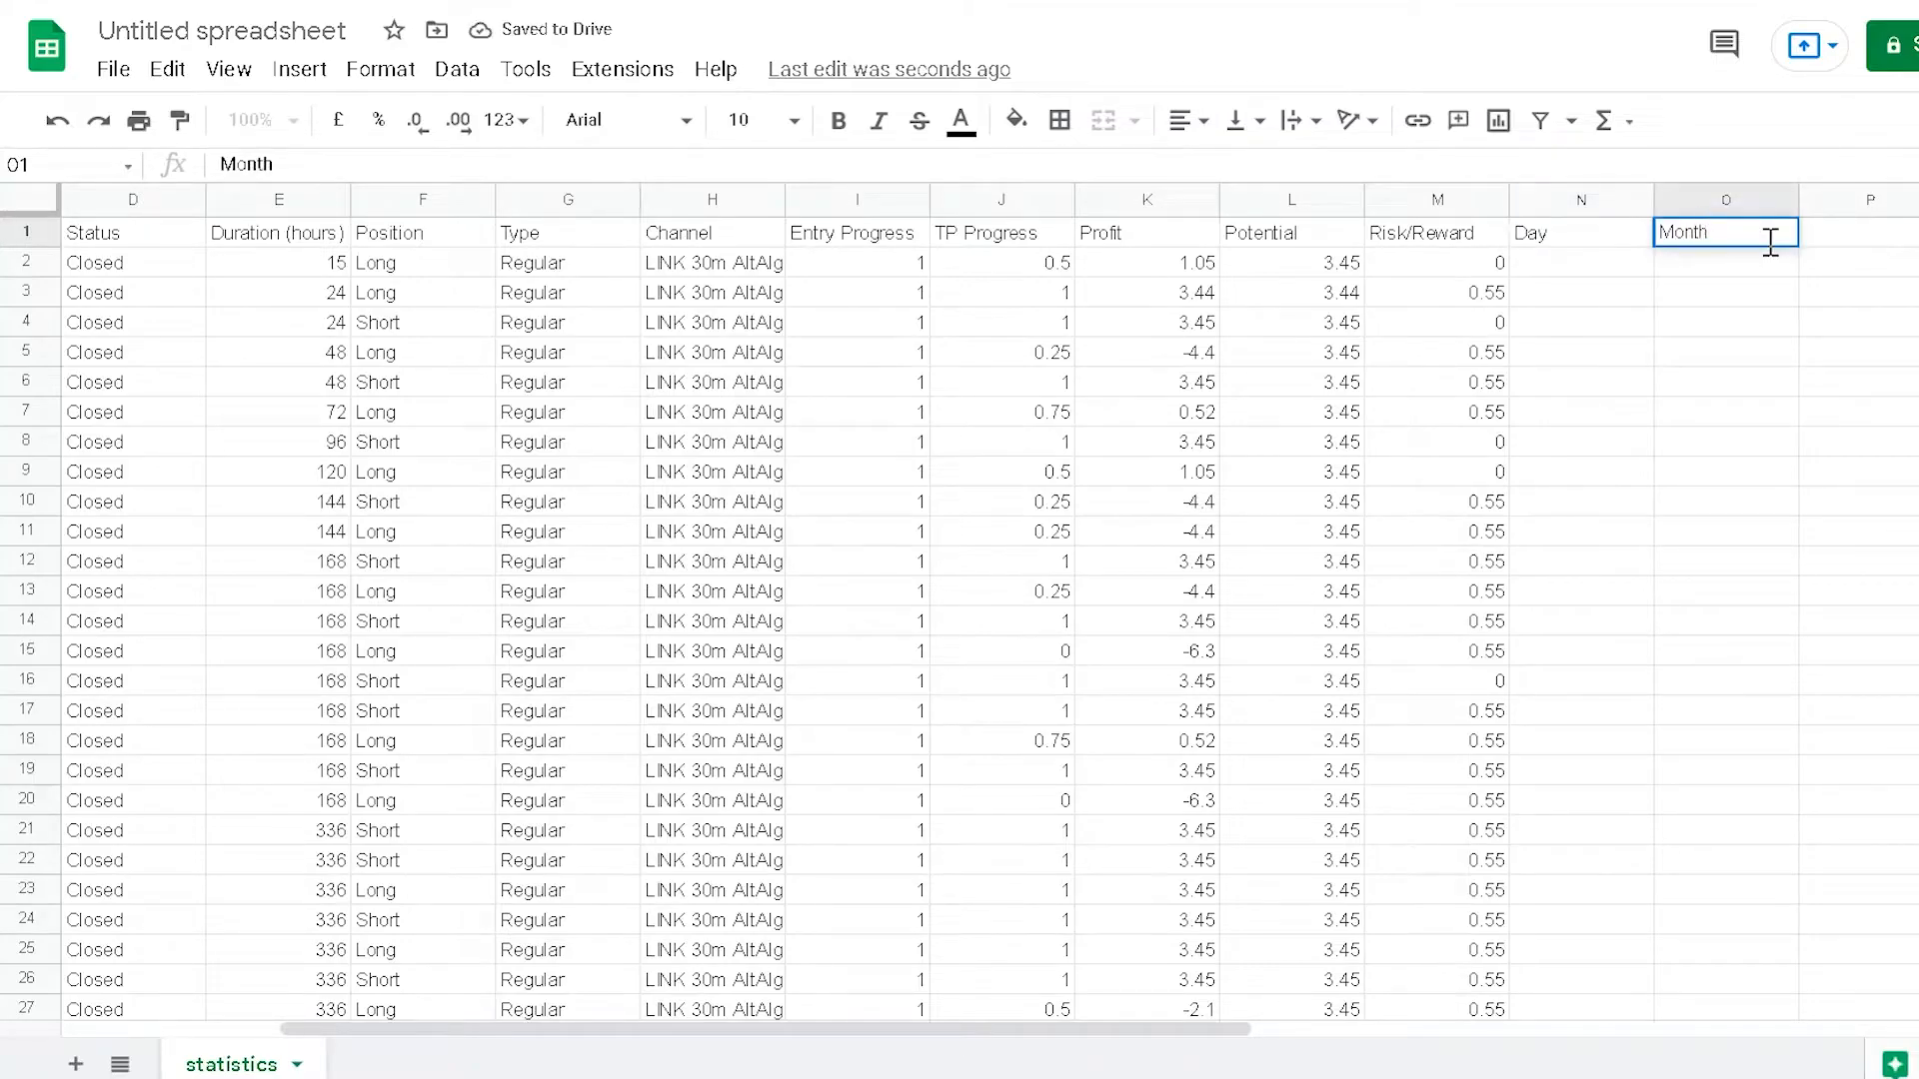
pyautogui.press('Return')
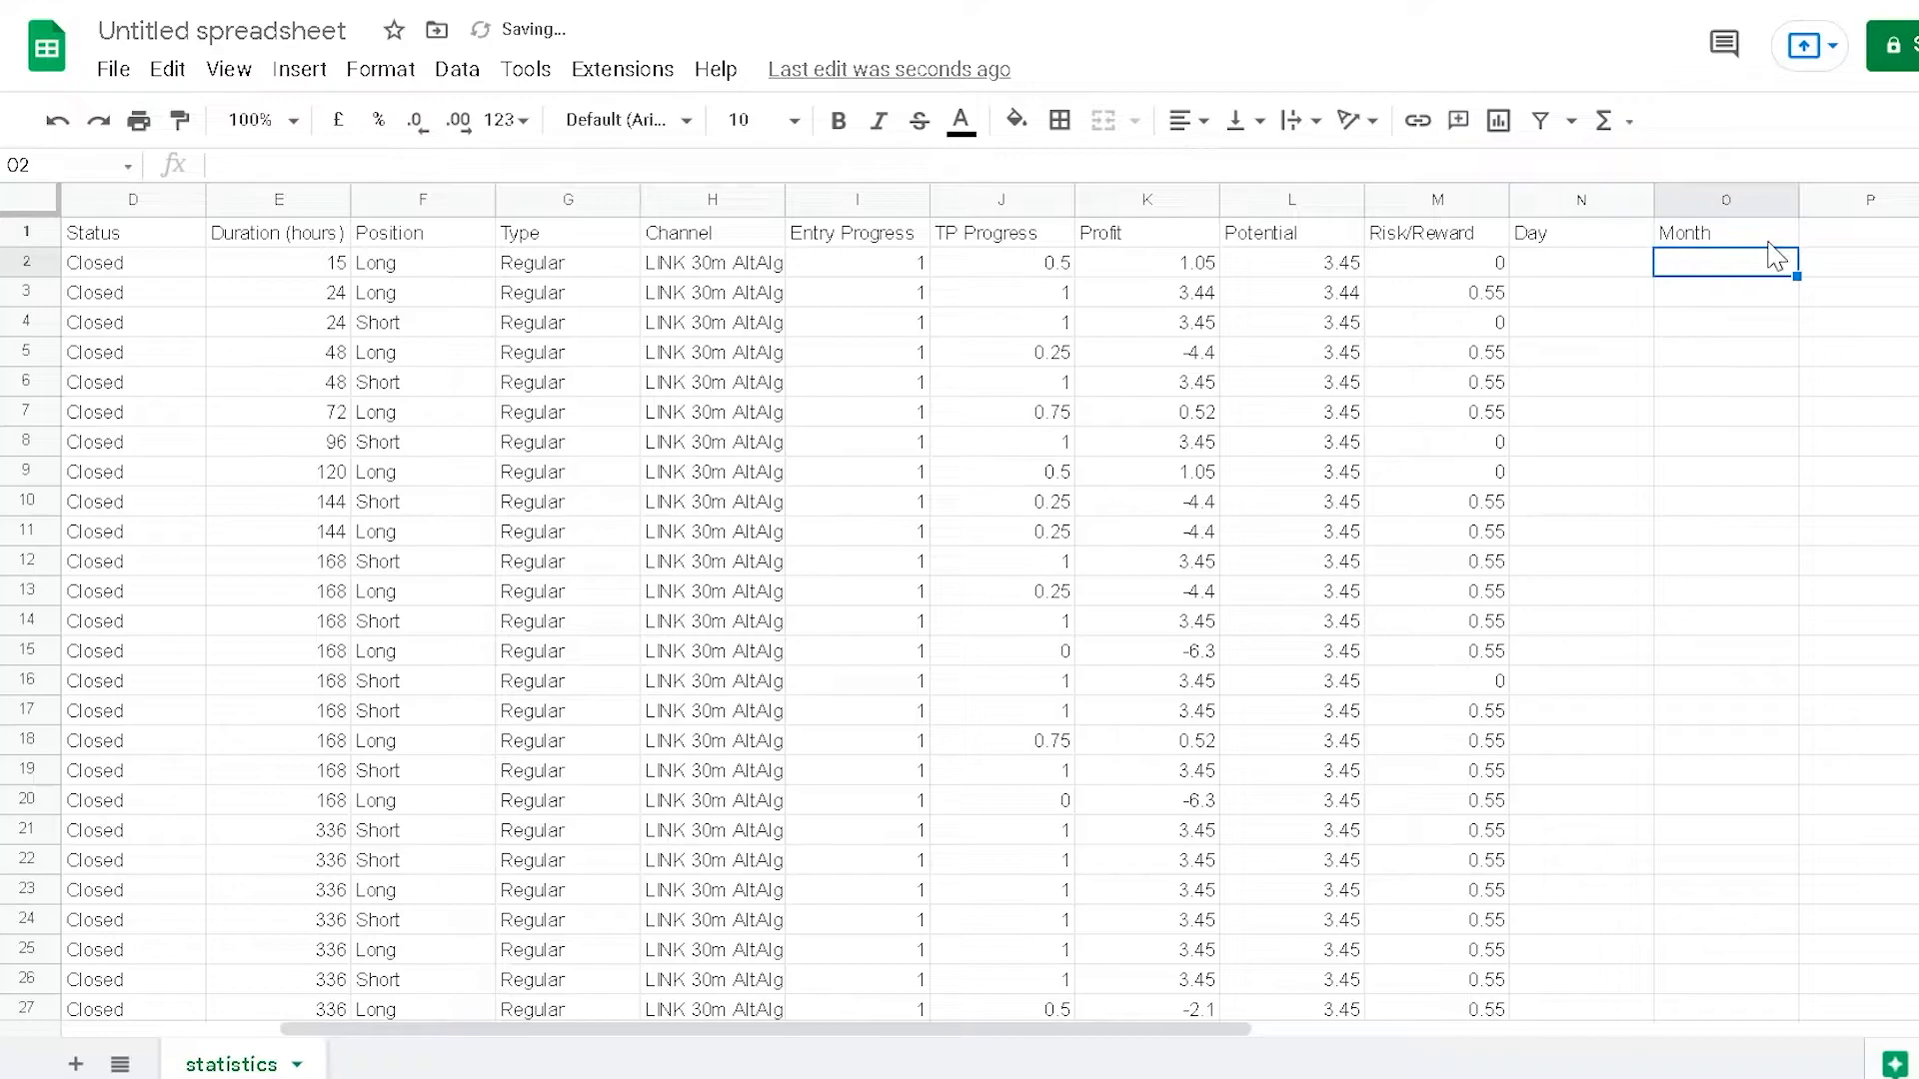
# Step: Enter =DATEVALUE(B2) in N2 and fill the formula down the Day column
pyautogui.click(1581, 285)
pyautogui.click(1576, 265)
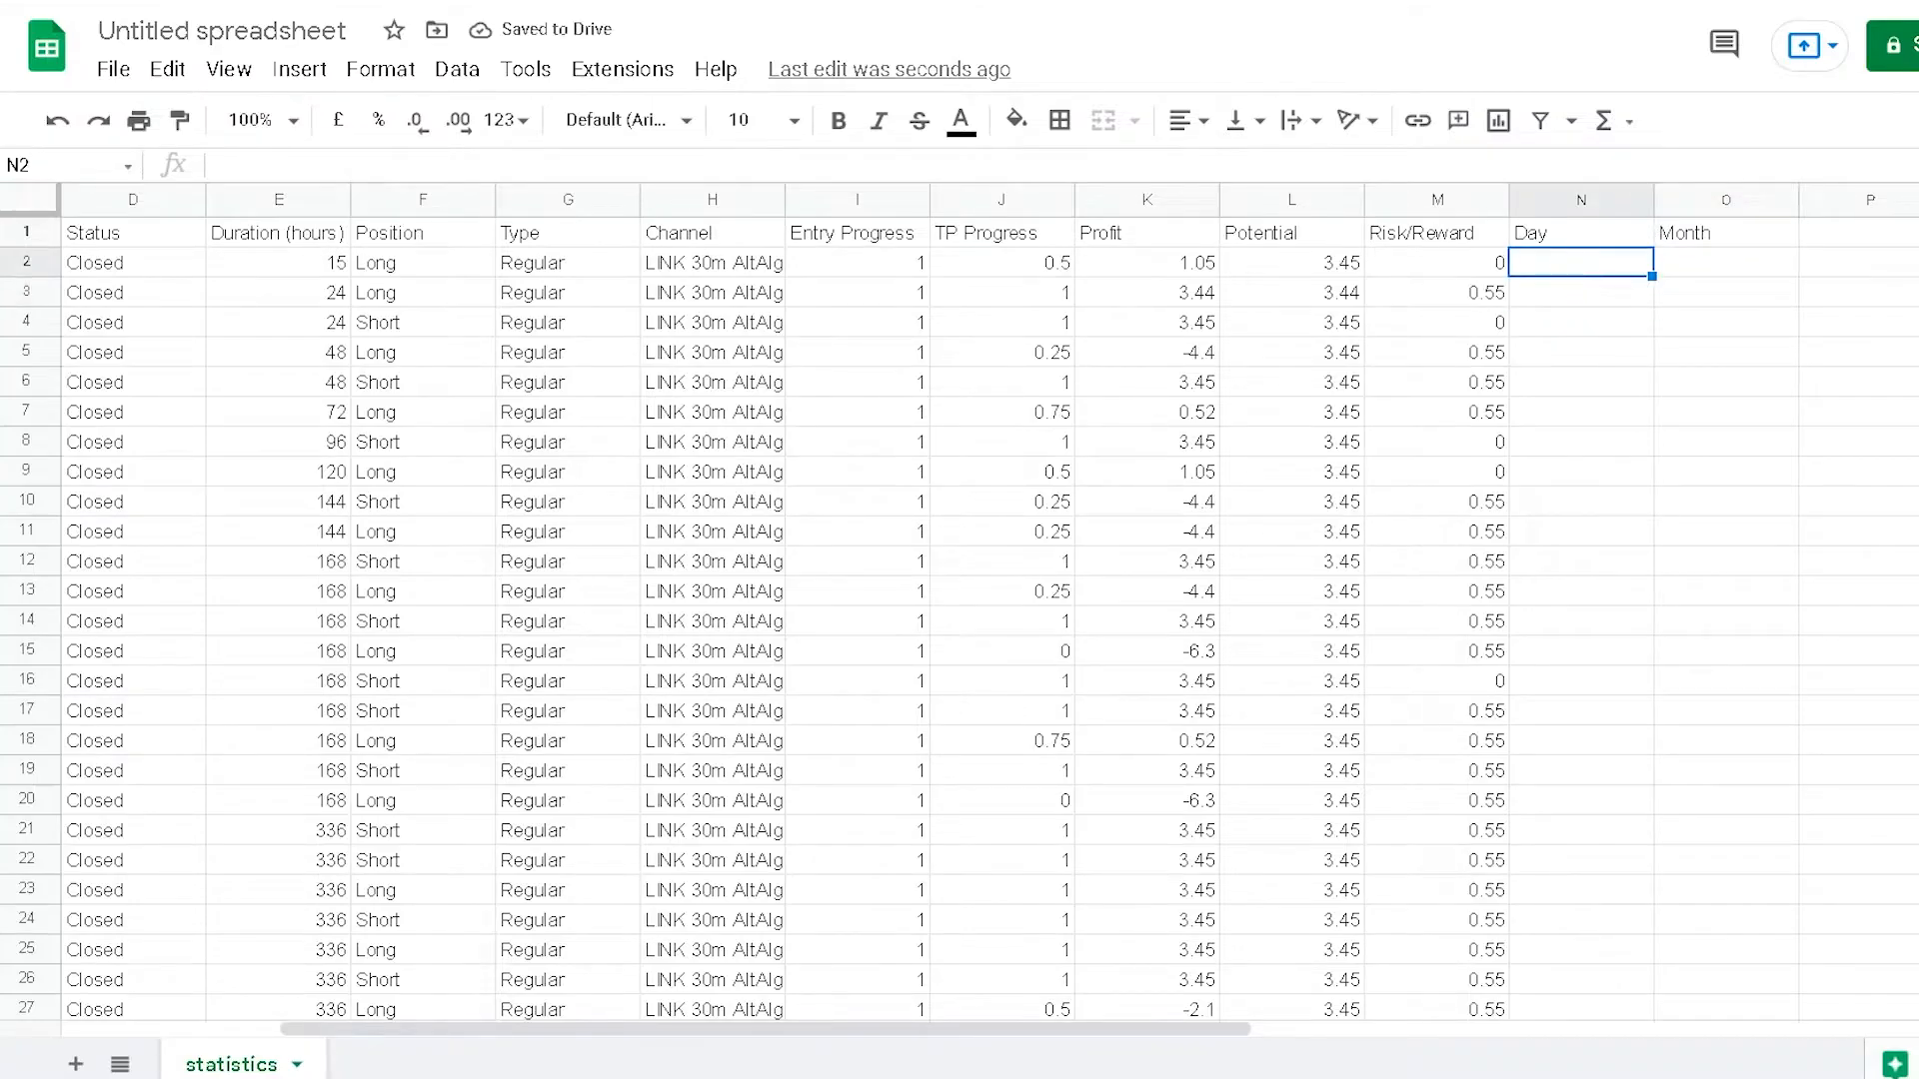
pyautogui.moveTo(625, 1030)
pyautogui.mouseDown()
pyautogui.moveTo(447, 1049)
pyautogui.moveTo(613, 1037)
pyautogui.mouseUp()
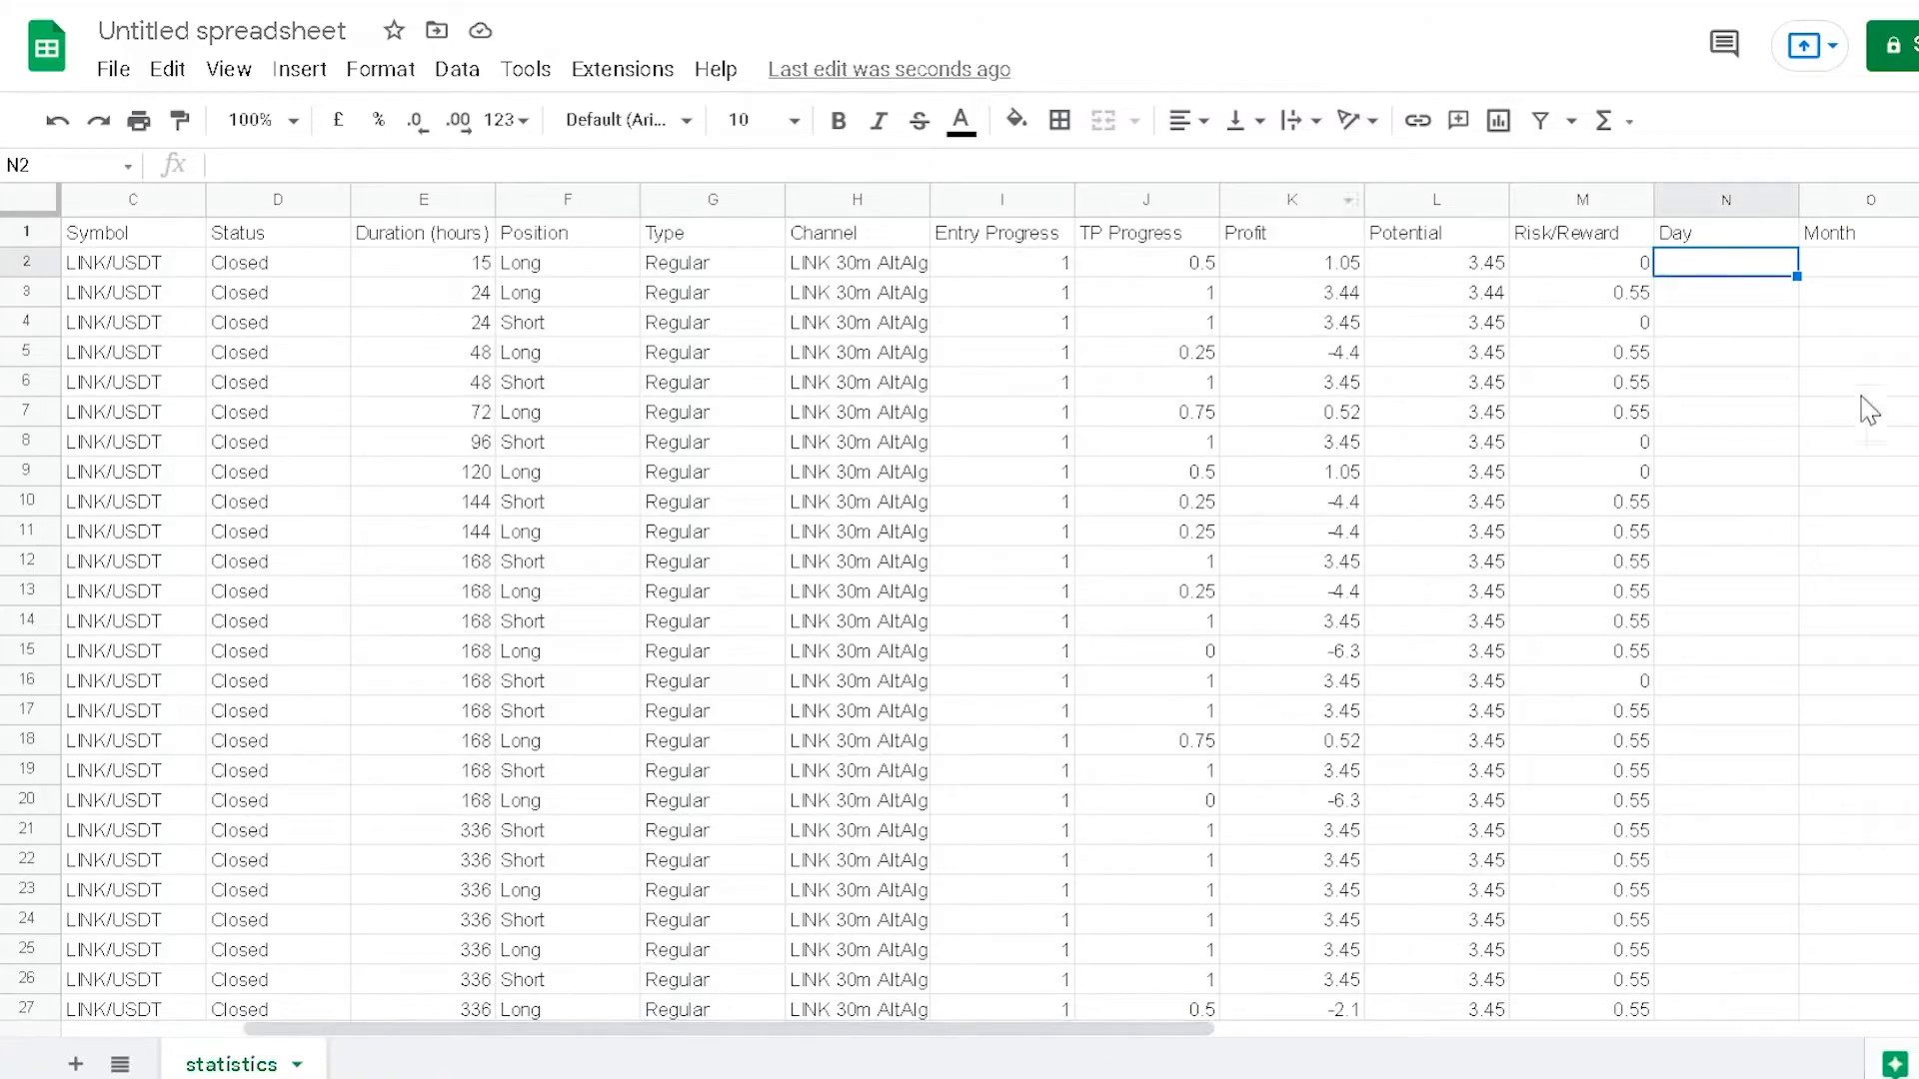
pyautogui.click(469, 165)
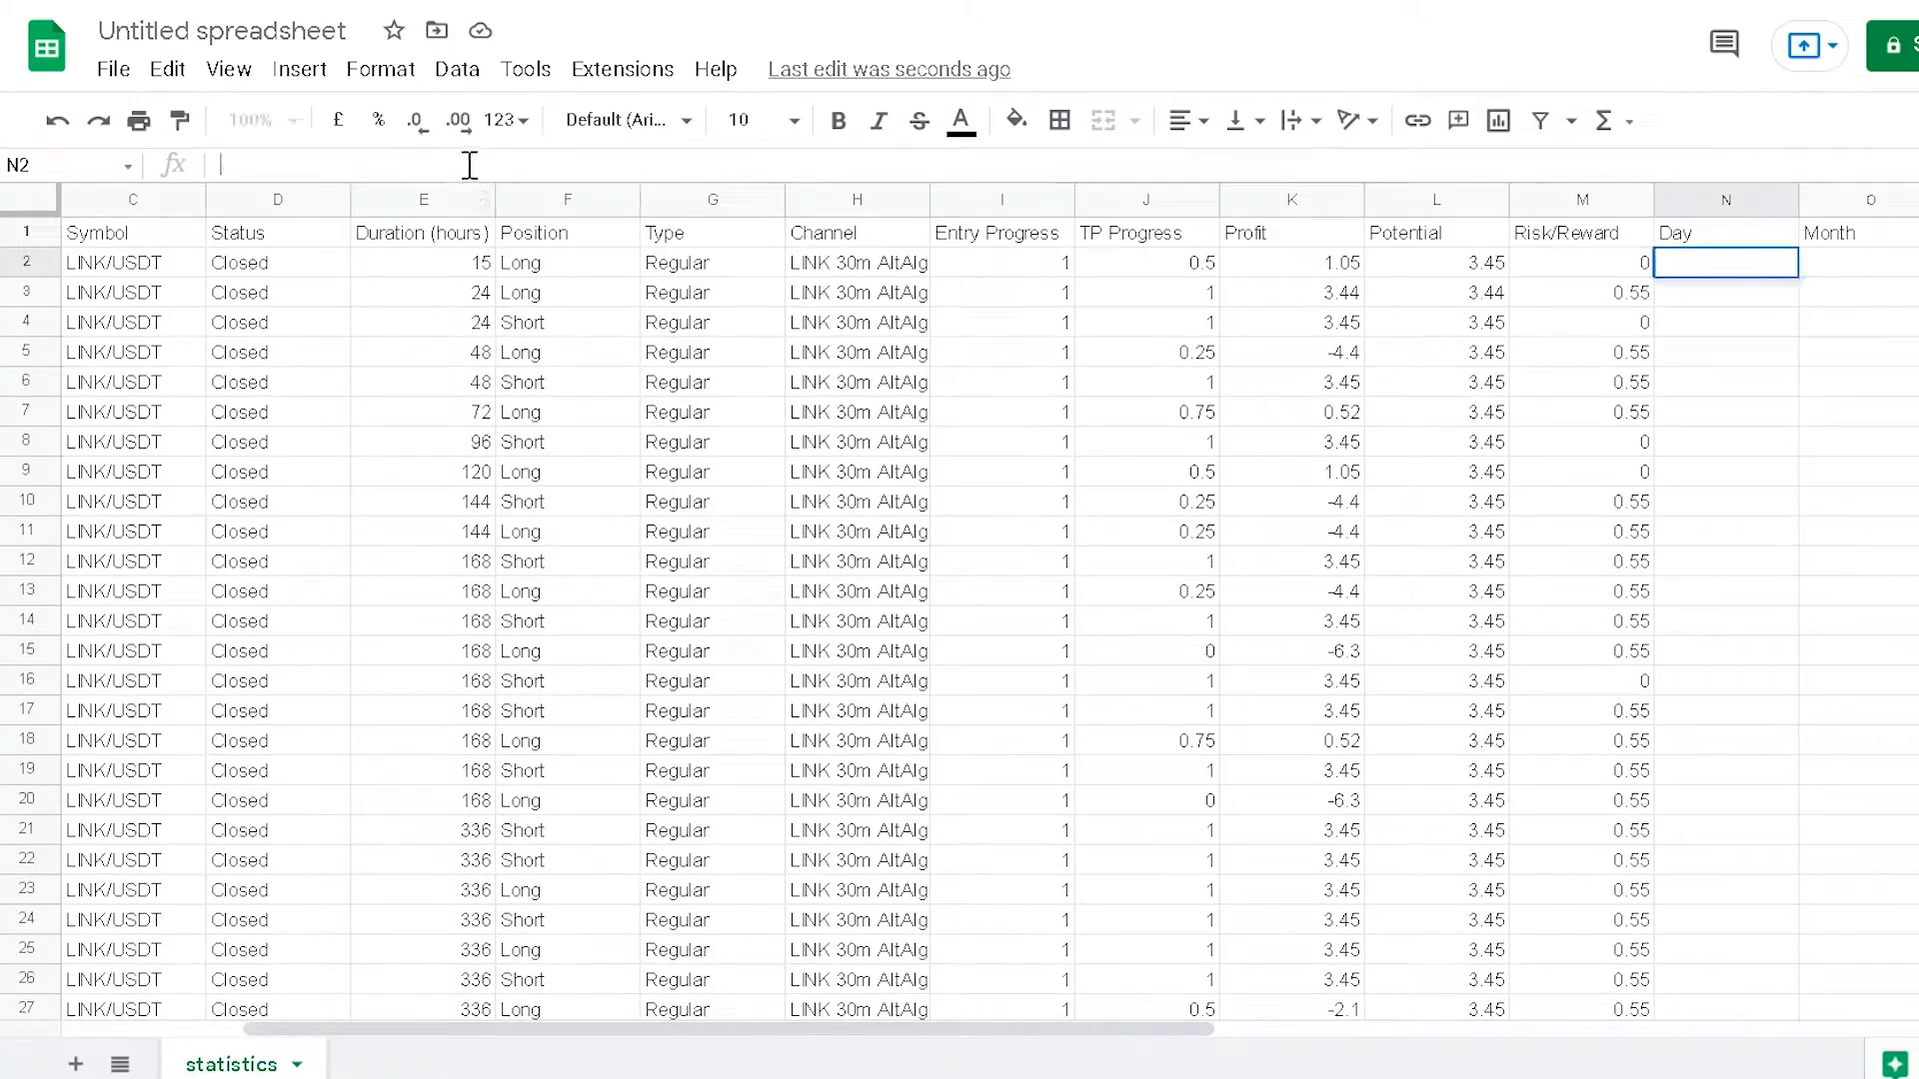
pyautogui.write('=DATEVALUE(B2)')
pyautogui.press('Return')
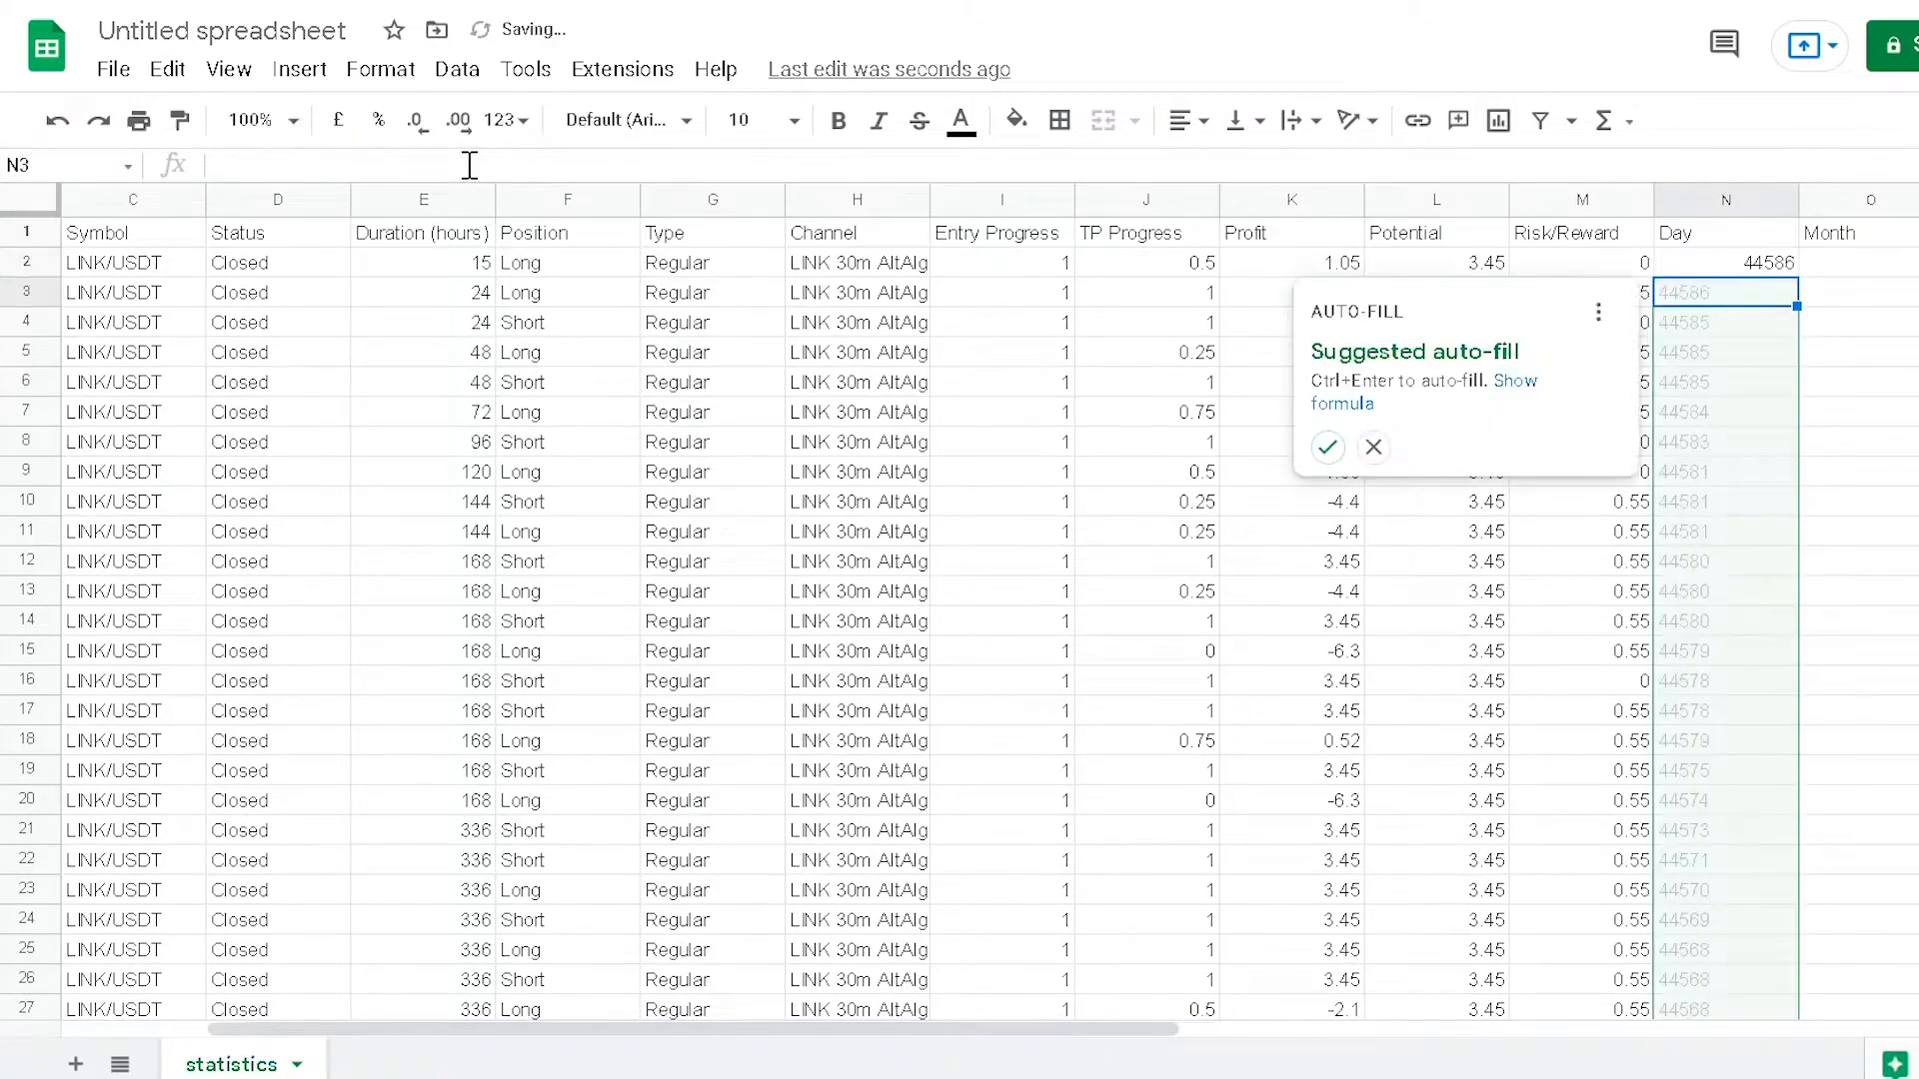
pyautogui.click(1784, 265)
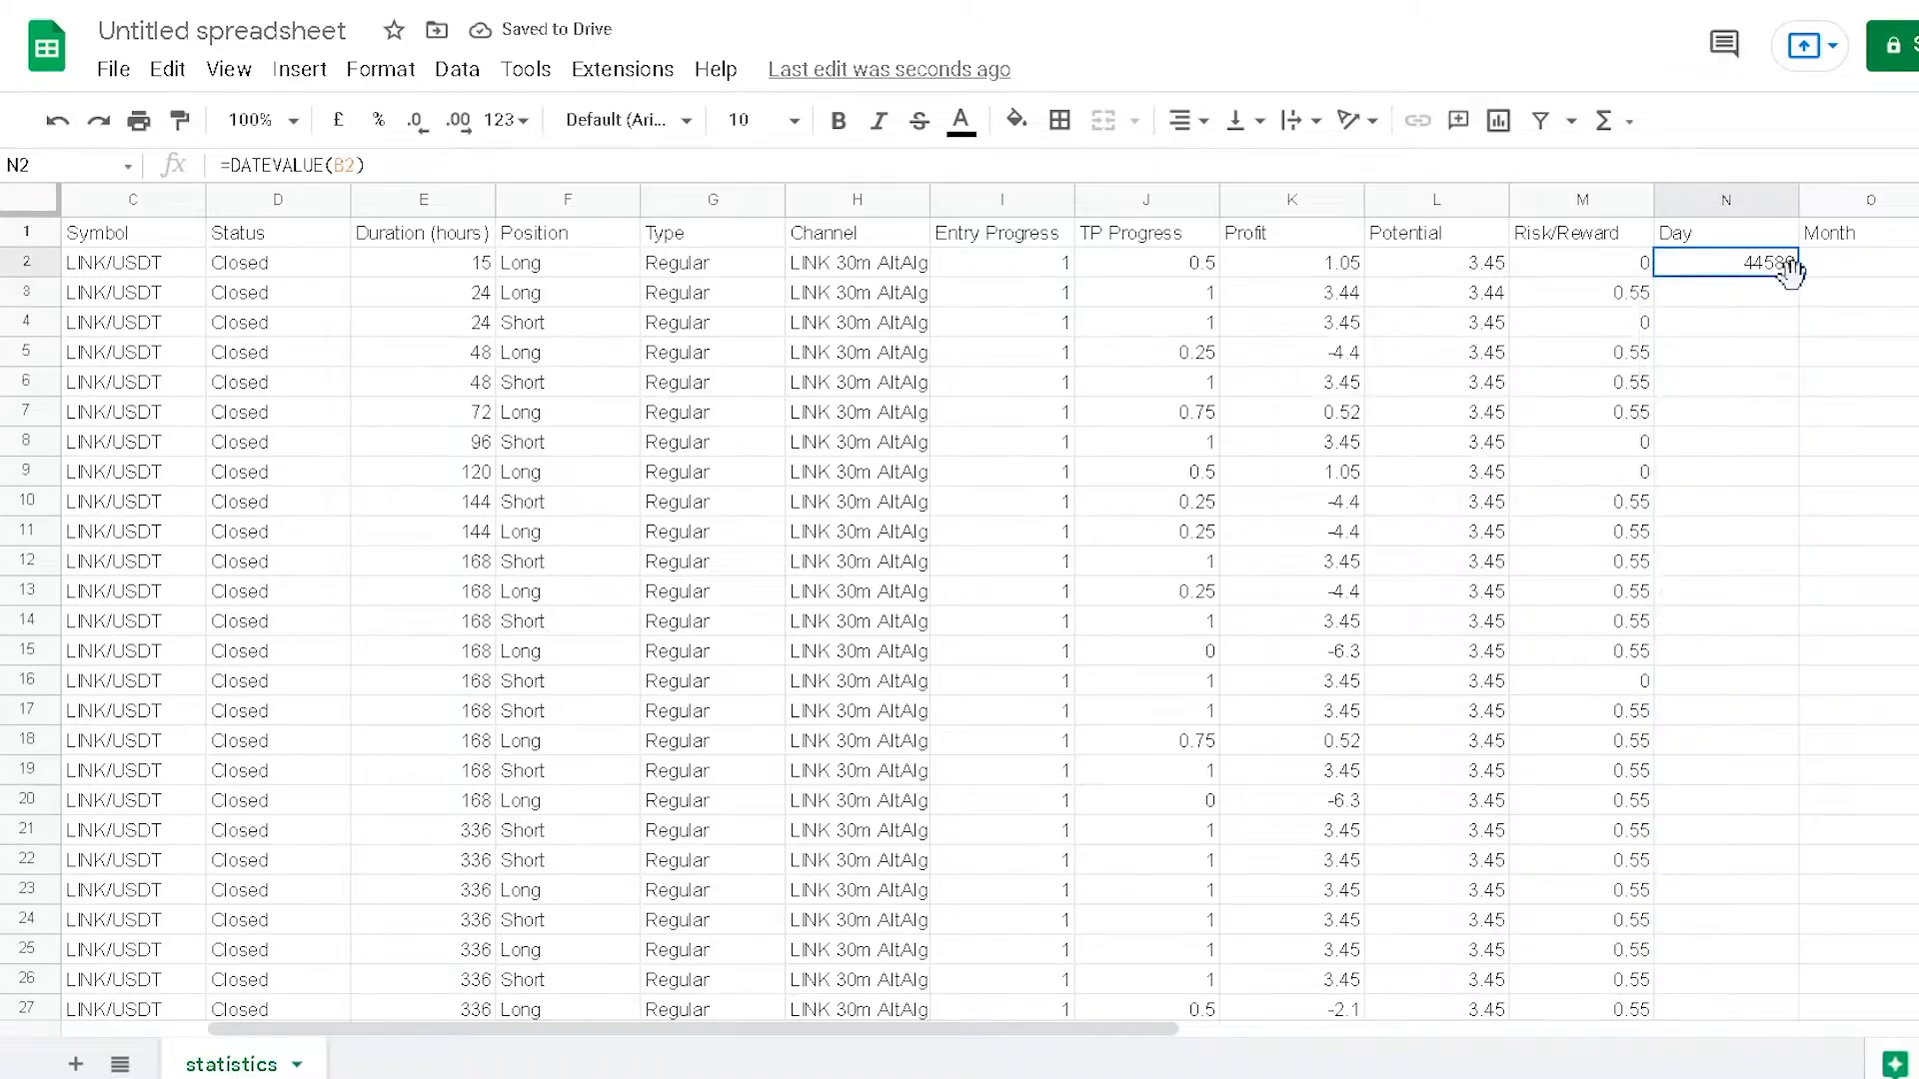
pyautogui.doubleClick(1796, 277)
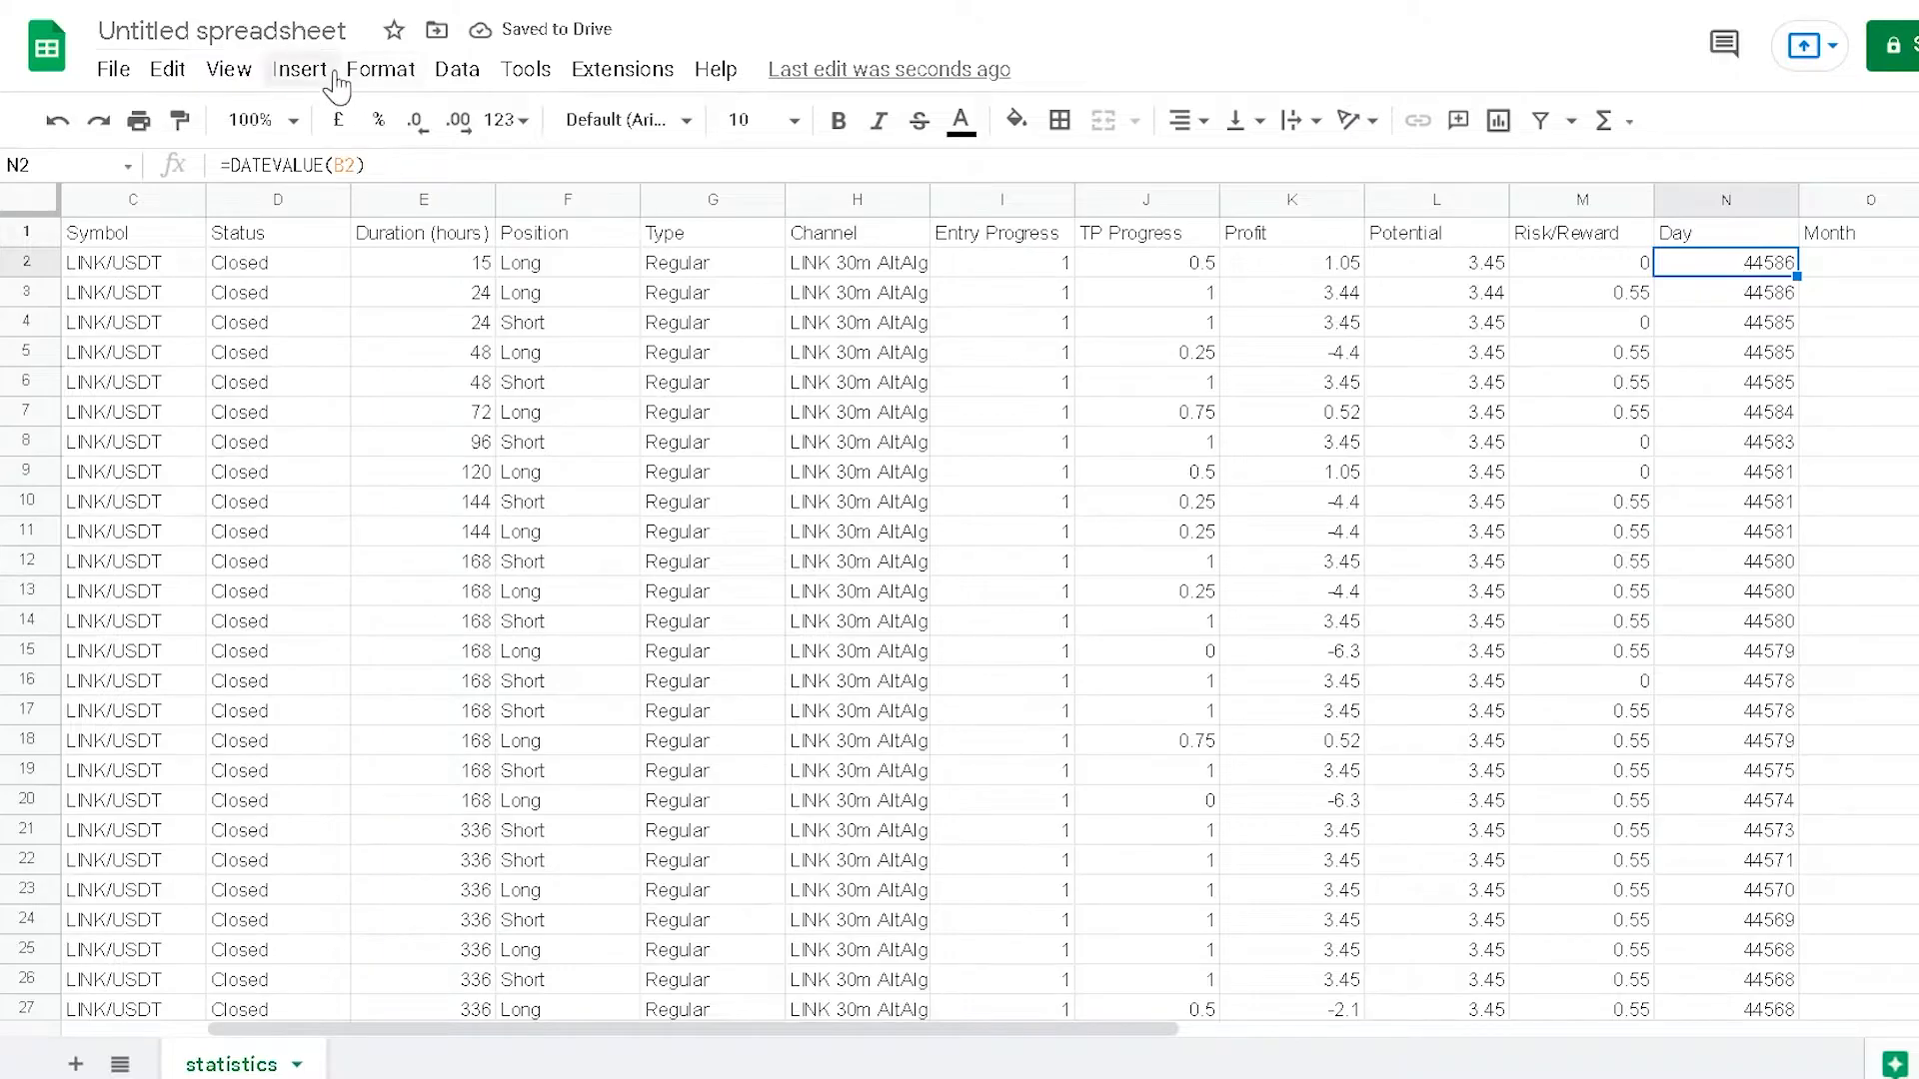
# Step: Apply the custom date format 1930-08-05 (year-month-day) to N2 and fill it down the Day column
pyautogui.click(372, 72)
pyautogui.moveTo(484, 201)
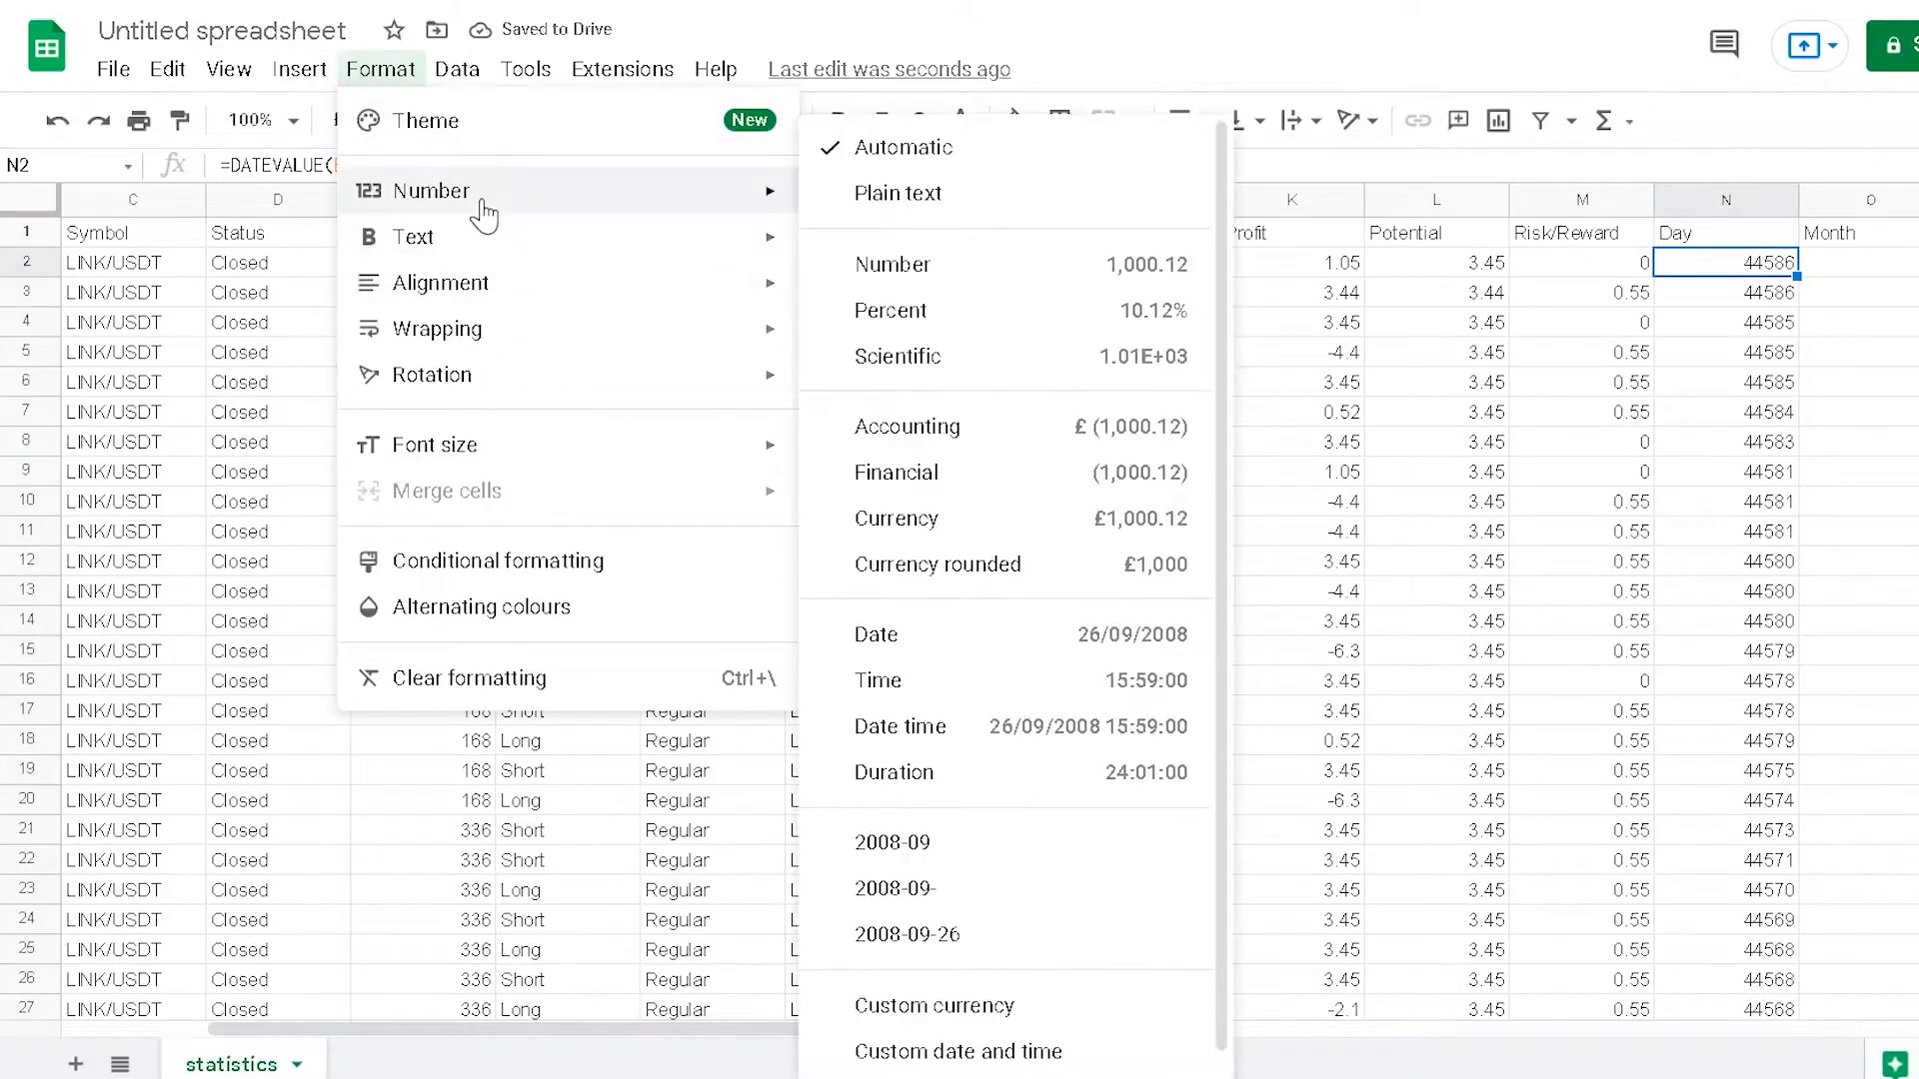
pyautogui.click(914, 1049)
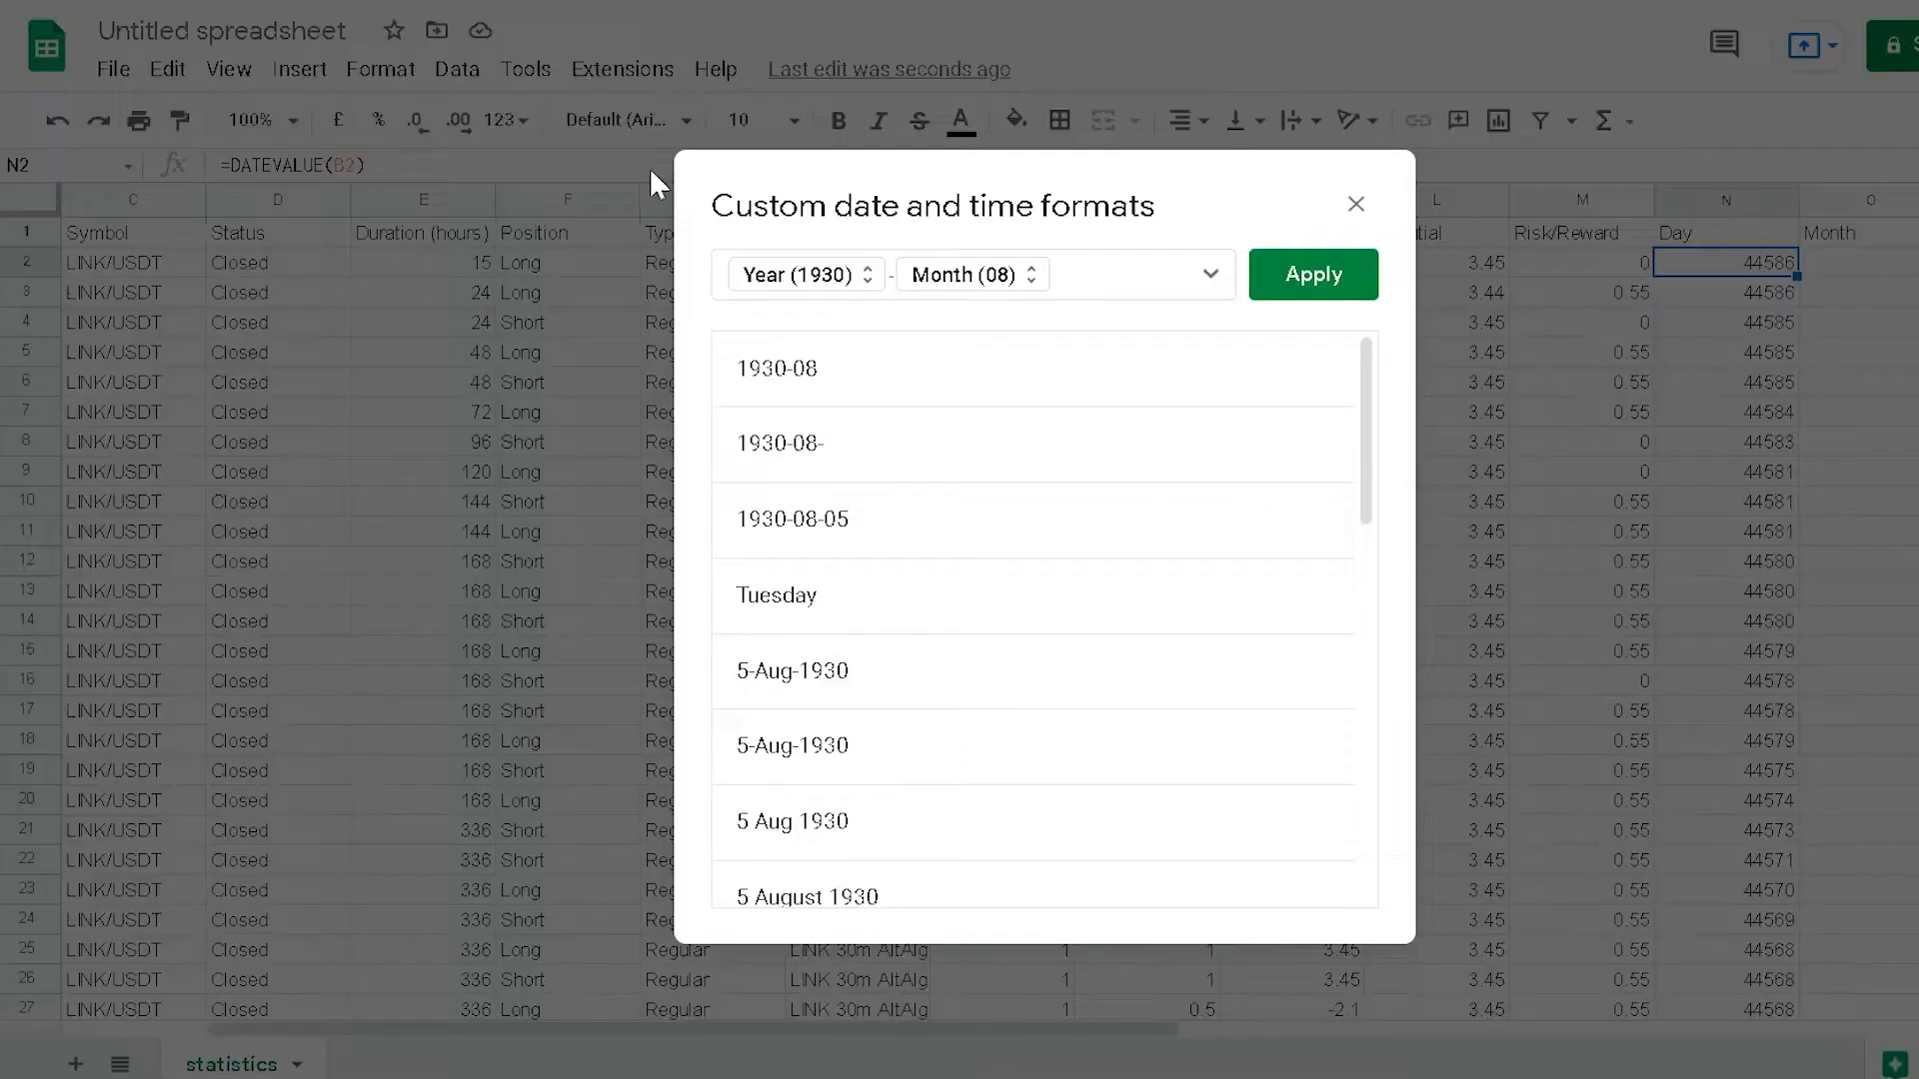
pyautogui.click(1005, 518)
pyautogui.click(1295, 272)
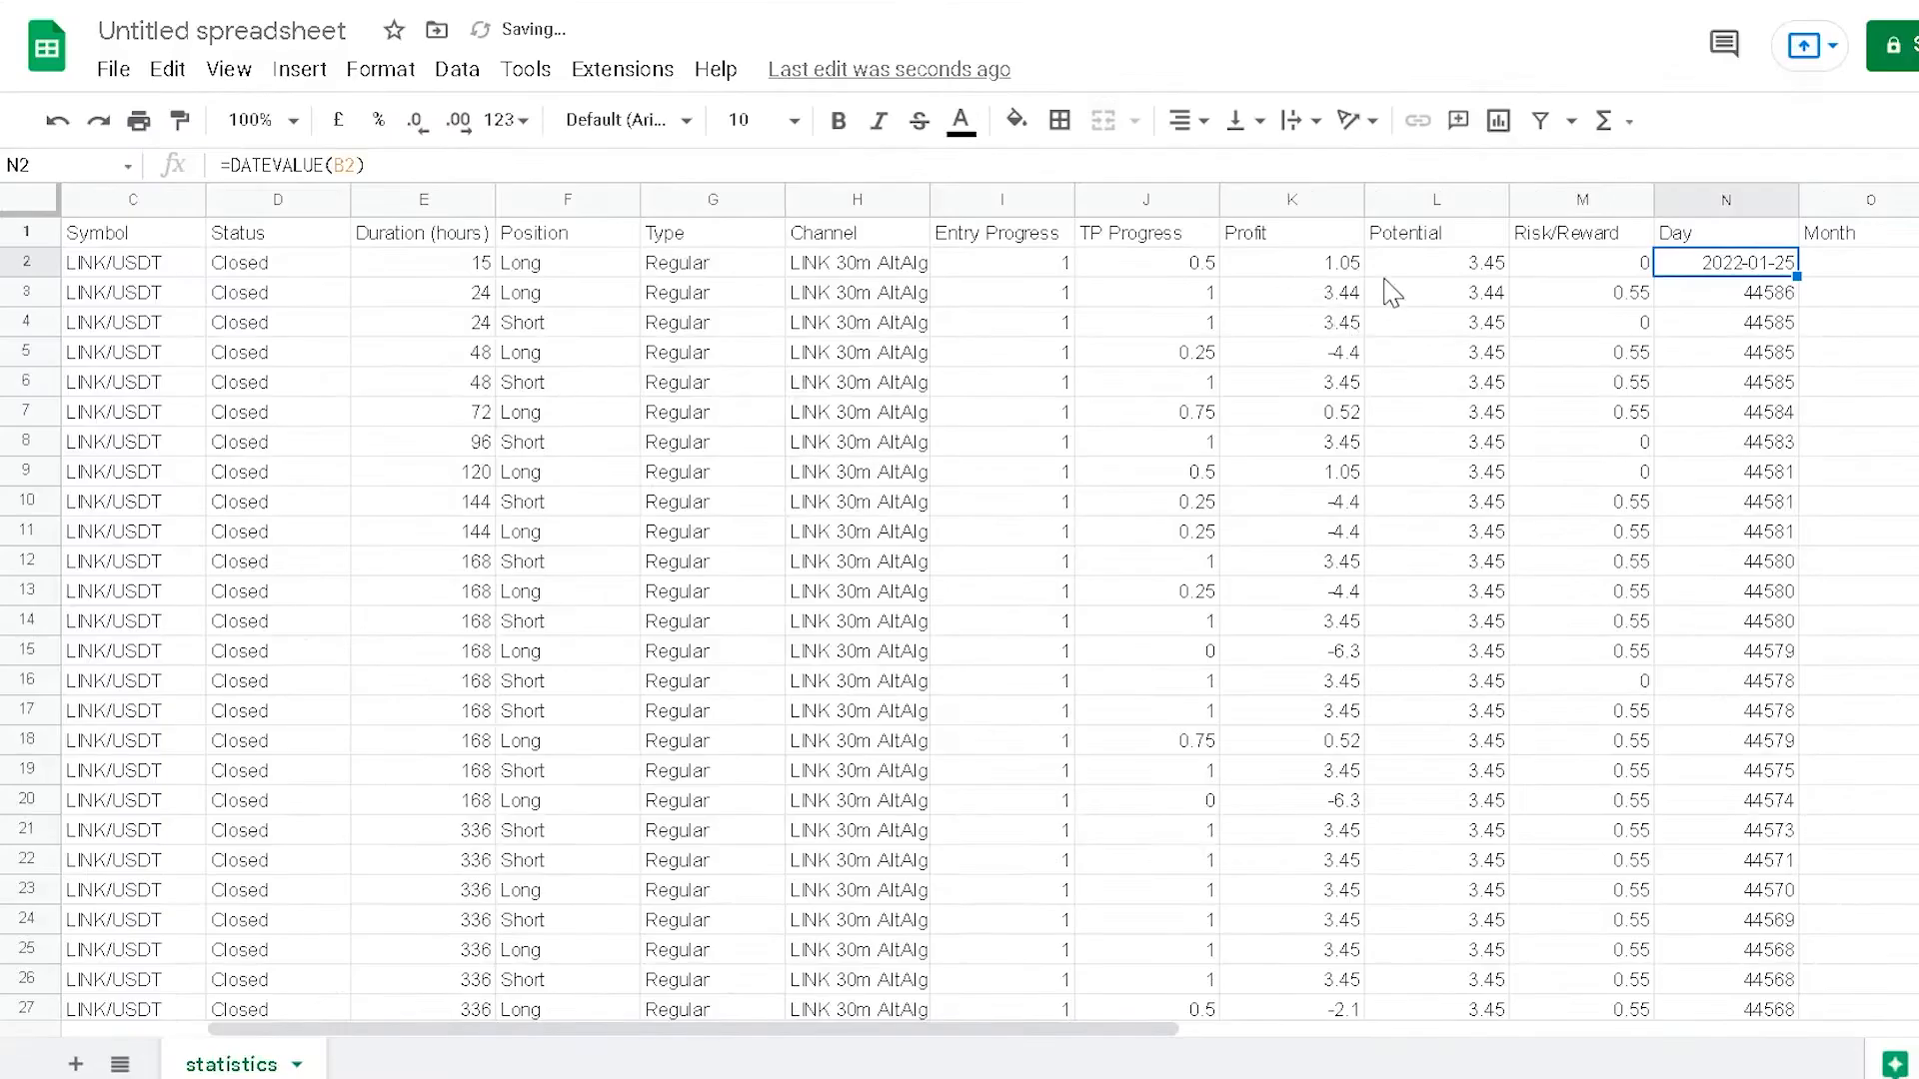
pyautogui.doubleClick(1798, 283)
# Step: Enter =DATE(YEAR(B2),MONTH(B2),1) in O2 and accept the suggested auto-fill for the rest of the Month column
pyautogui.click(1890, 274)
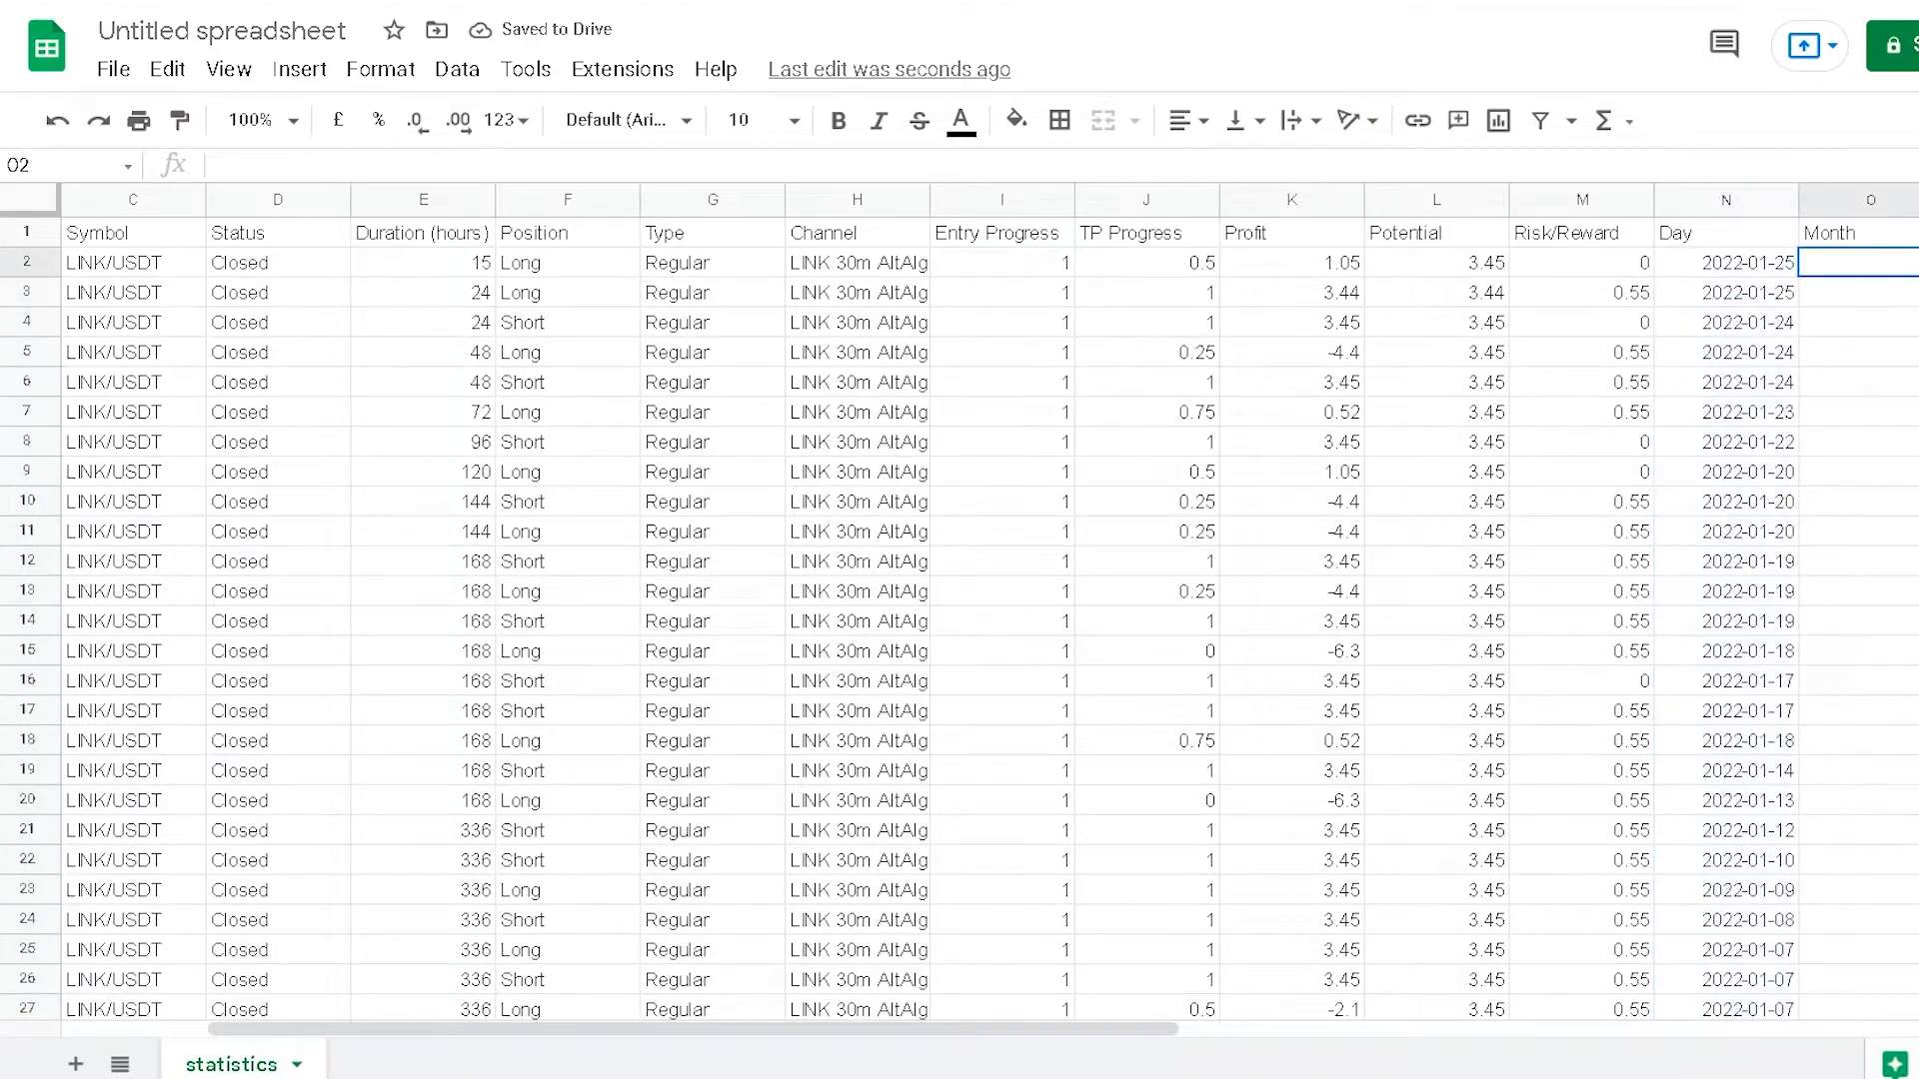
pyautogui.click(1887, 382)
pyautogui.moveTo(1135, 1026); pyautogui.dragTo(1150, 1028)
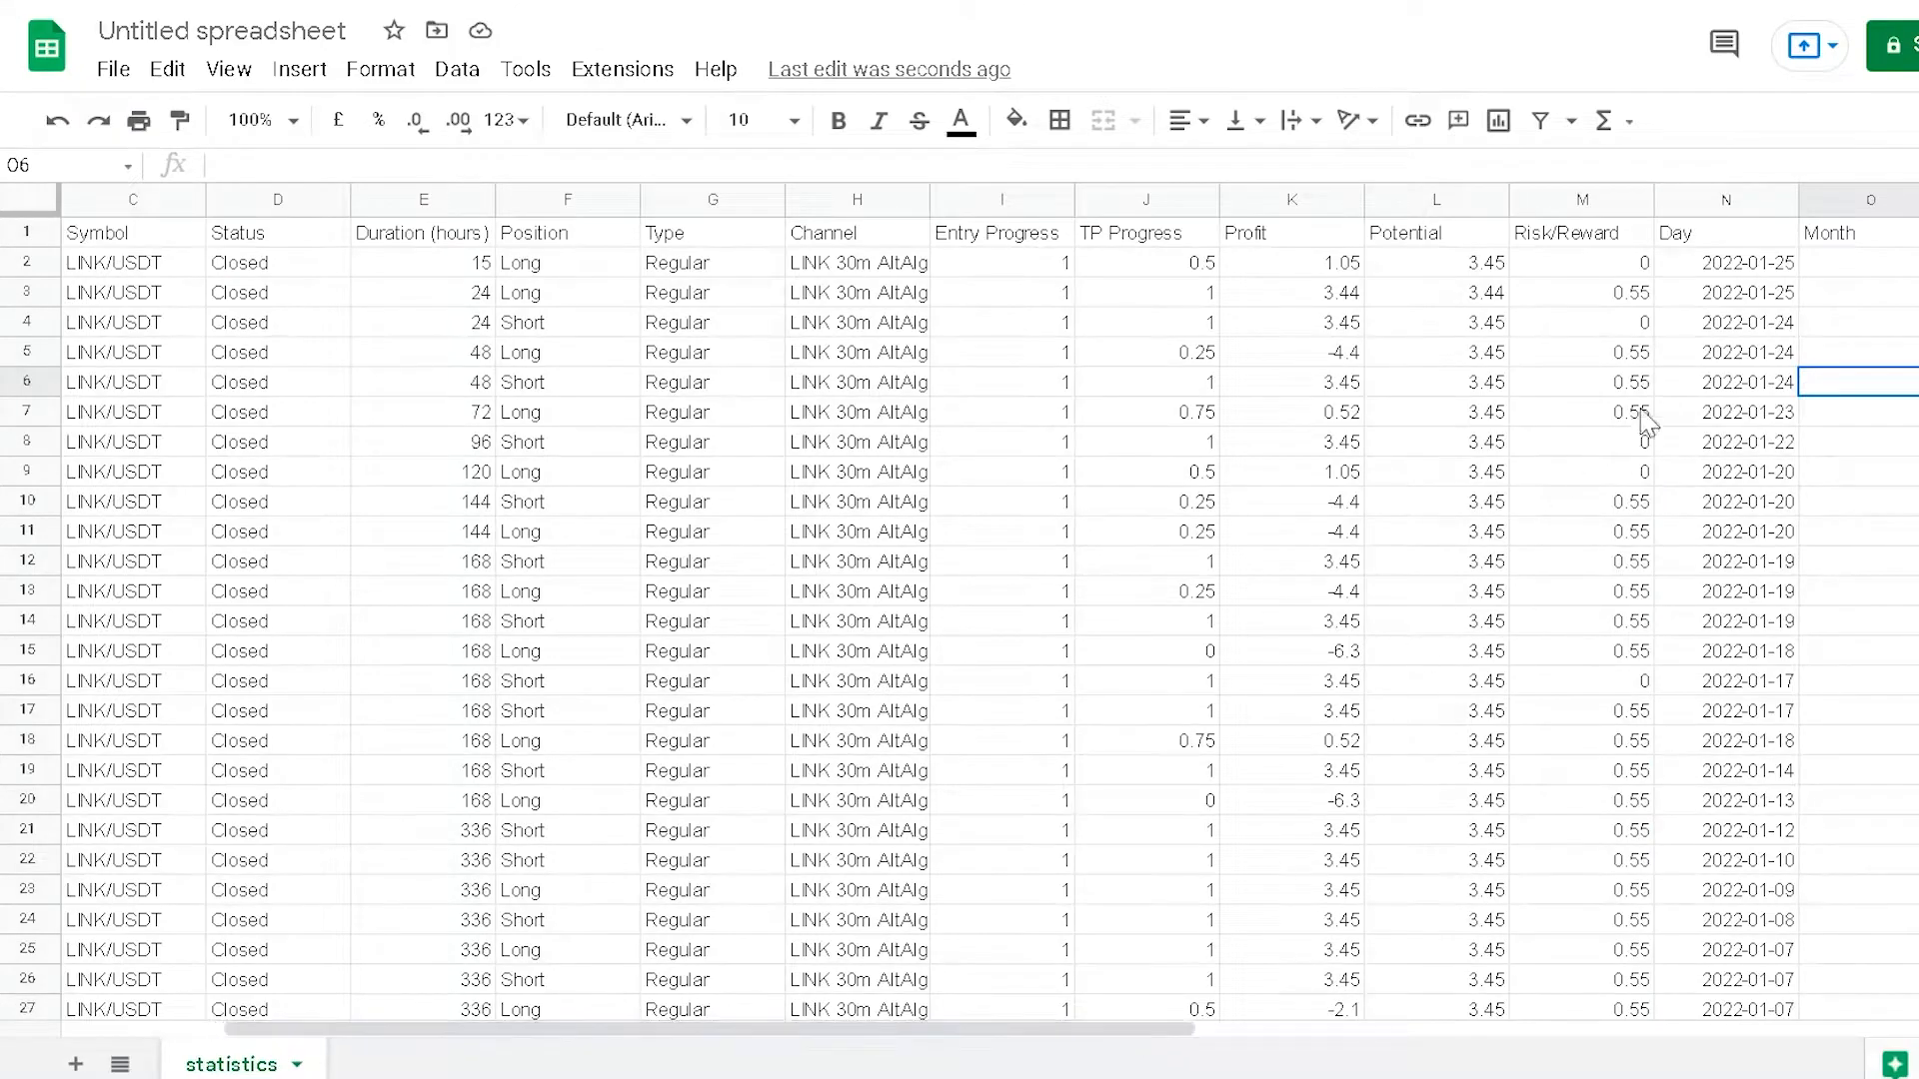
pyautogui.click(1851, 262)
pyautogui.click(354, 170)
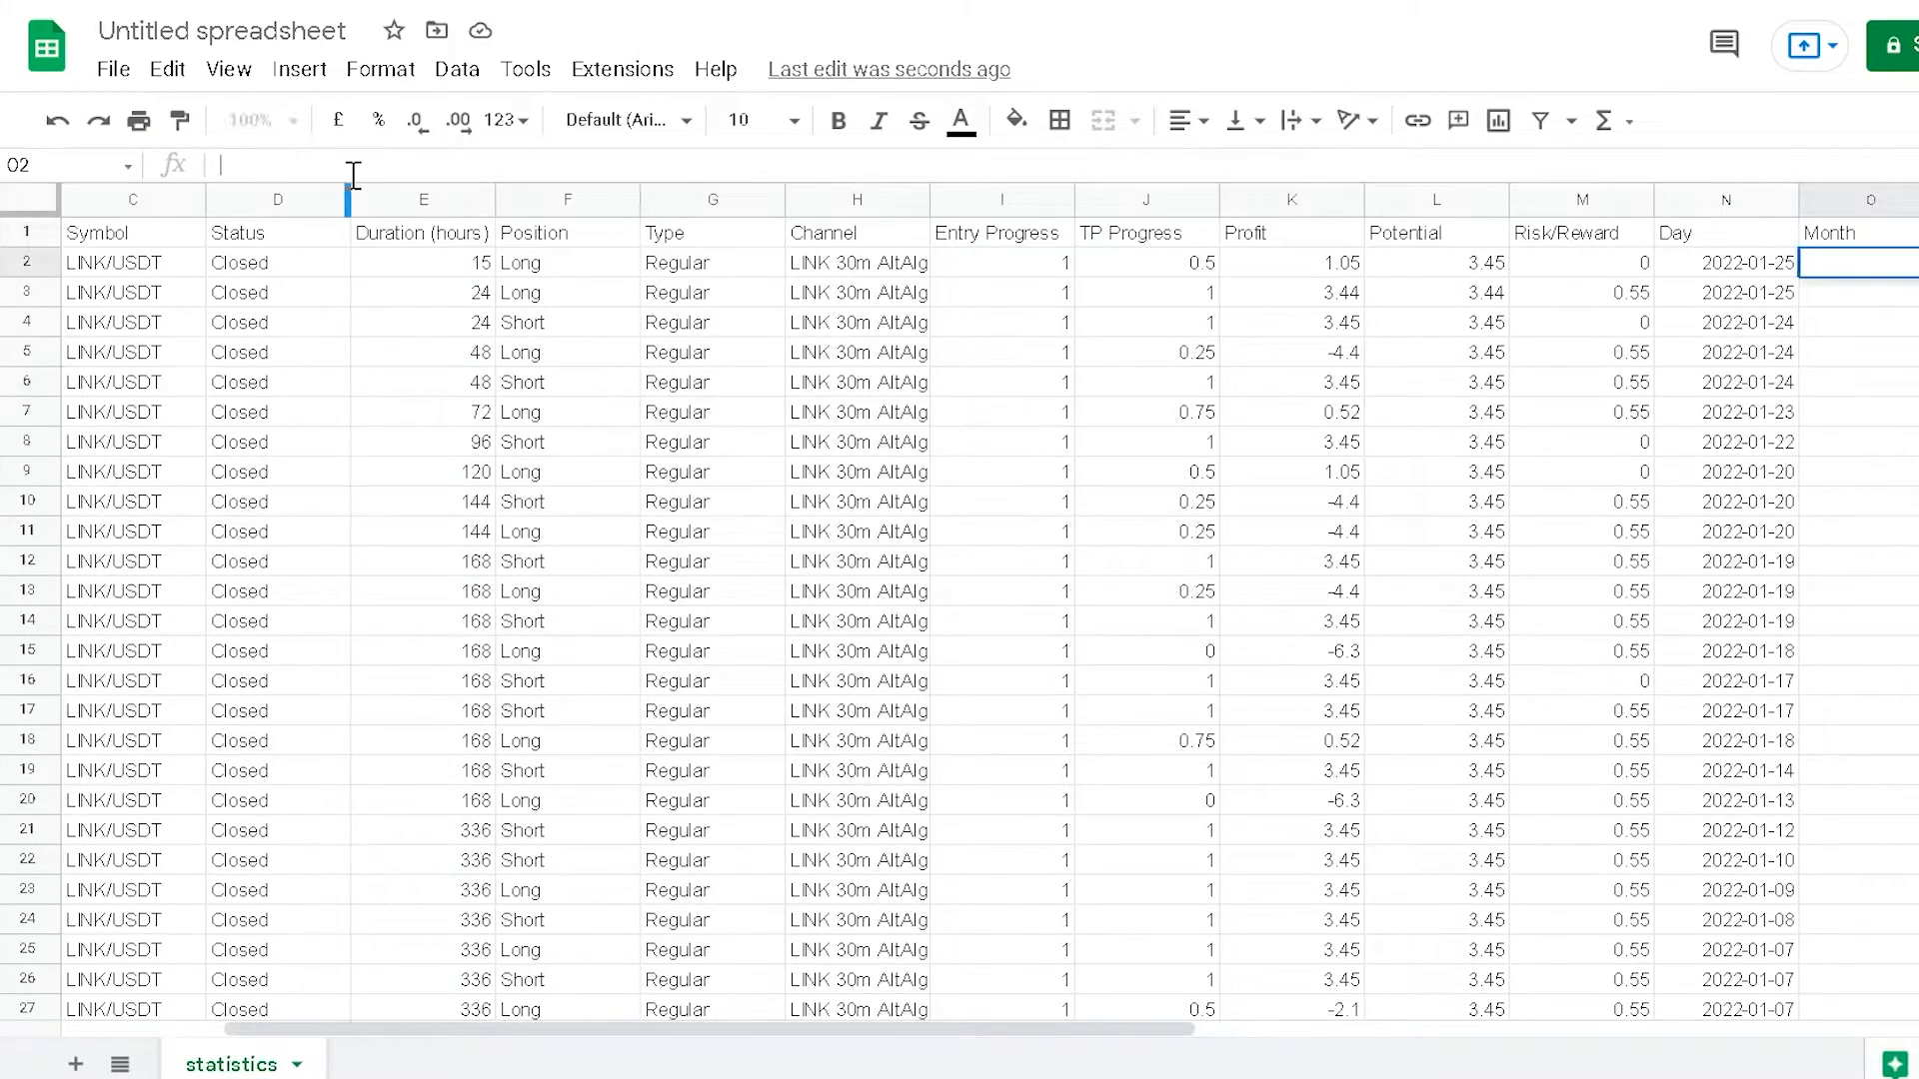
pyautogui.write('=DATE(YEAR(B2),MONTH(B2),1)')
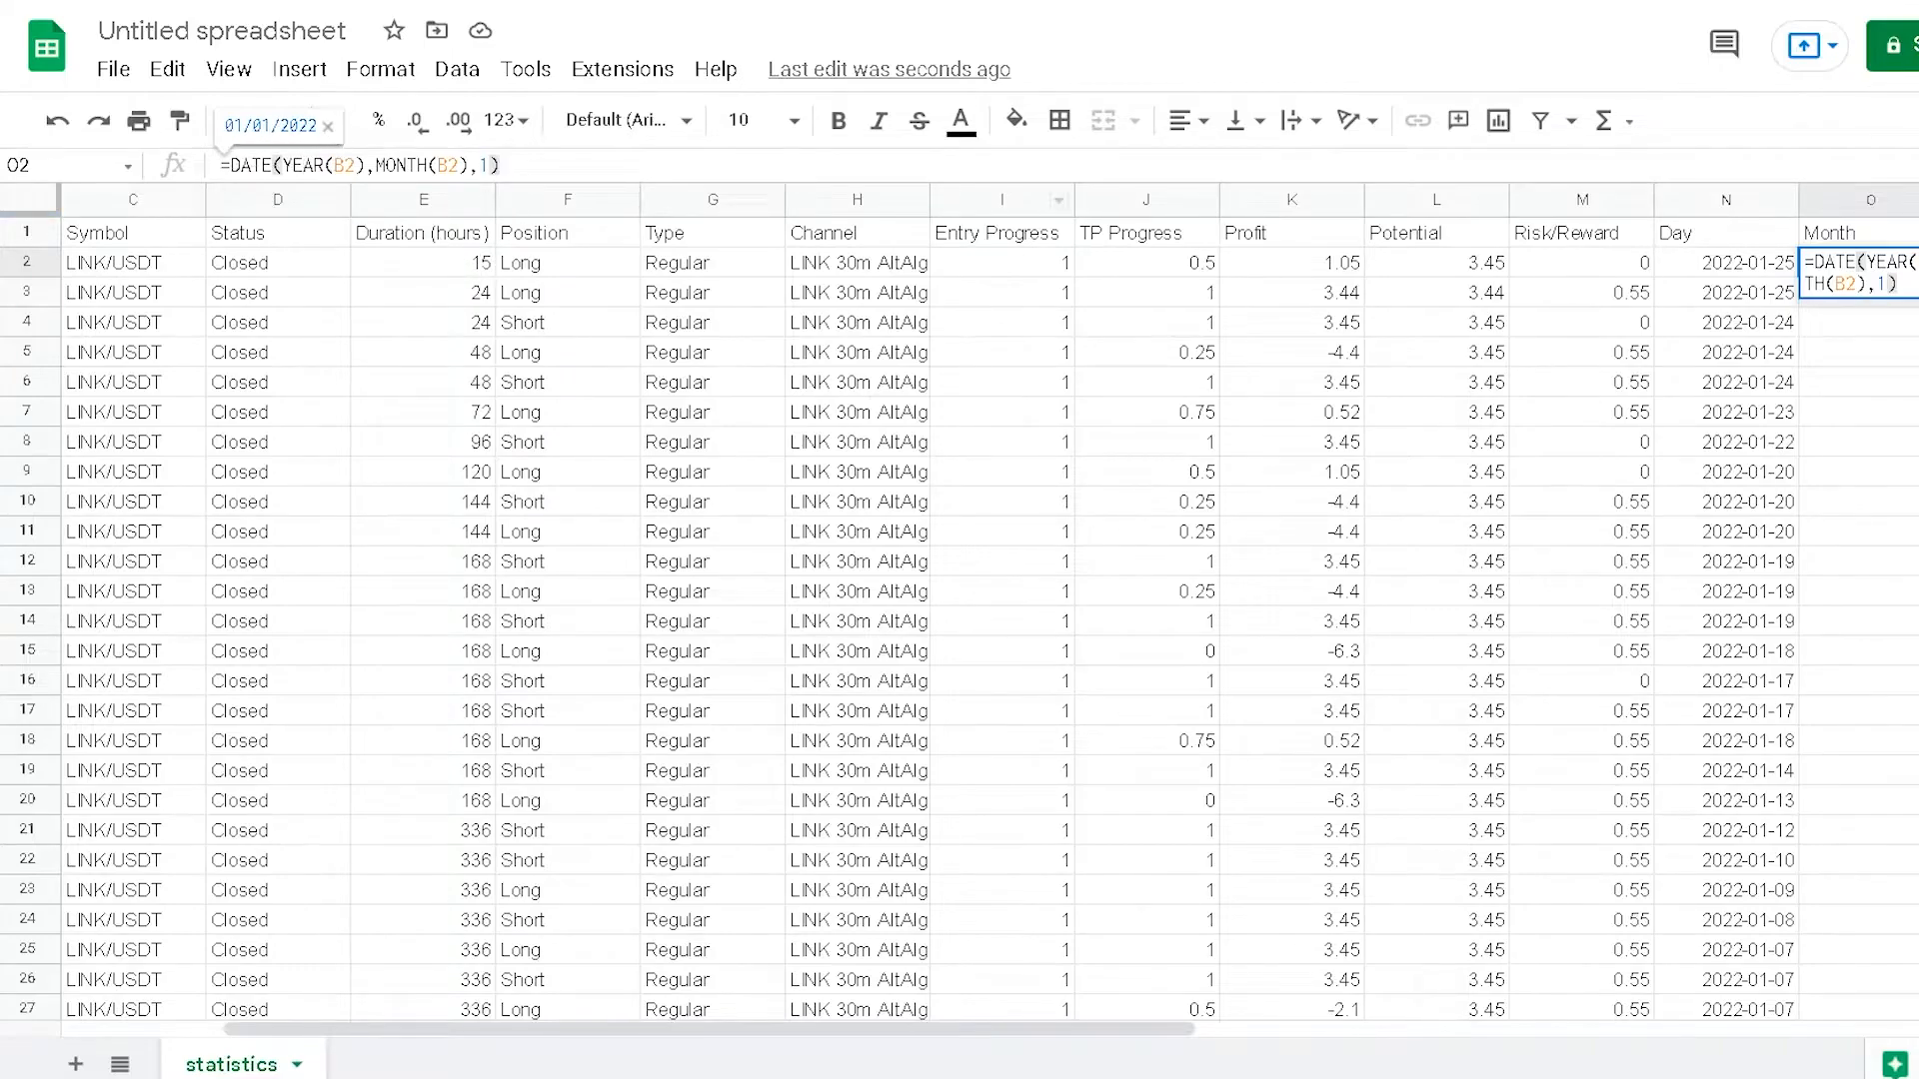
pyautogui.press('Return')
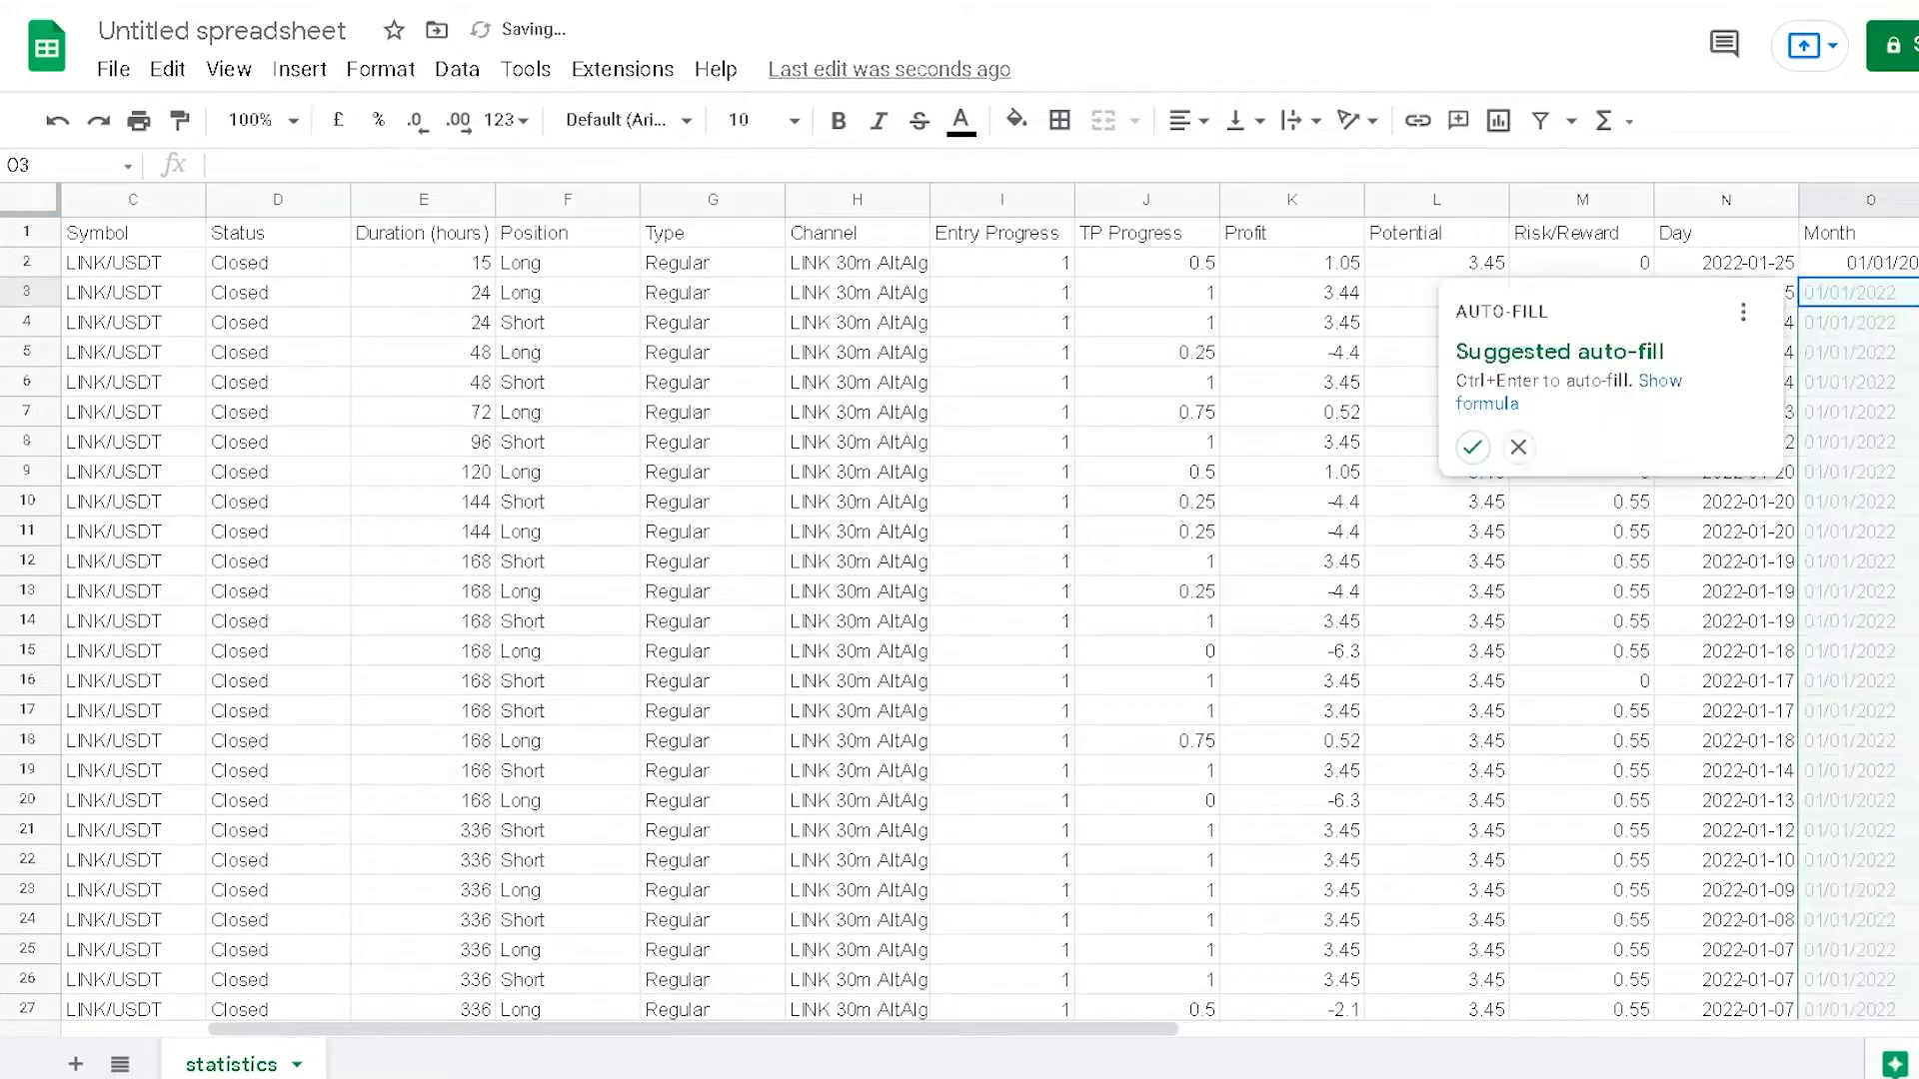
pyautogui.click(1472, 447)
# Step: Format the Month column's dates with a custom year-month format, removing the day part
pyautogui.click(1859, 270)
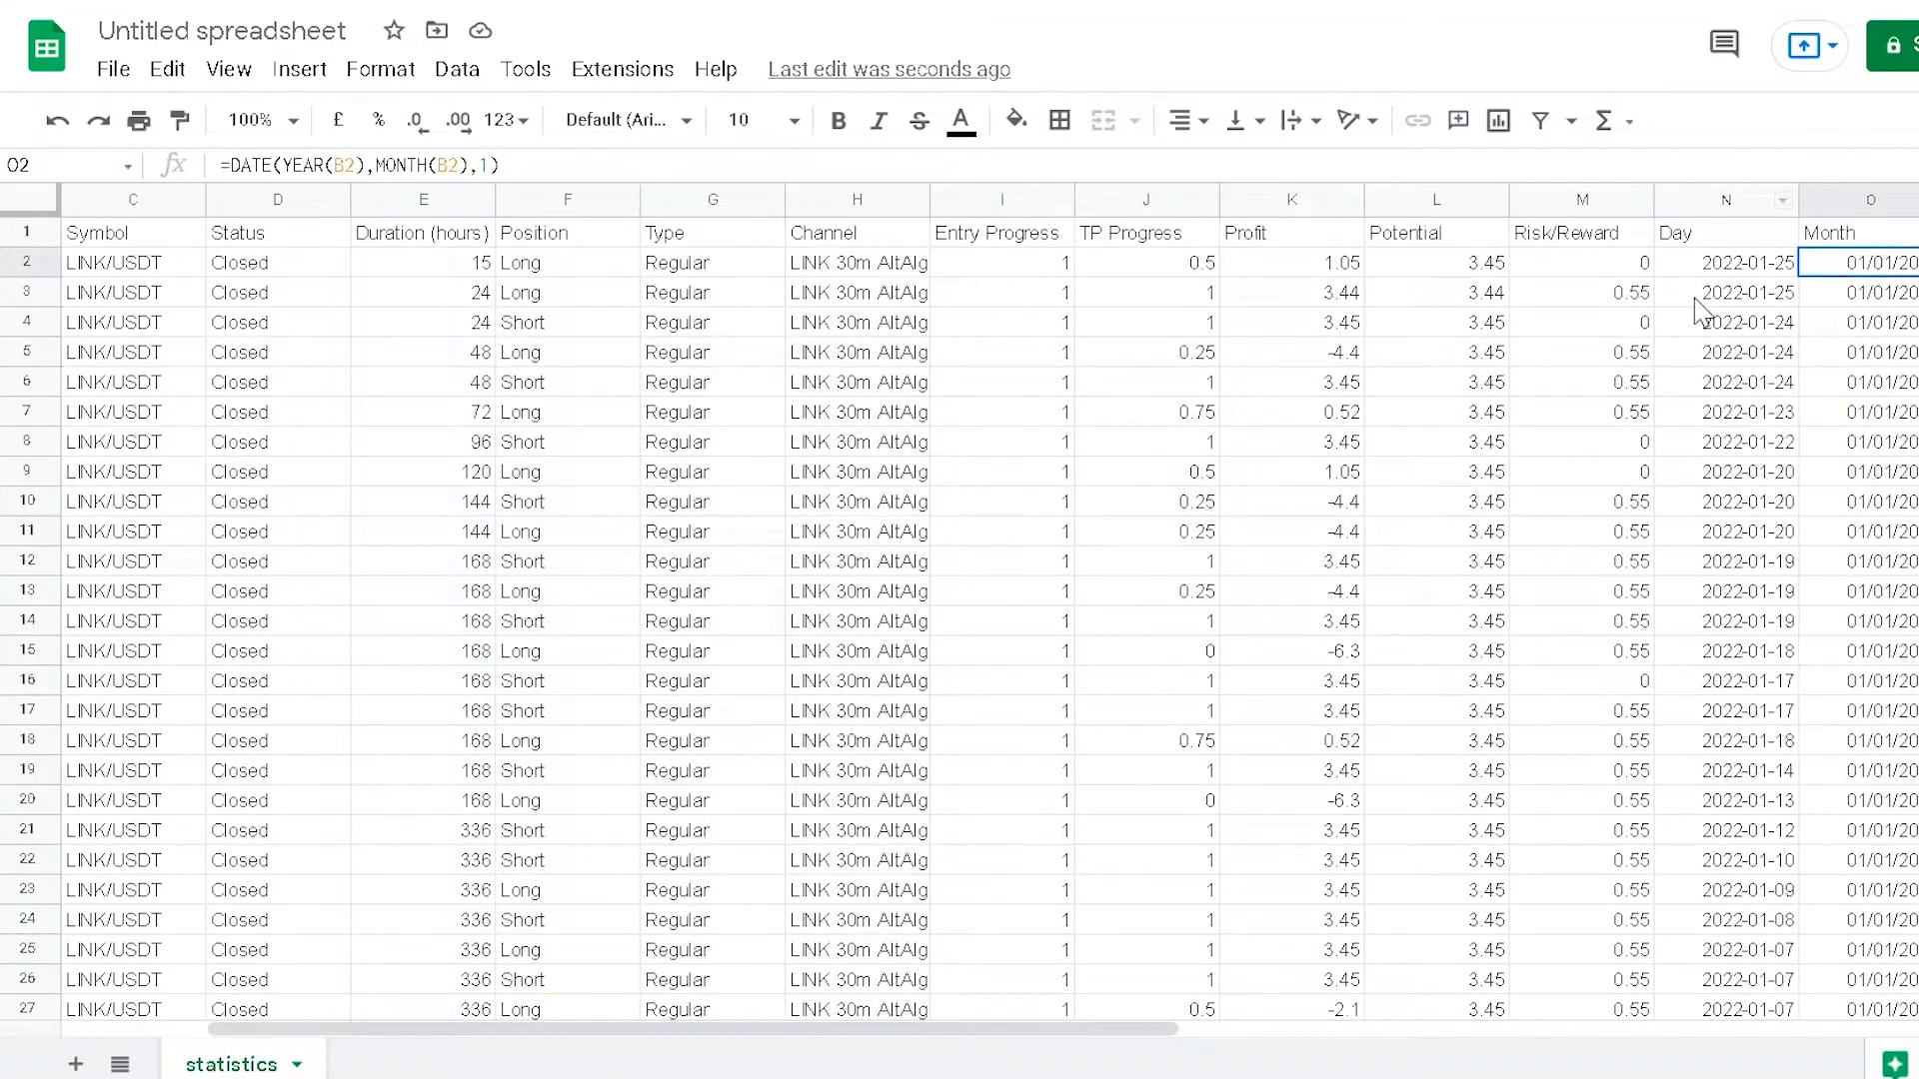
pyautogui.click(1712, 266)
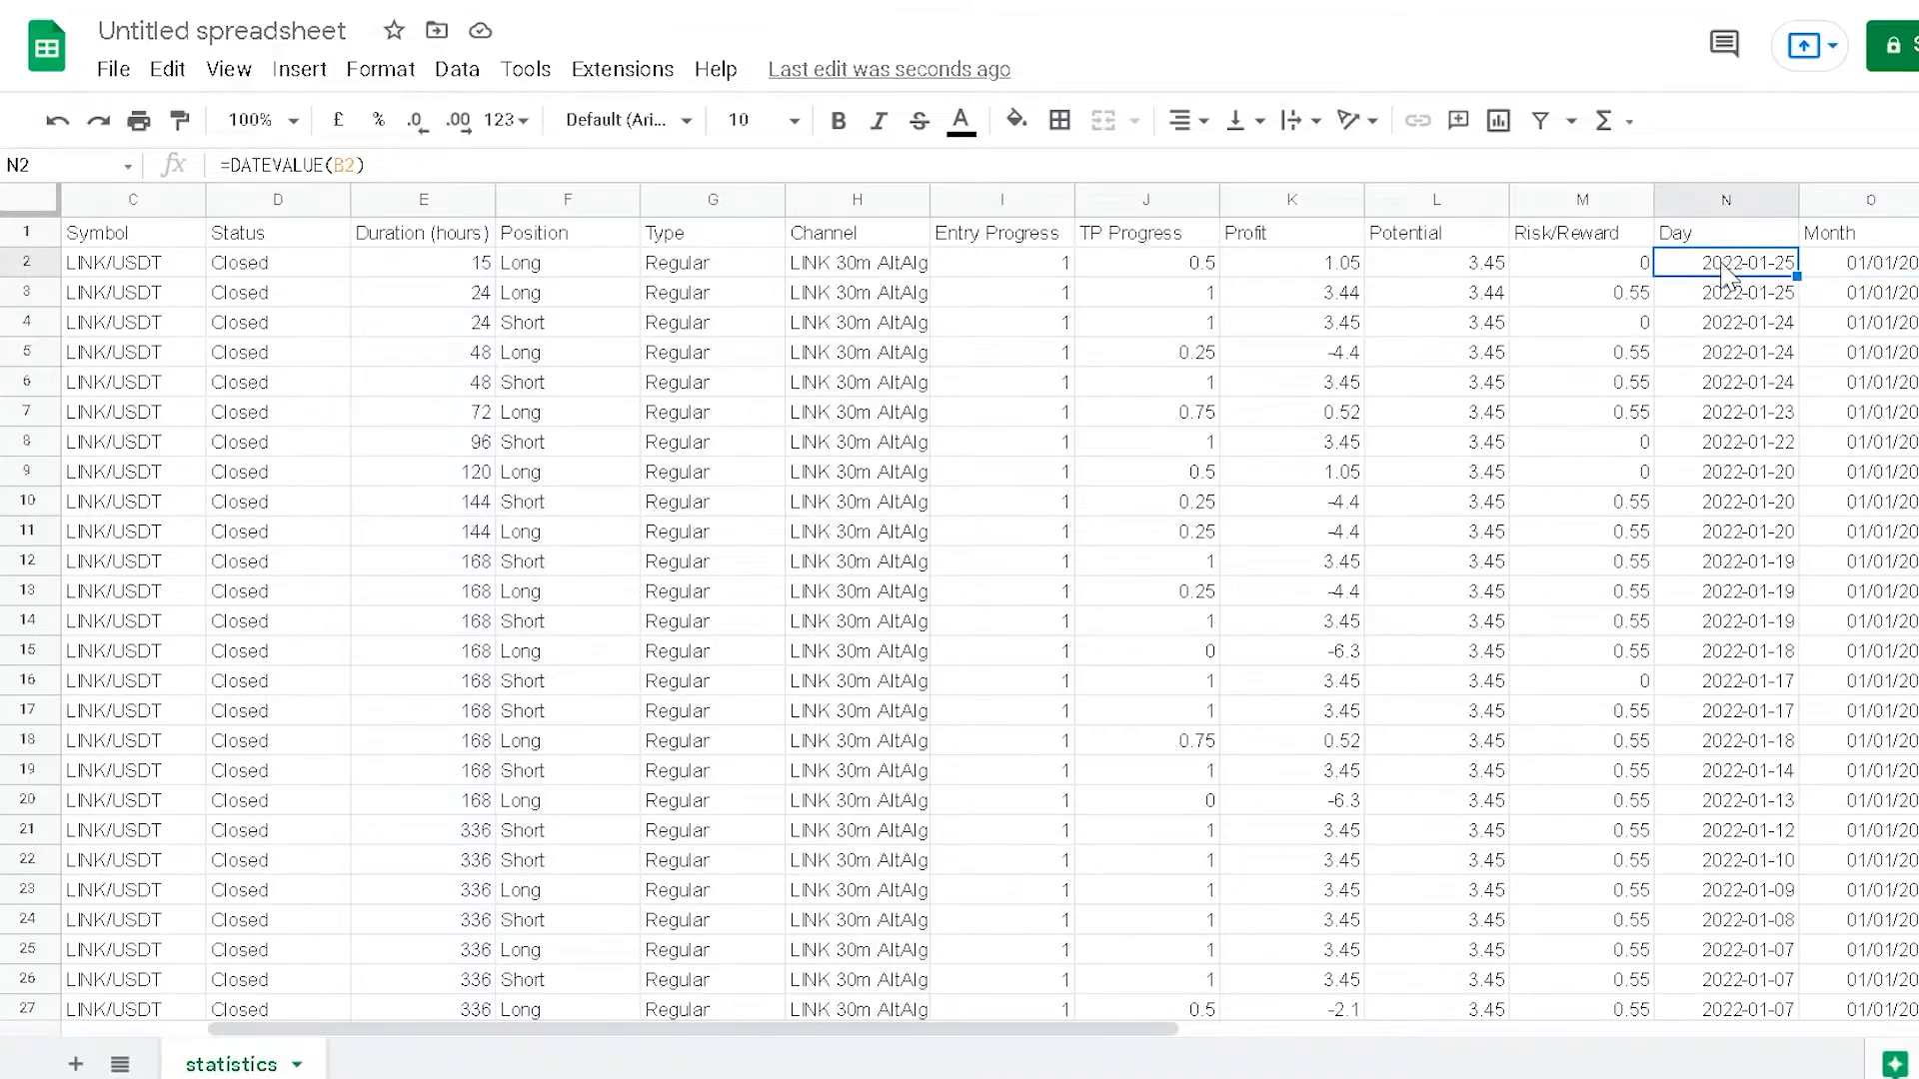
pyautogui.click(1913, 268)
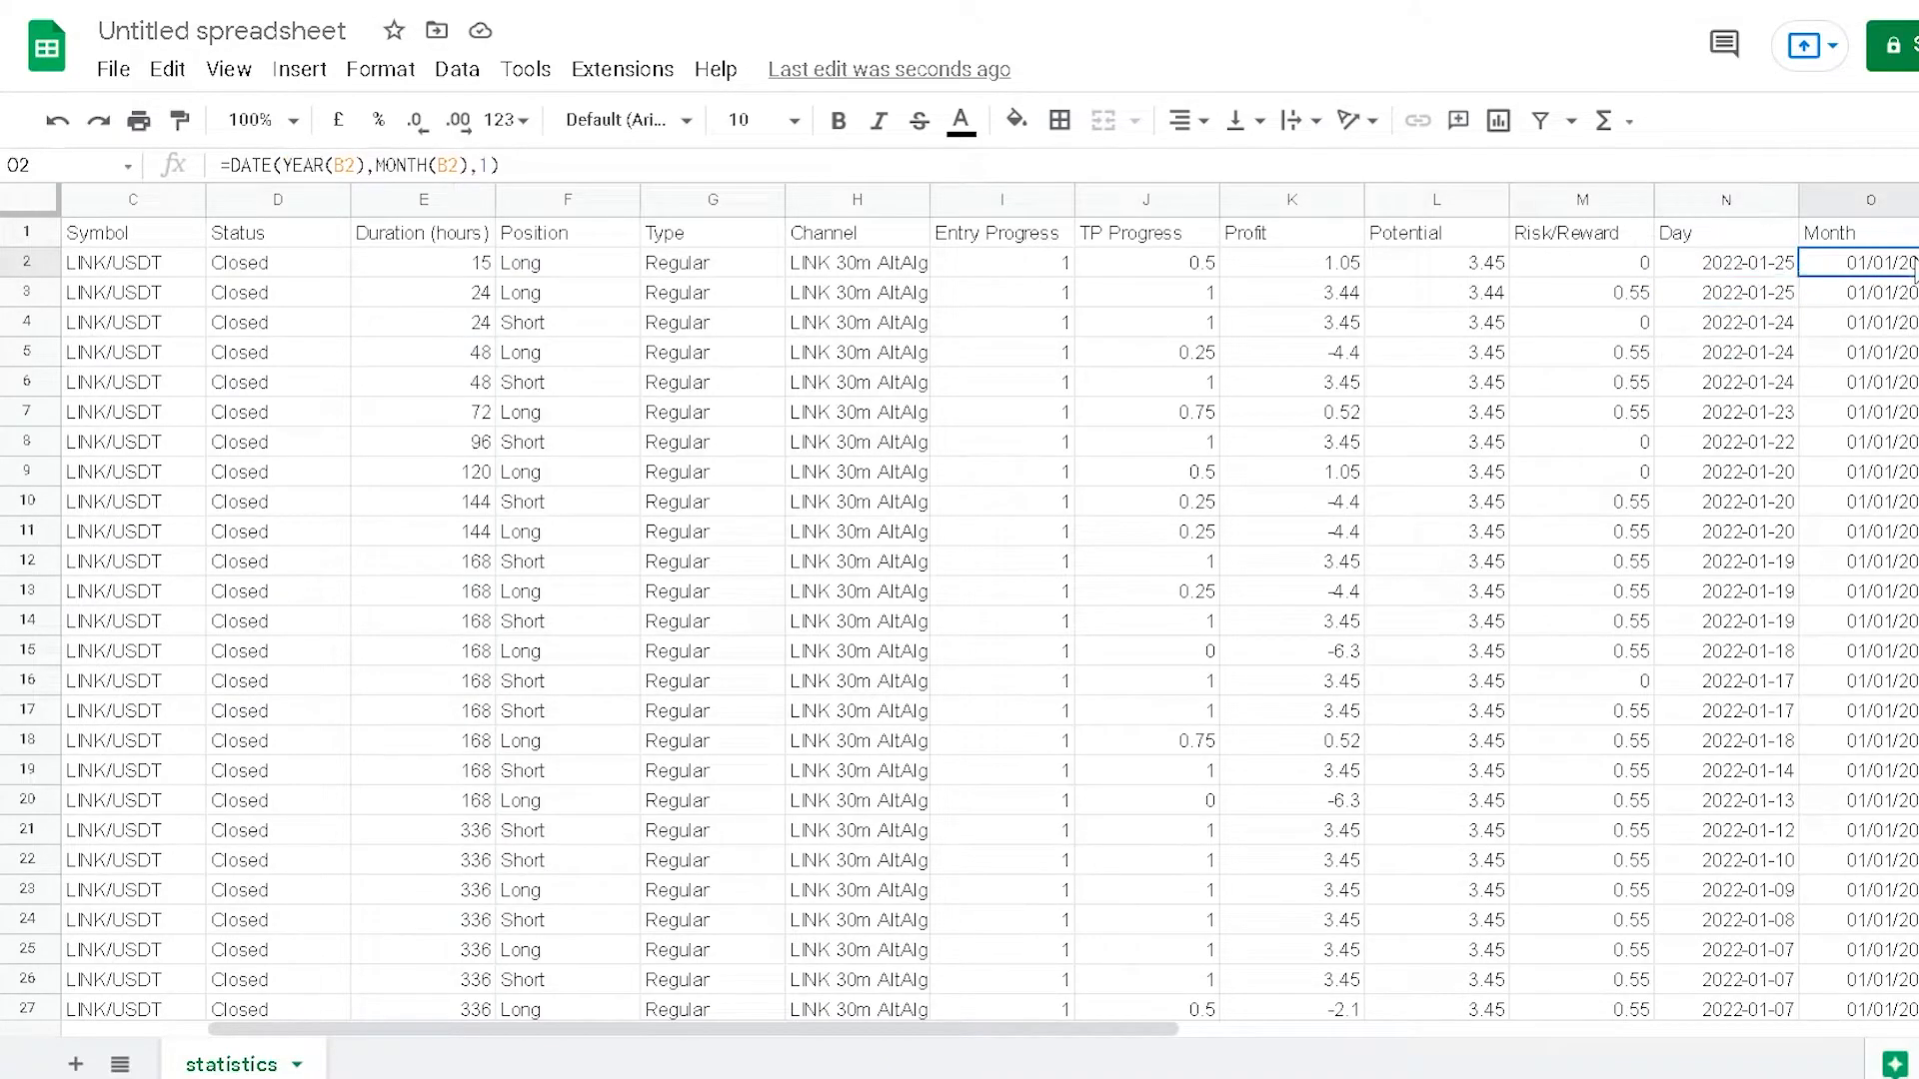
pyautogui.click(380, 69)
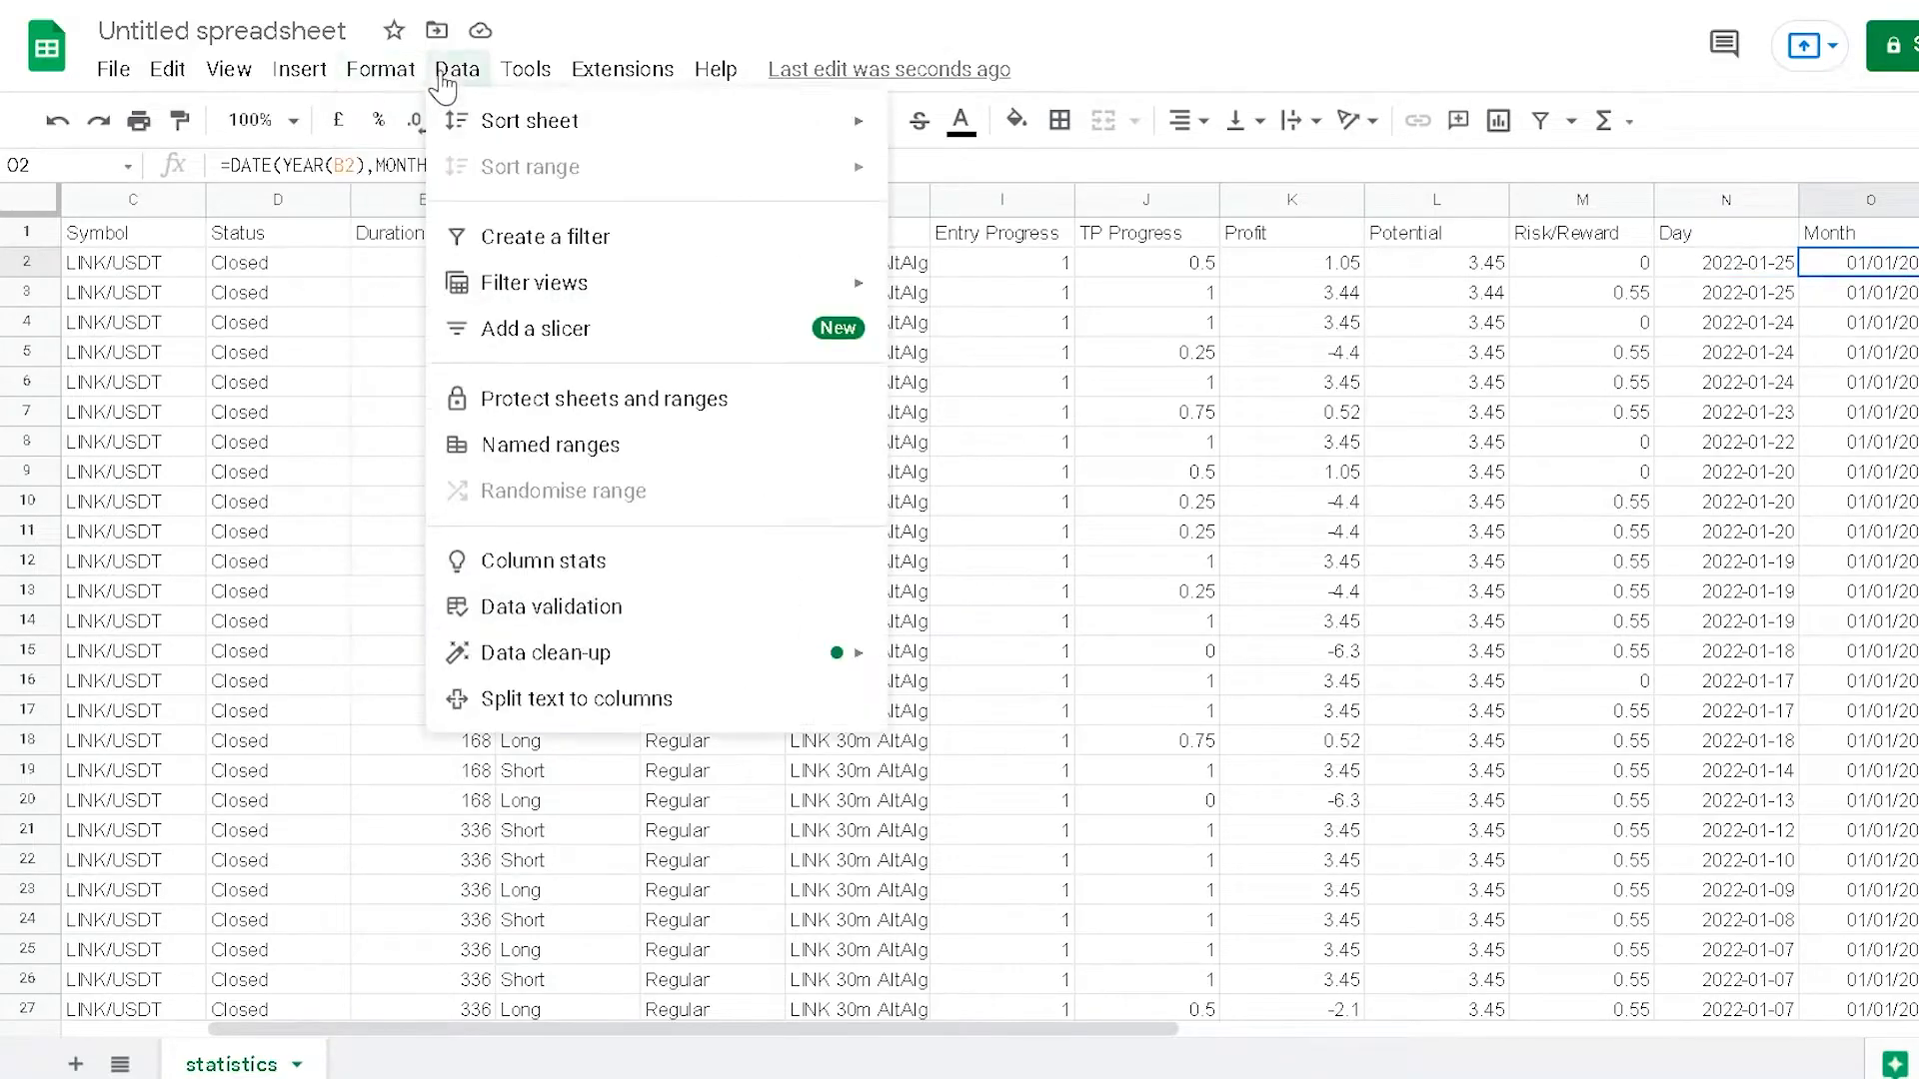
pyautogui.moveTo(415, 197)
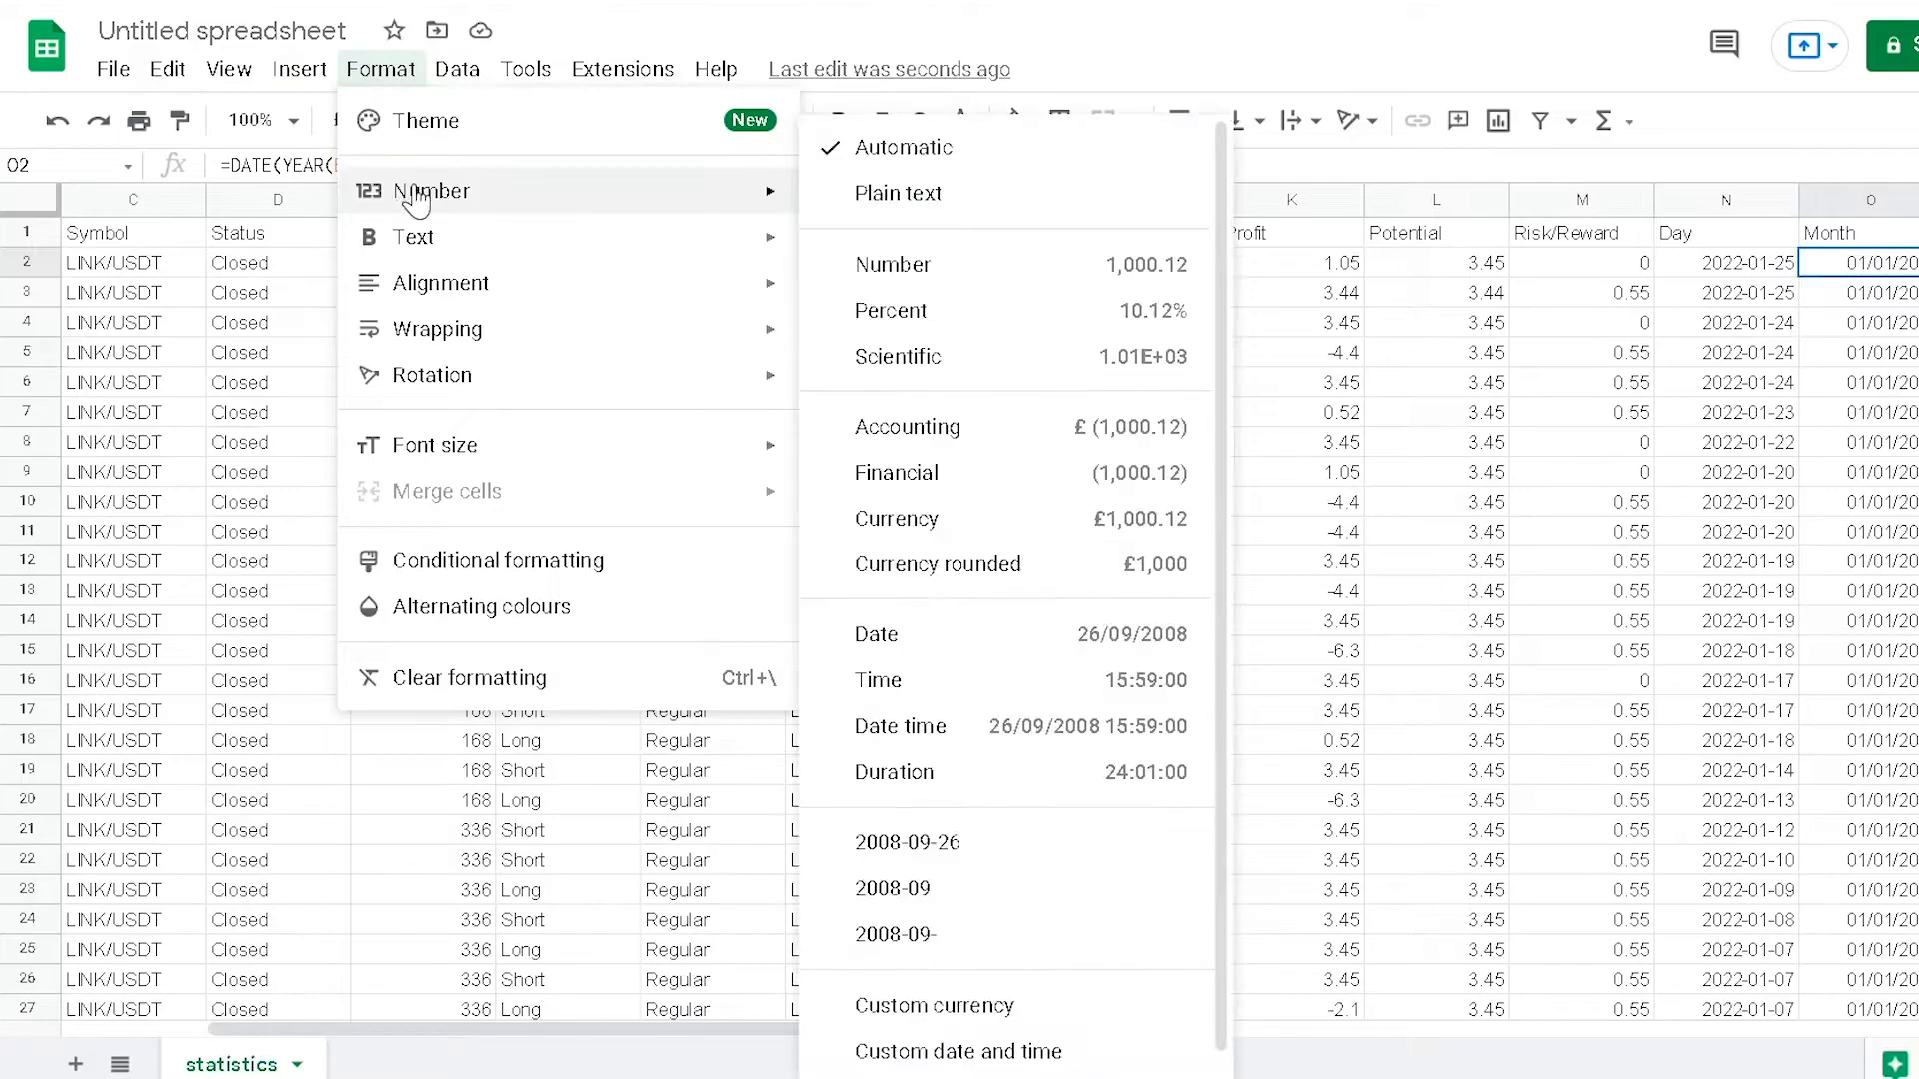
pyautogui.click(938, 1051)
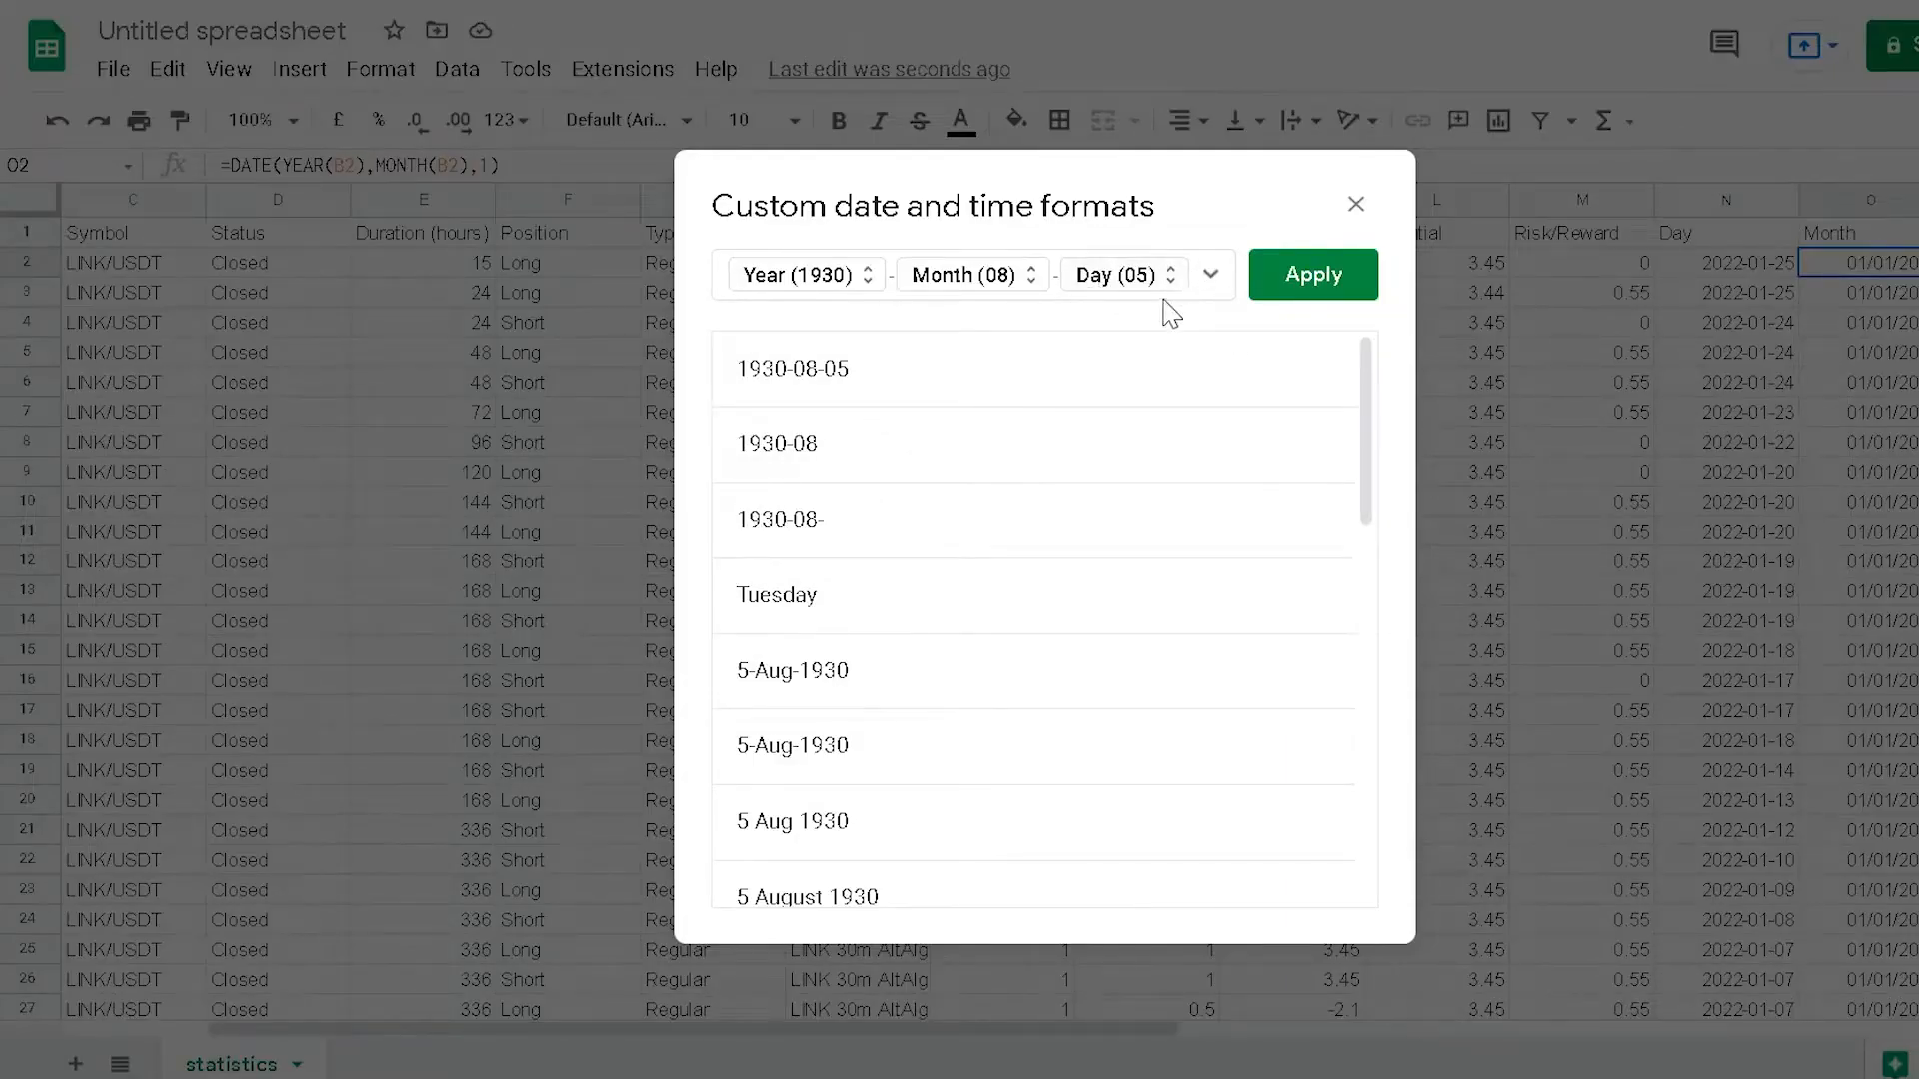
pyautogui.press('BackSpace')
pyautogui.press('BackSpace')
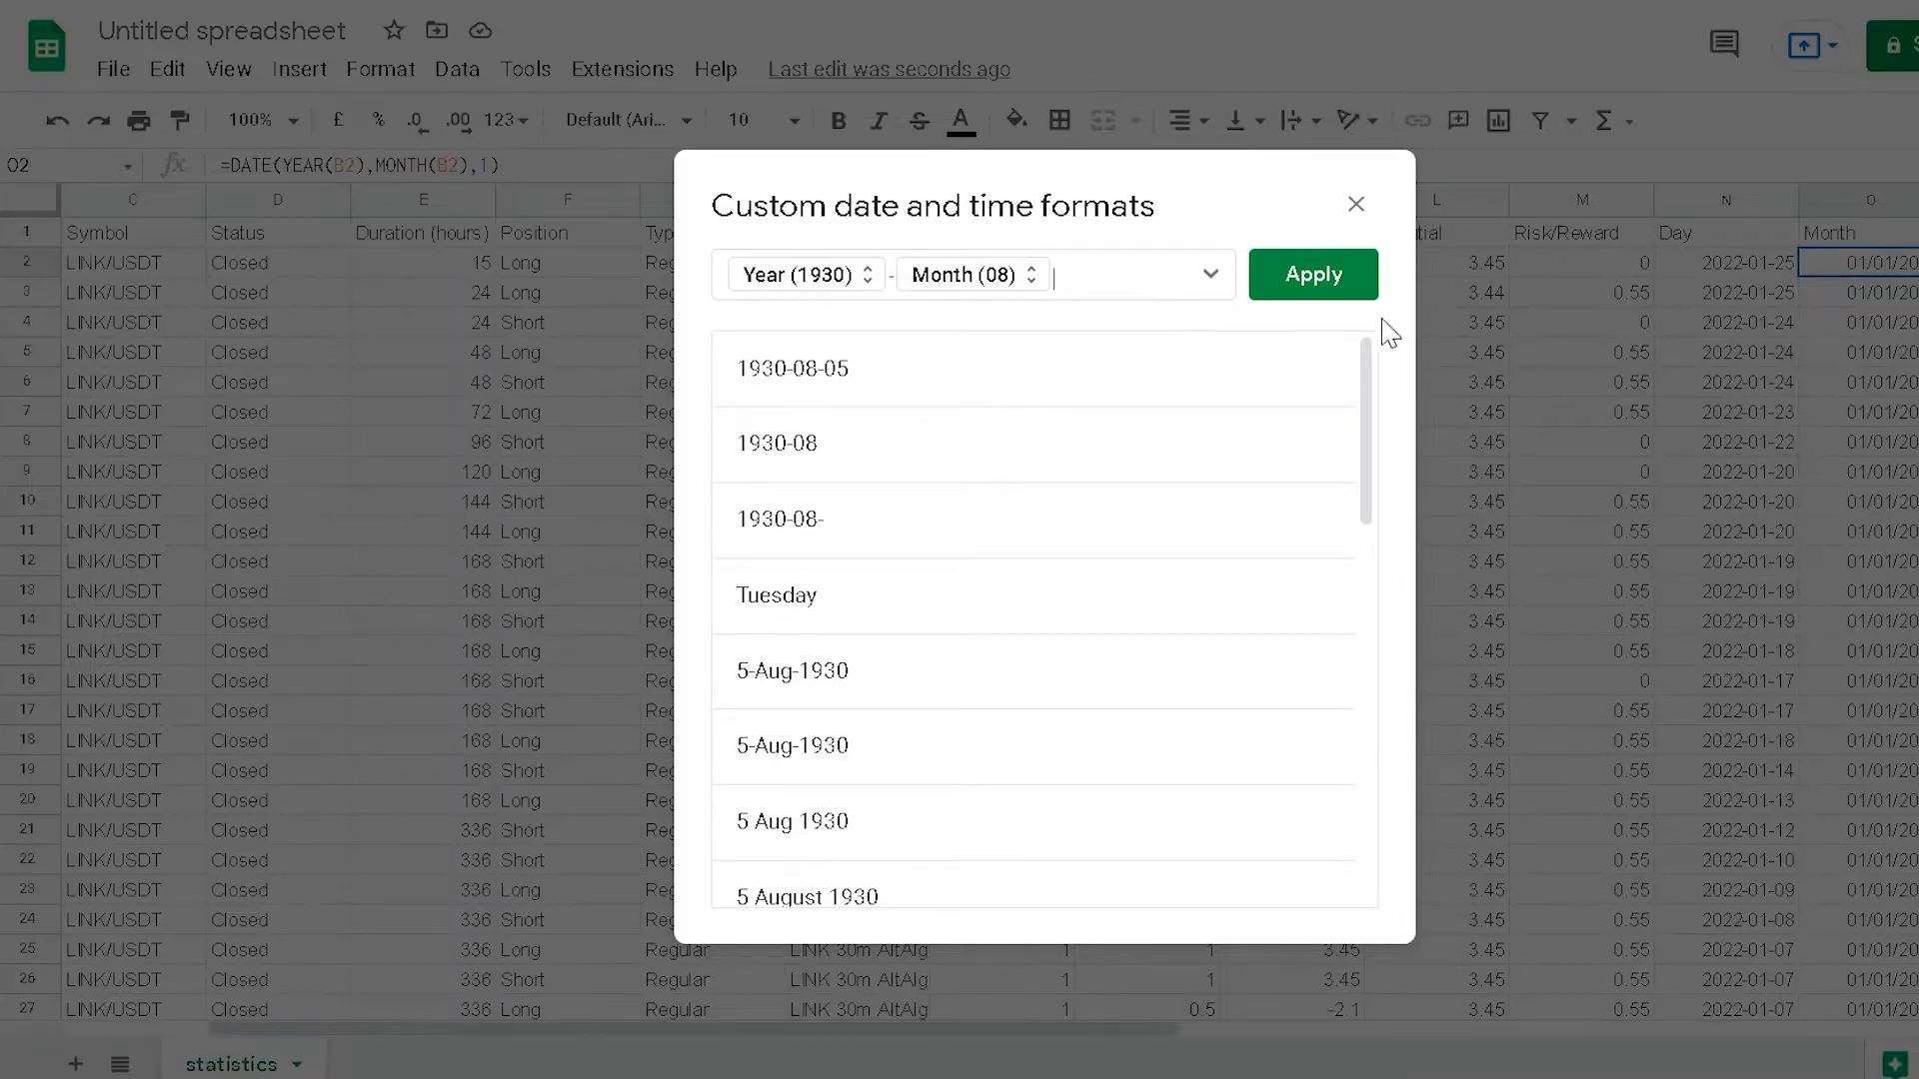
pyautogui.click(1318, 290)
pyautogui.click(1811, 354)
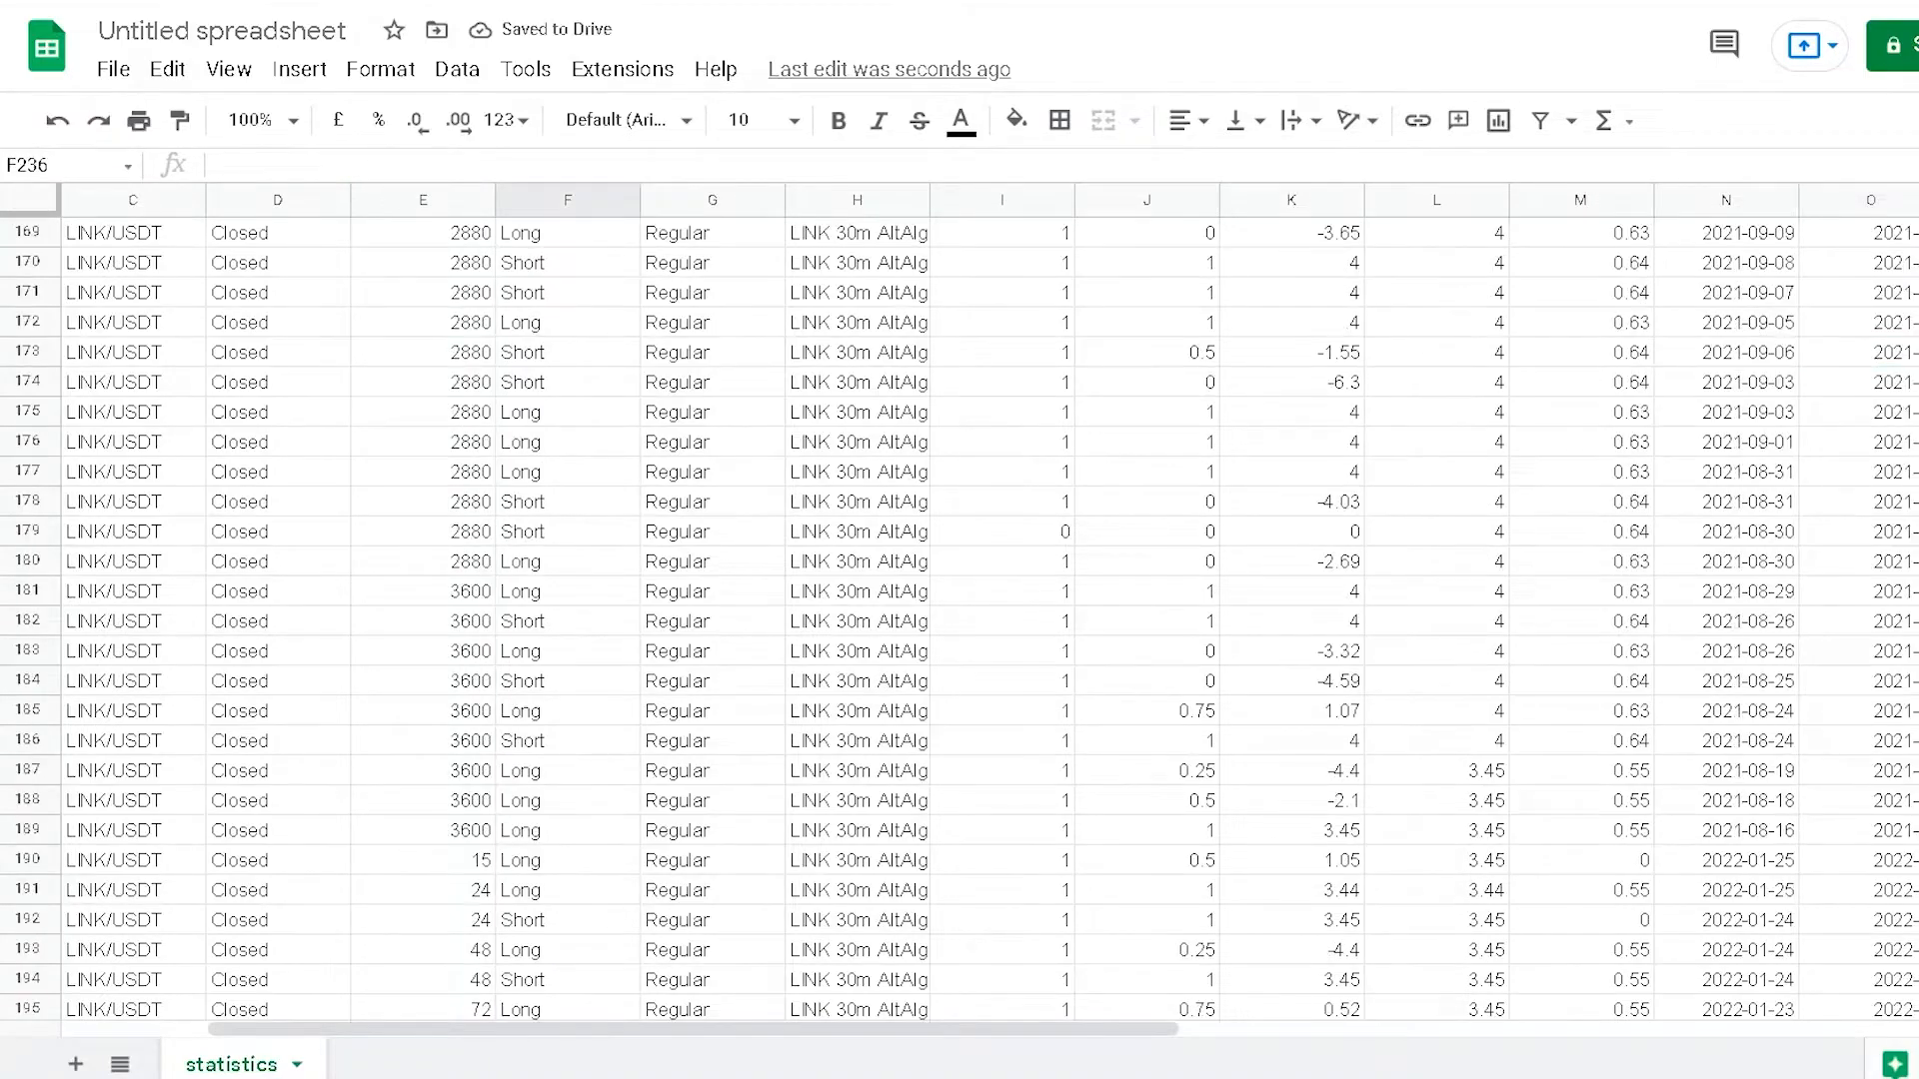
# Step: Select the whole statistics data range A1:O231 and create a pivot table from it in a new sheet
pyautogui.scroll(20, 990, 620)
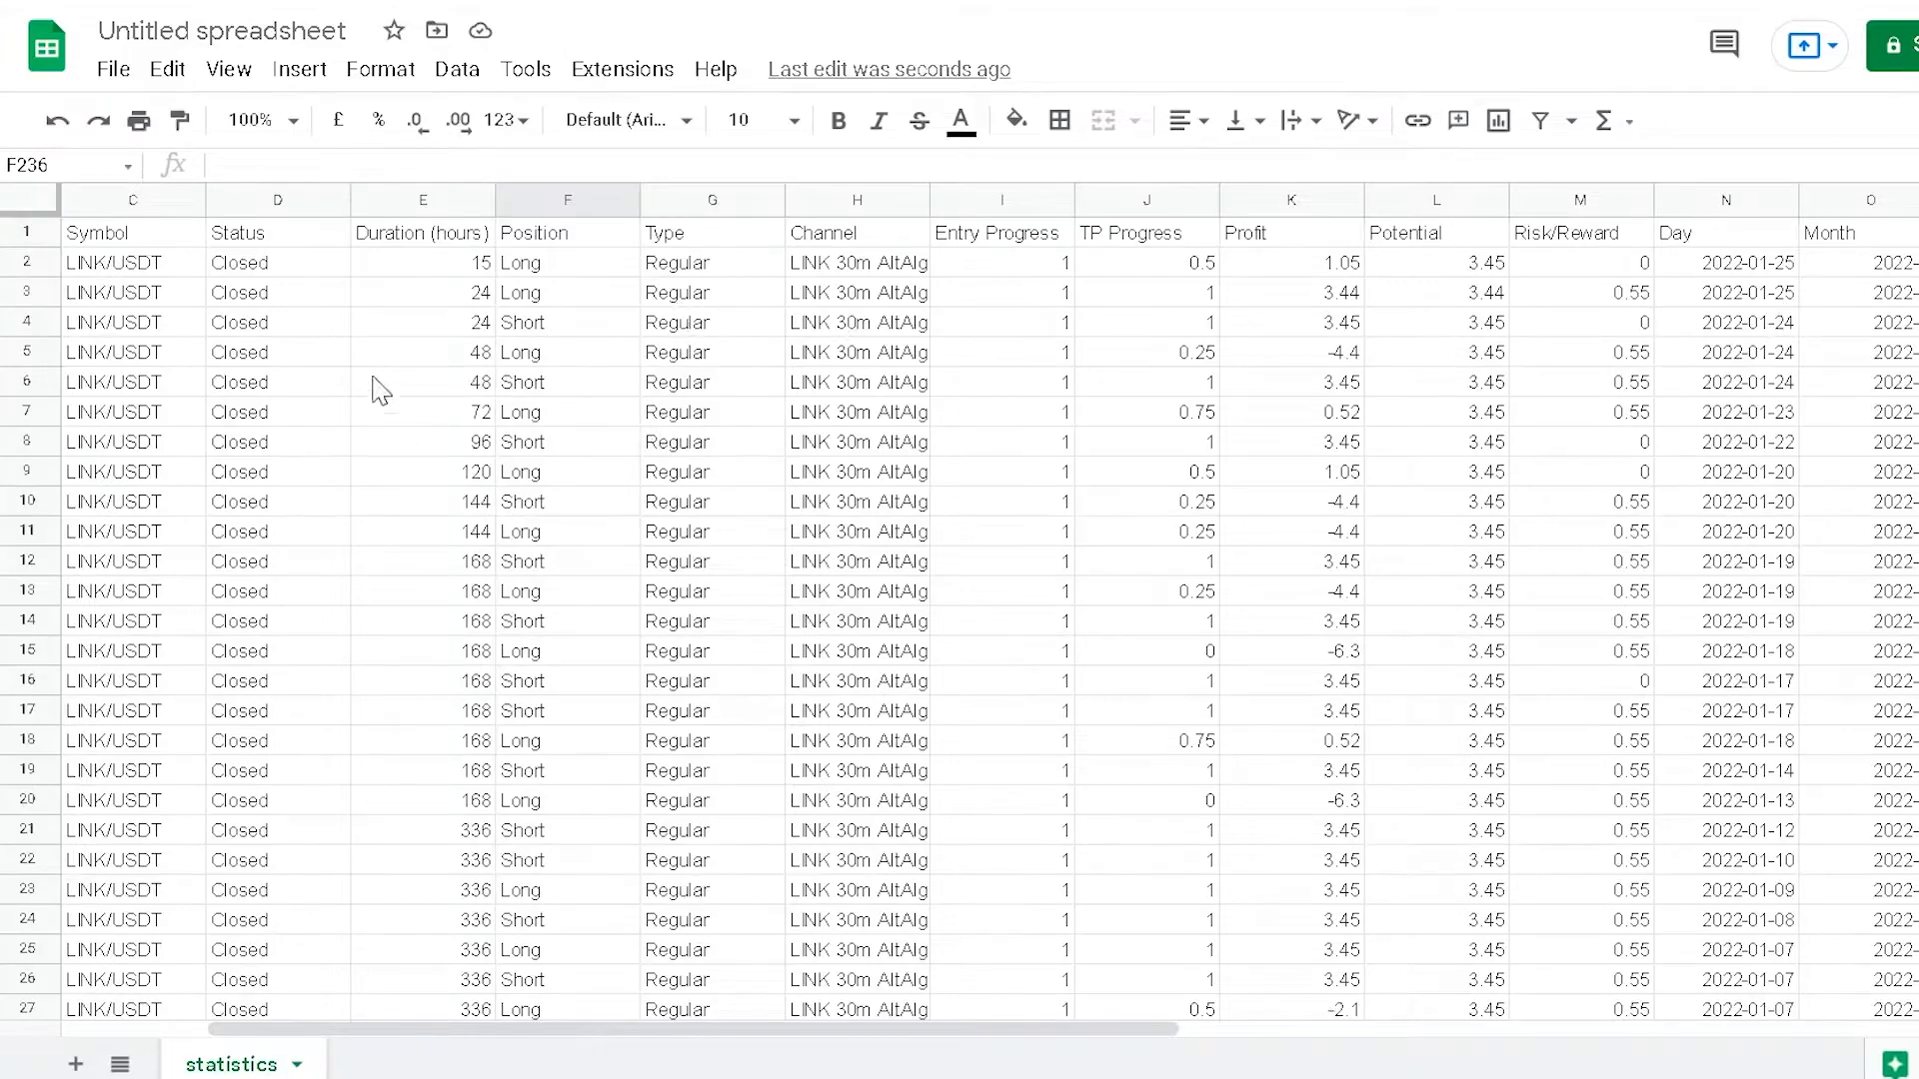
pyautogui.click(138, 240)
pyautogui.hotkey('ctrl', 'a')
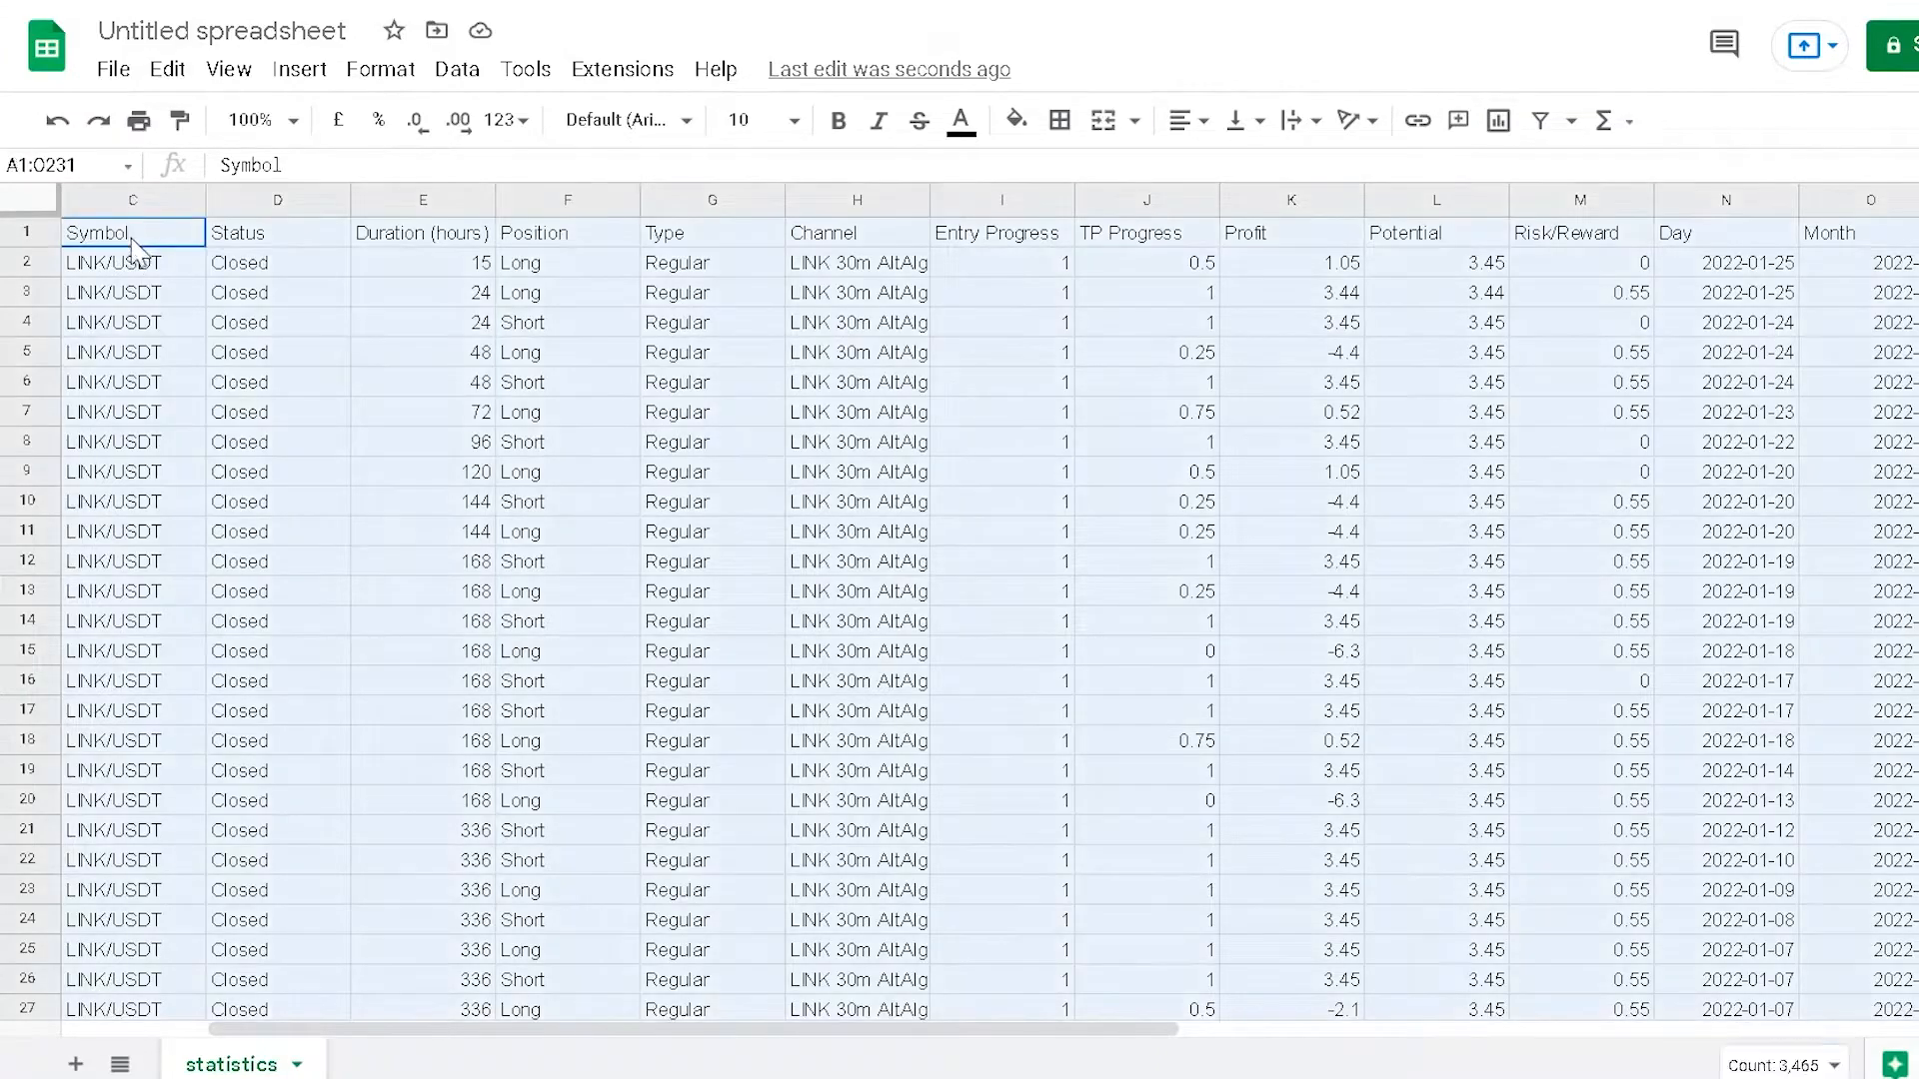
pyautogui.scroll(-20, 1045, 569)
pyautogui.scroll(-20, 1045, 570)
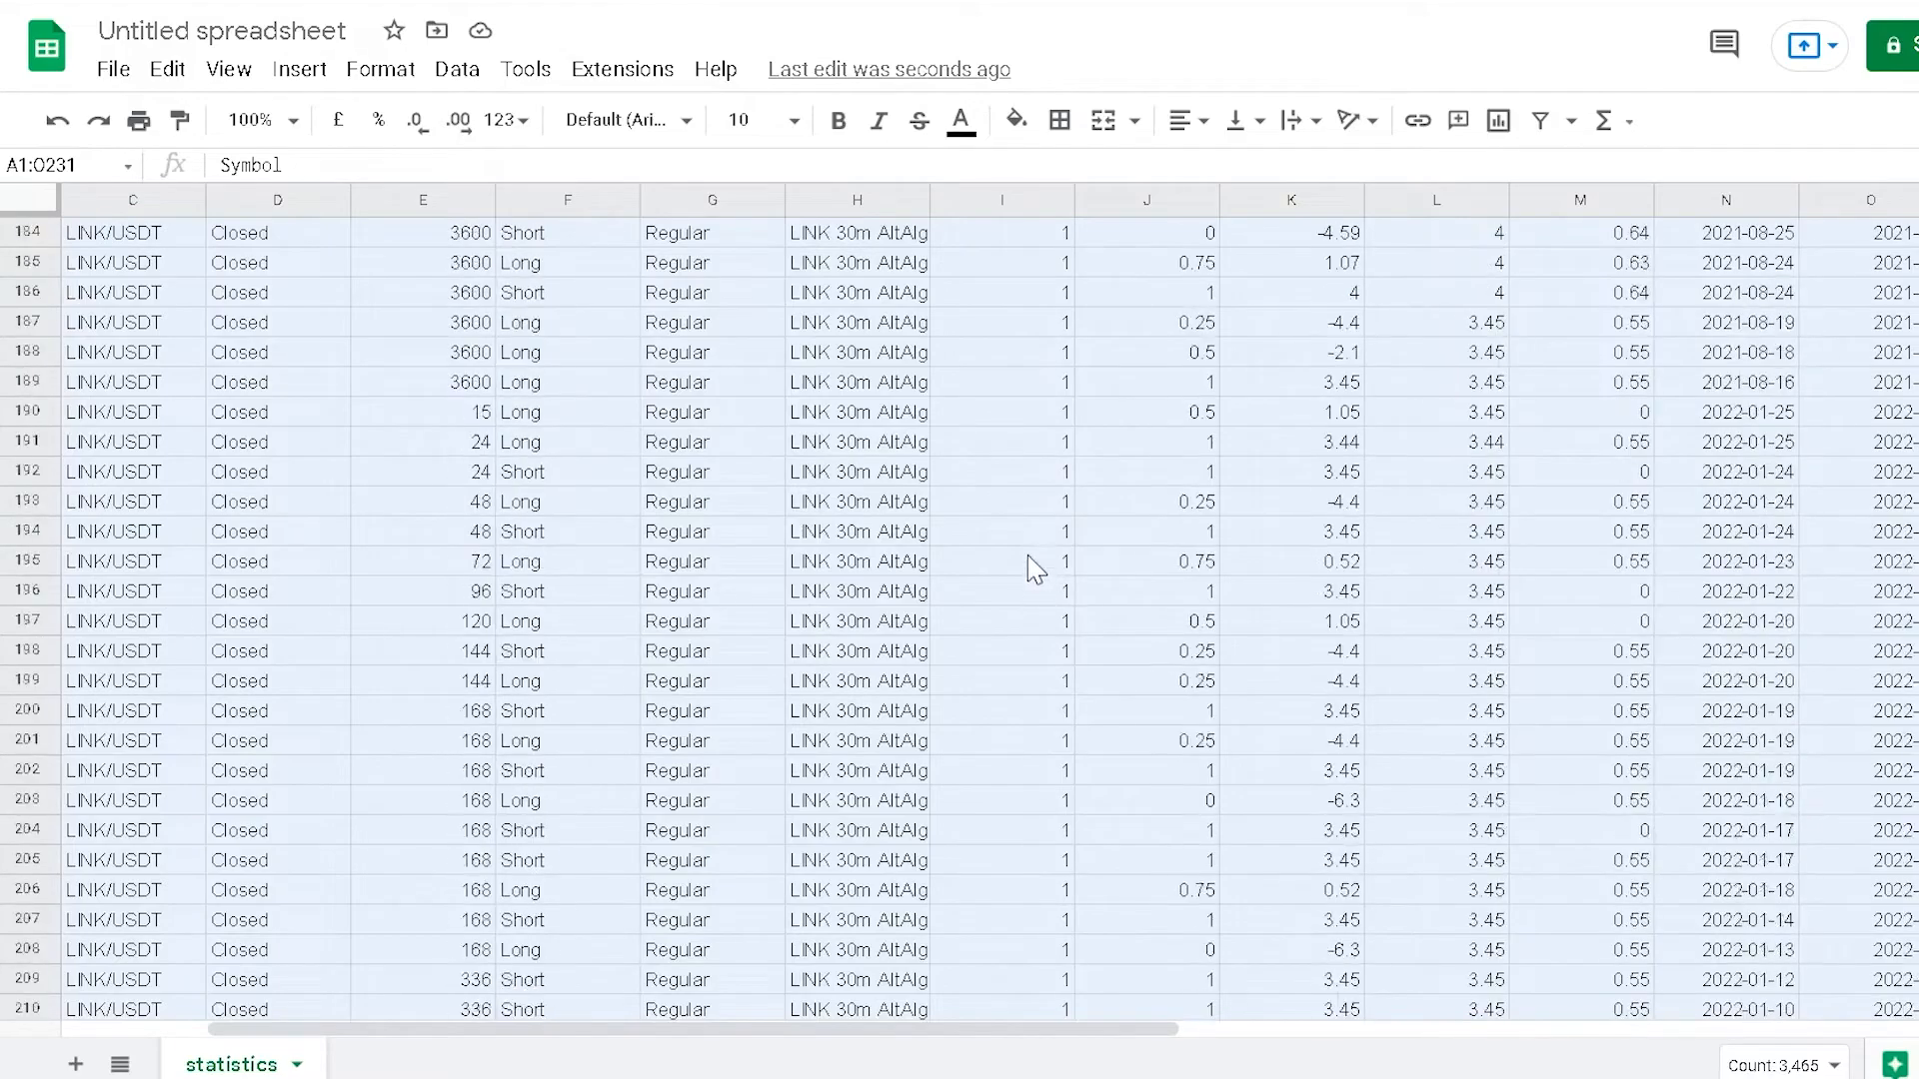
pyautogui.click(300, 69)
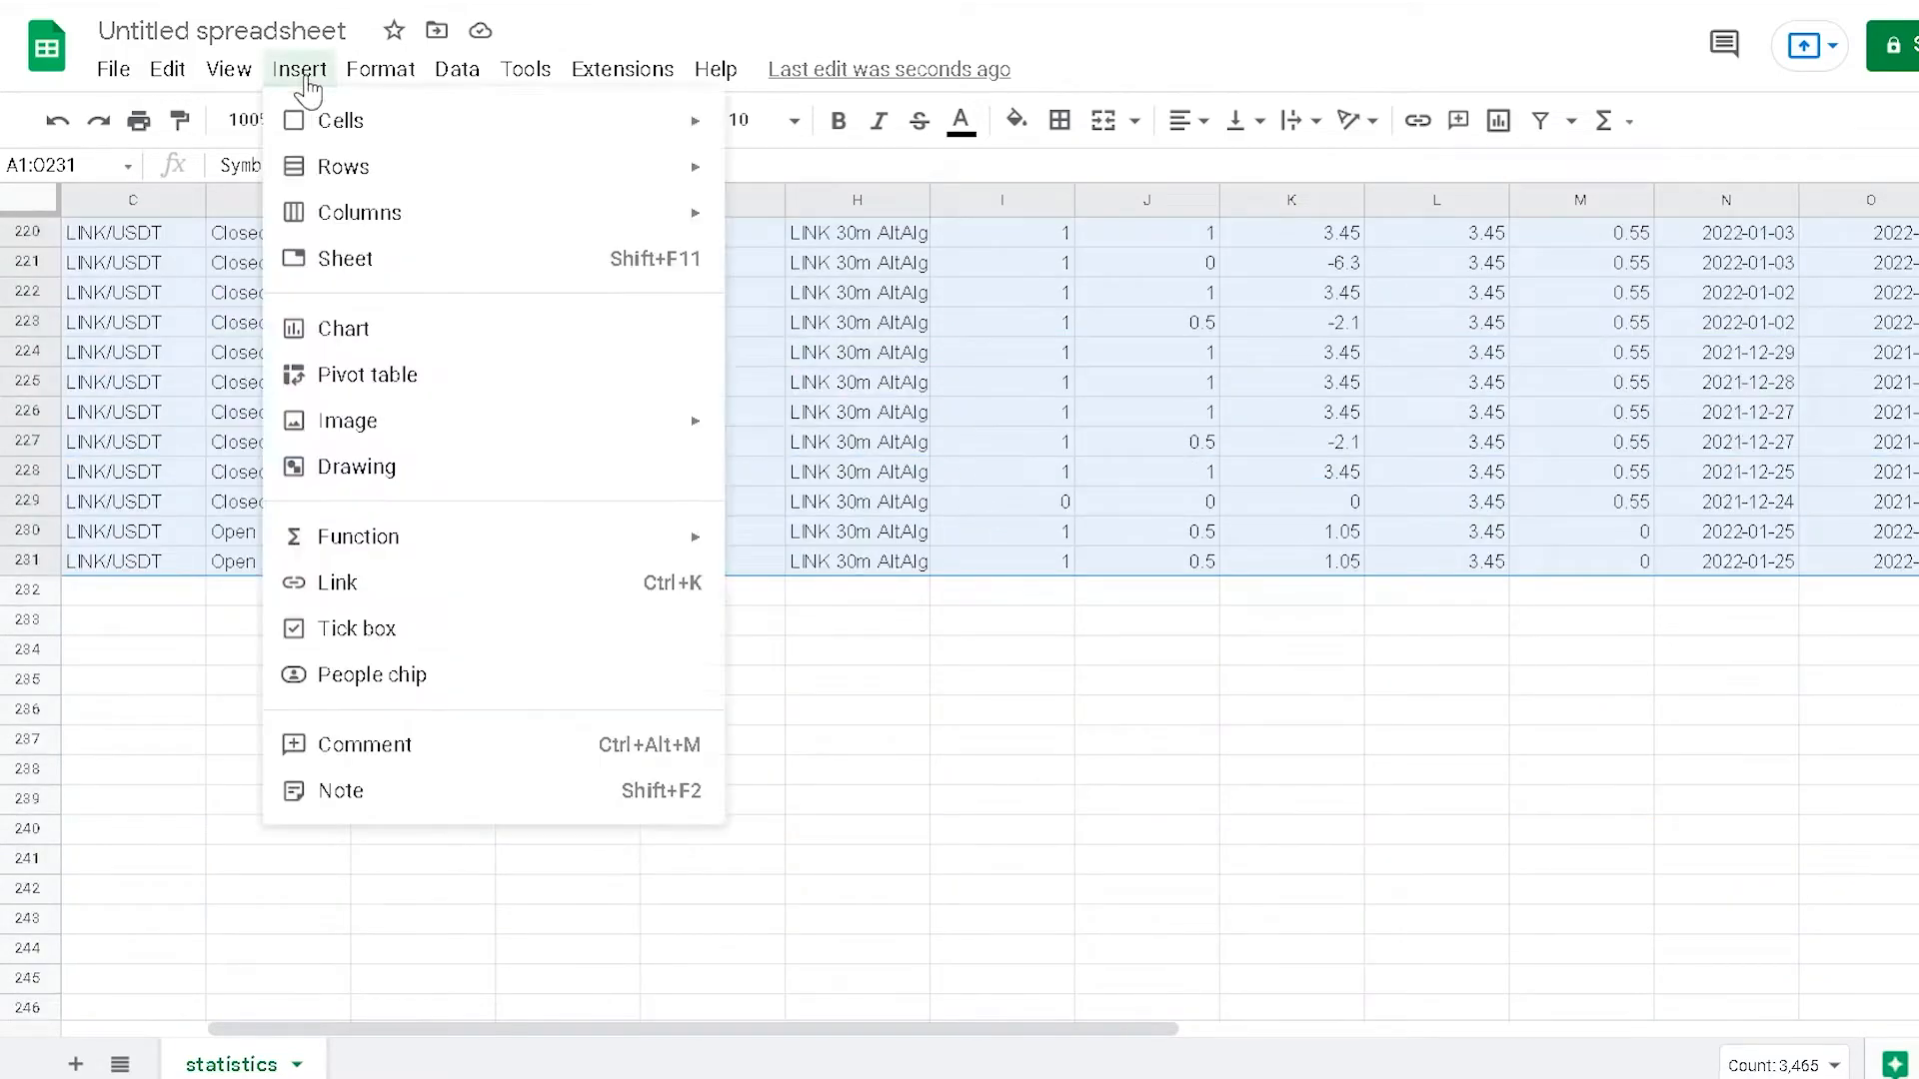
pyautogui.click(396, 373)
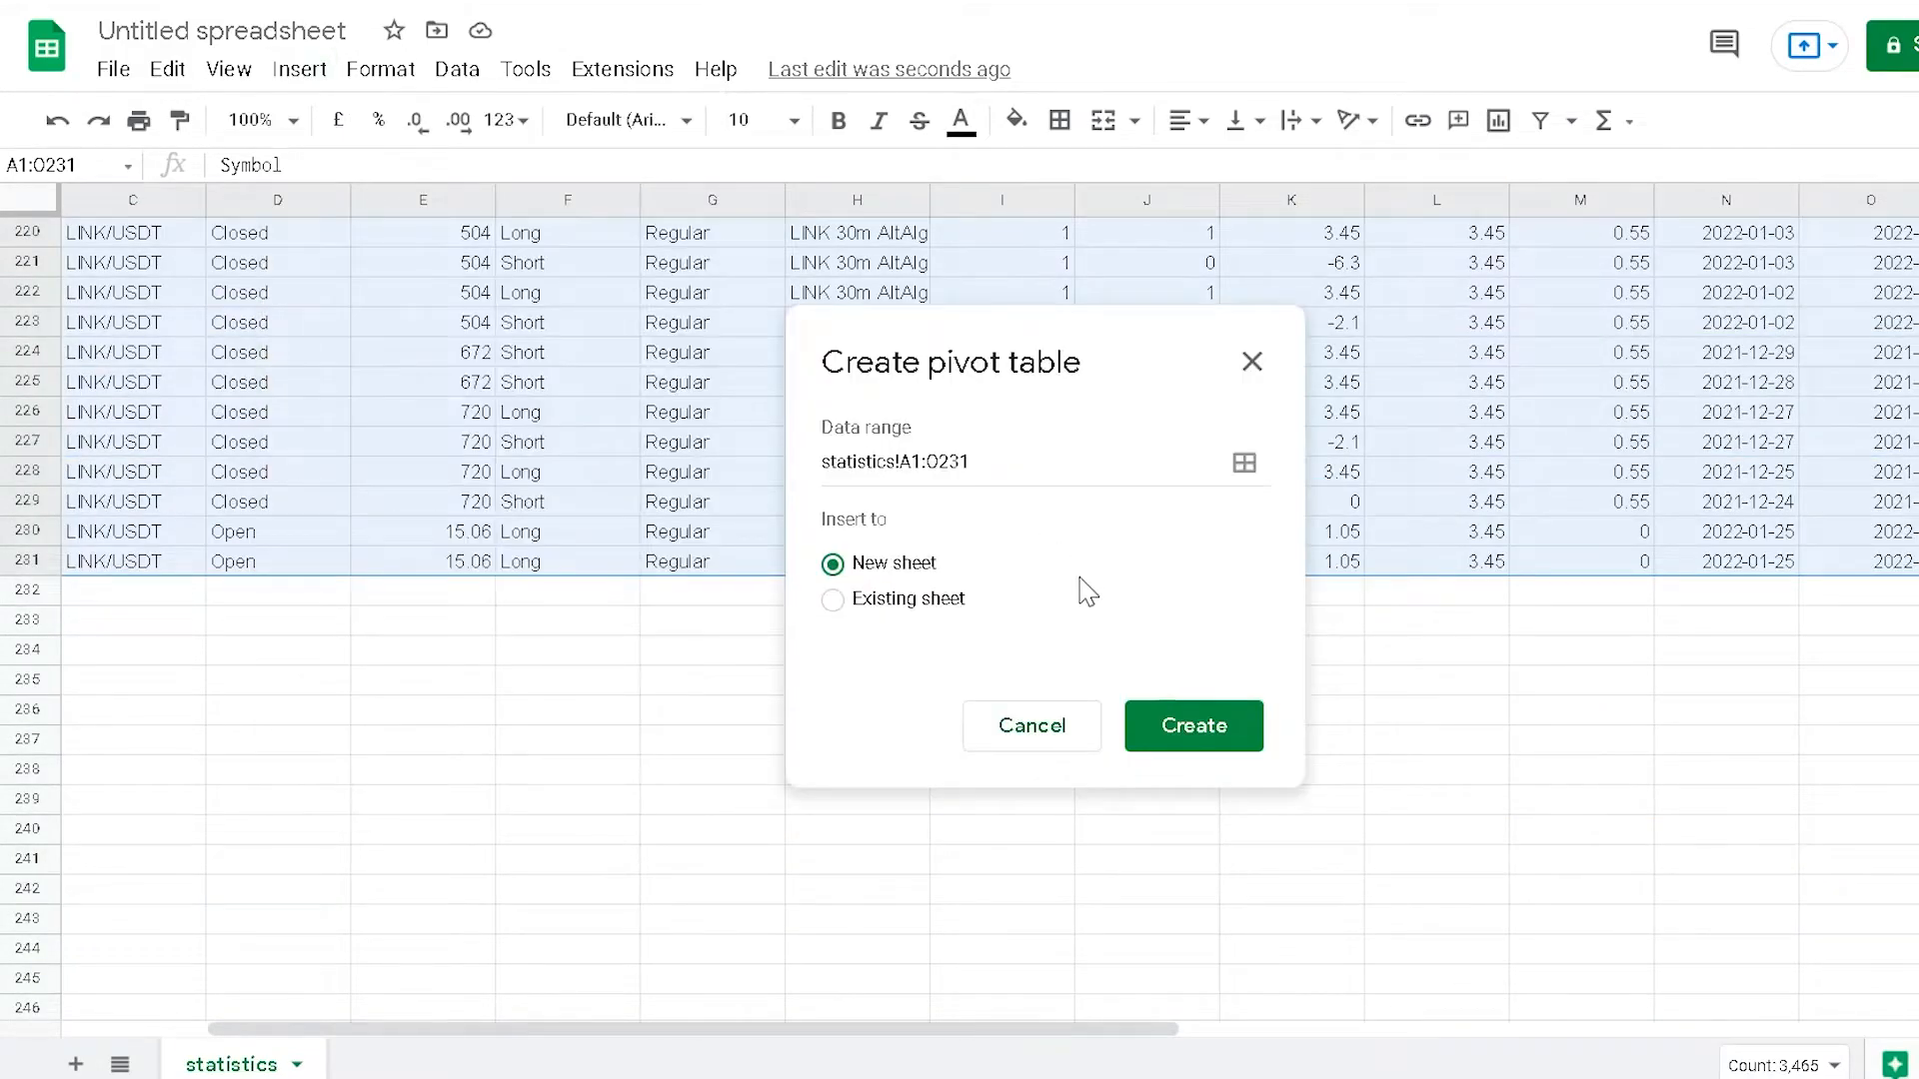
pyautogui.click(1179, 734)
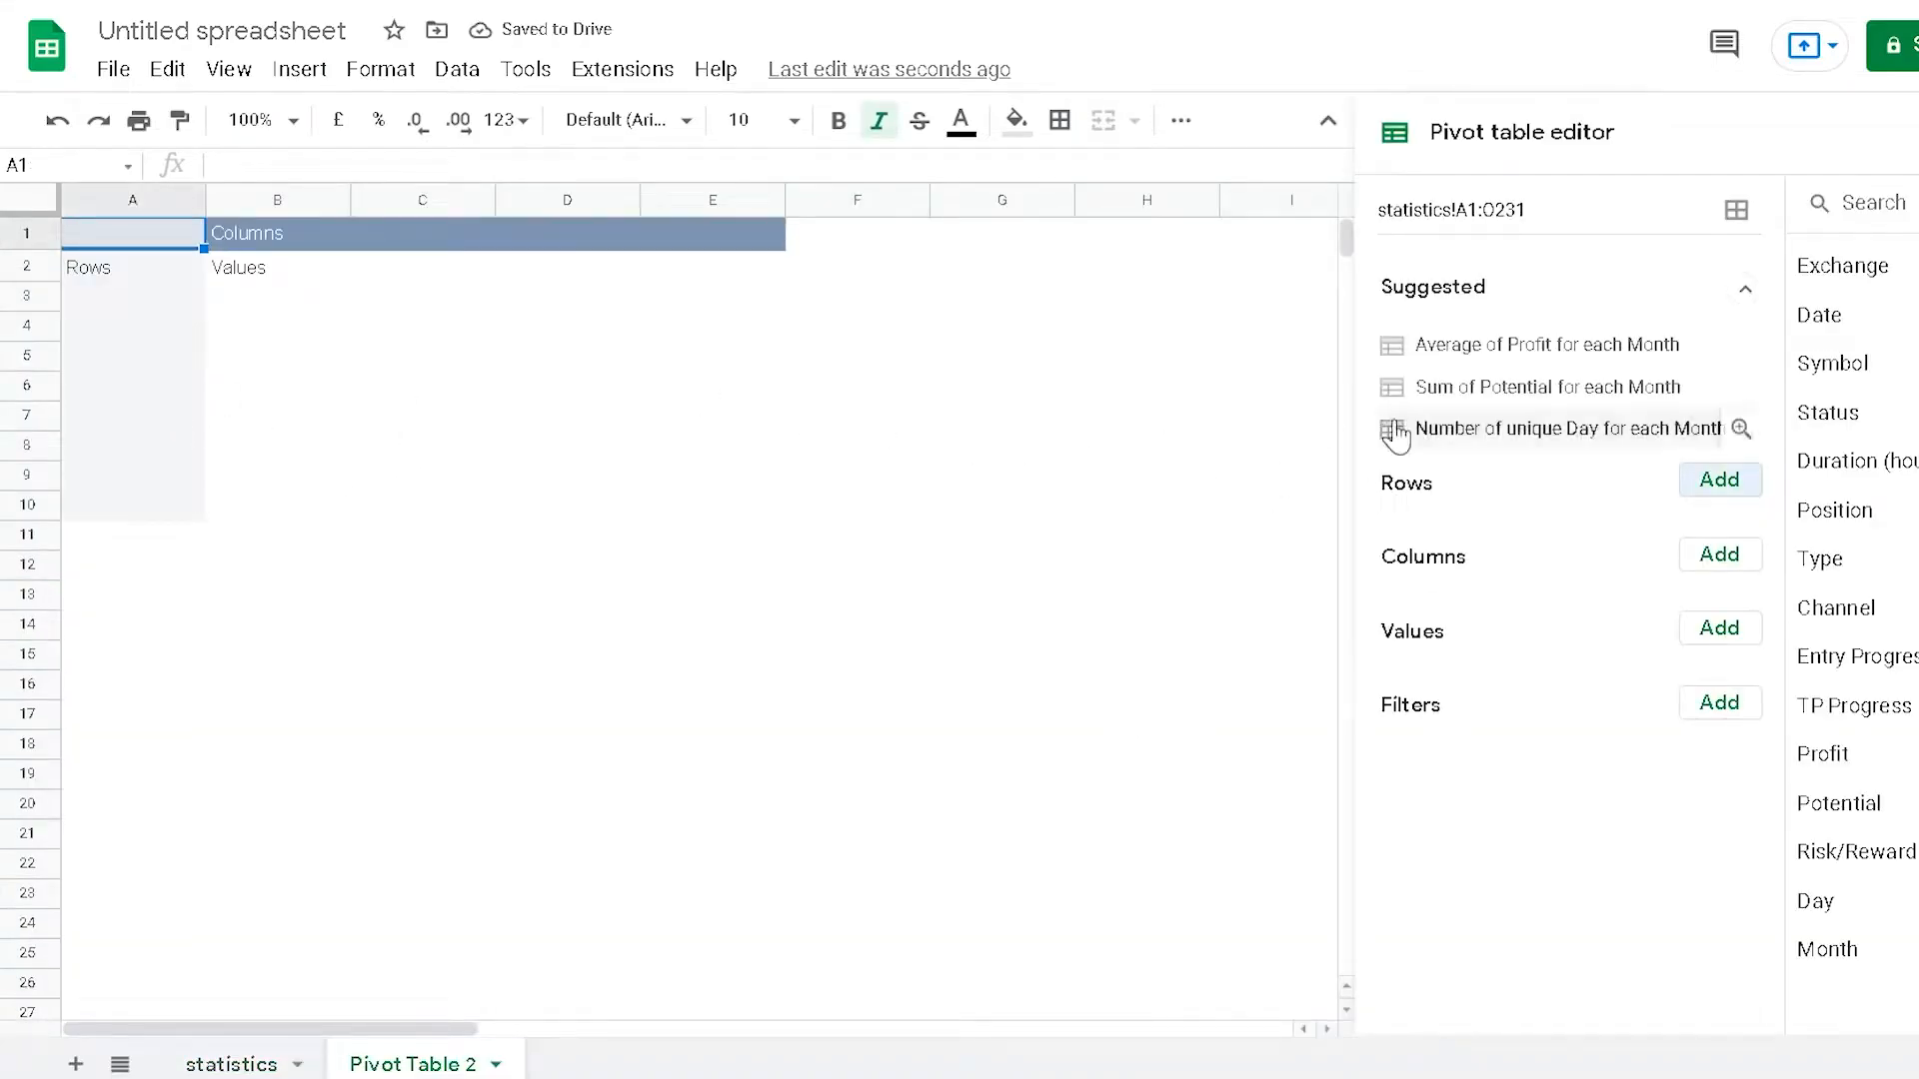
# Step: Add Month, Channel and Position as row groupings in the pivot table
pyautogui.click(1733, 495)
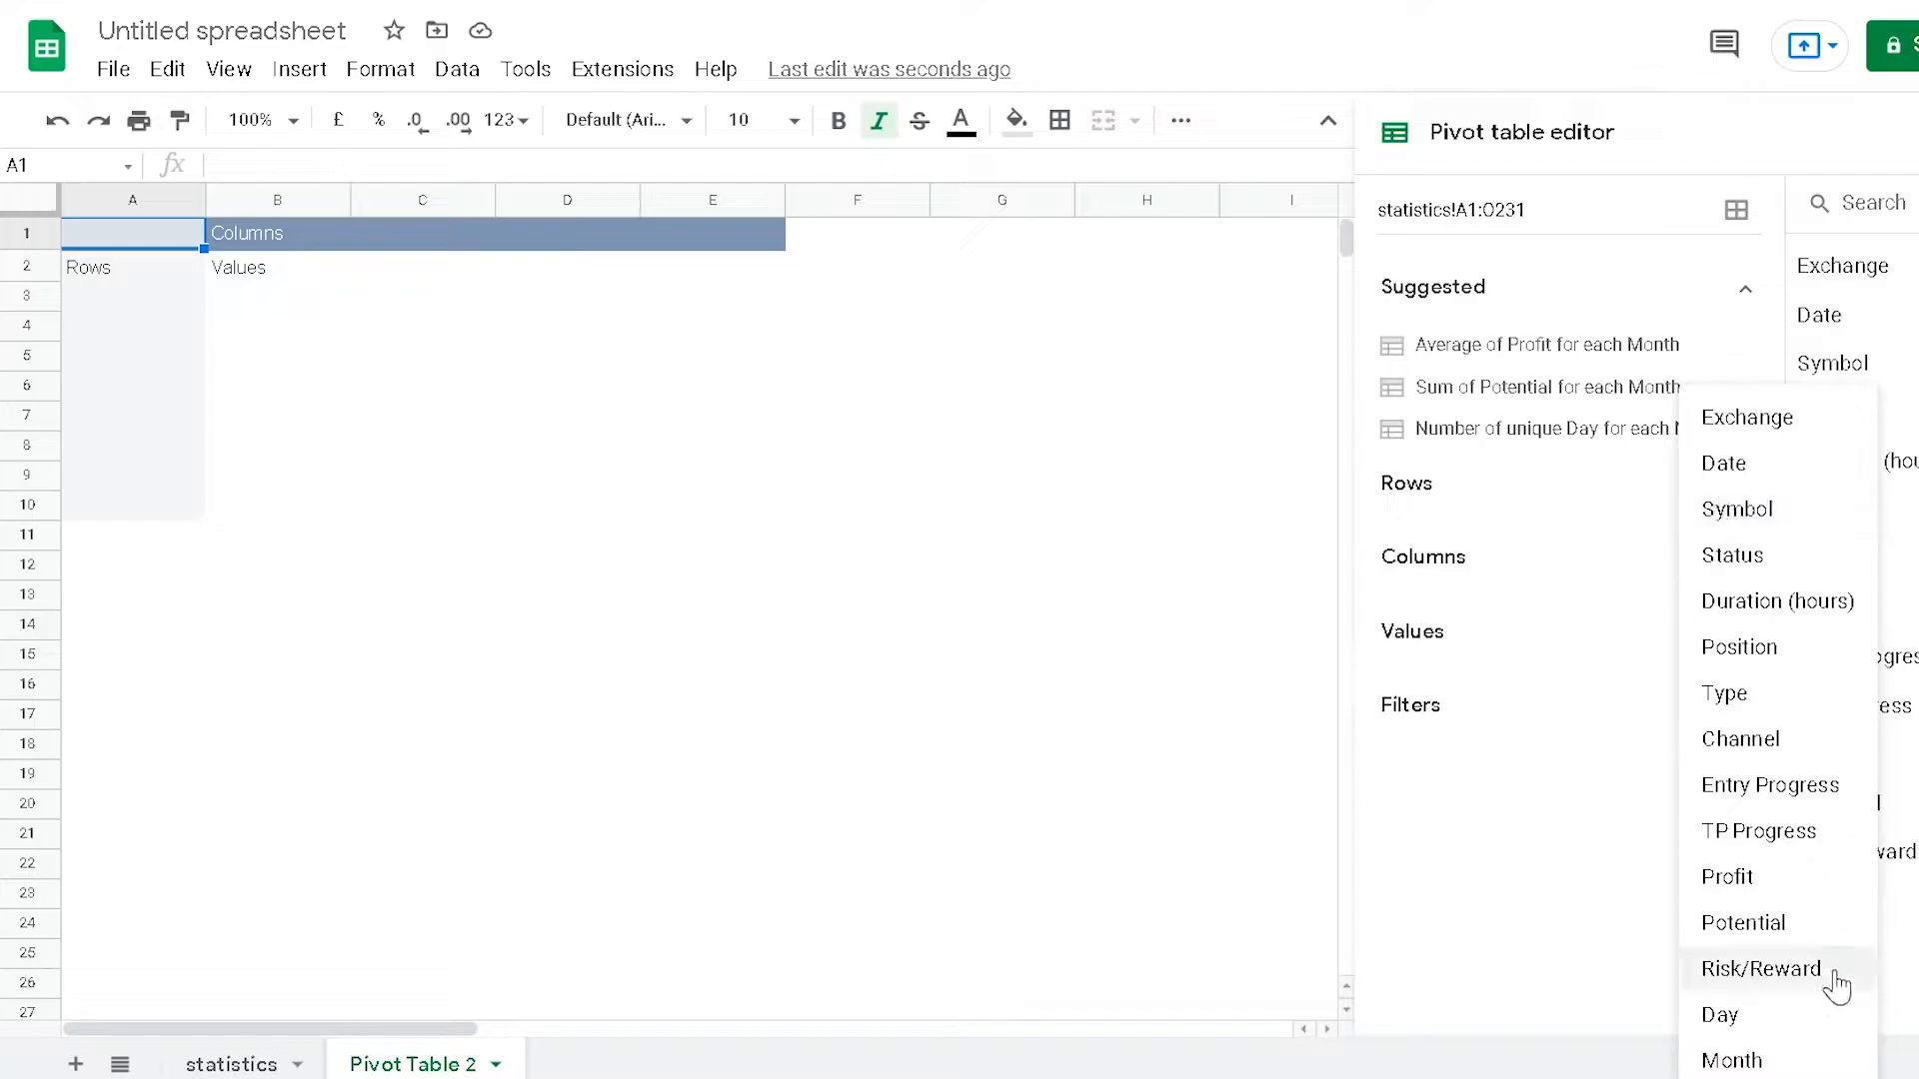
pyautogui.click(1814, 1058)
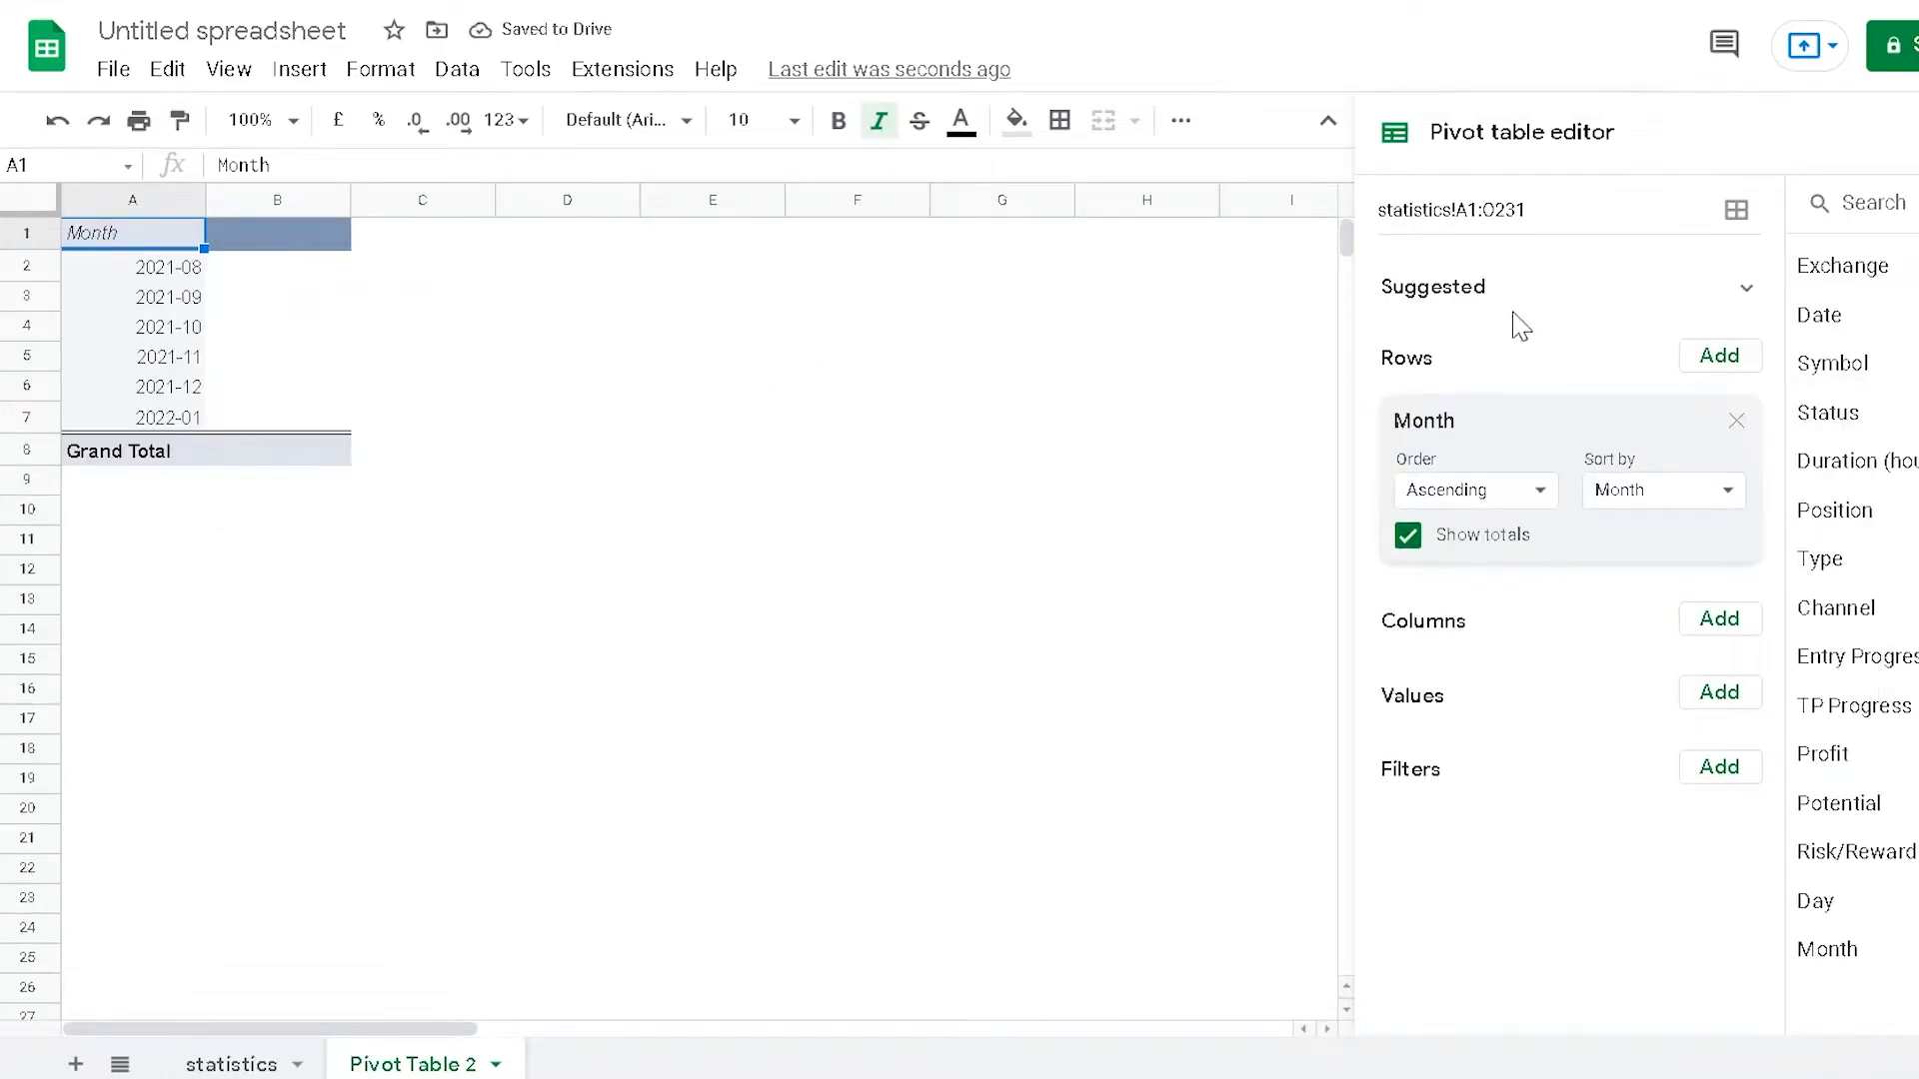
pyautogui.click(1721, 361)
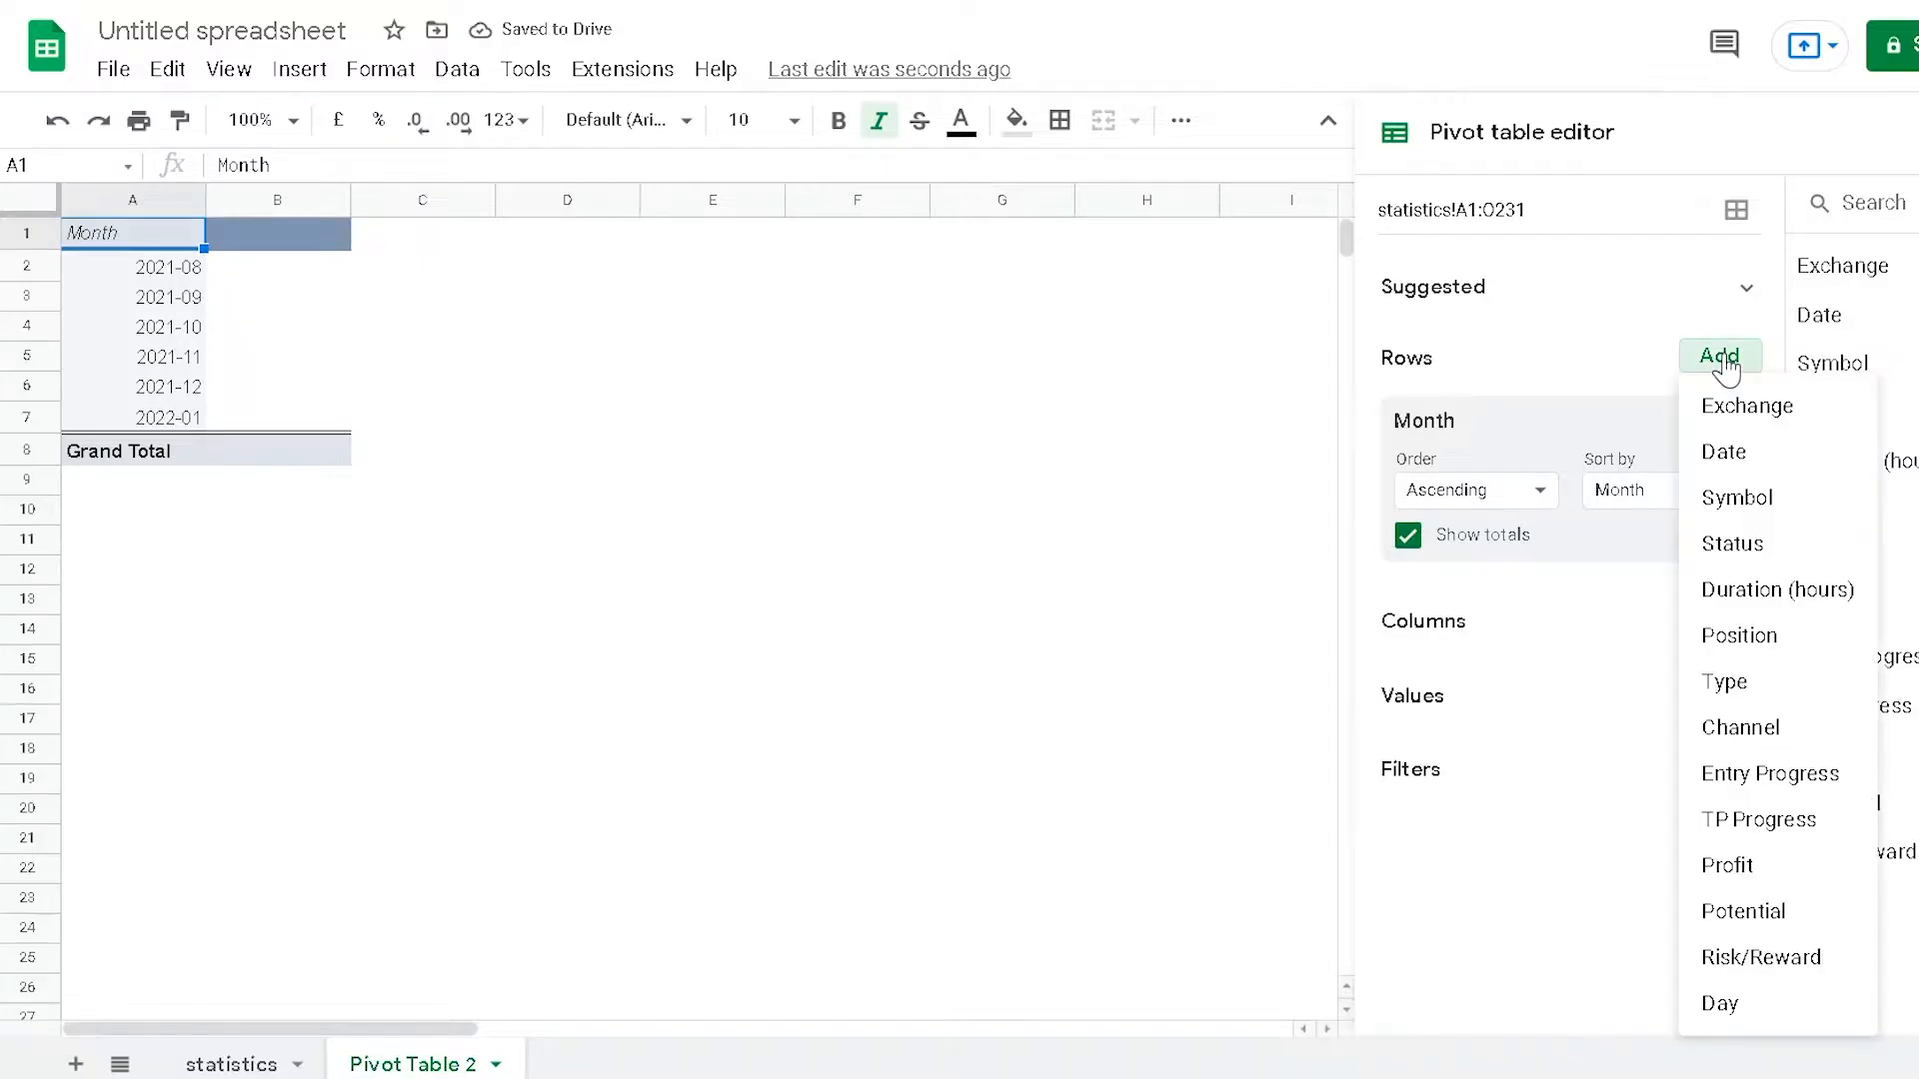
pyautogui.click(1805, 731)
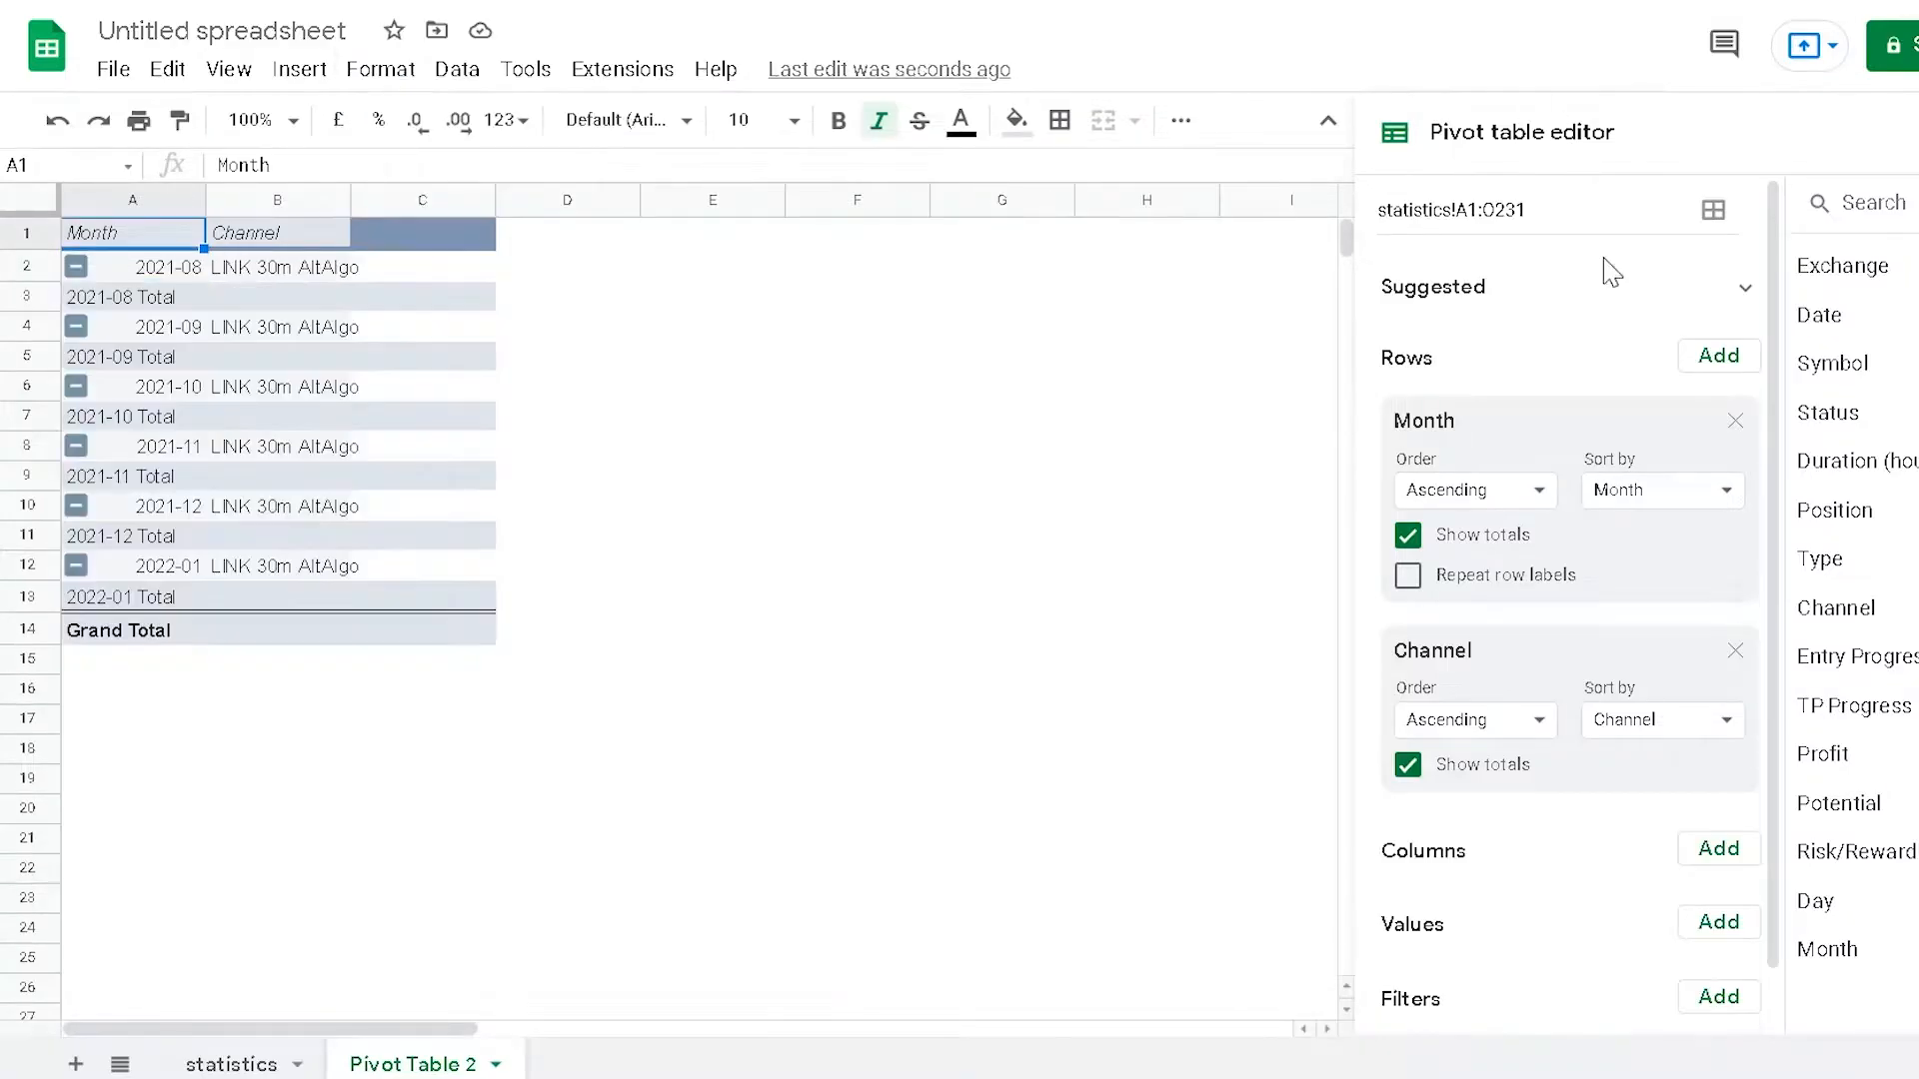
pyautogui.click(1717, 357)
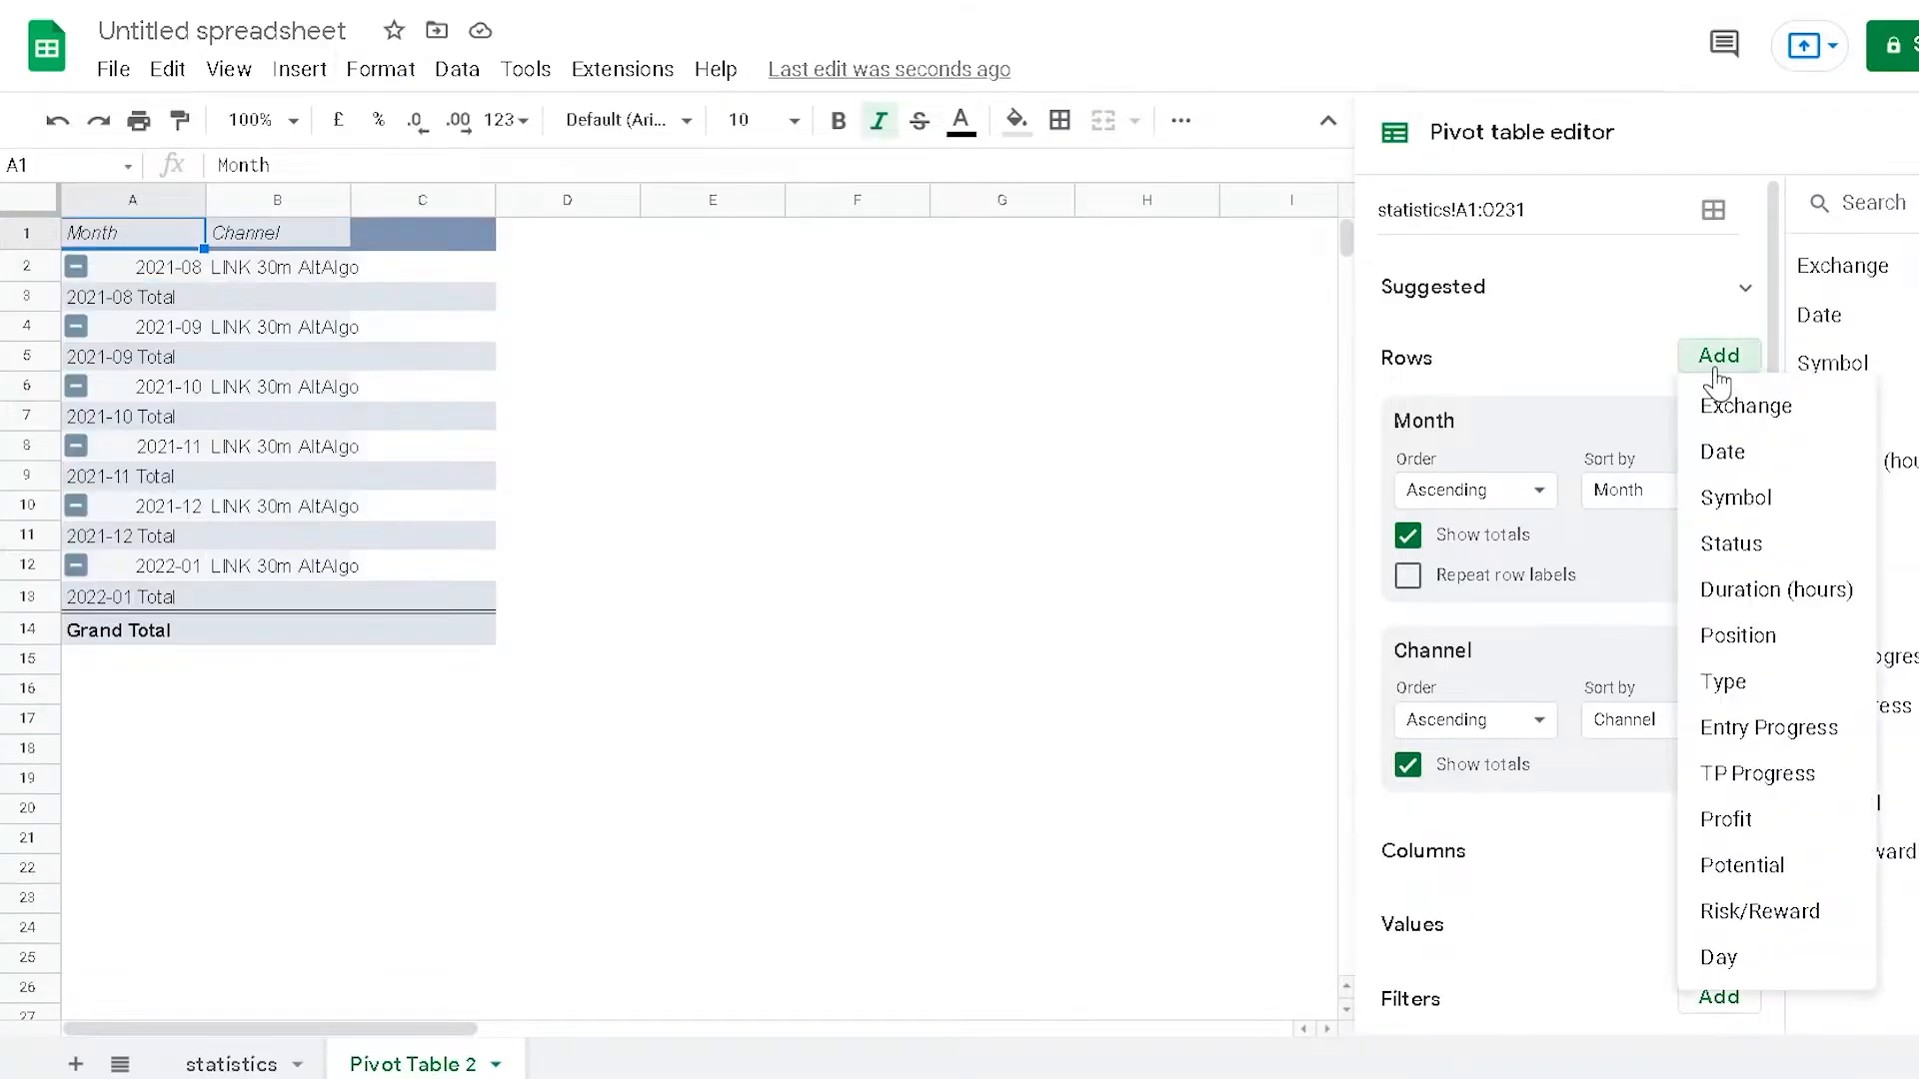
pyautogui.click(1739, 637)
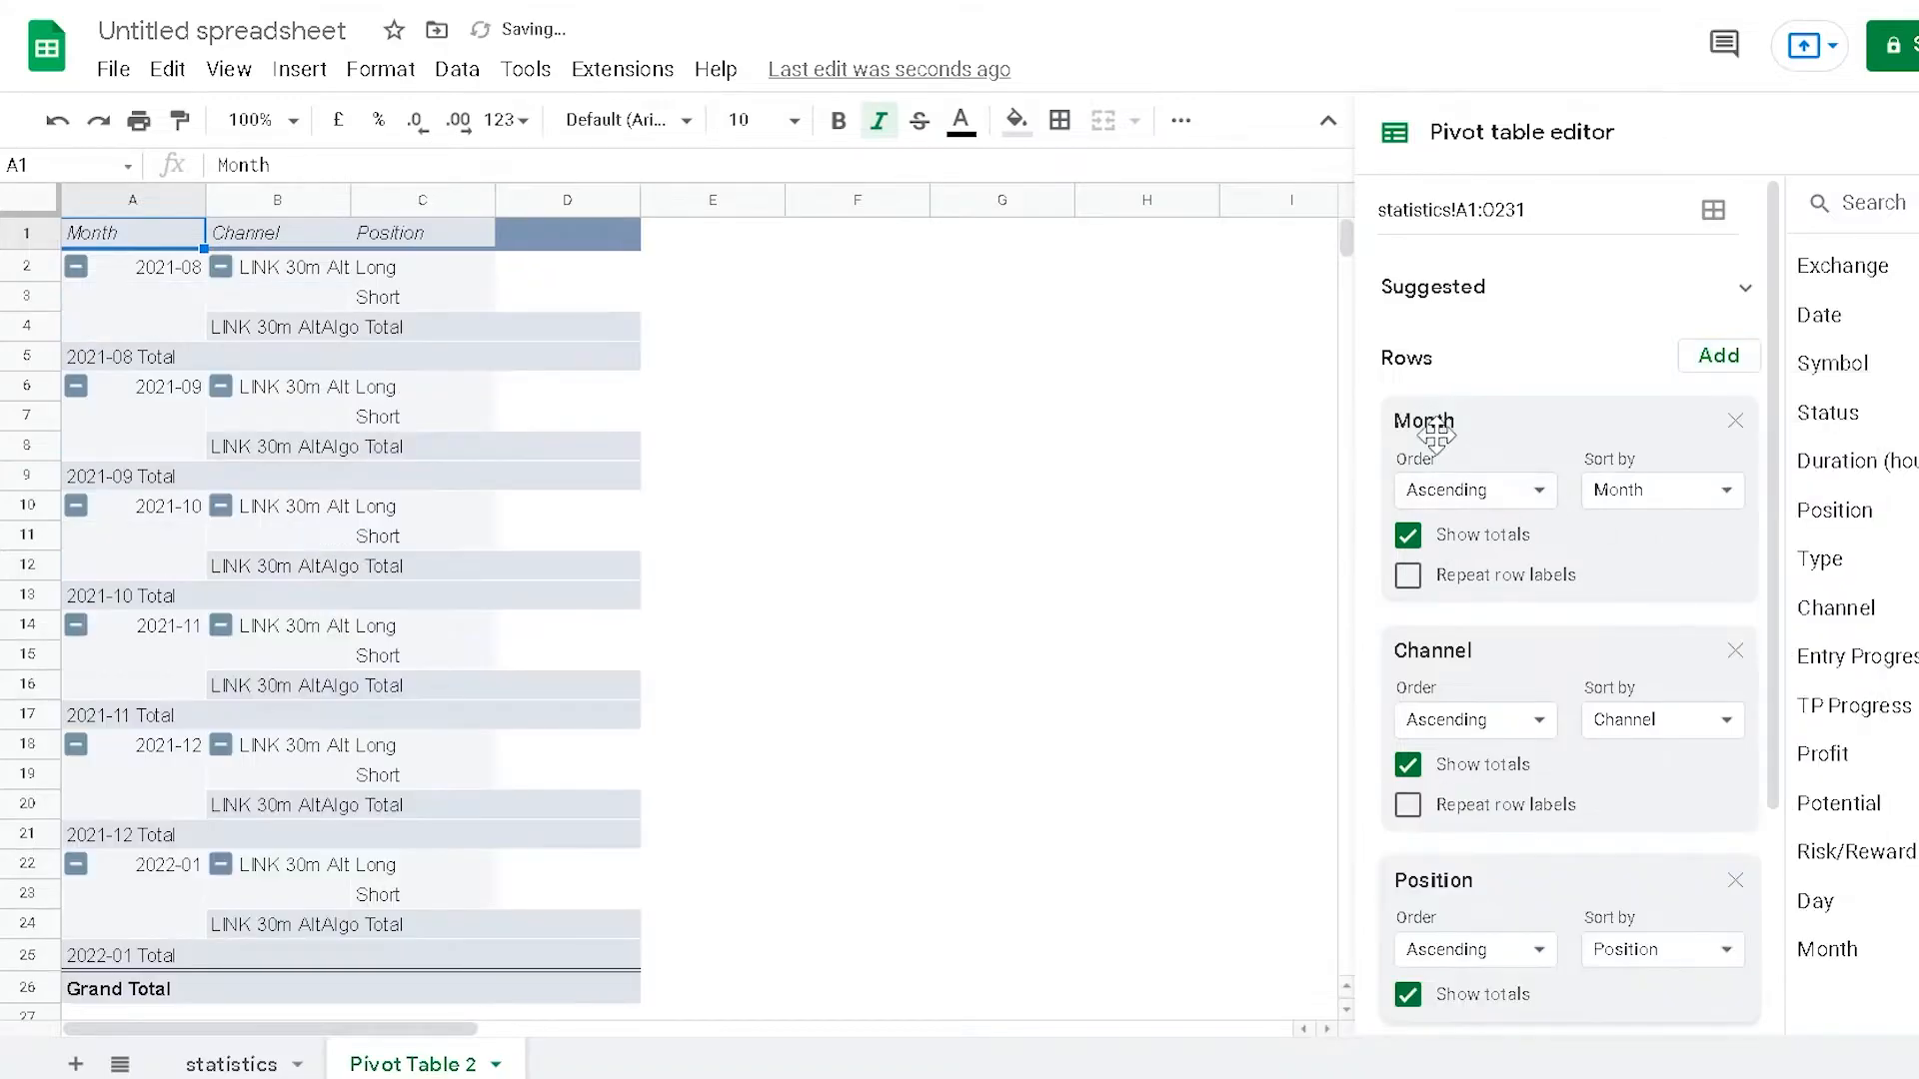
# Step: Add Exchange and Date as further pivot table row groupings and fit the Date column's width to its contents
pyautogui.click(1701, 360)
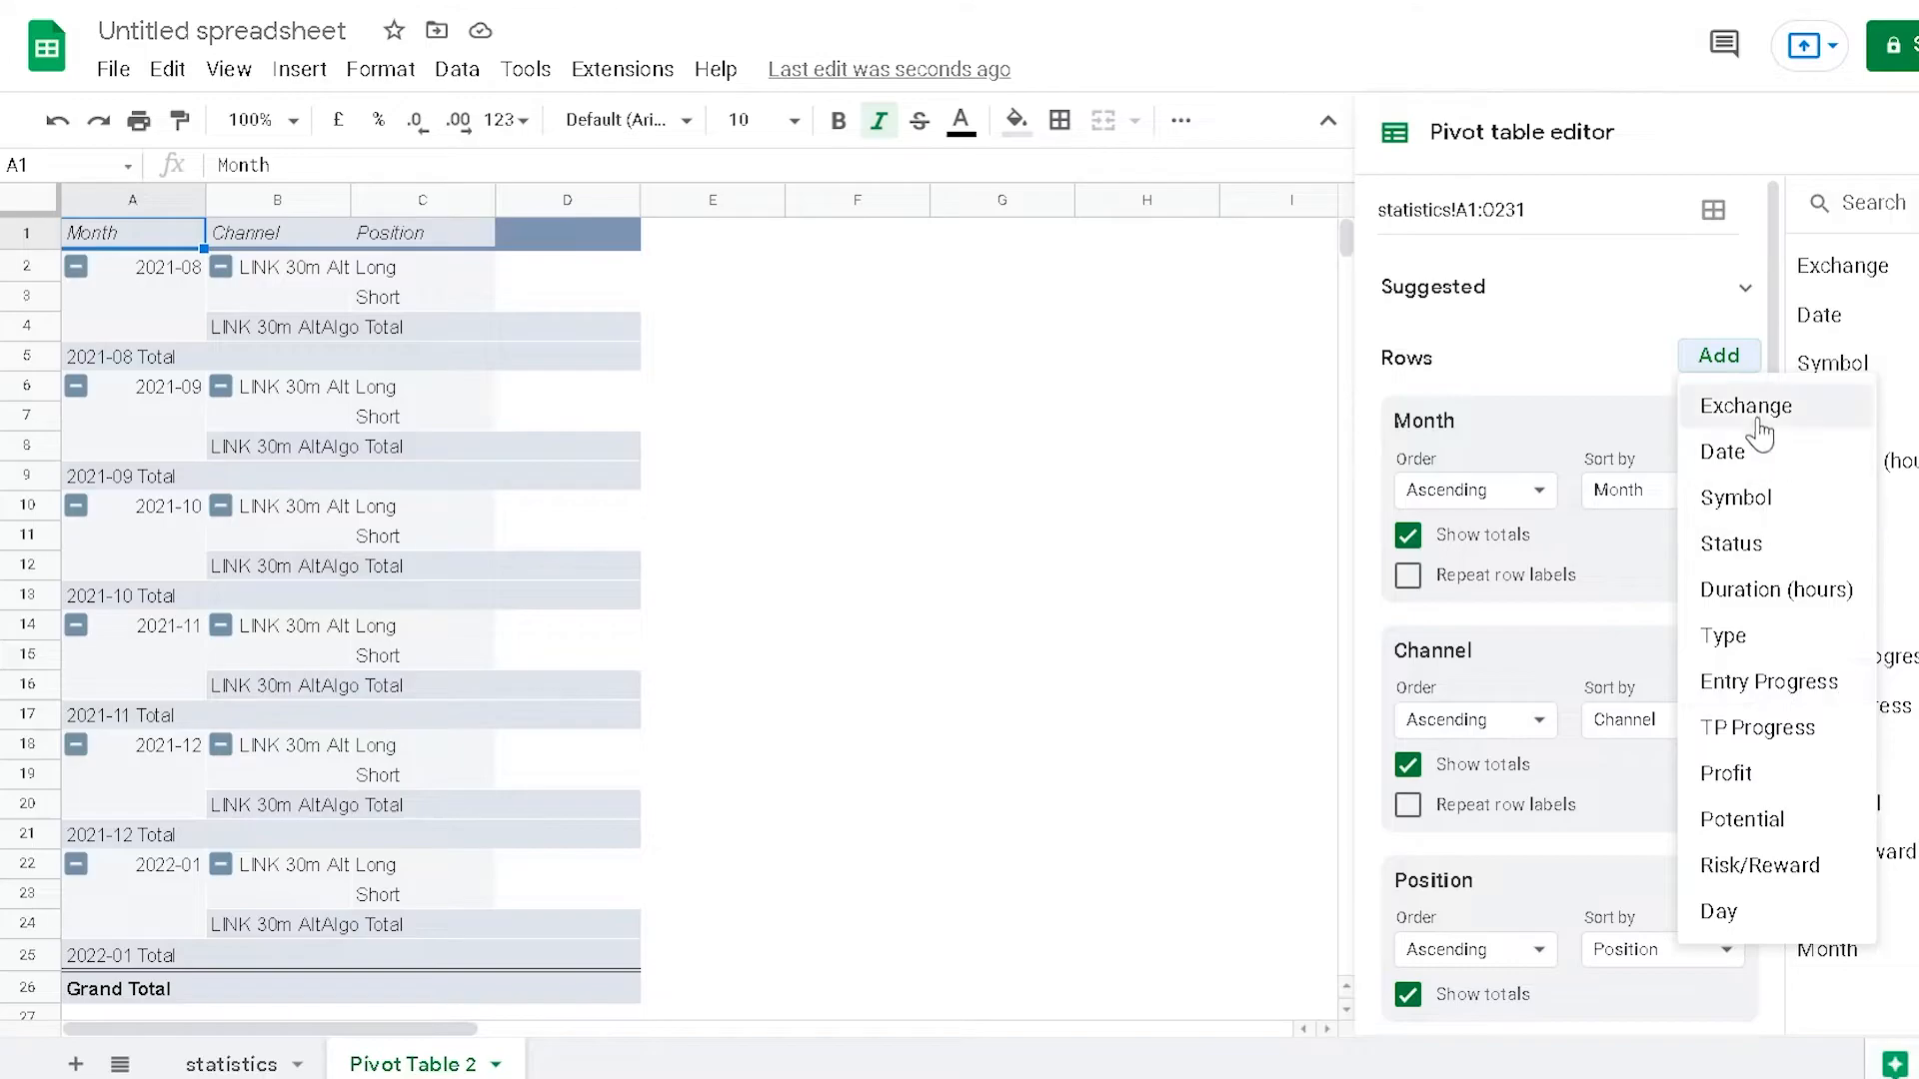
pyautogui.click(1723, 407)
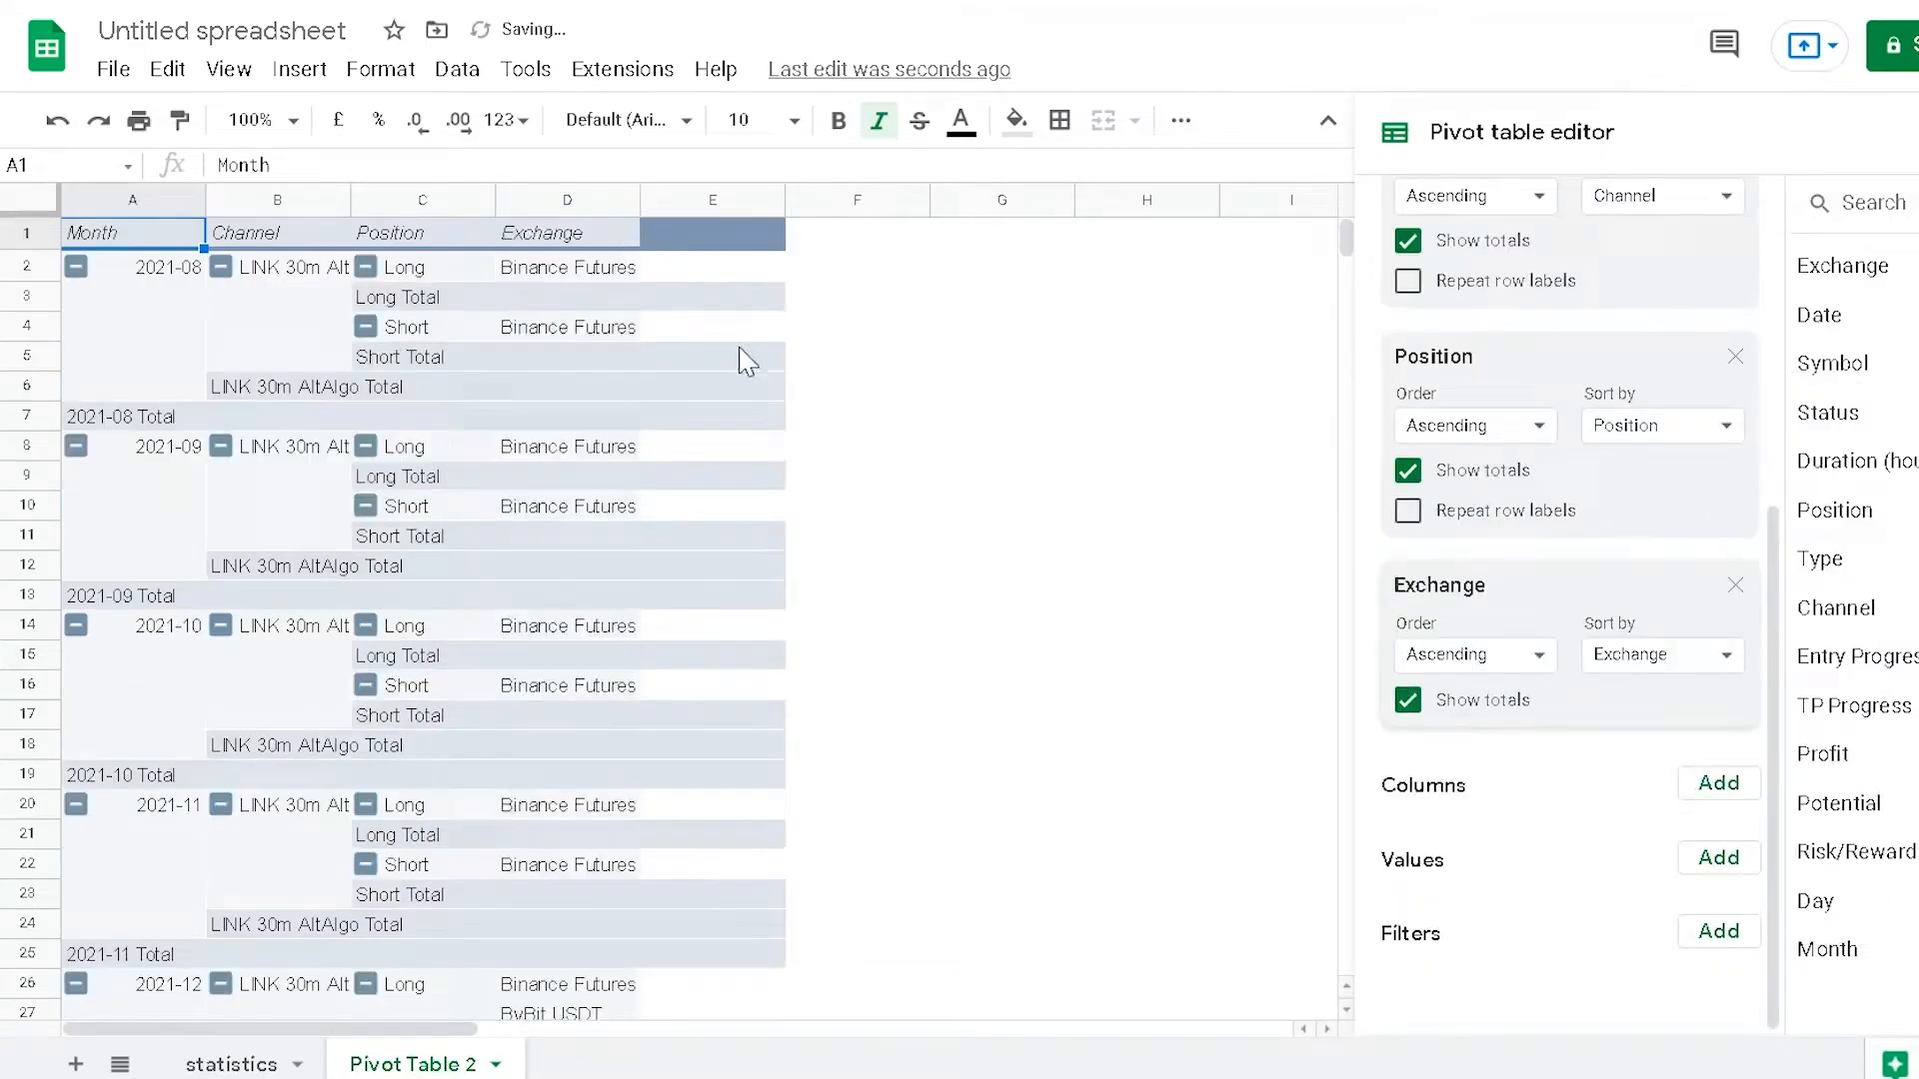
pyautogui.scroll(5, 1585, 359)
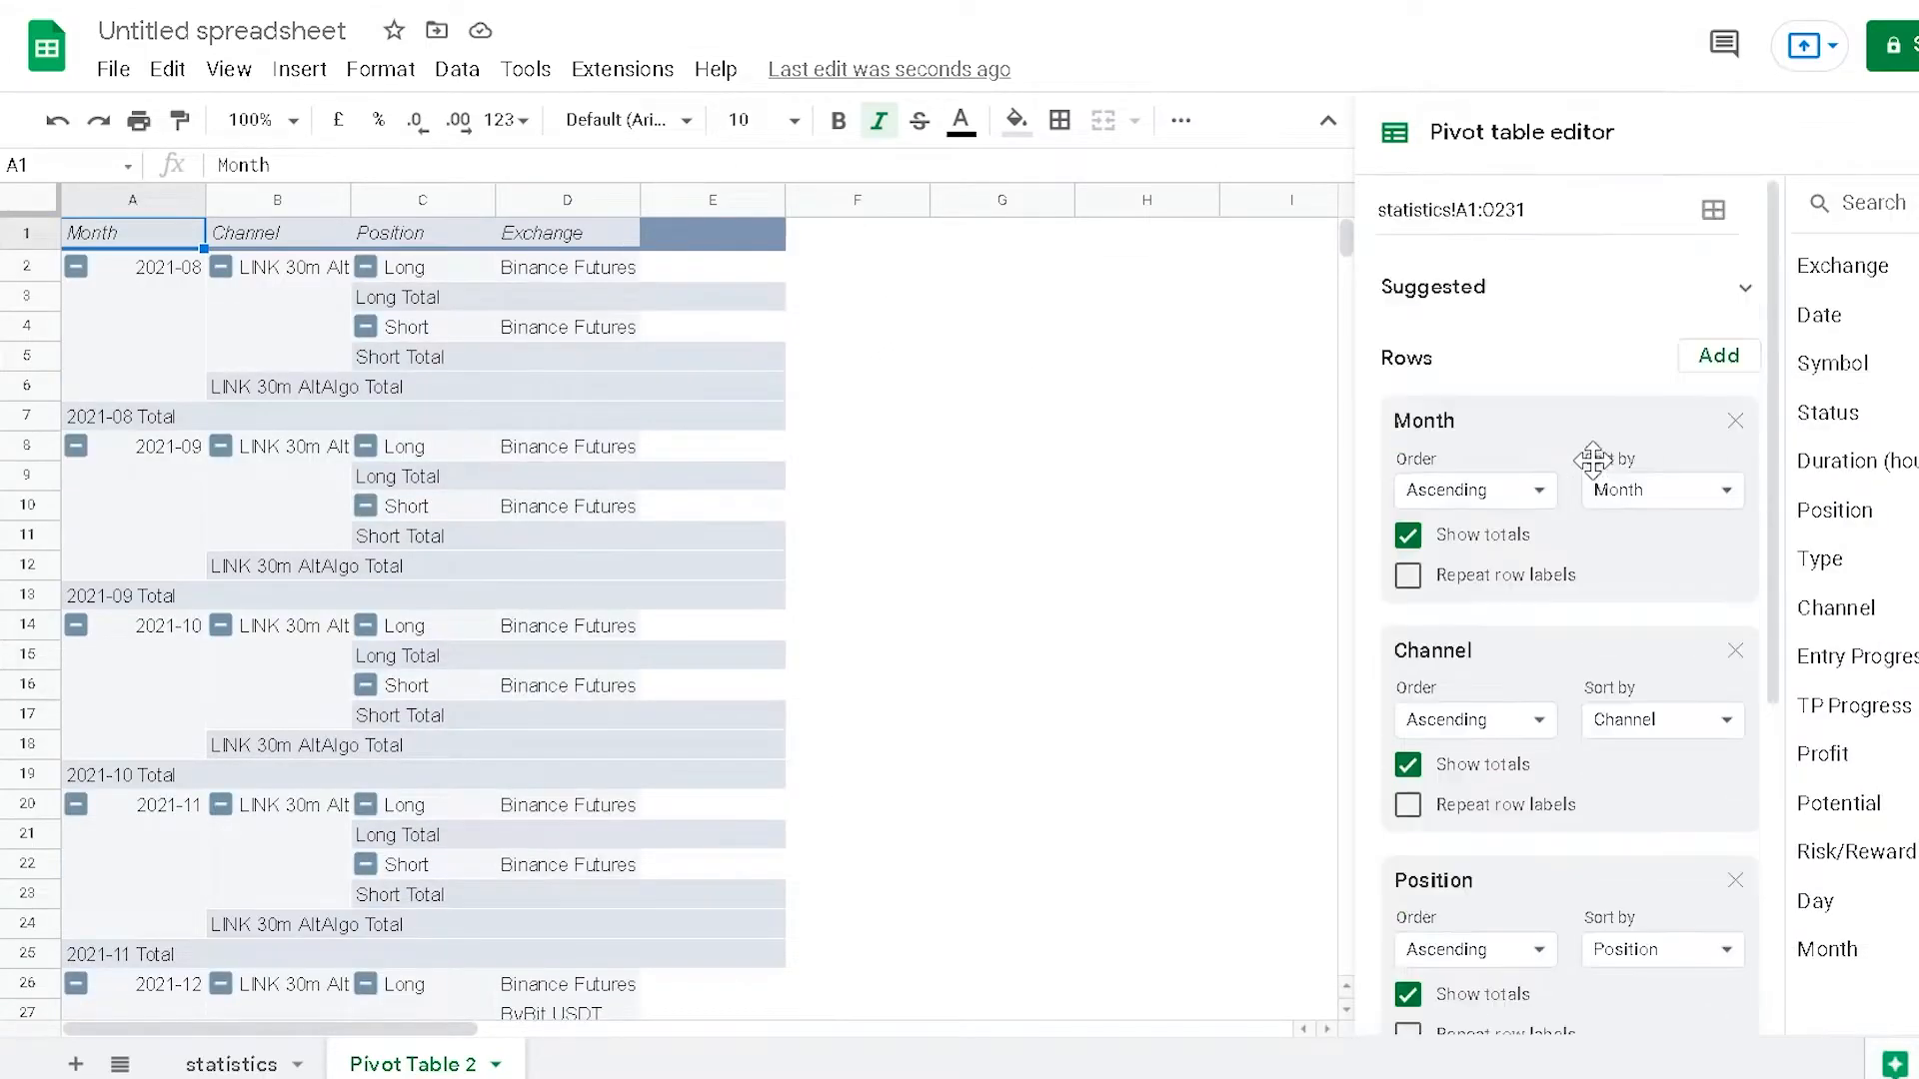
pyautogui.click(1691, 376)
pyautogui.click(1720, 405)
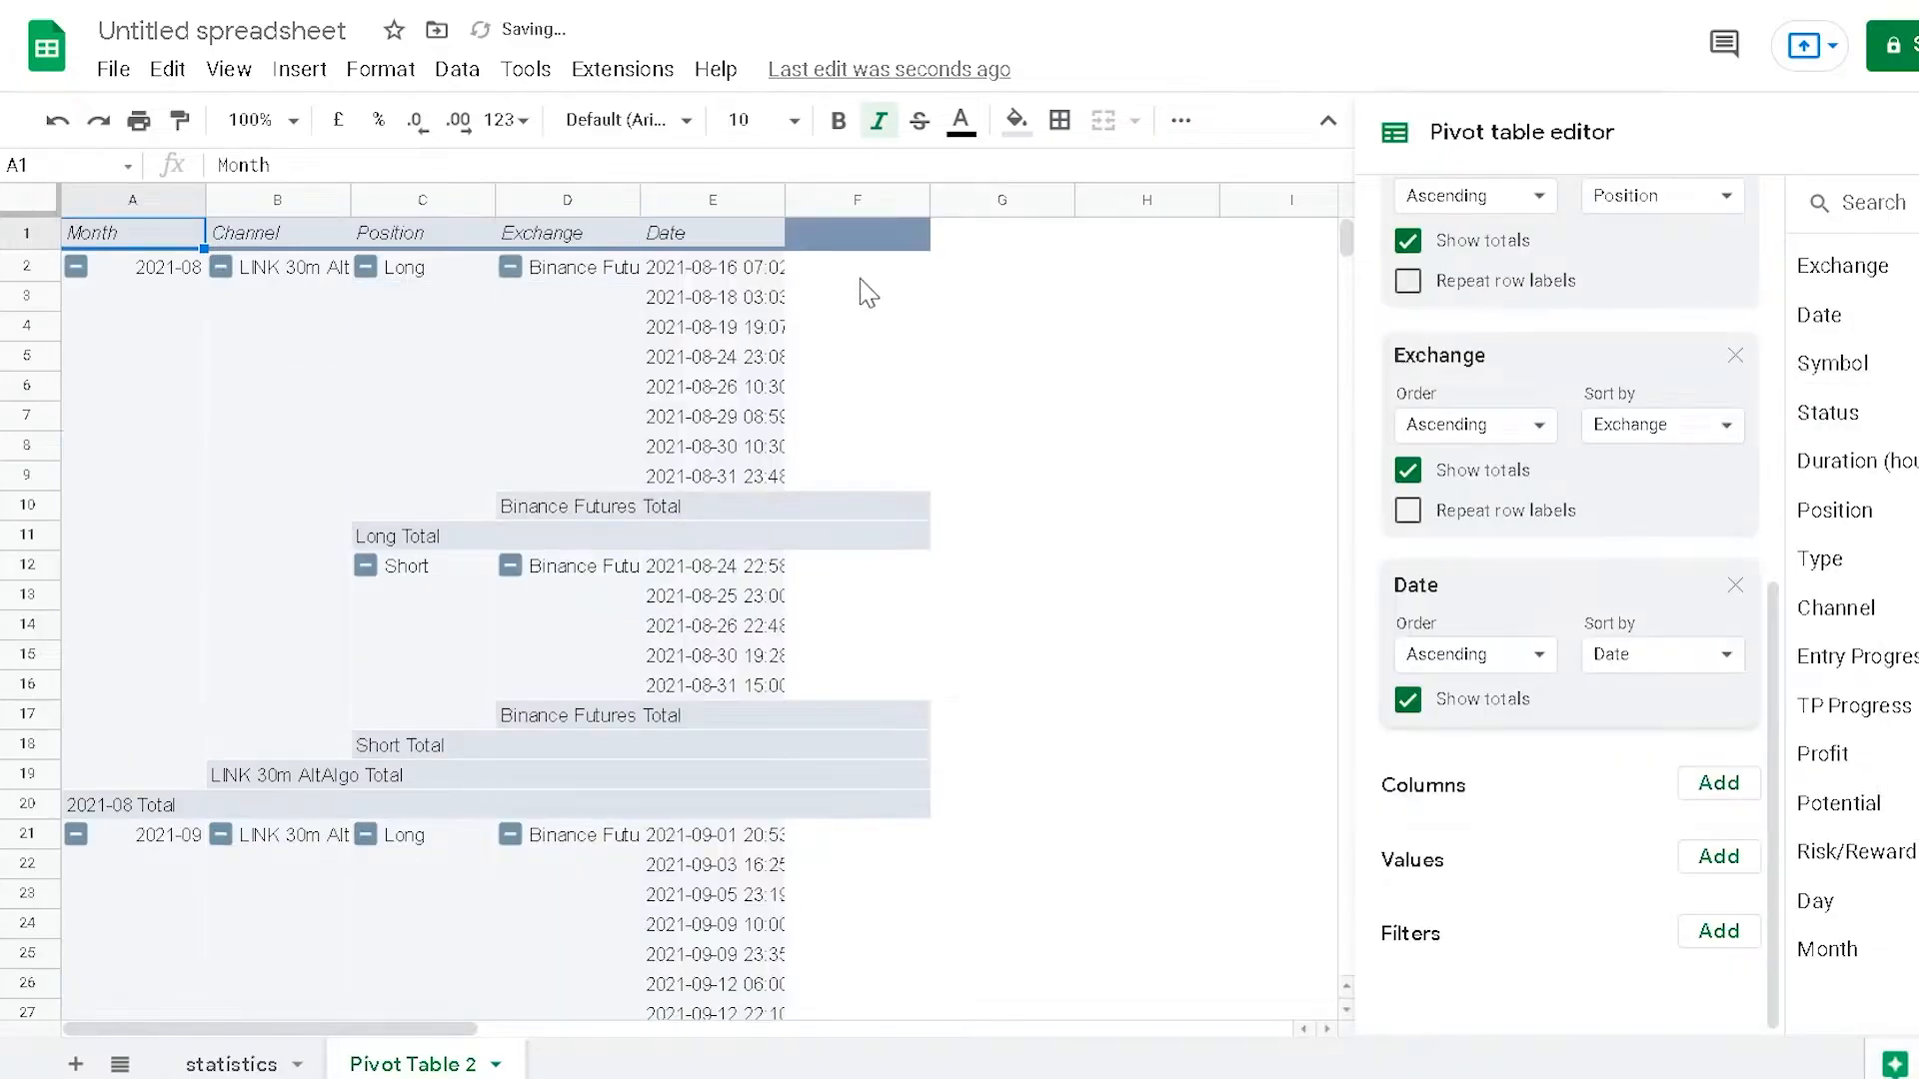
pyautogui.doubleClick(785, 200)
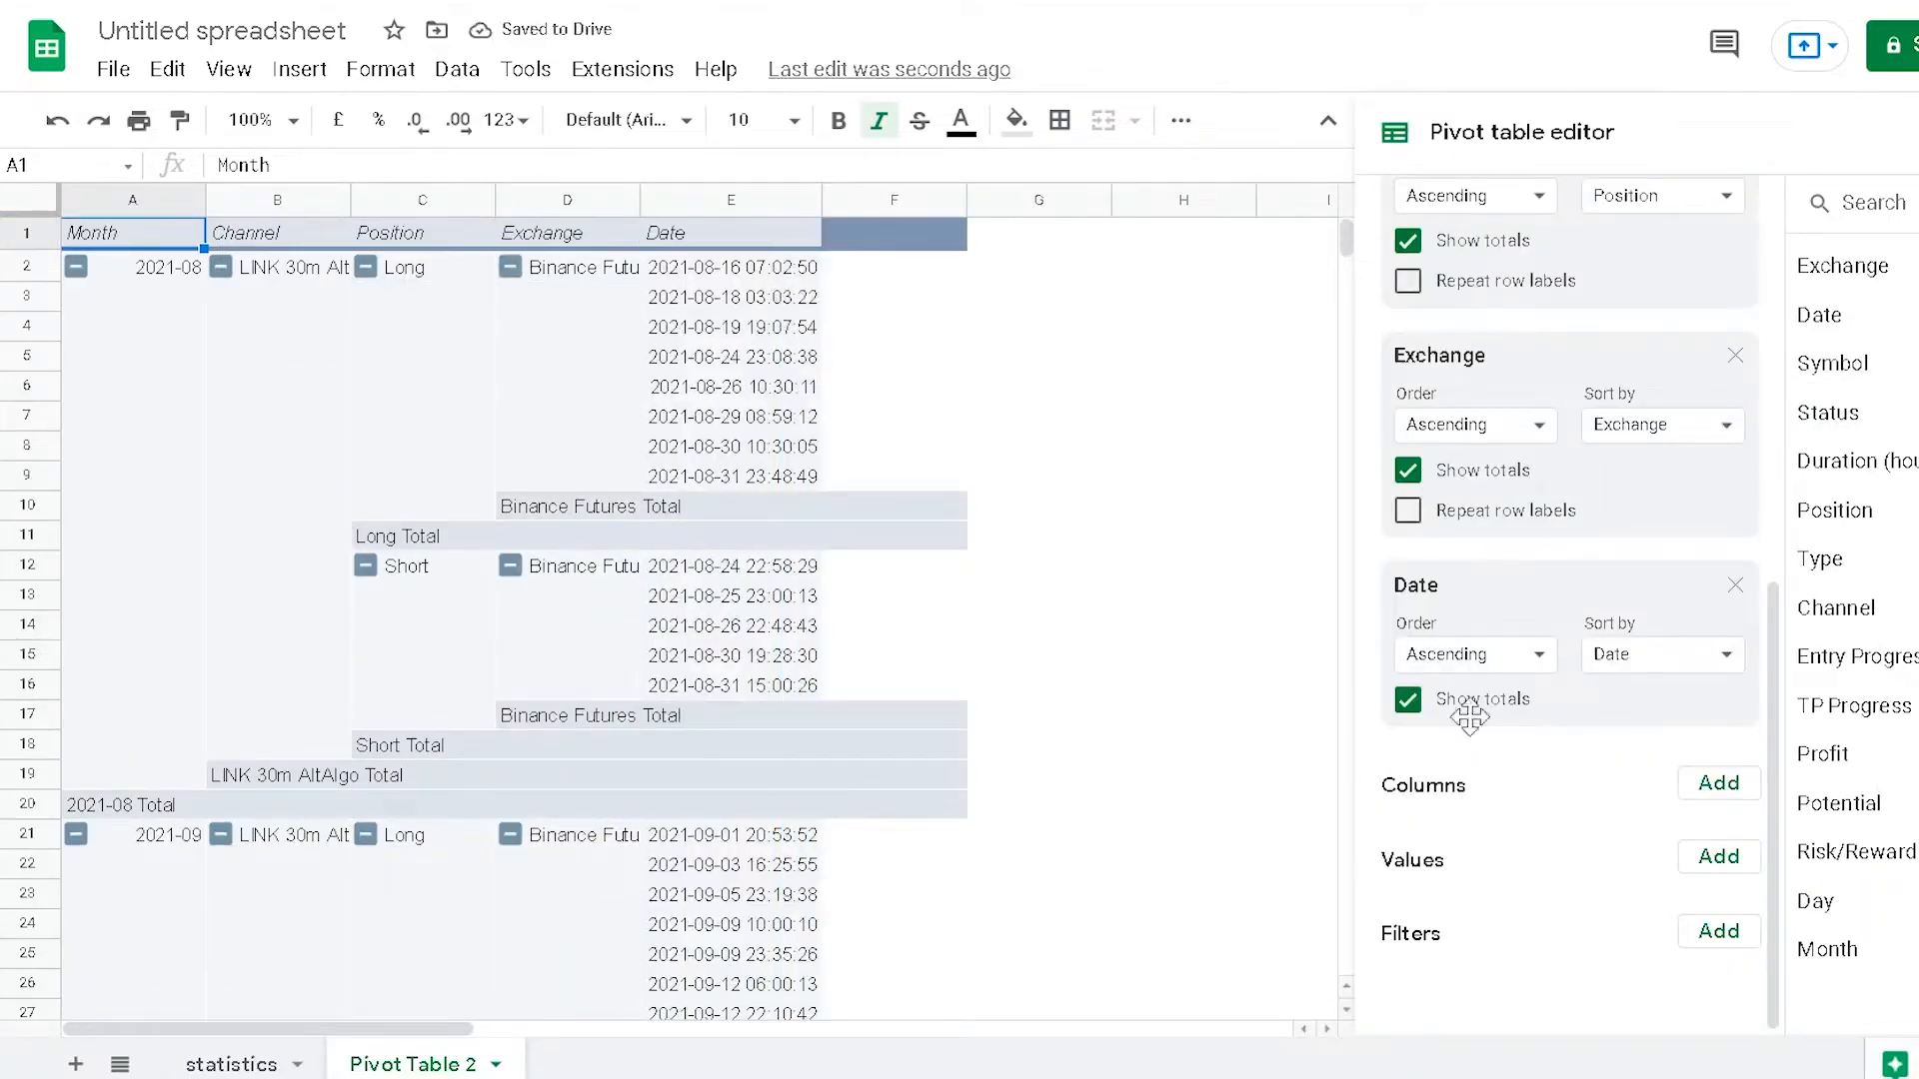
# Step: Add Profit as a summed pivot table value and rename its column heading to Profit %
pyautogui.click(1719, 859)
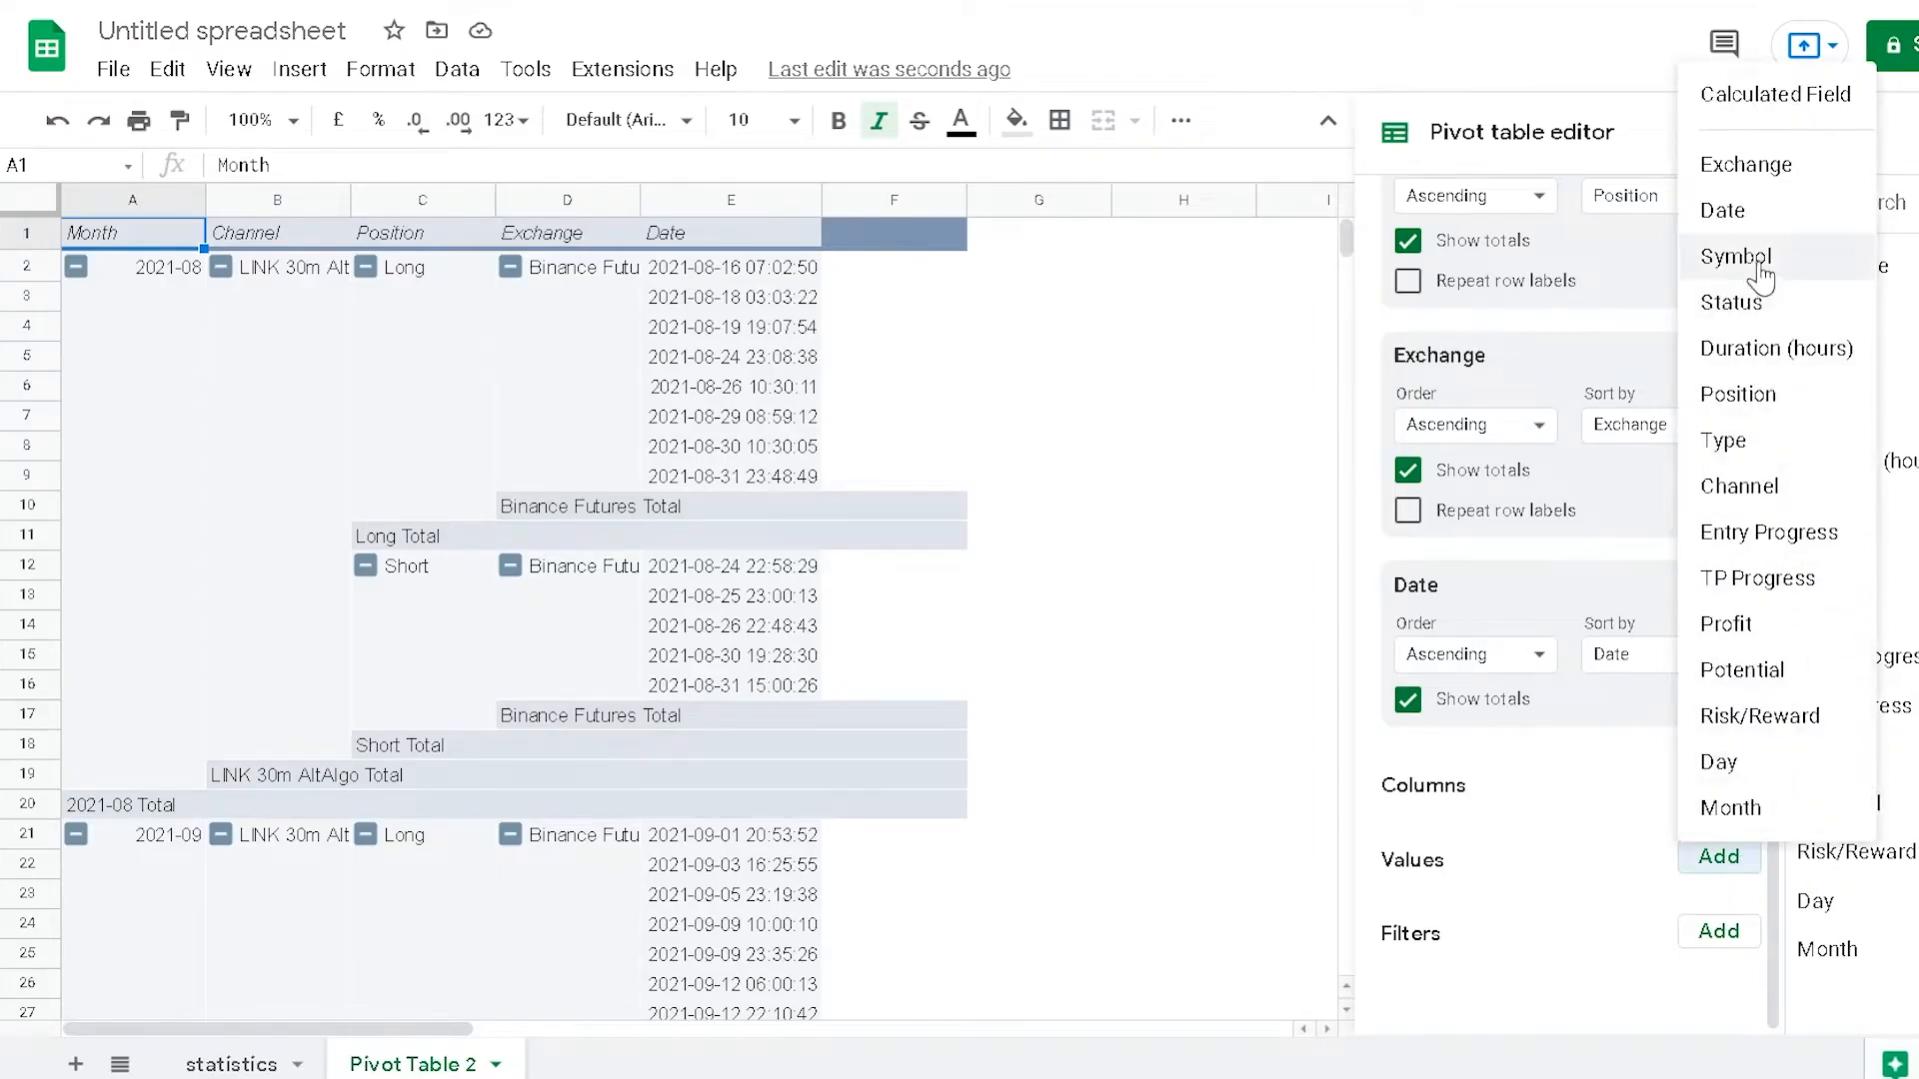
pyautogui.click(1729, 624)
pyautogui.scroll(-2, 1579, 878)
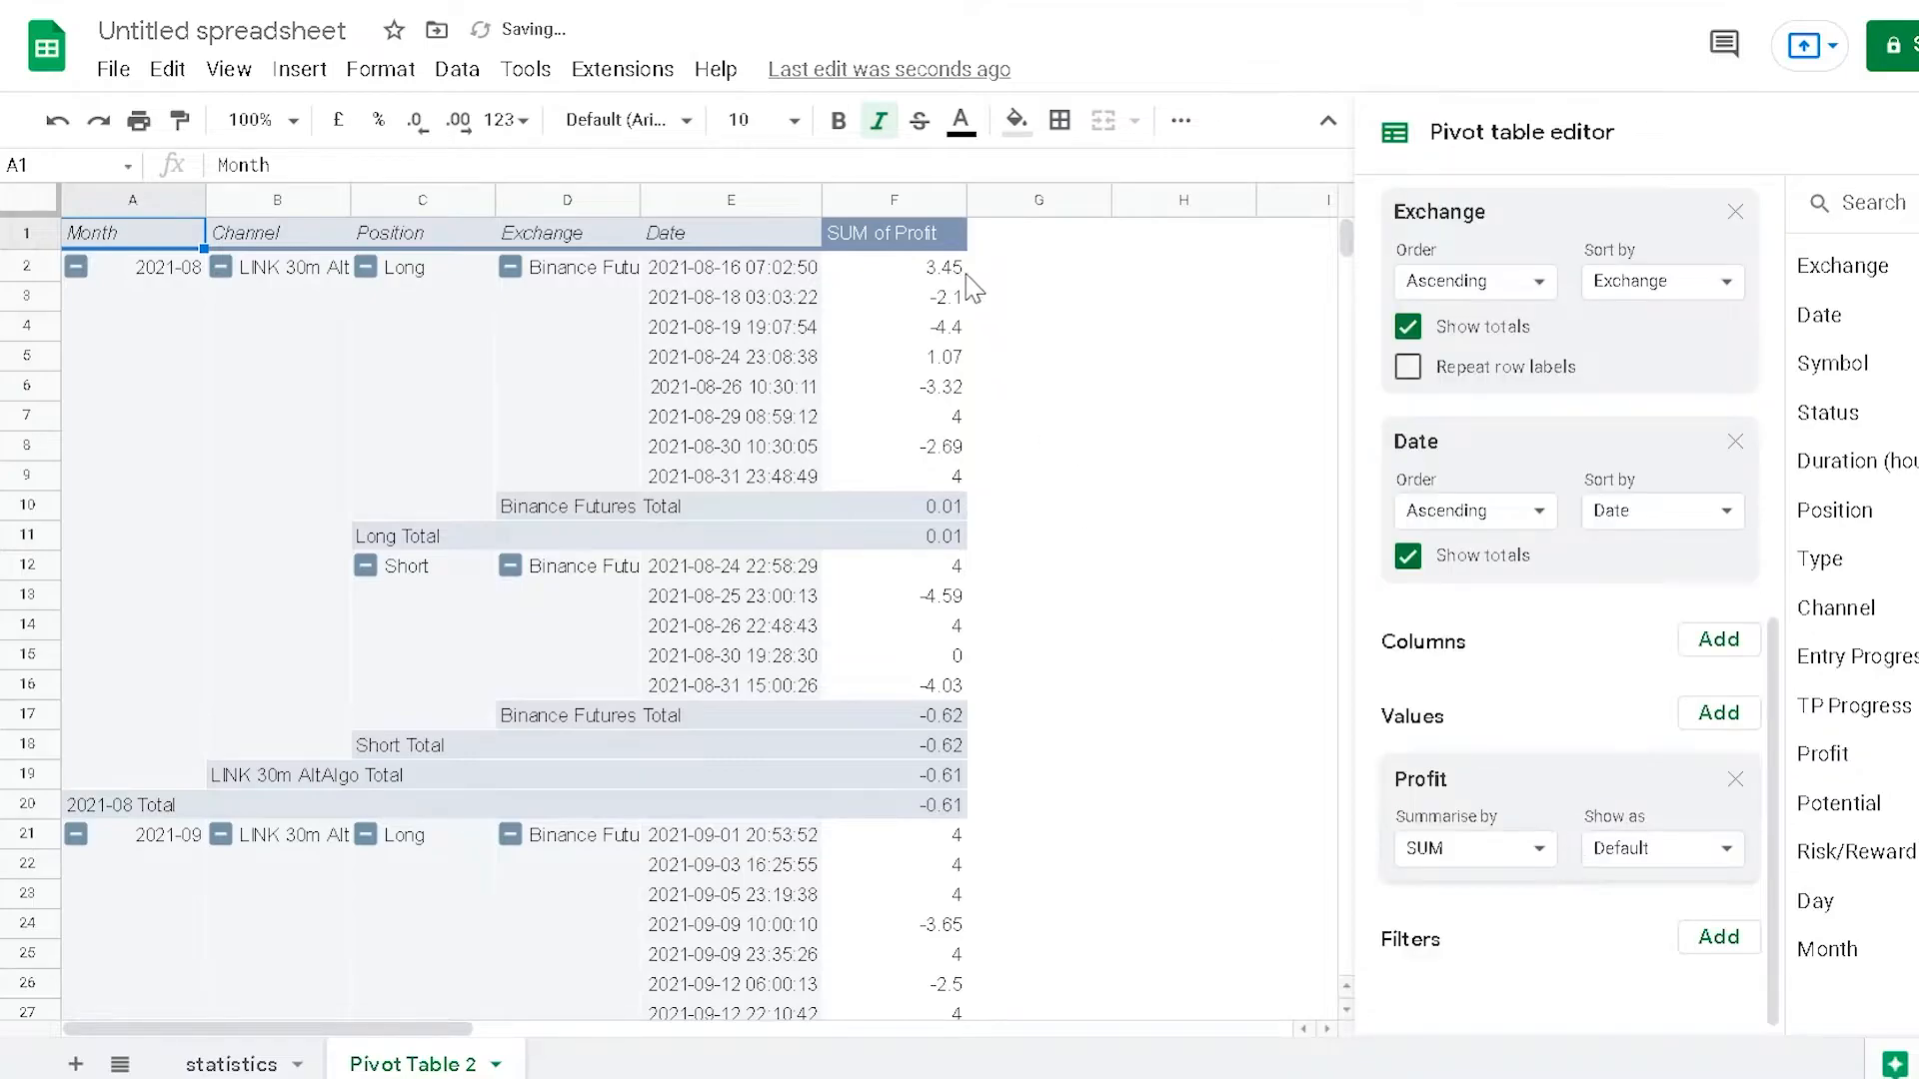
pyautogui.doubleClick(910, 238)
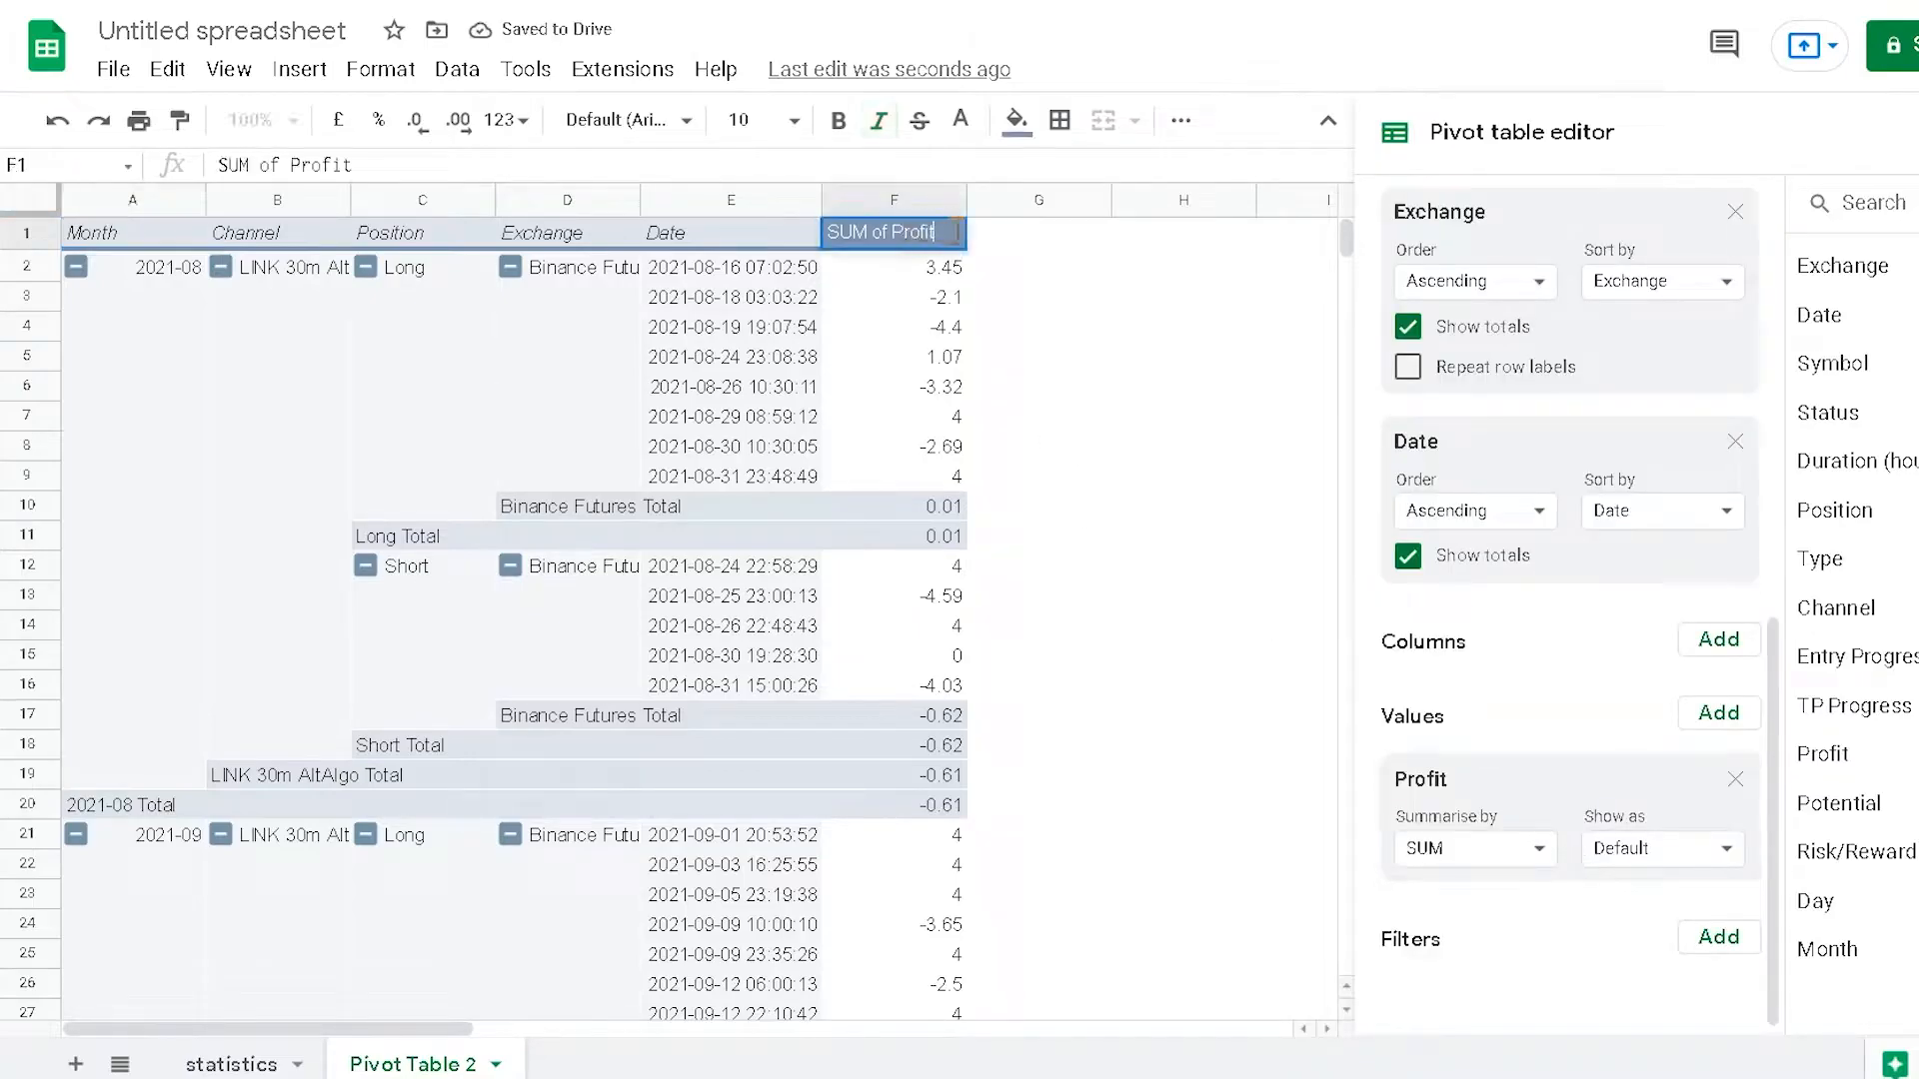
pyautogui.press('BackSpace')
pyautogui.press('BackSpace')
pyautogui.press('BackSpace')
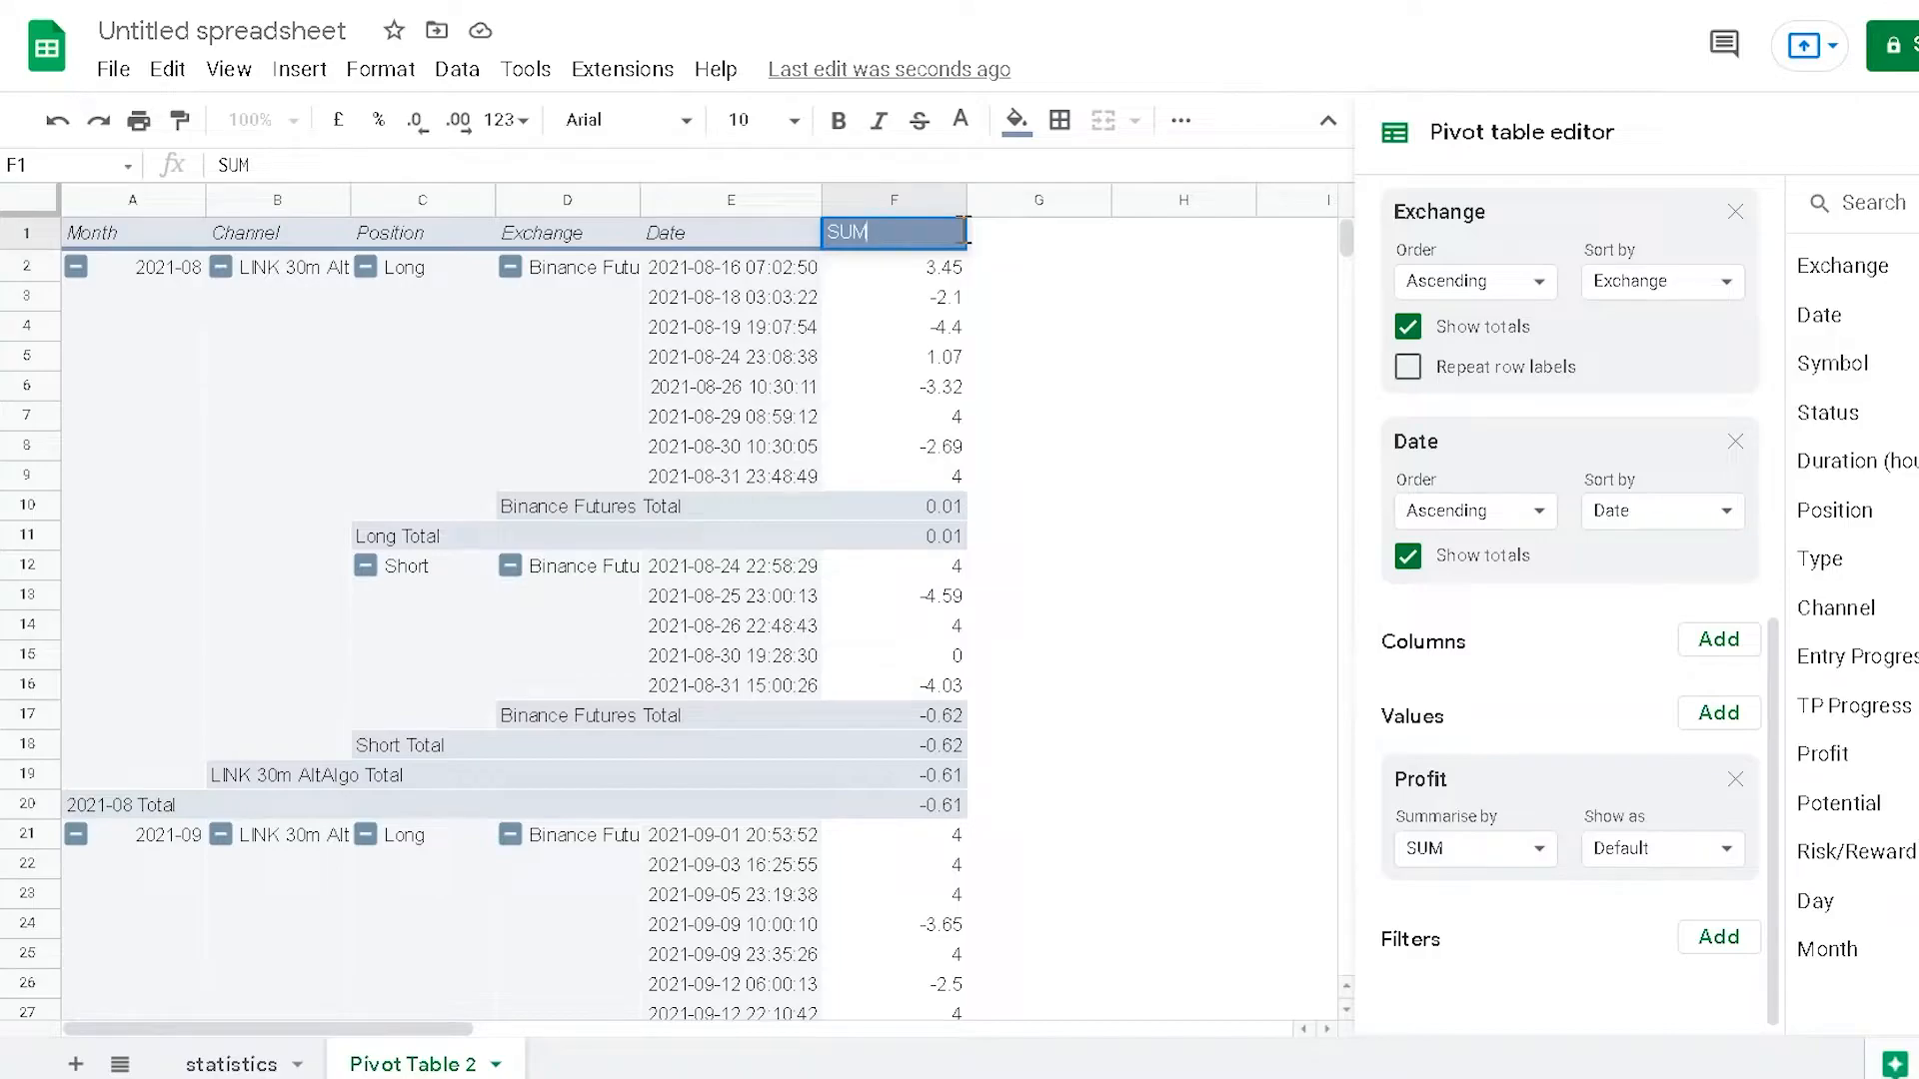
pyautogui.write('PRofit %')
pyautogui.press('Return')
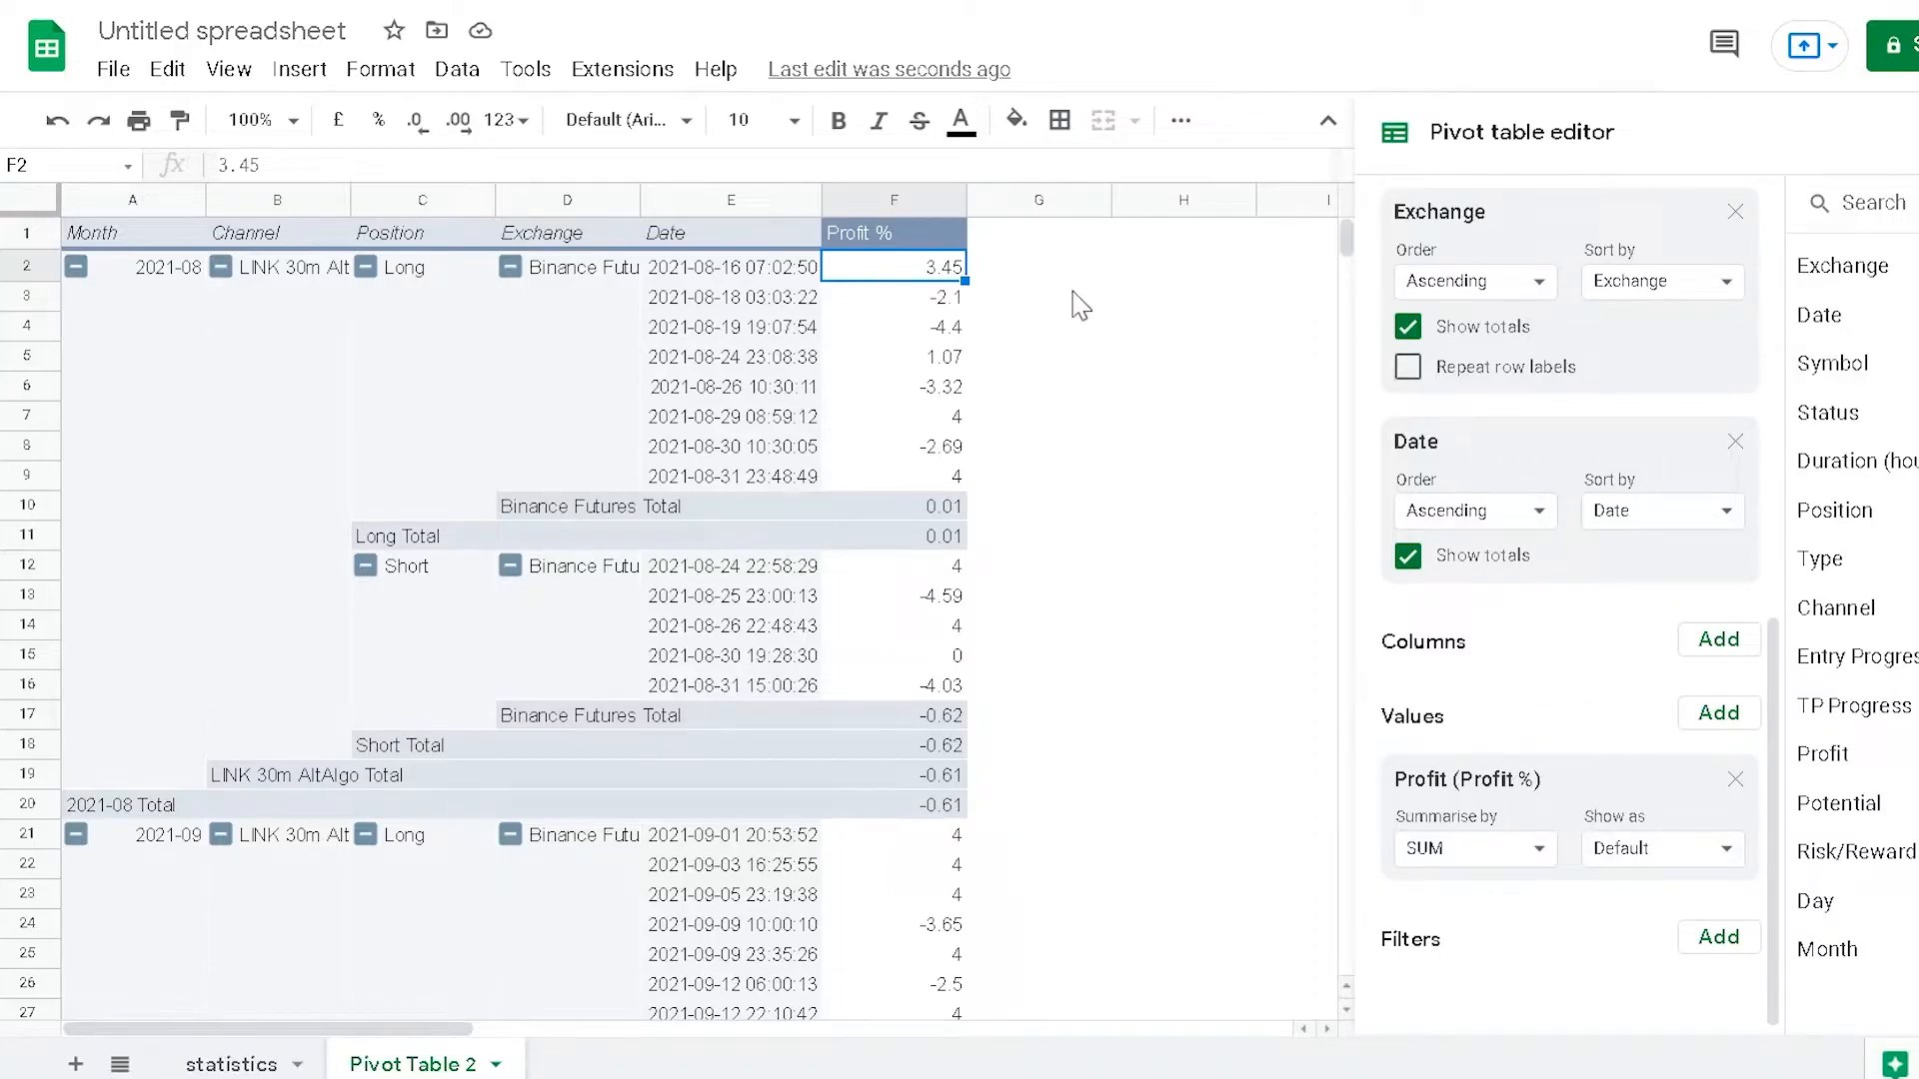
# Step: Add Type as a COUNTA value, rename its heading to # of Trades, and close the pivot table editor
pyautogui.click(1745, 715)
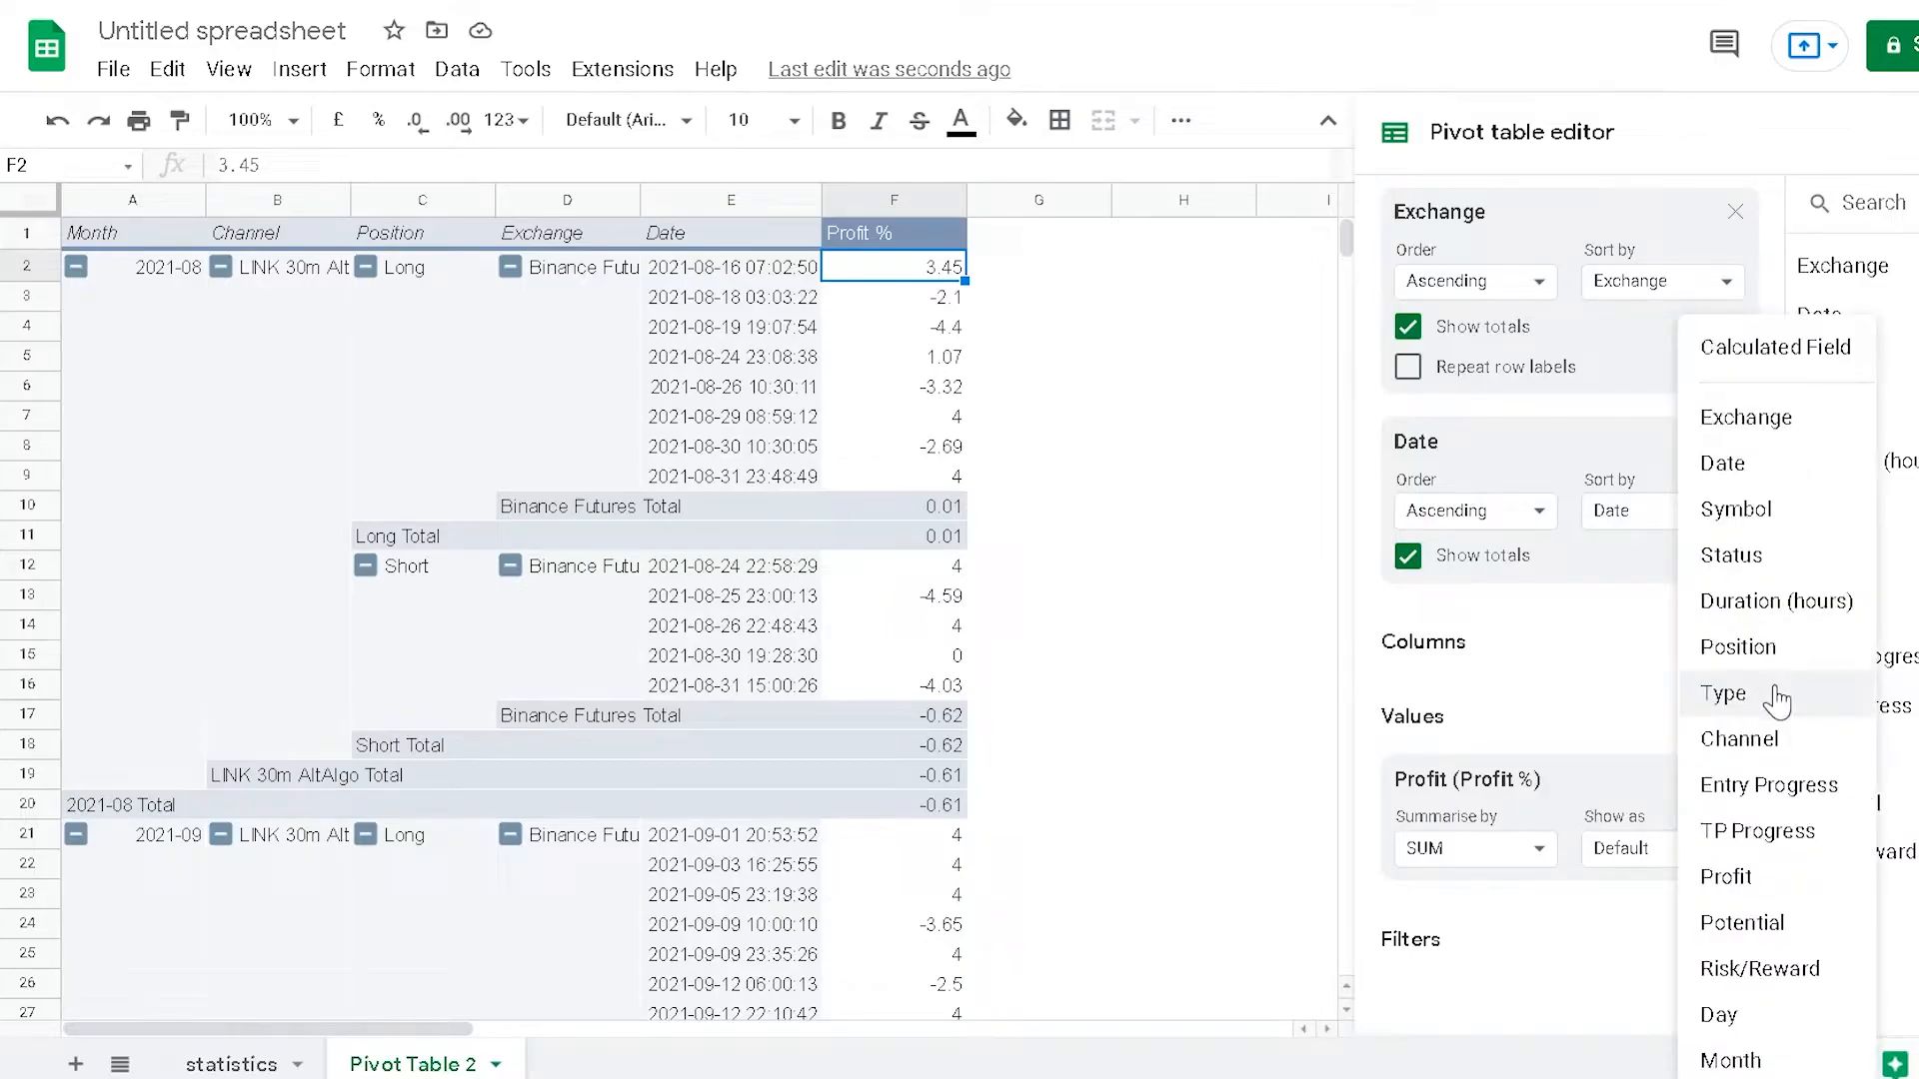
pyautogui.click(1777, 700)
pyautogui.scroll(-2, 1534, 965)
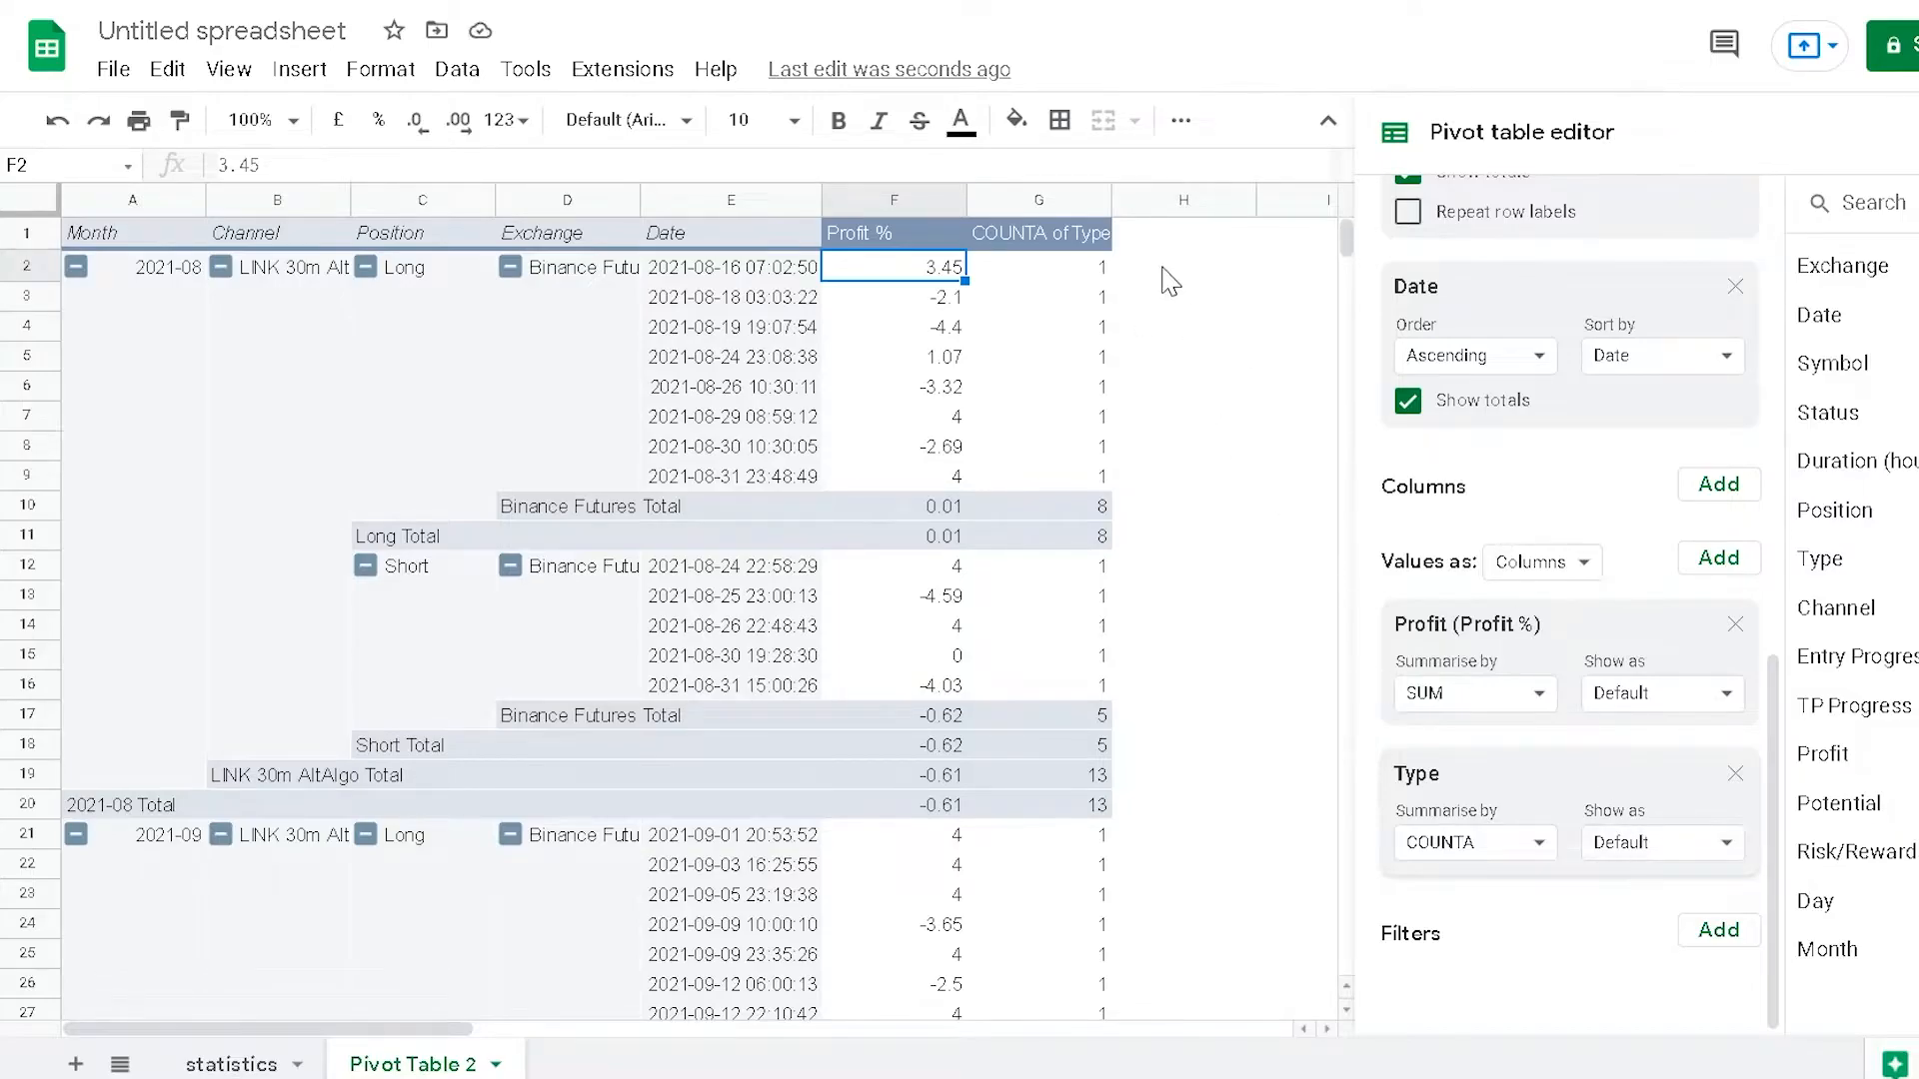
pyautogui.click(1055, 247)
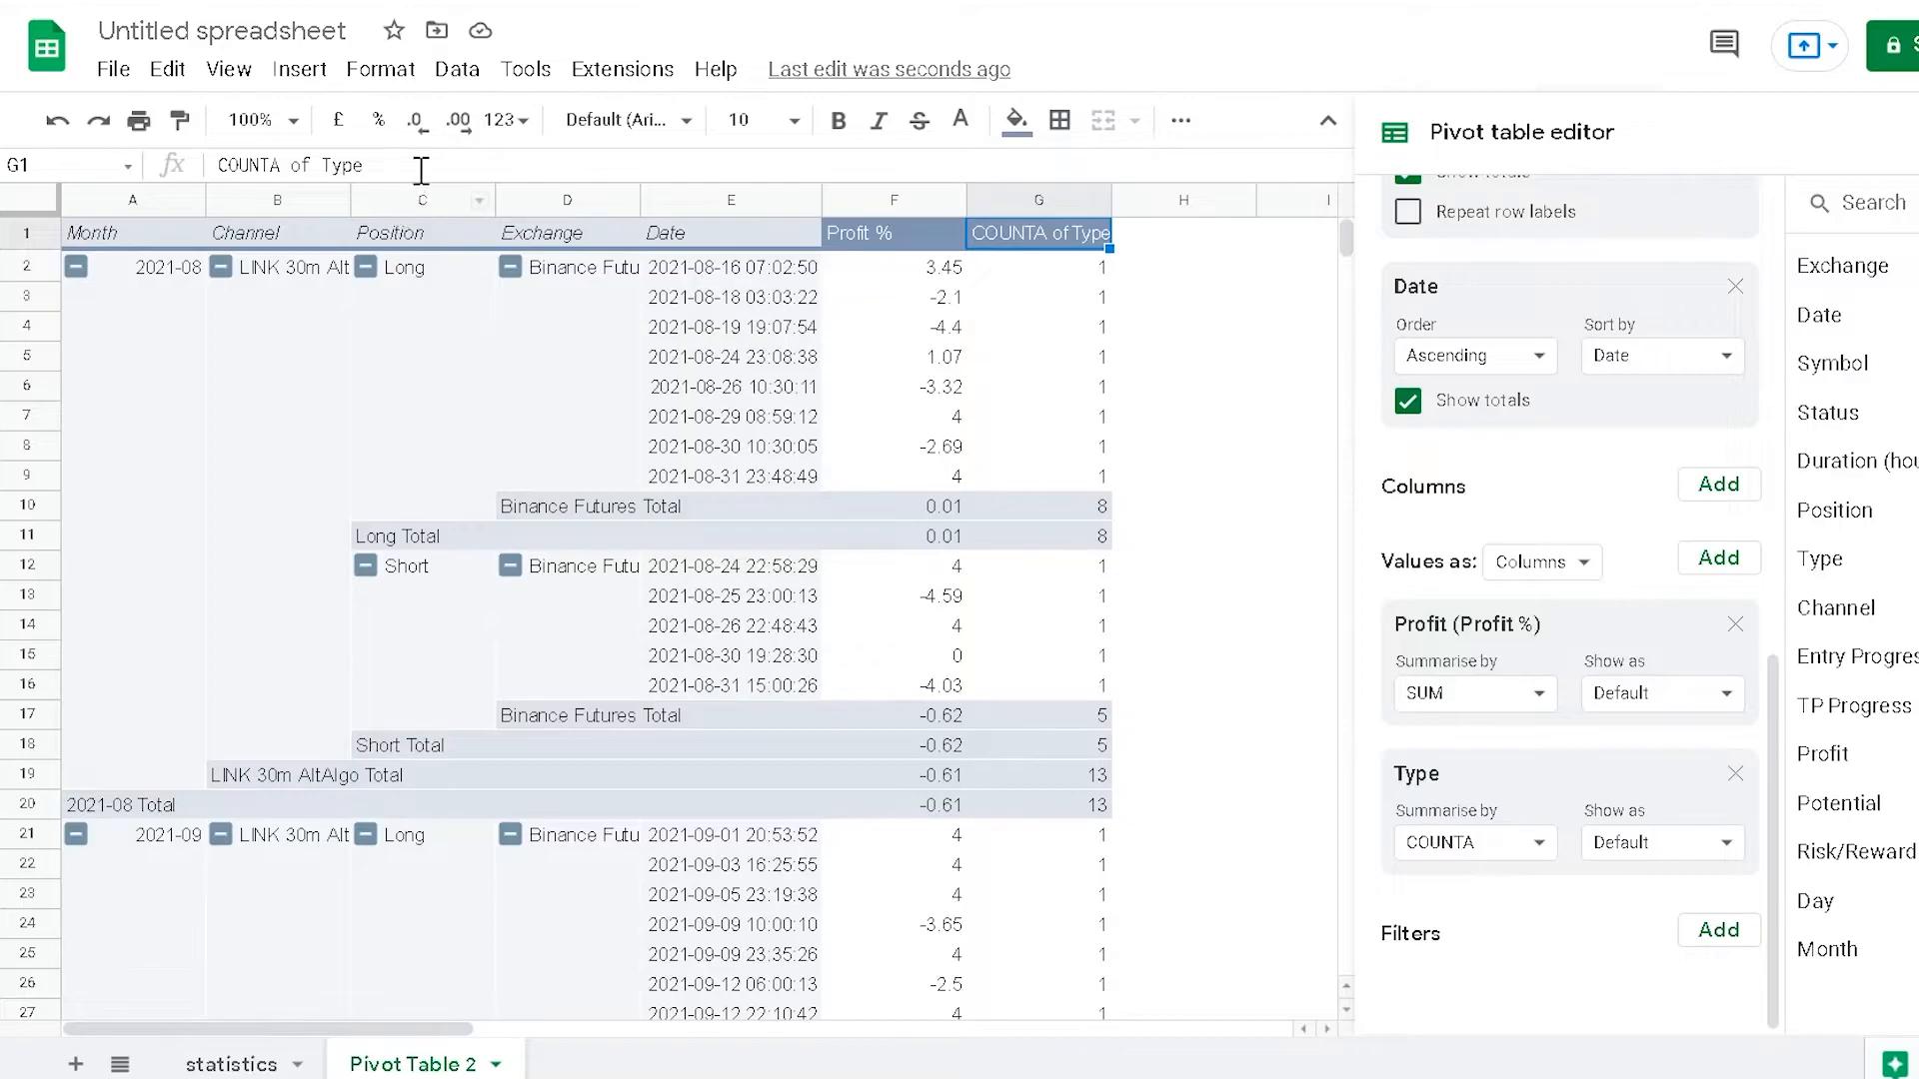
pyautogui.moveTo(414, 166); pyautogui.dragTo(175, 182)
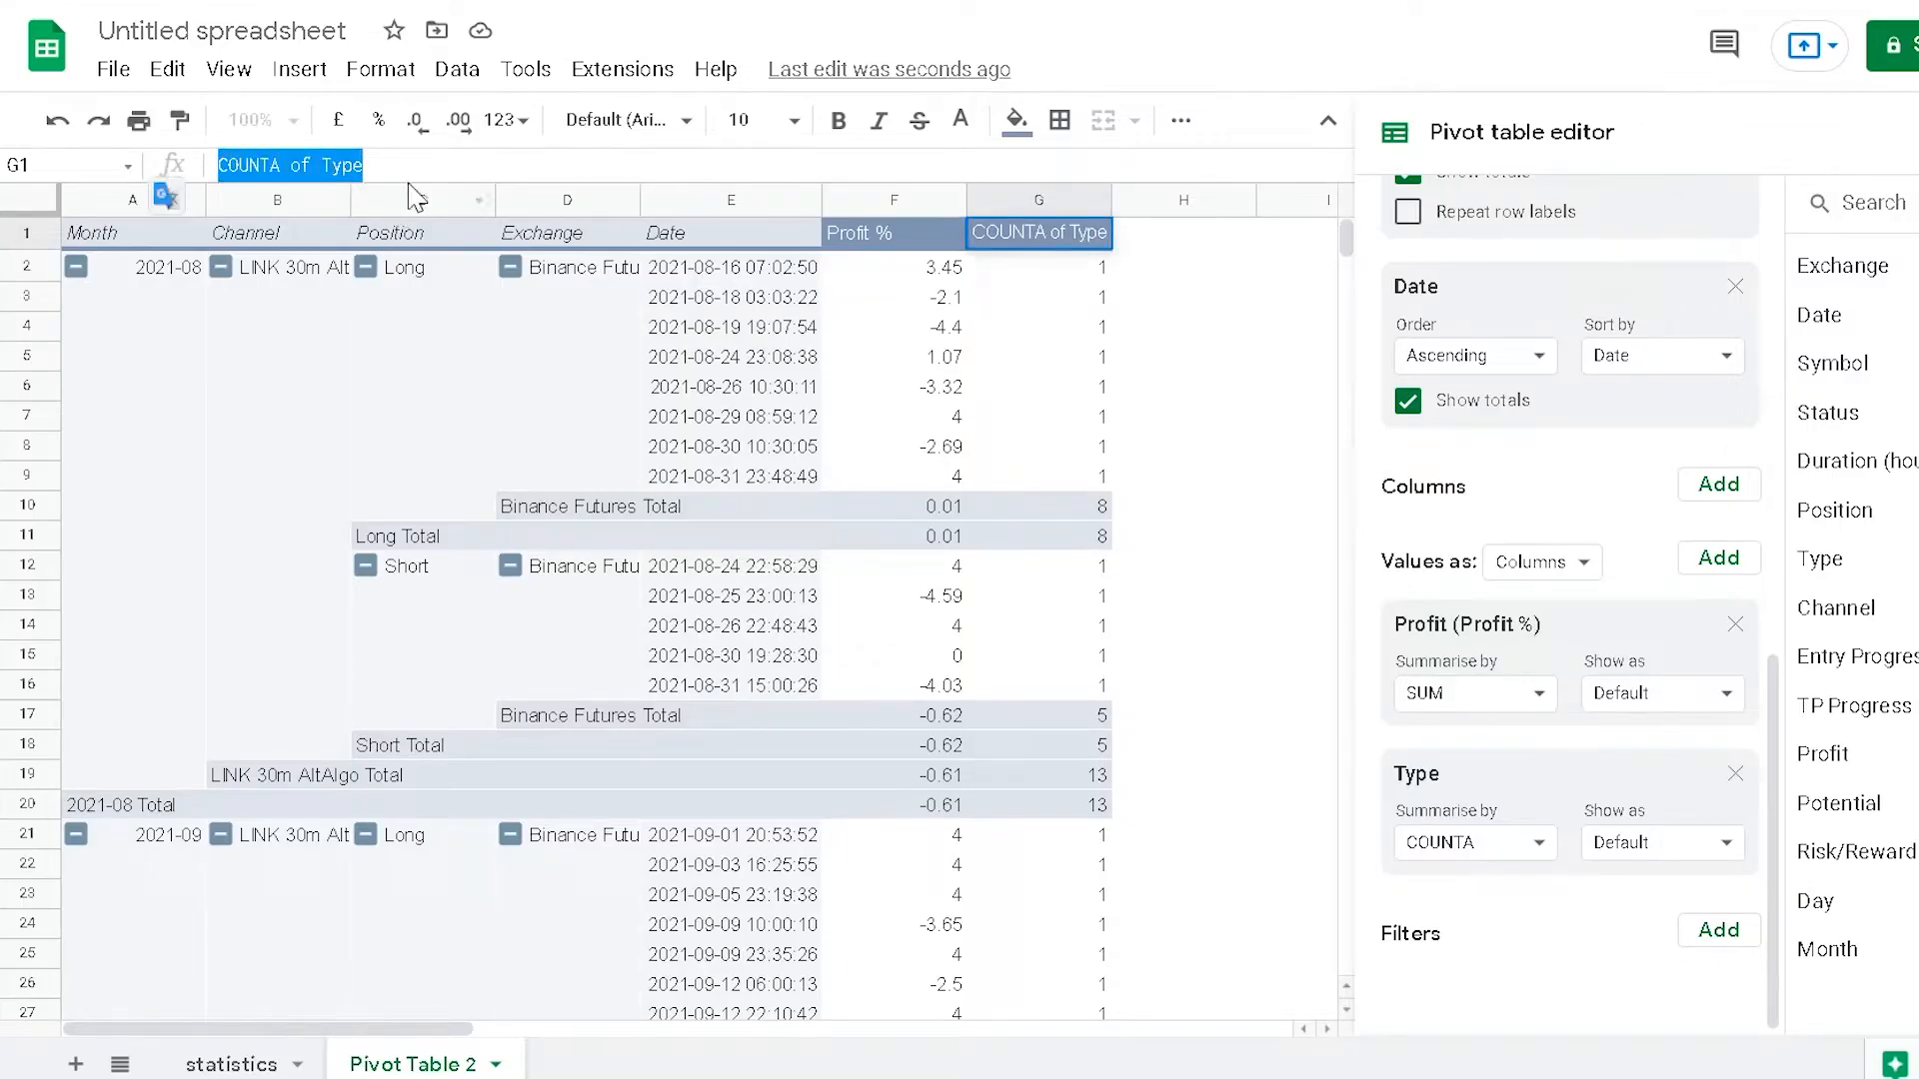
pyautogui.write('# of')
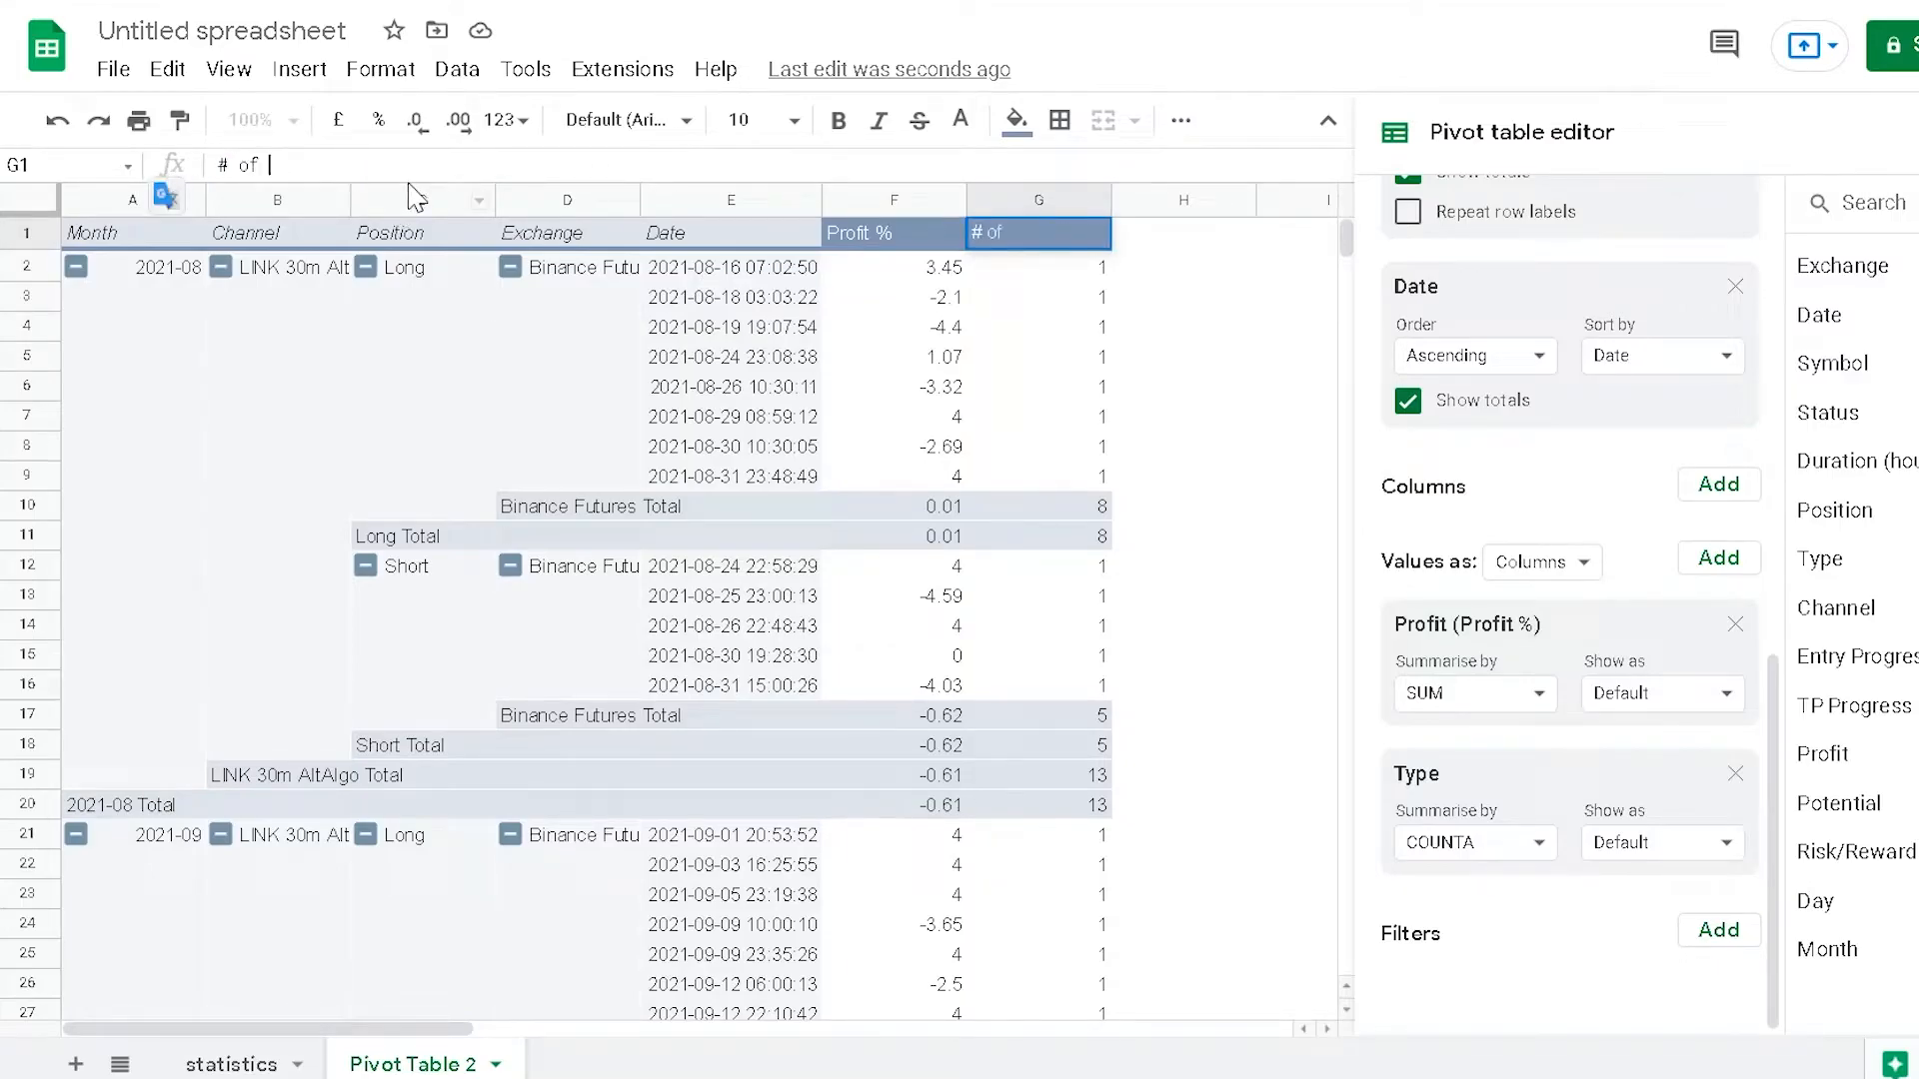
pyautogui.write(' Trades')
pyautogui.press('Return')
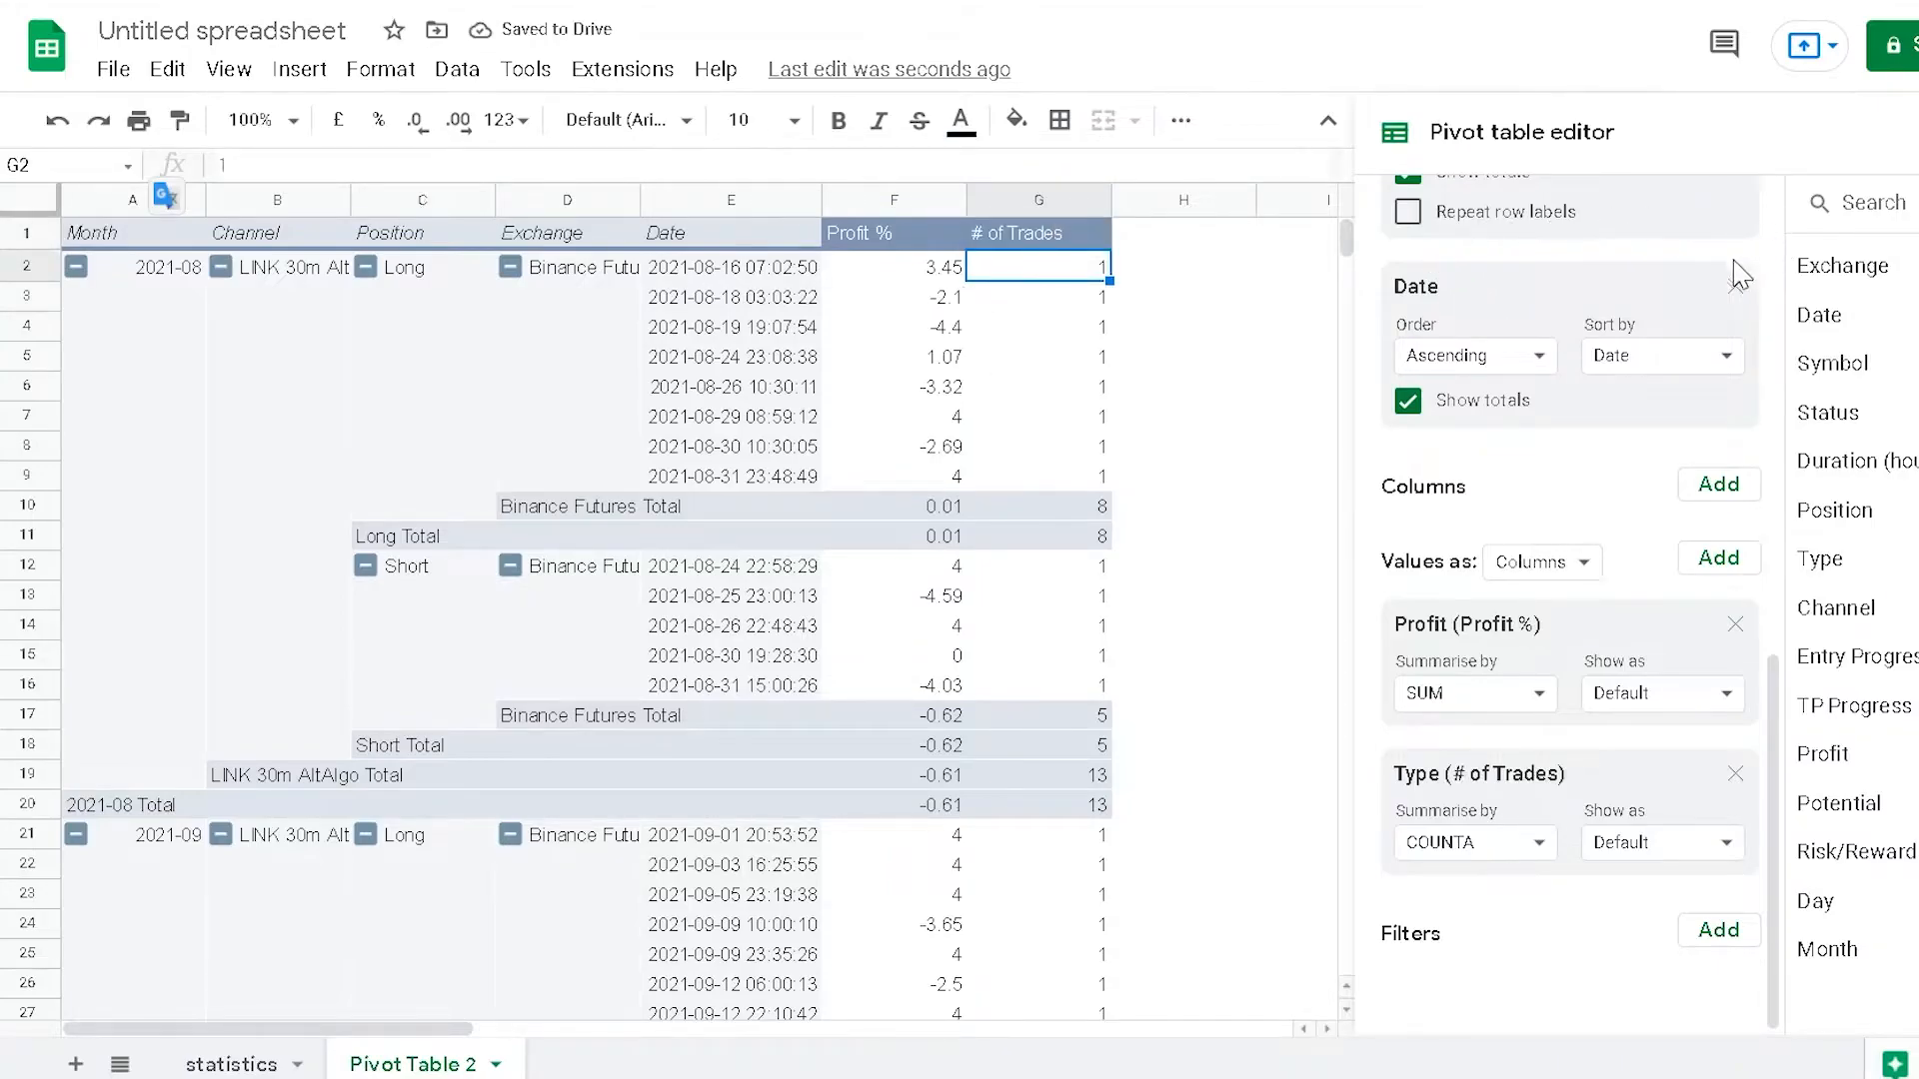
pyautogui.click(1915, 132)
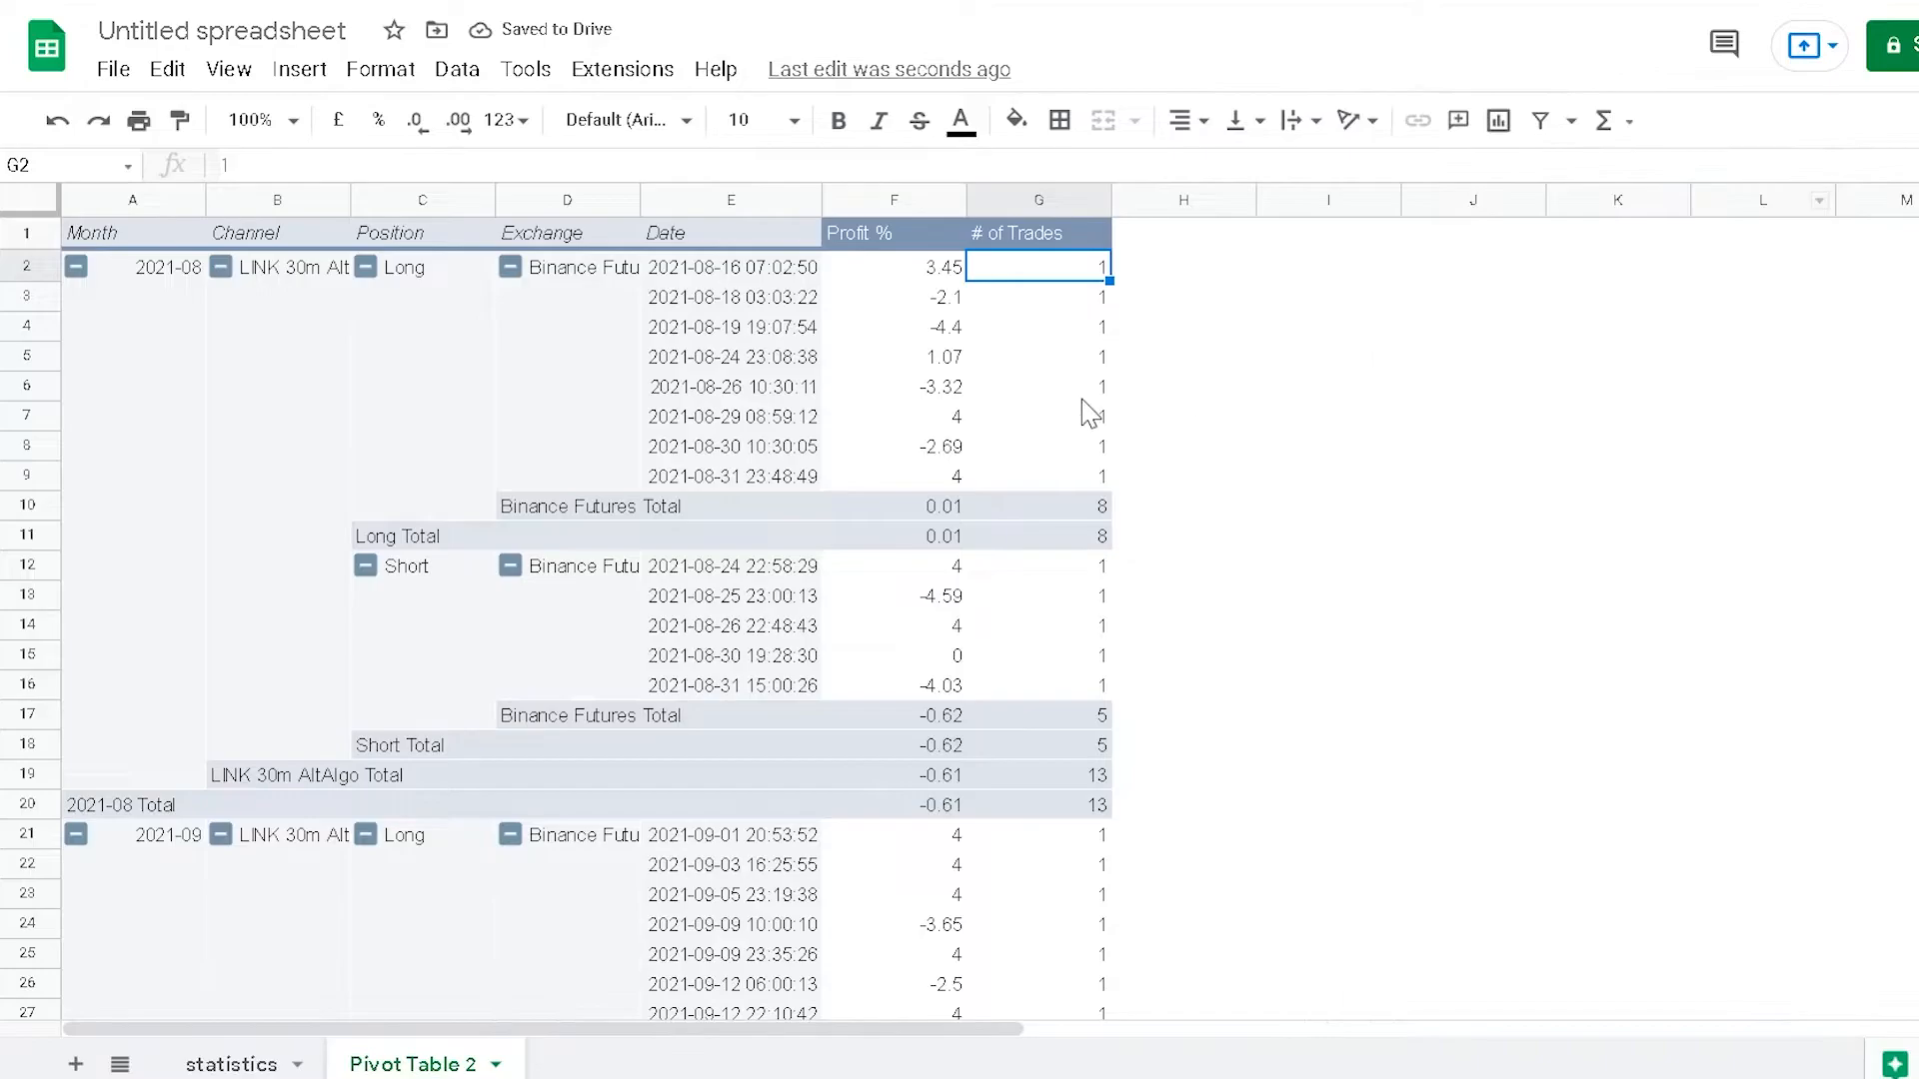
# Step: Collapse all the month groups from 2021-08 to 2022-01 so that only their total rows show
pyautogui.click(76, 268)
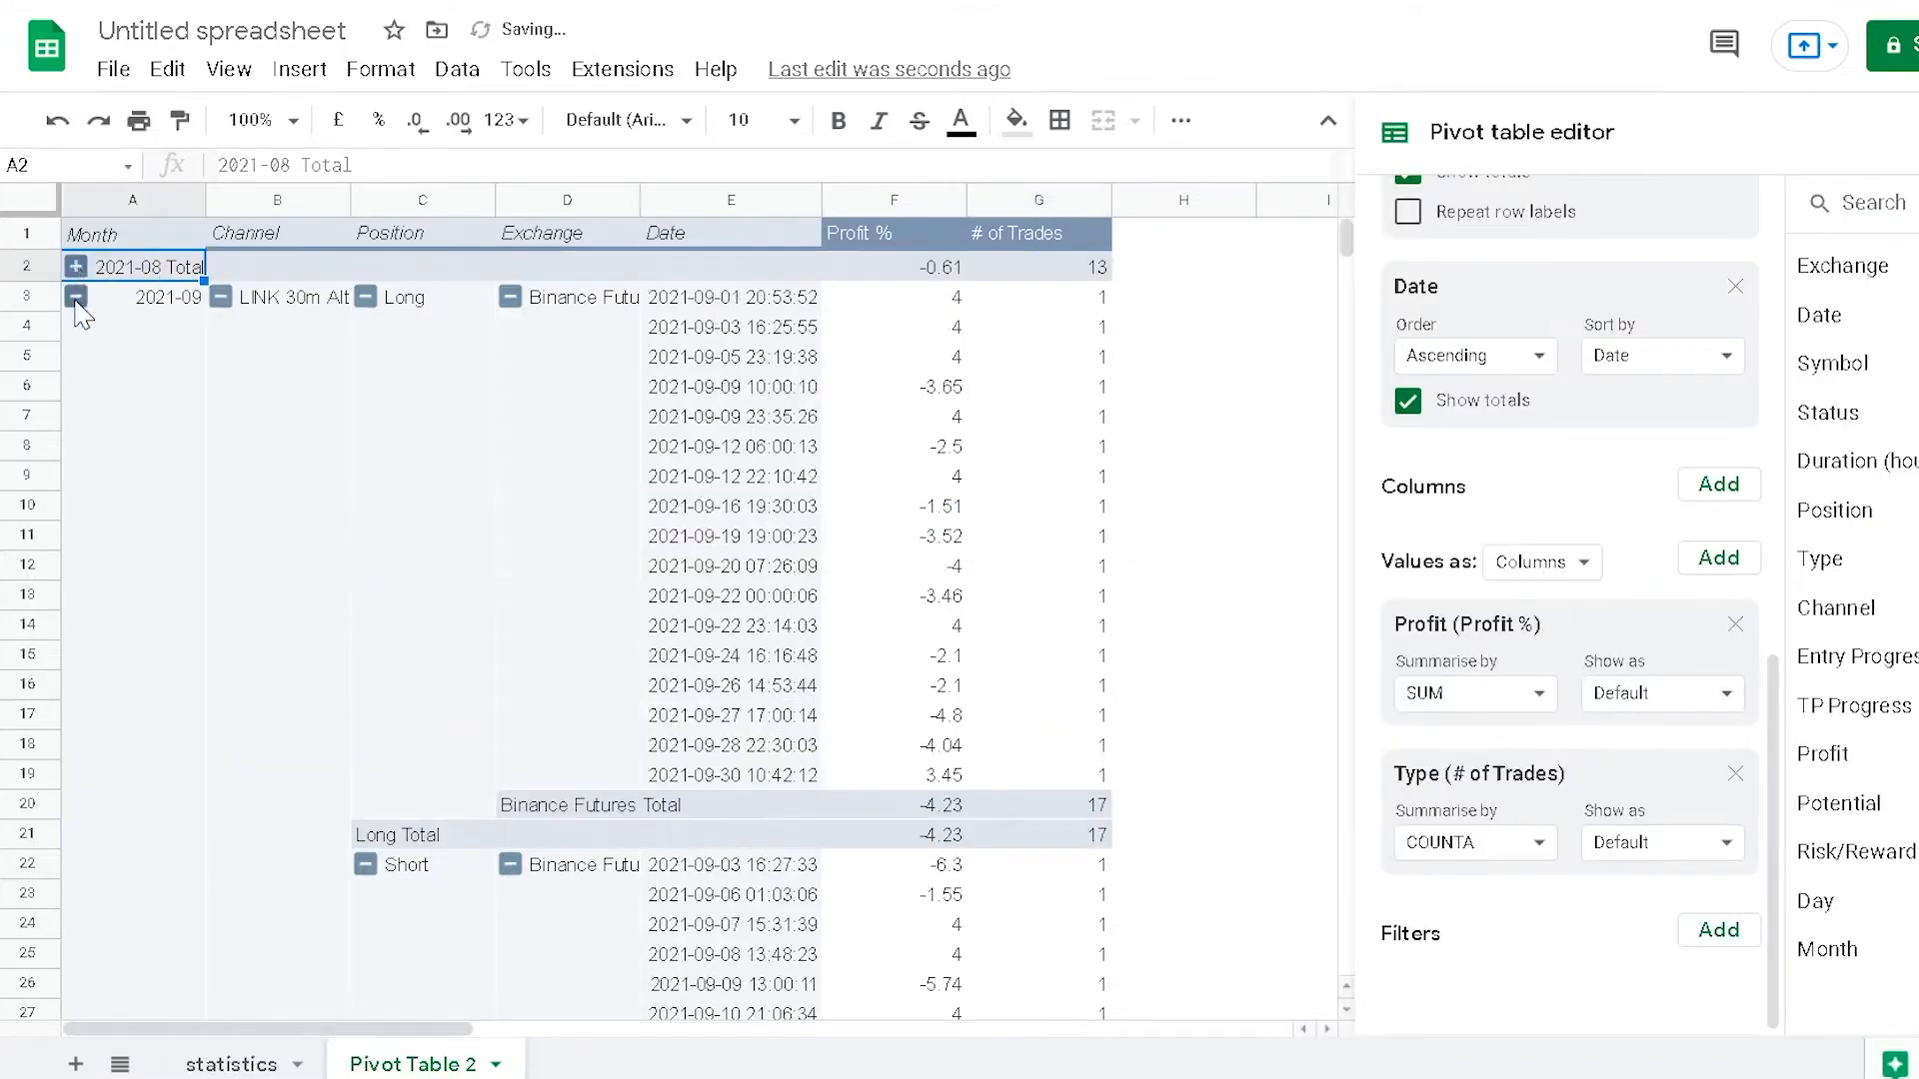
pyautogui.click(76, 297)
pyautogui.click(76, 327)
pyautogui.click(75, 357)
pyautogui.click(76, 387)
pyautogui.click(76, 416)
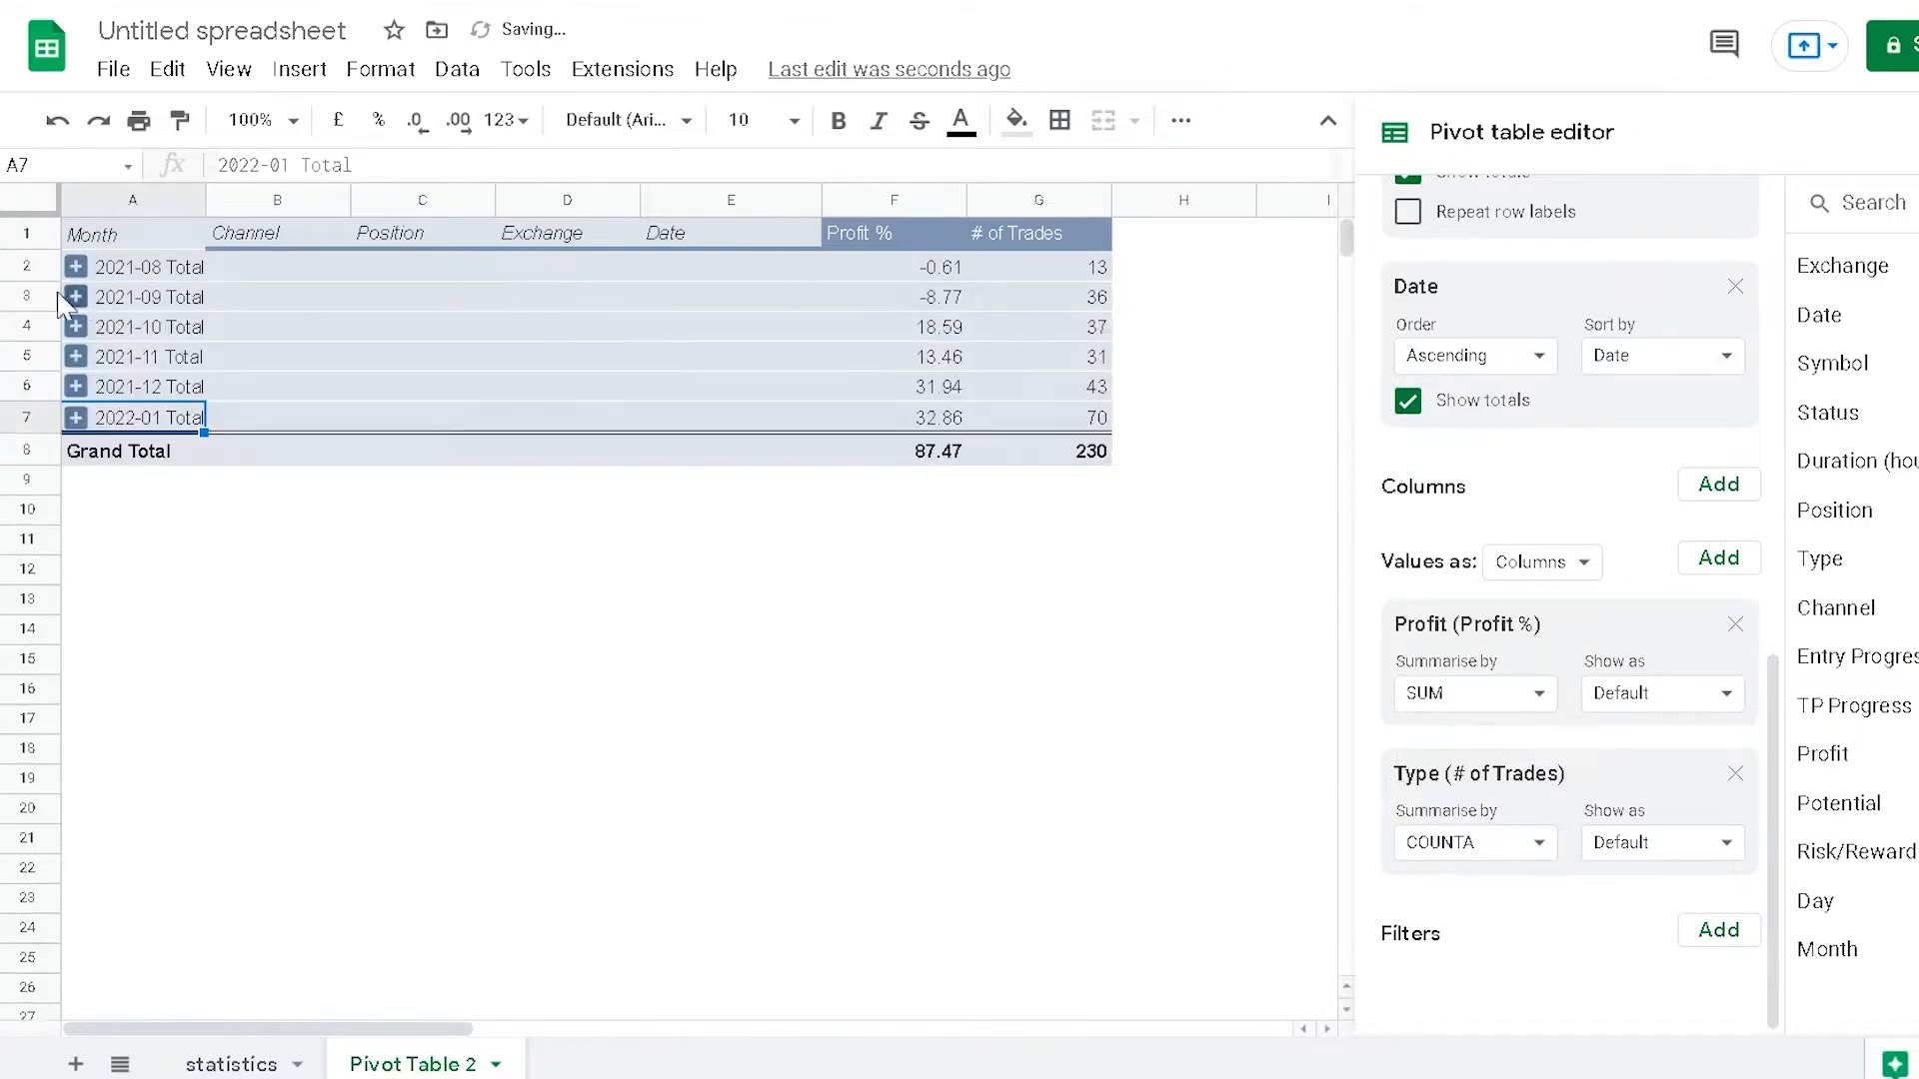
# Step: Examine the 2021-08 group's individual trades and its profit and trade totals by expanding it, and collapse it again
pyautogui.click(77, 268)
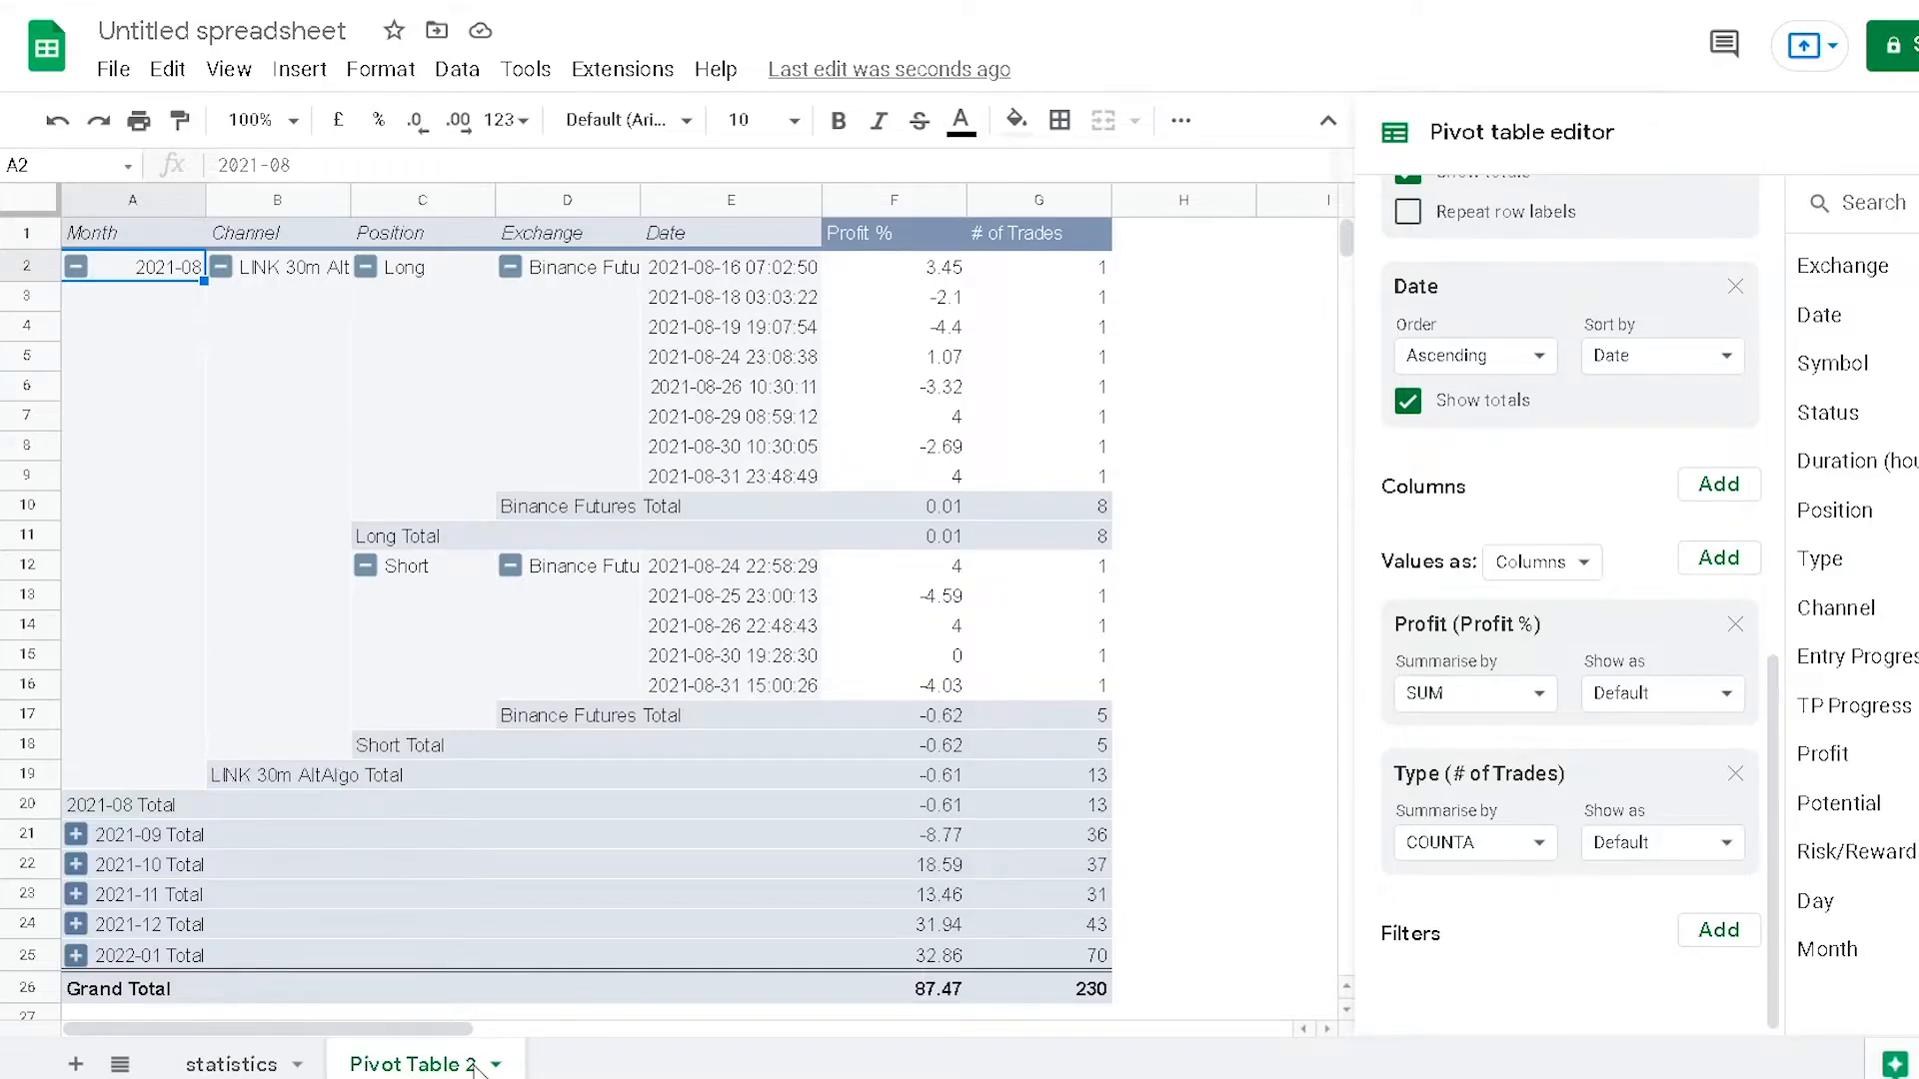
pyautogui.moveTo(271, 1020); pyautogui.dragTo(188, 1024)
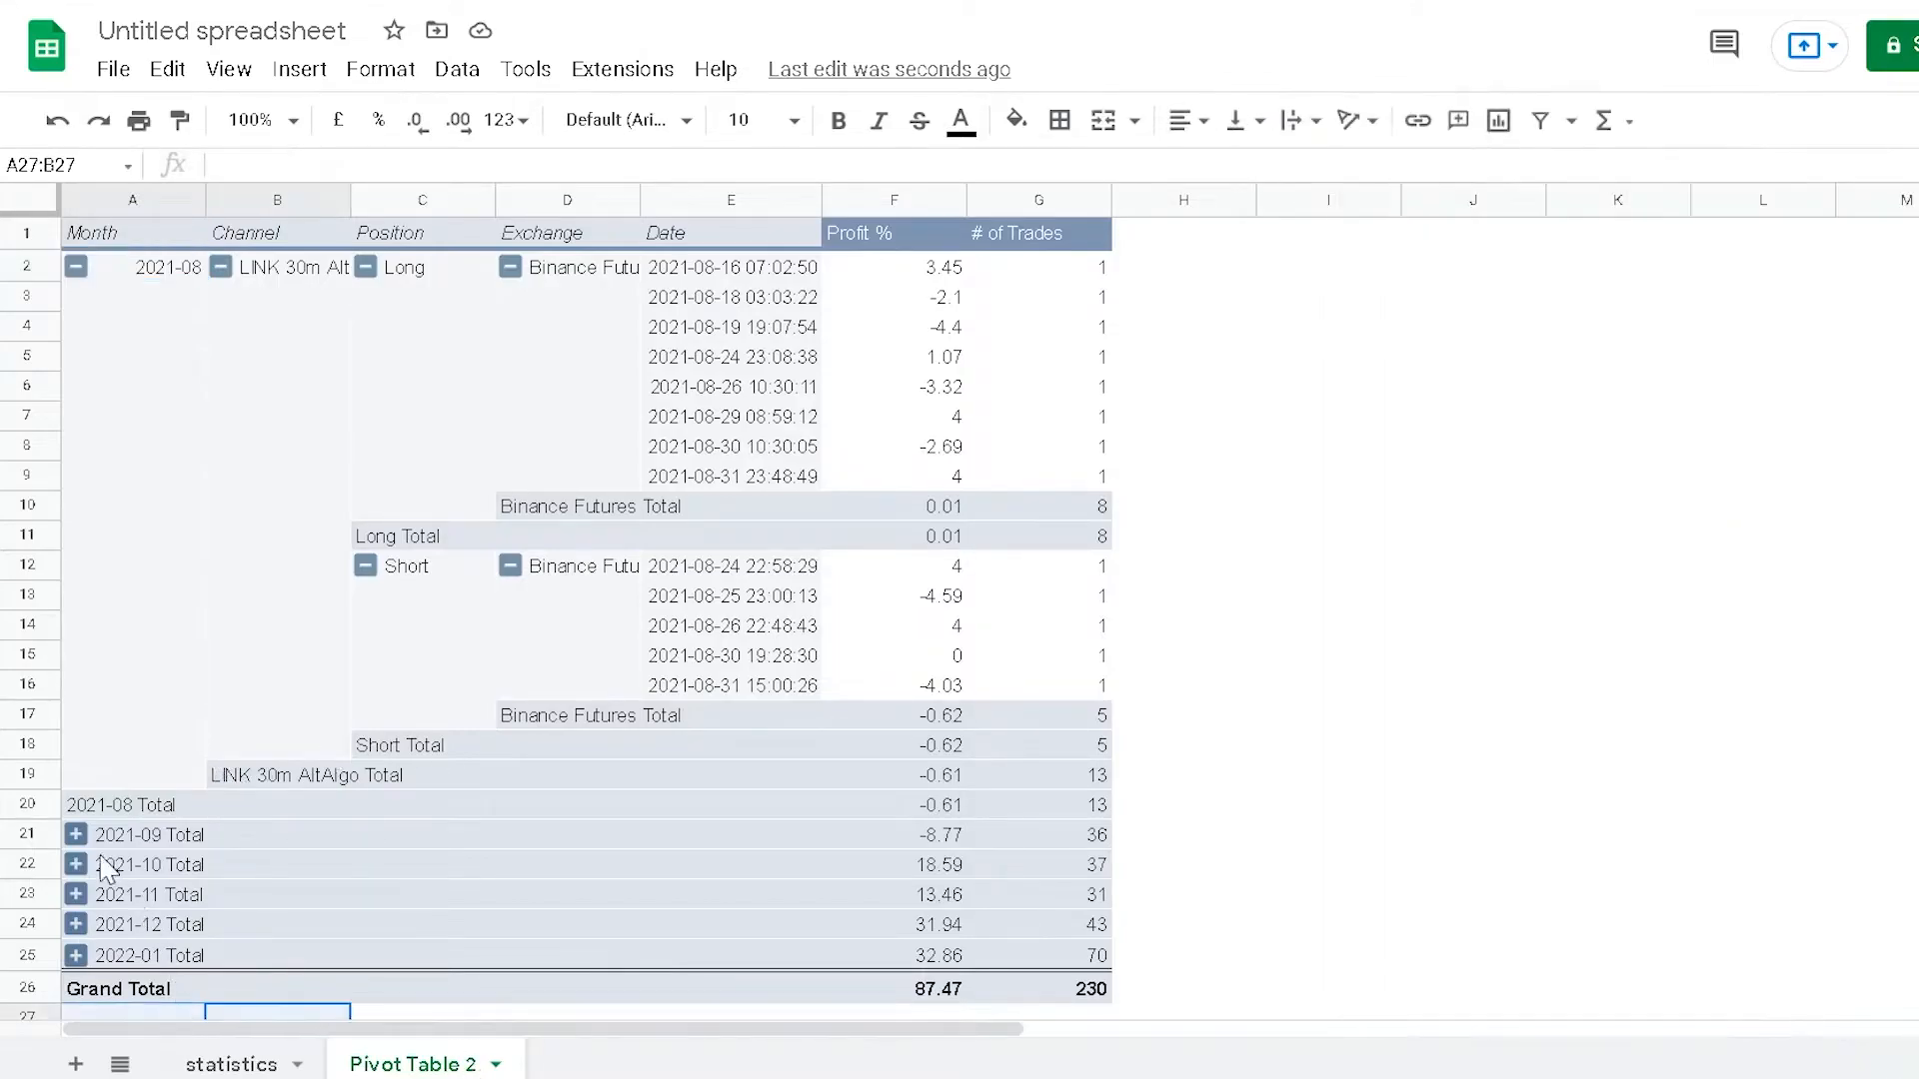
pyautogui.click(76, 267)
pyautogui.click(927, 270)
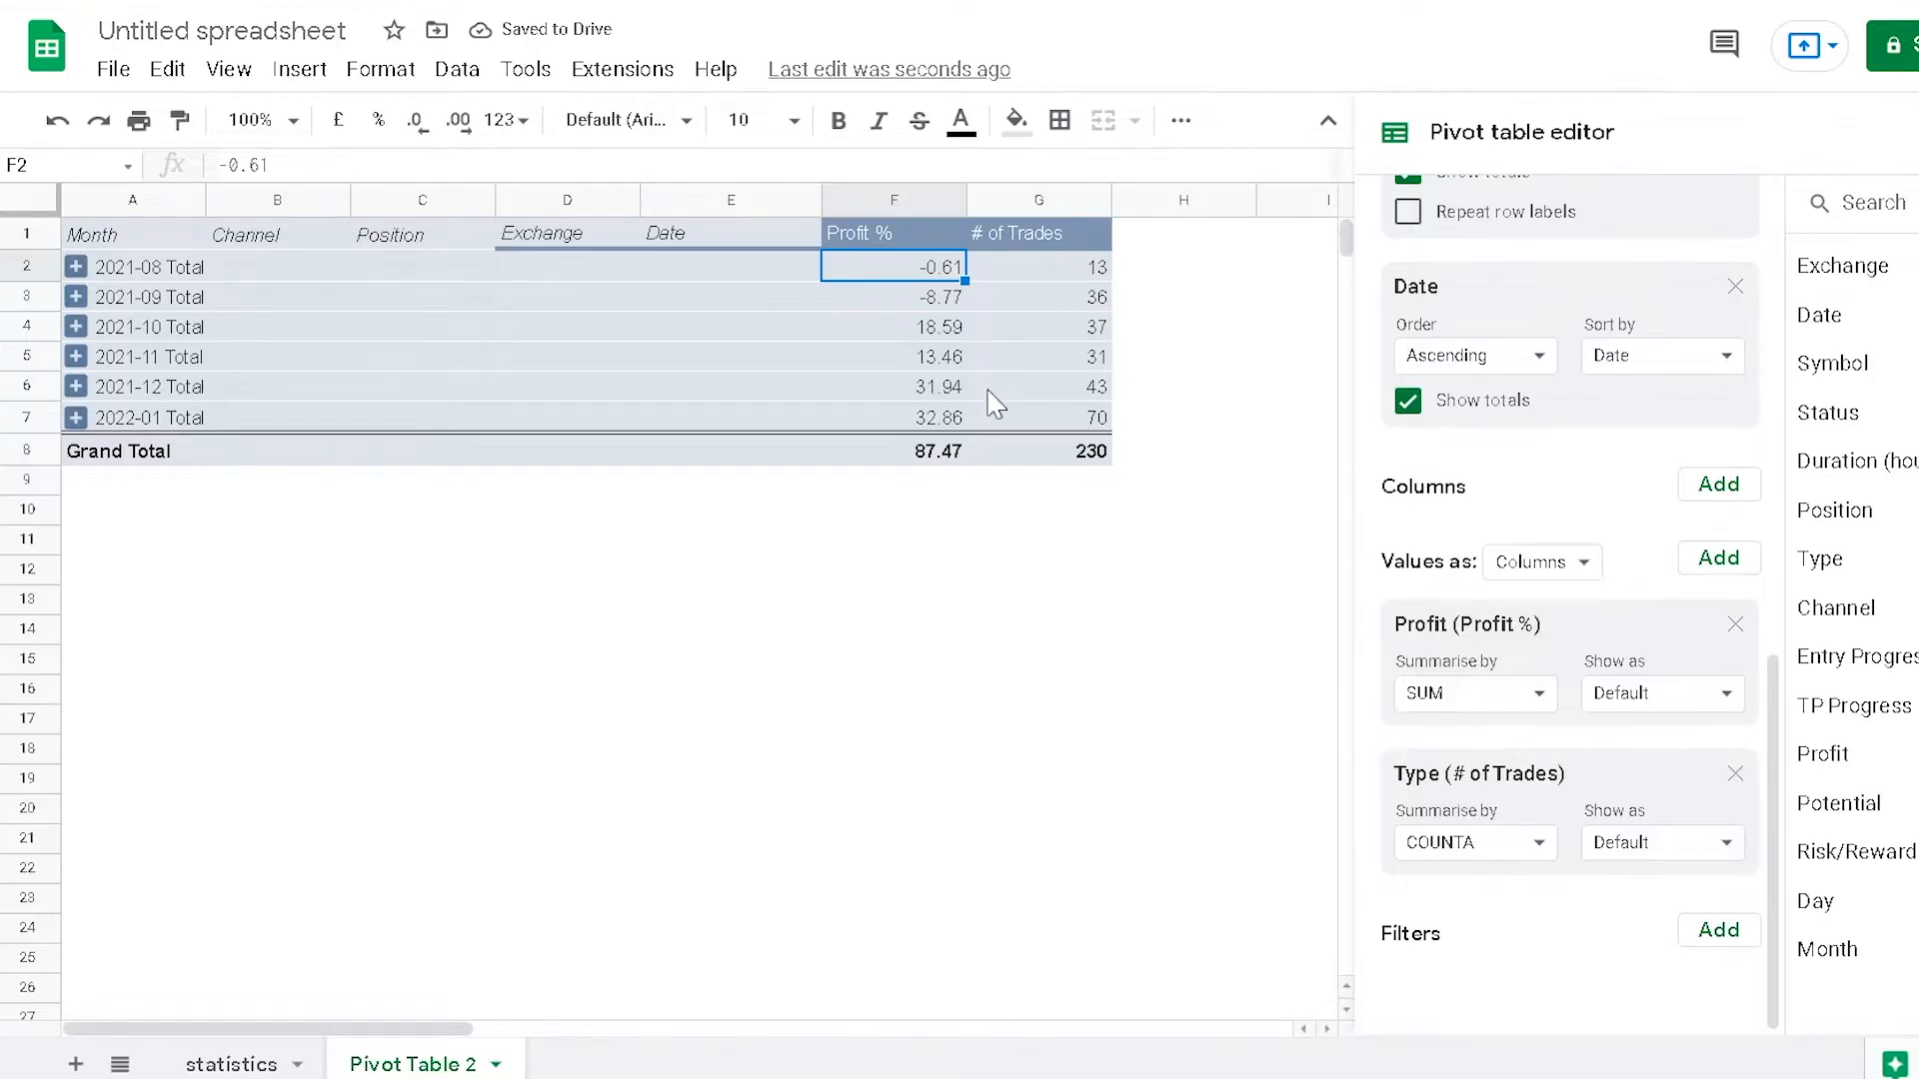
pyautogui.click(1051, 279)
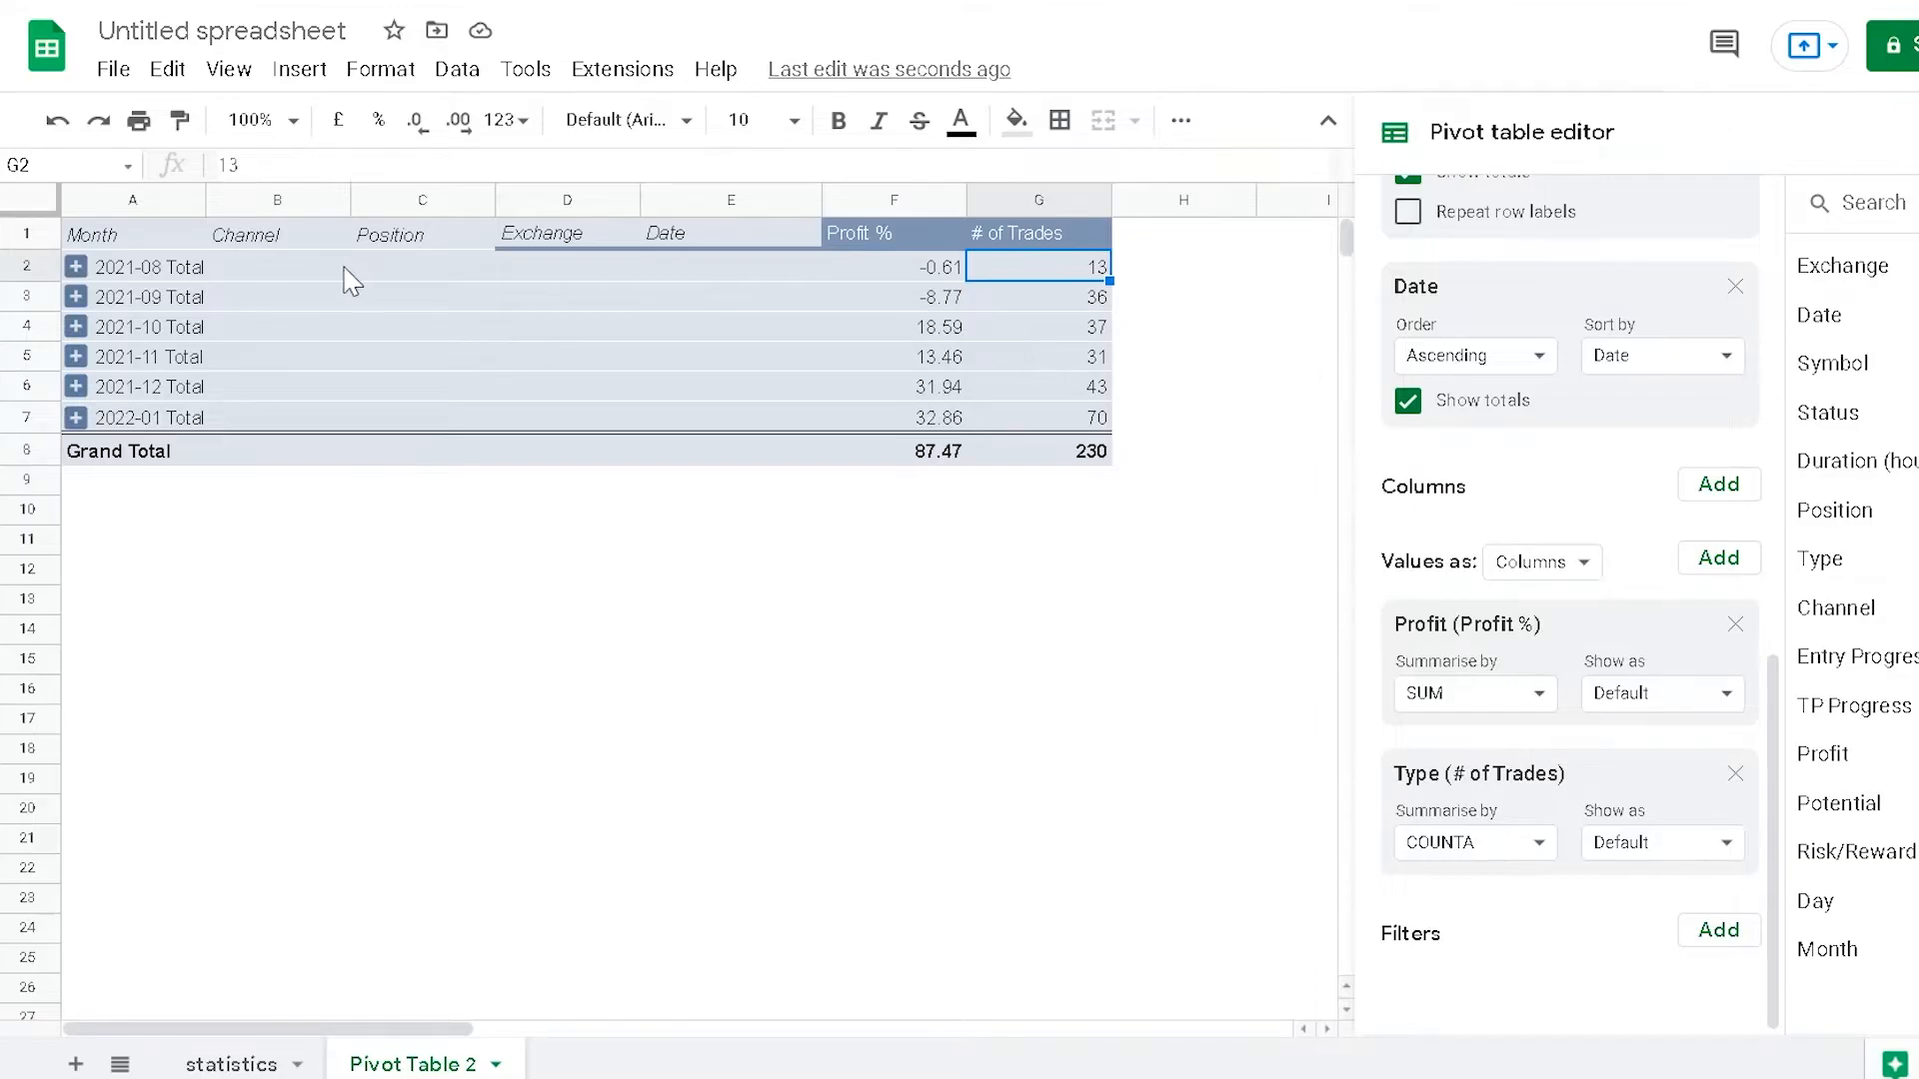
pyautogui.click(75, 267)
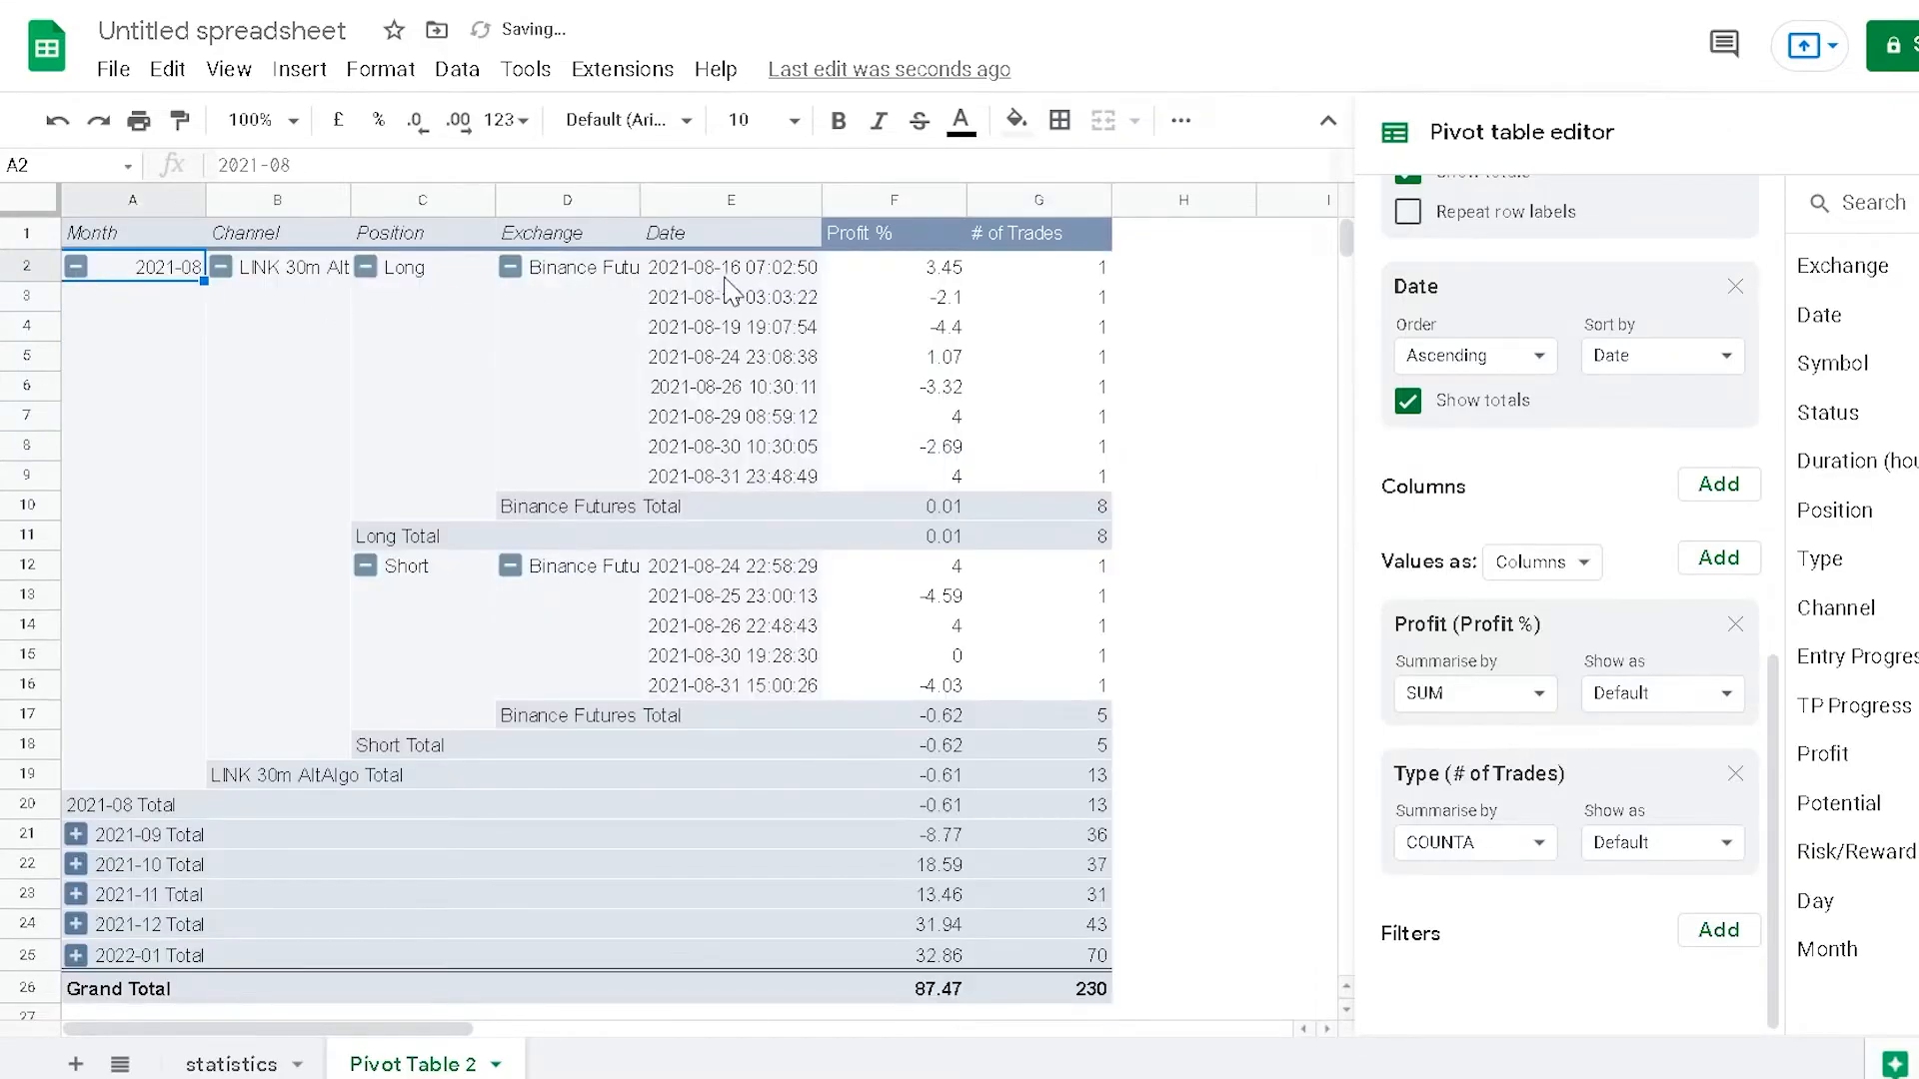
pyautogui.click(75, 267)
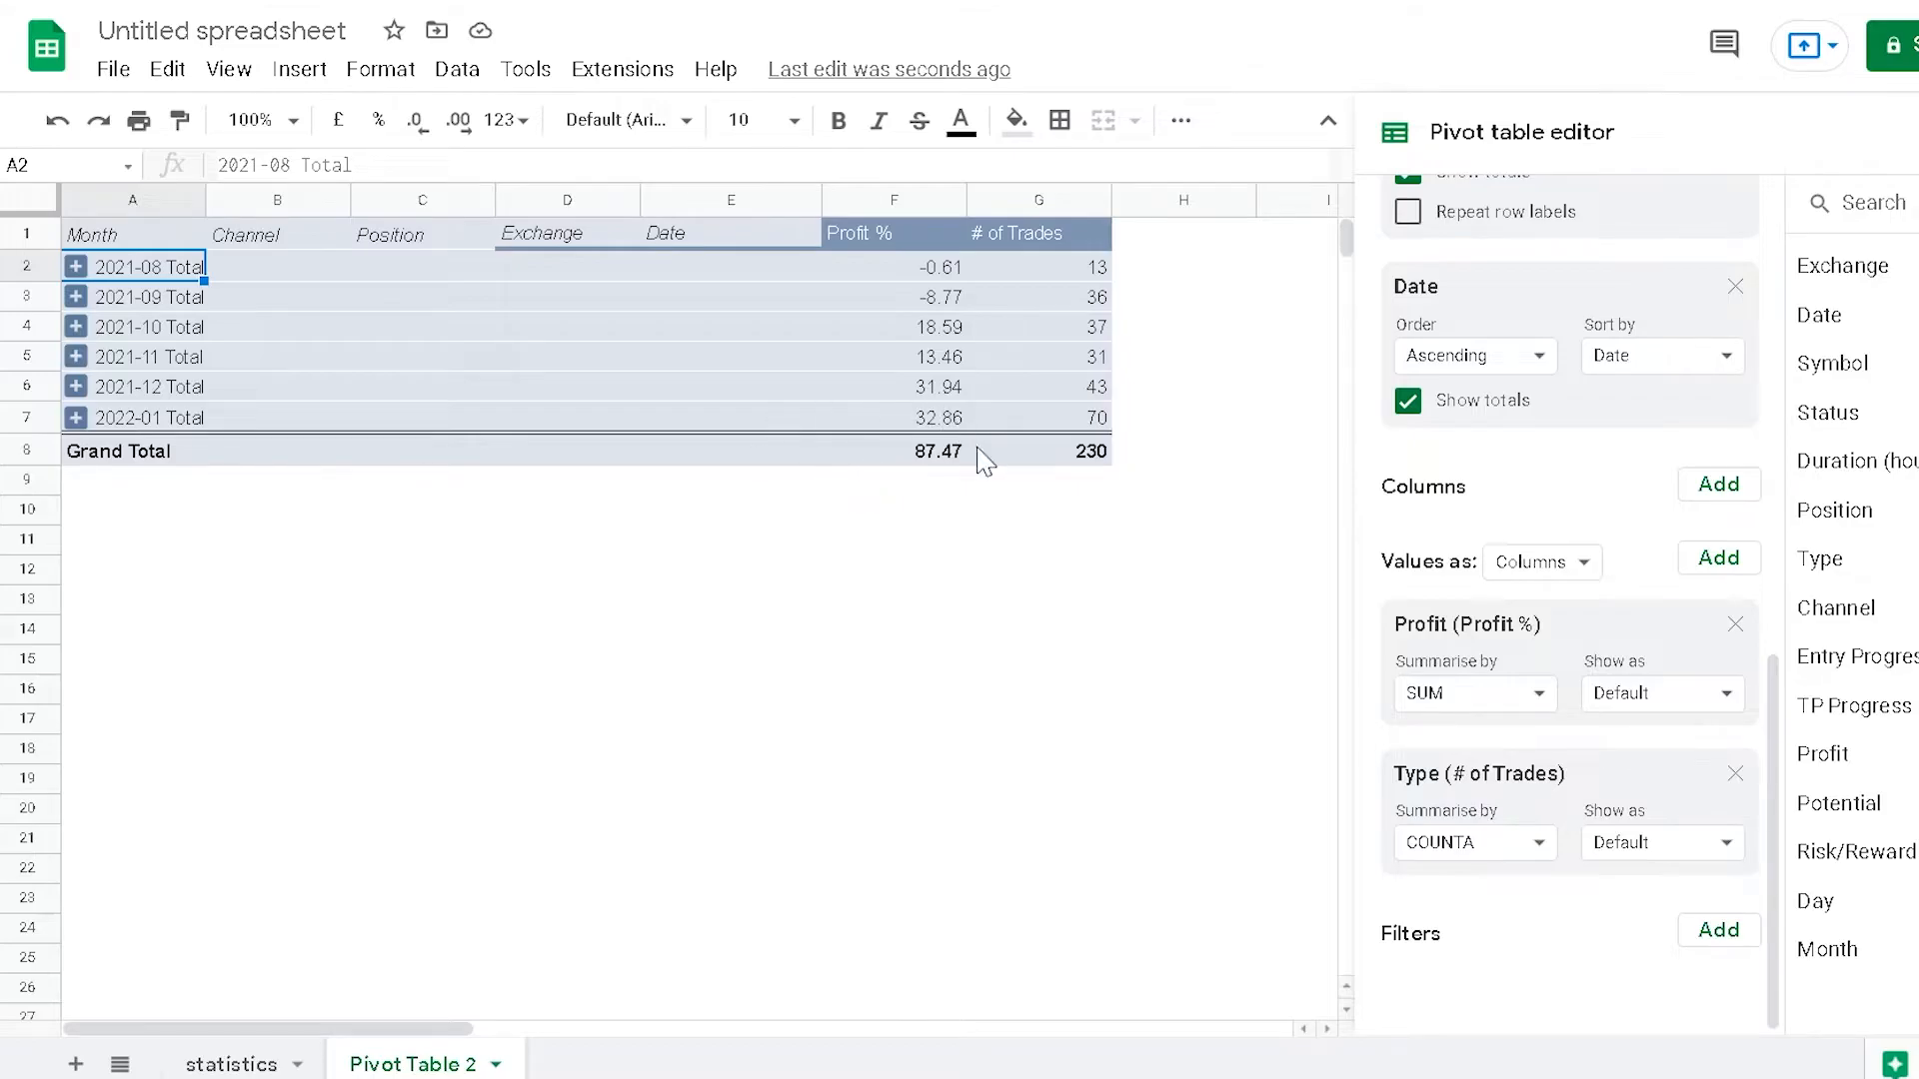
# Step: Expand the 2021-08 and 2021-09 groups to show their individual trades
pyautogui.click(76, 268)
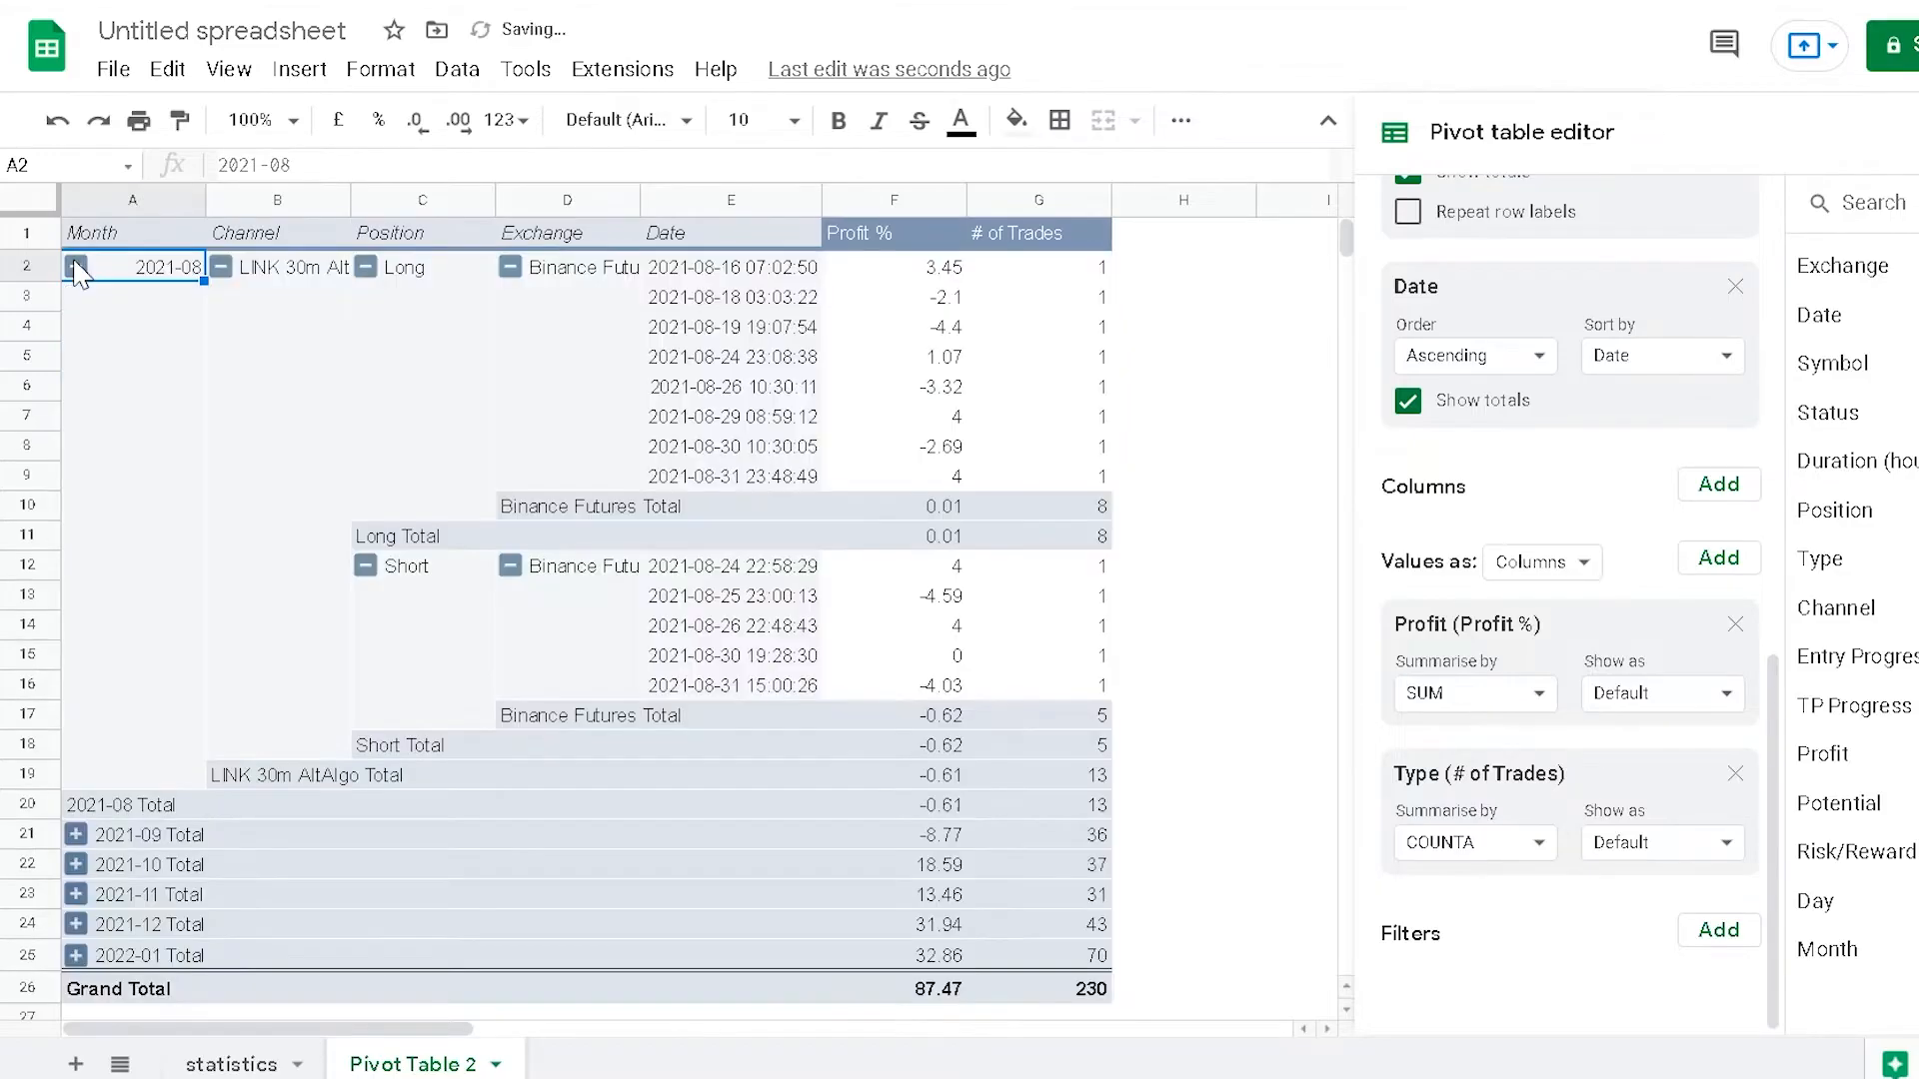
pyautogui.click(76, 835)
pyautogui.scroll(-3, 217, 766)
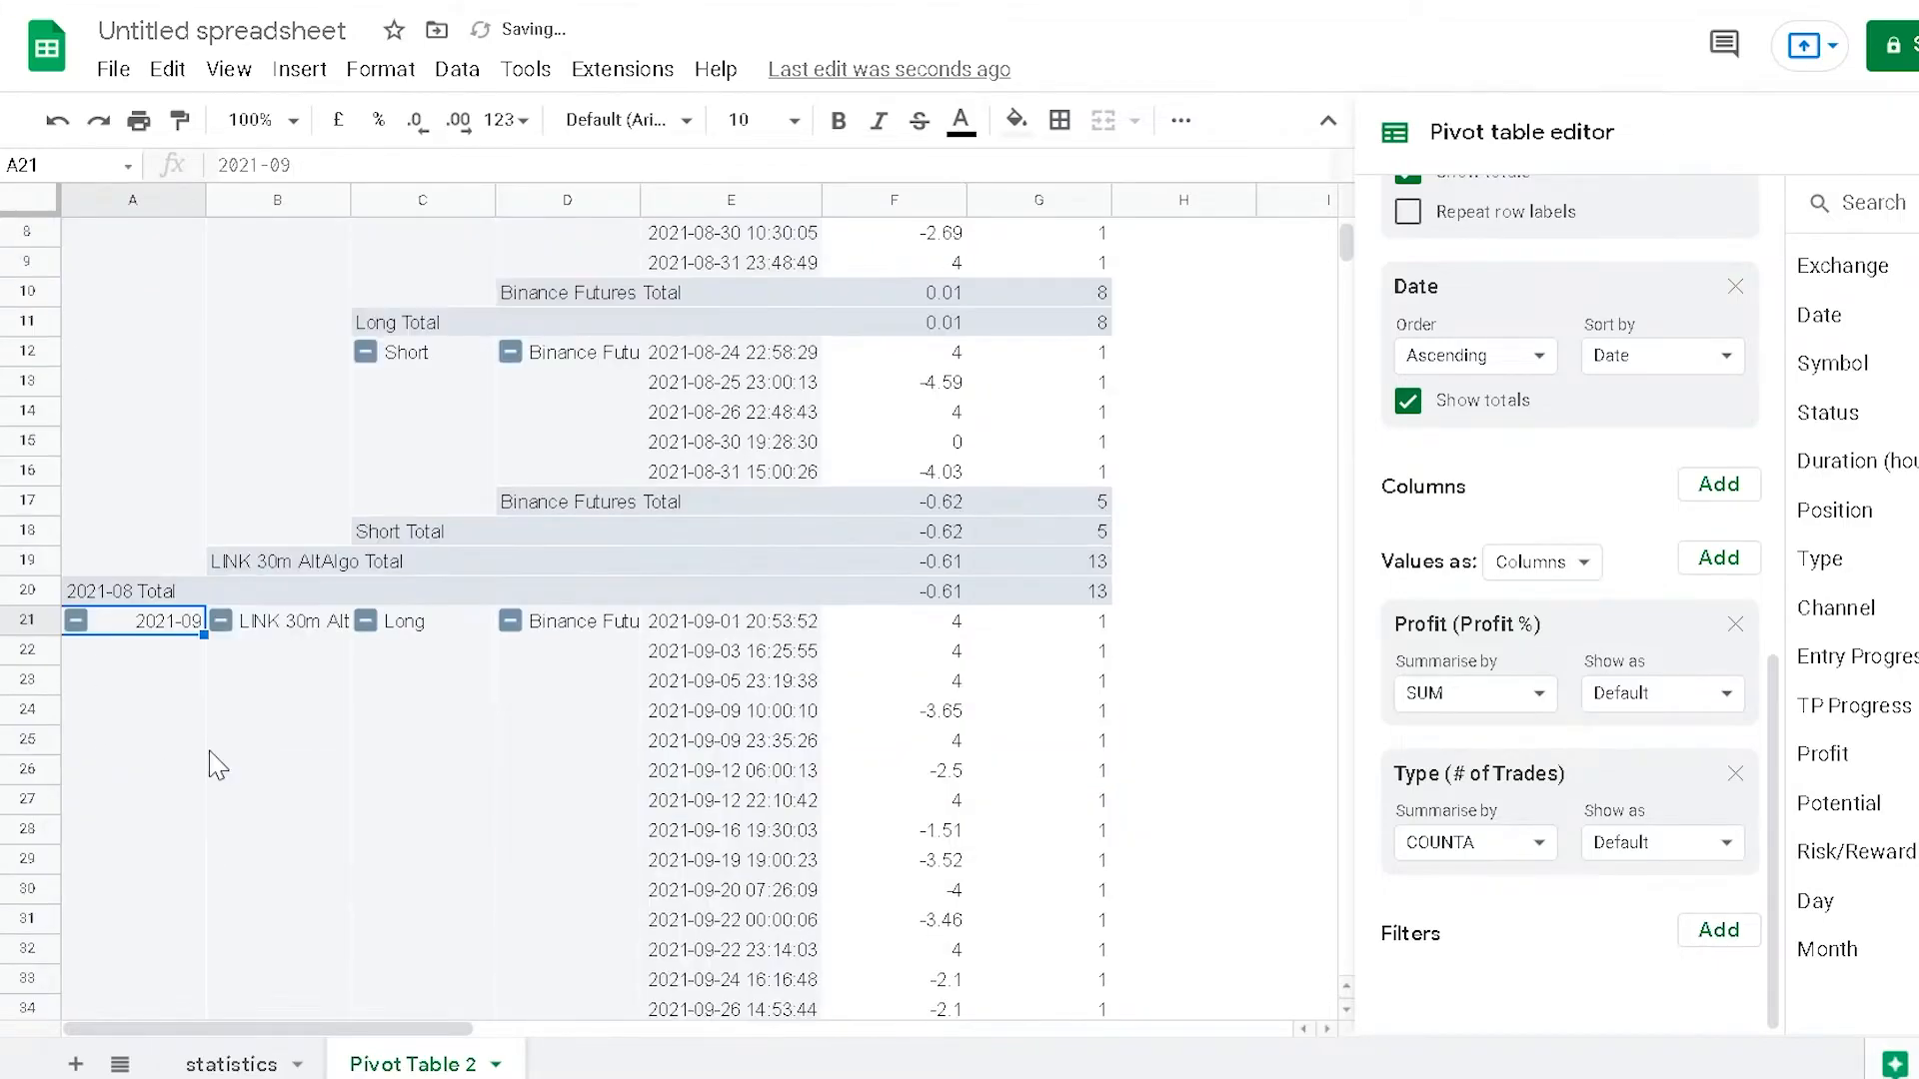
pyautogui.scroll(3, 215, 764)
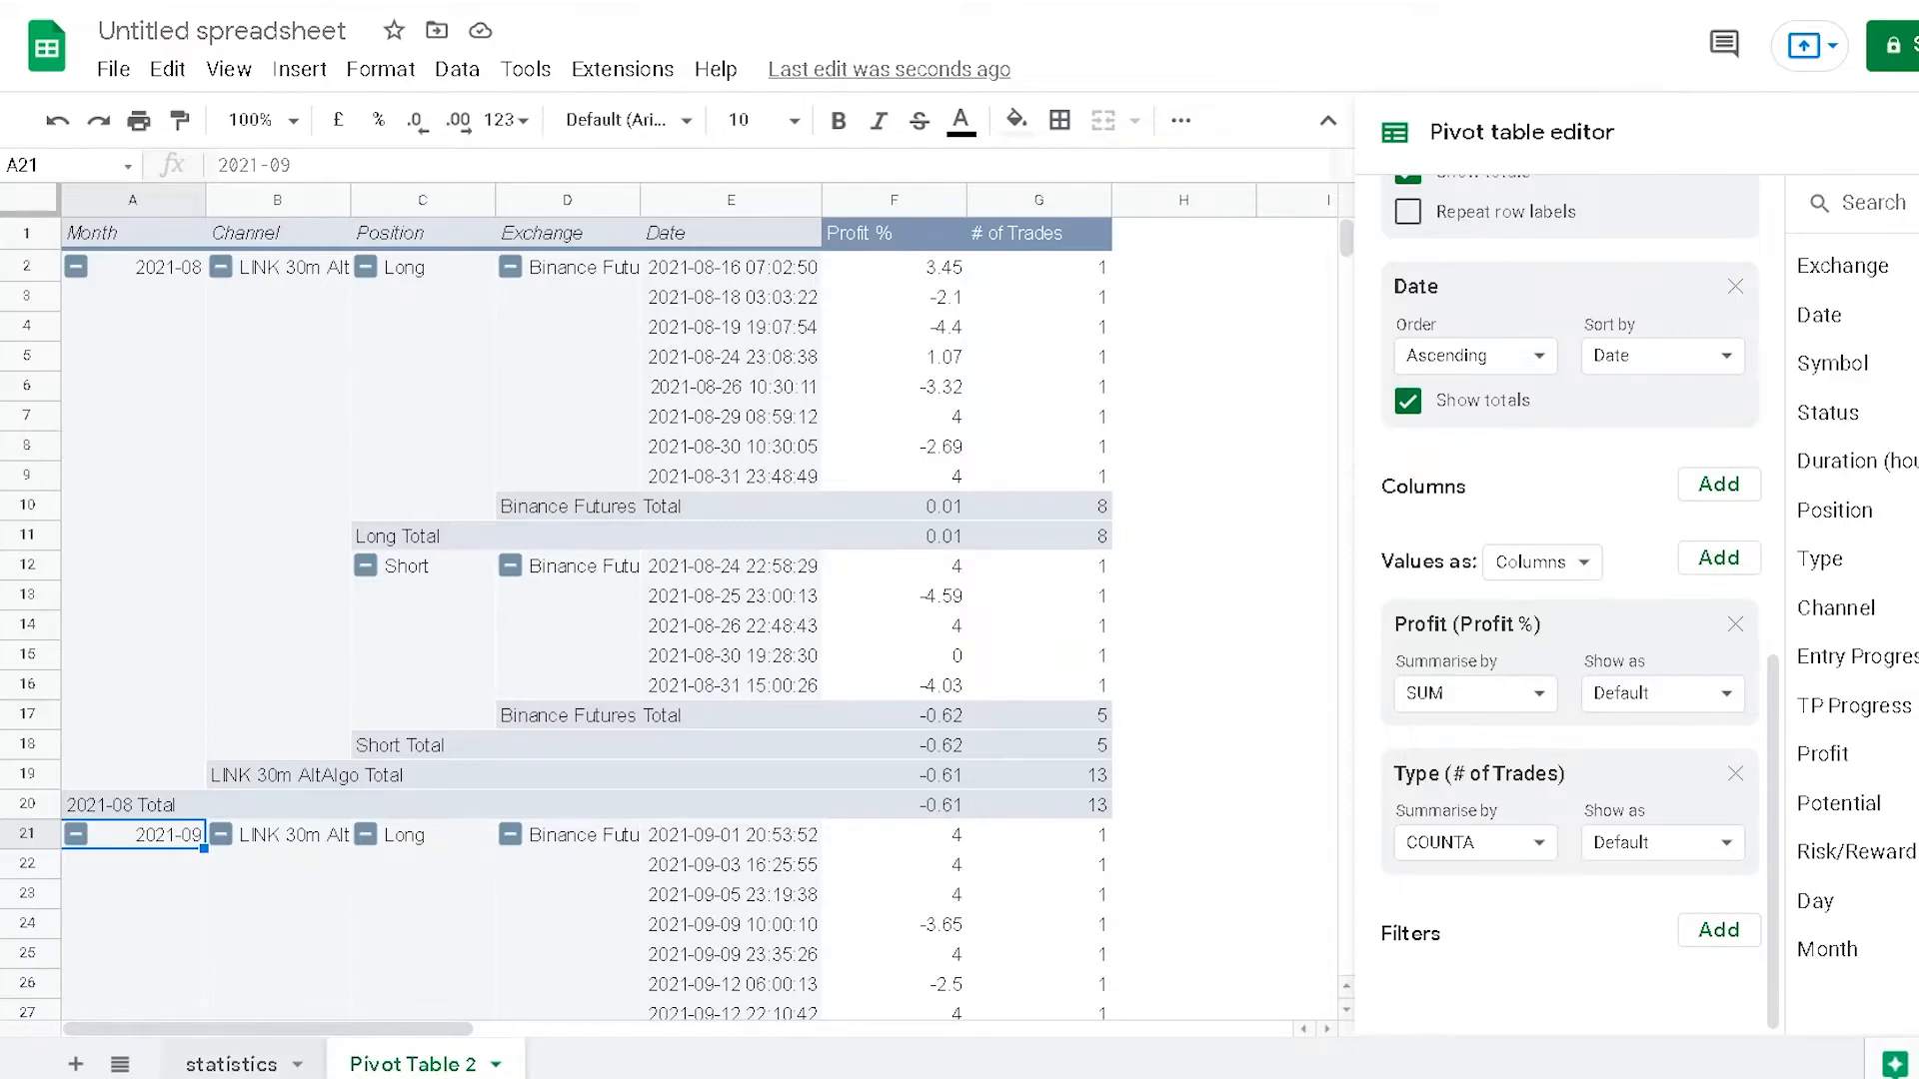
# Step: Examine the imported trade rows on the statistics sheet, from the column headings down to the last filled row
pyautogui.click(232, 1064)
pyautogui.scroll(20, 349, 540)
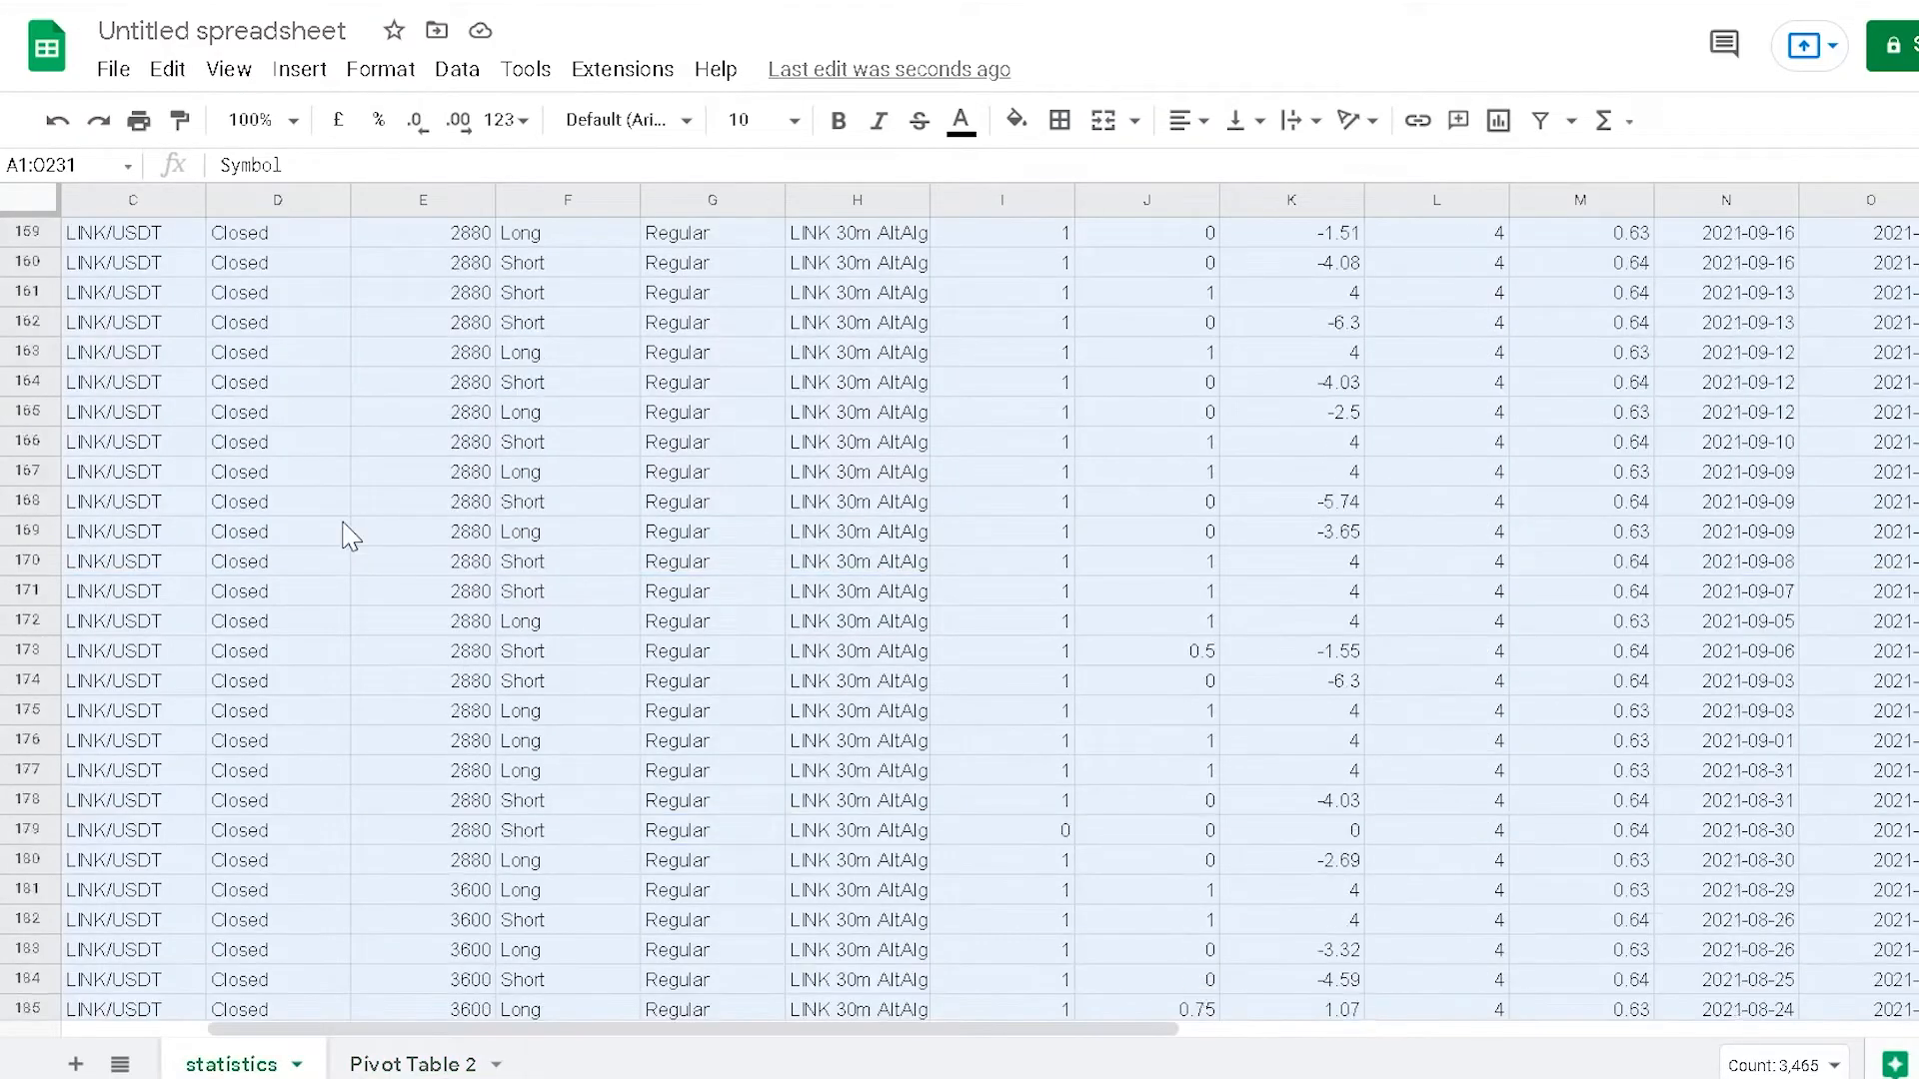
pyautogui.scroll(20, 505, 305)
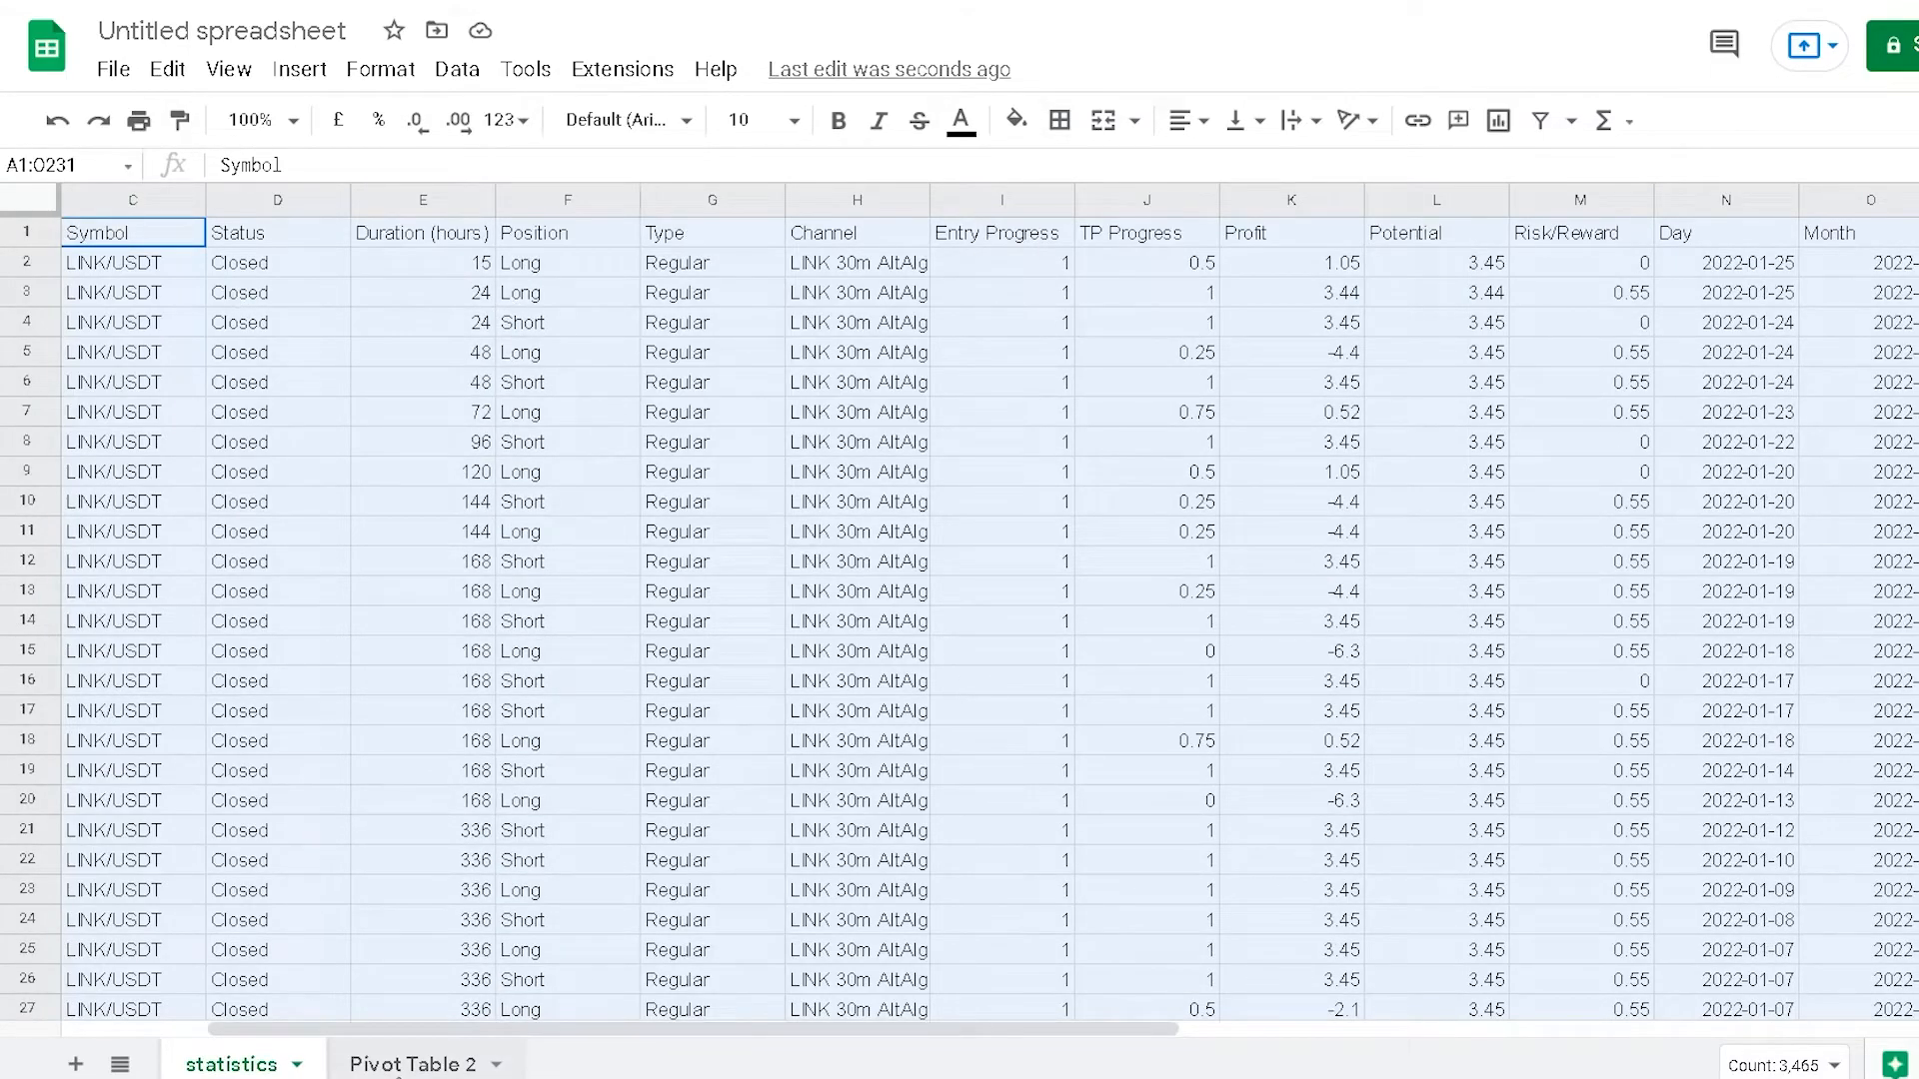
pyautogui.click(400, 1067)
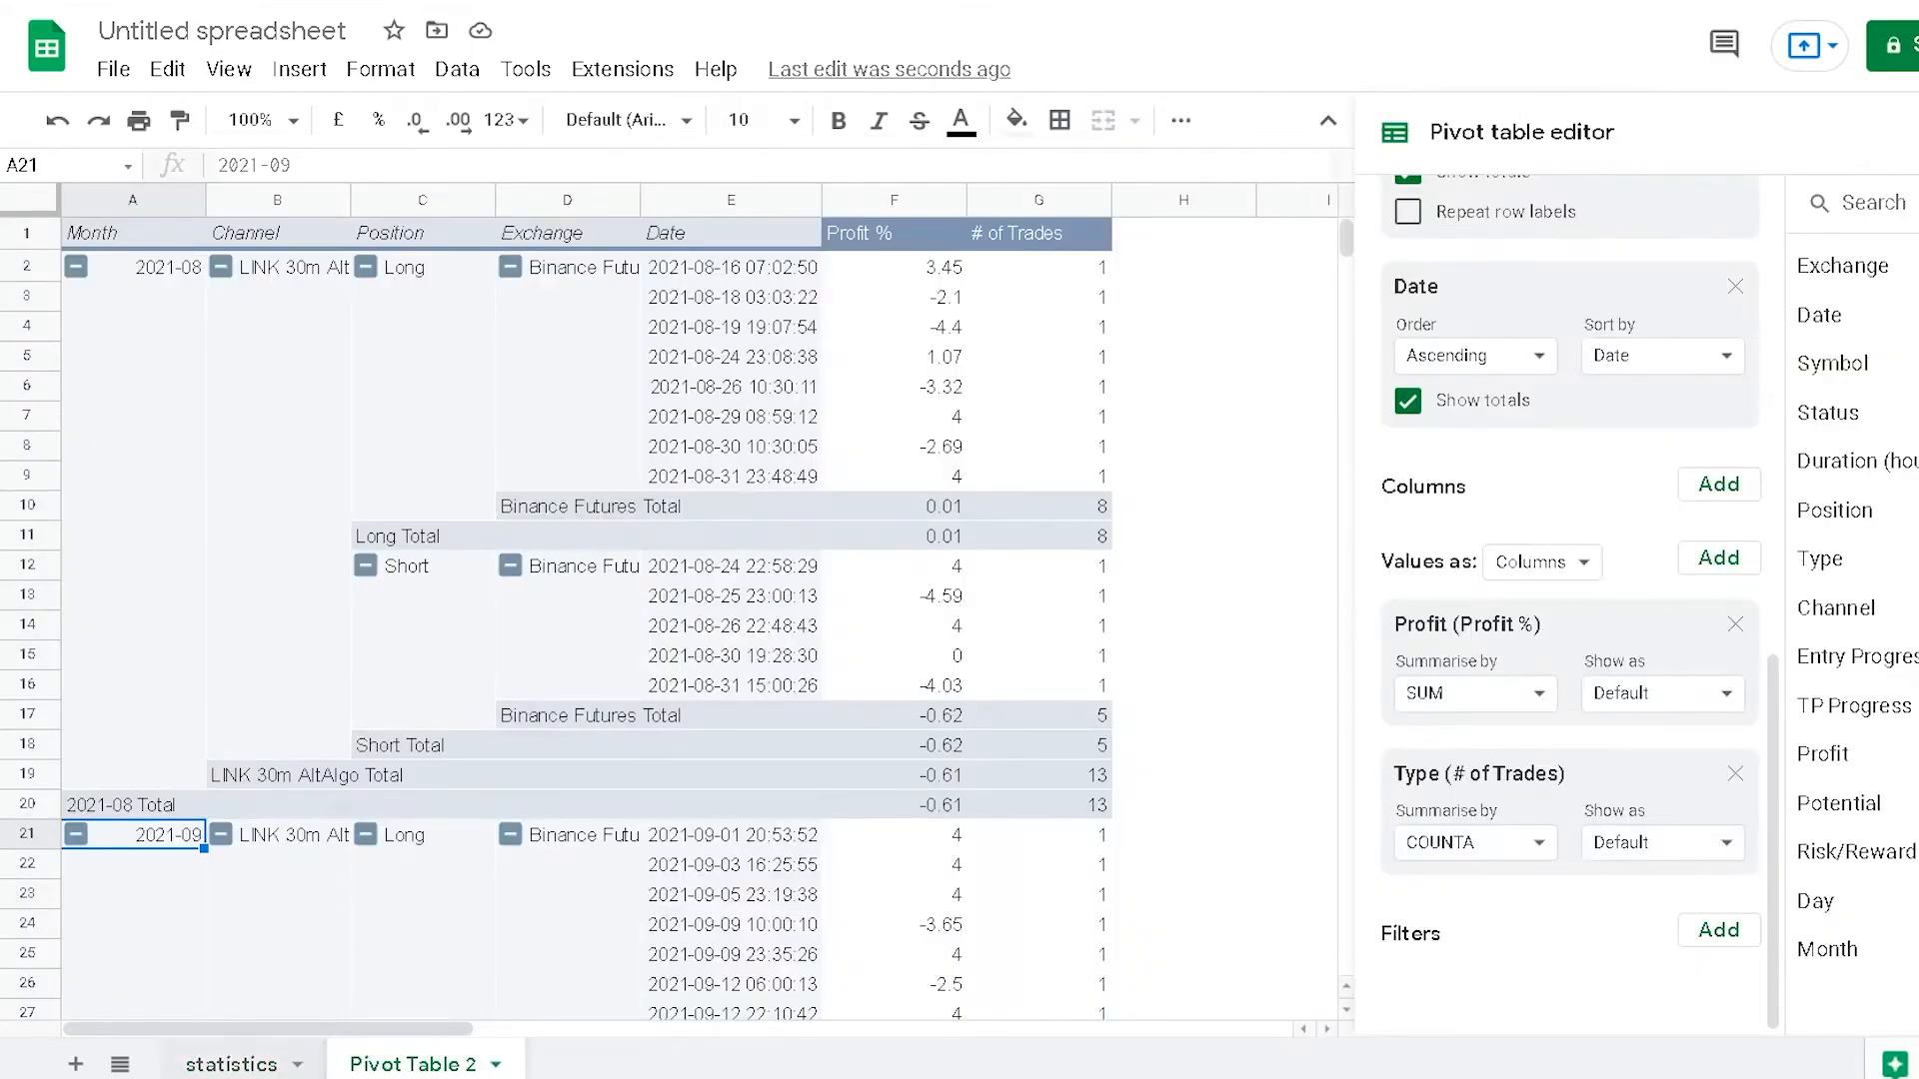
pyautogui.click(232, 1065)
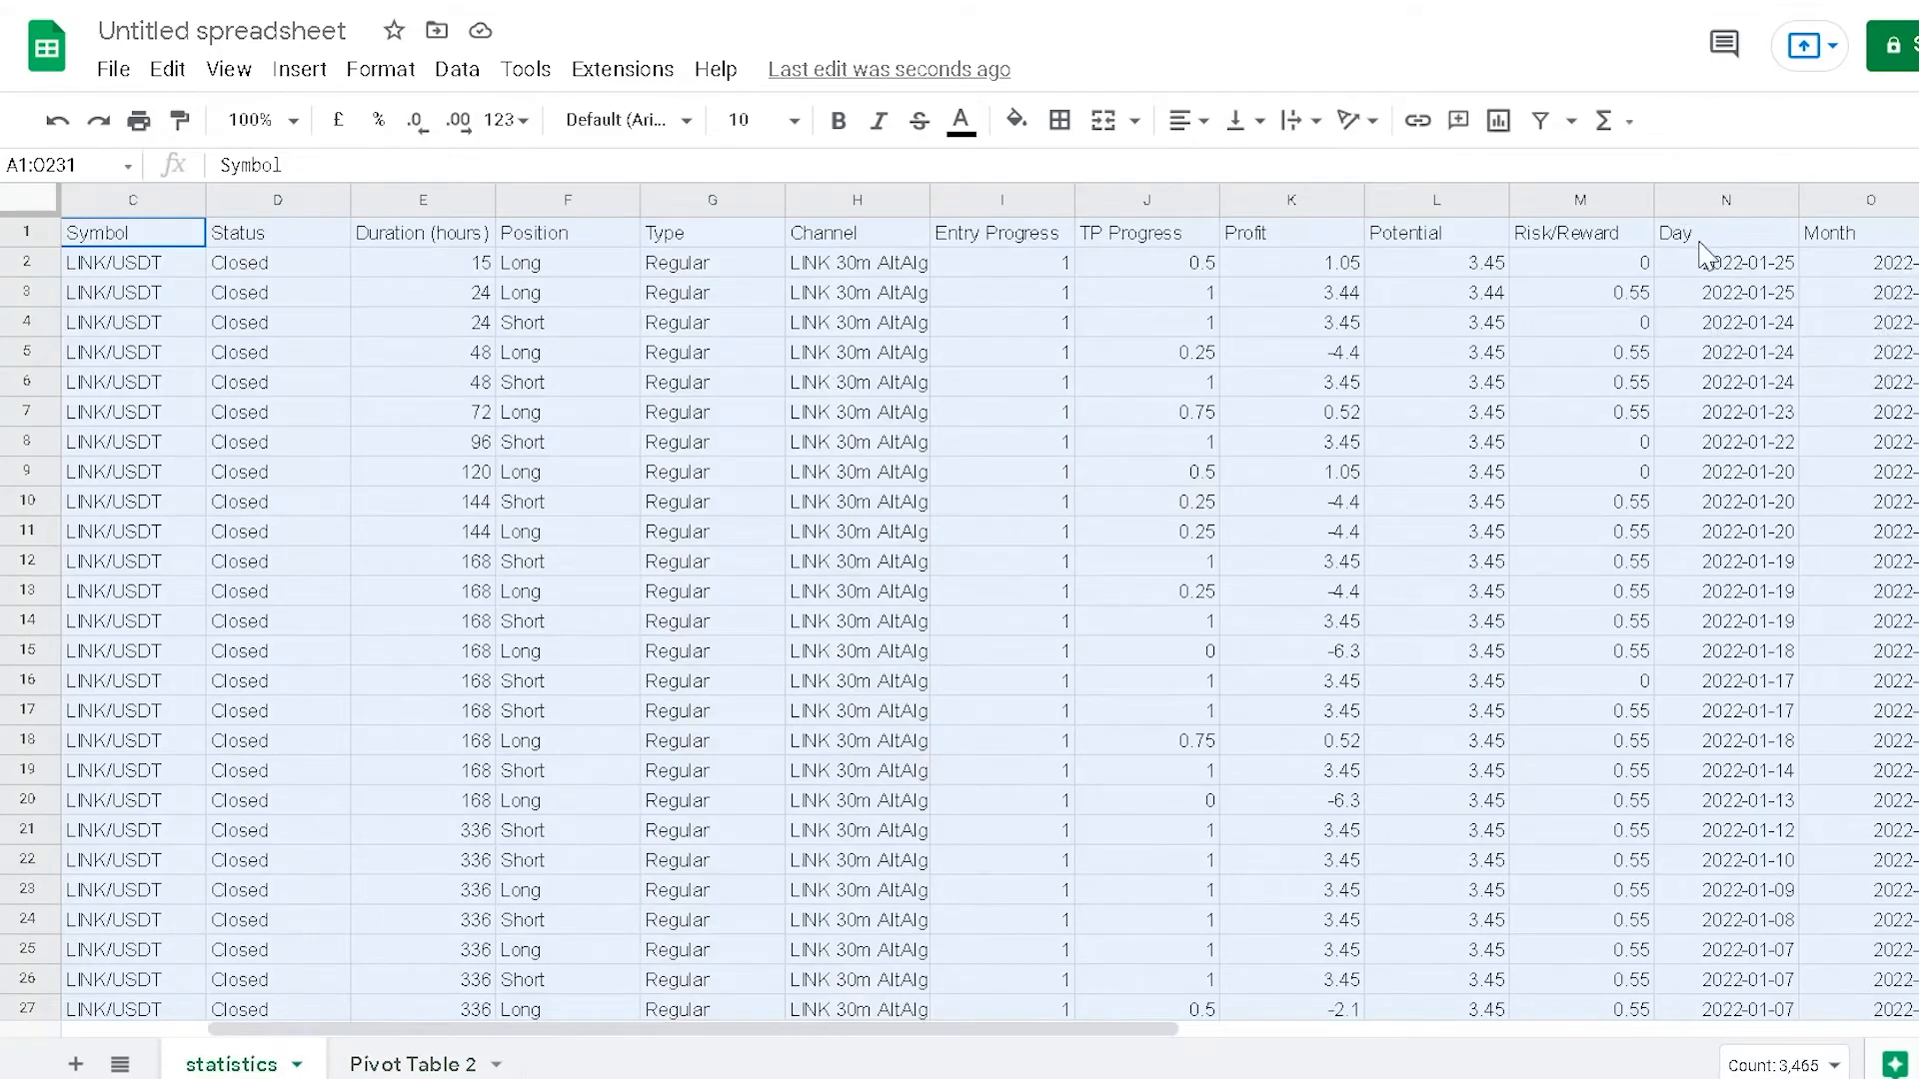
pyautogui.scroll(-20, 1561, 500)
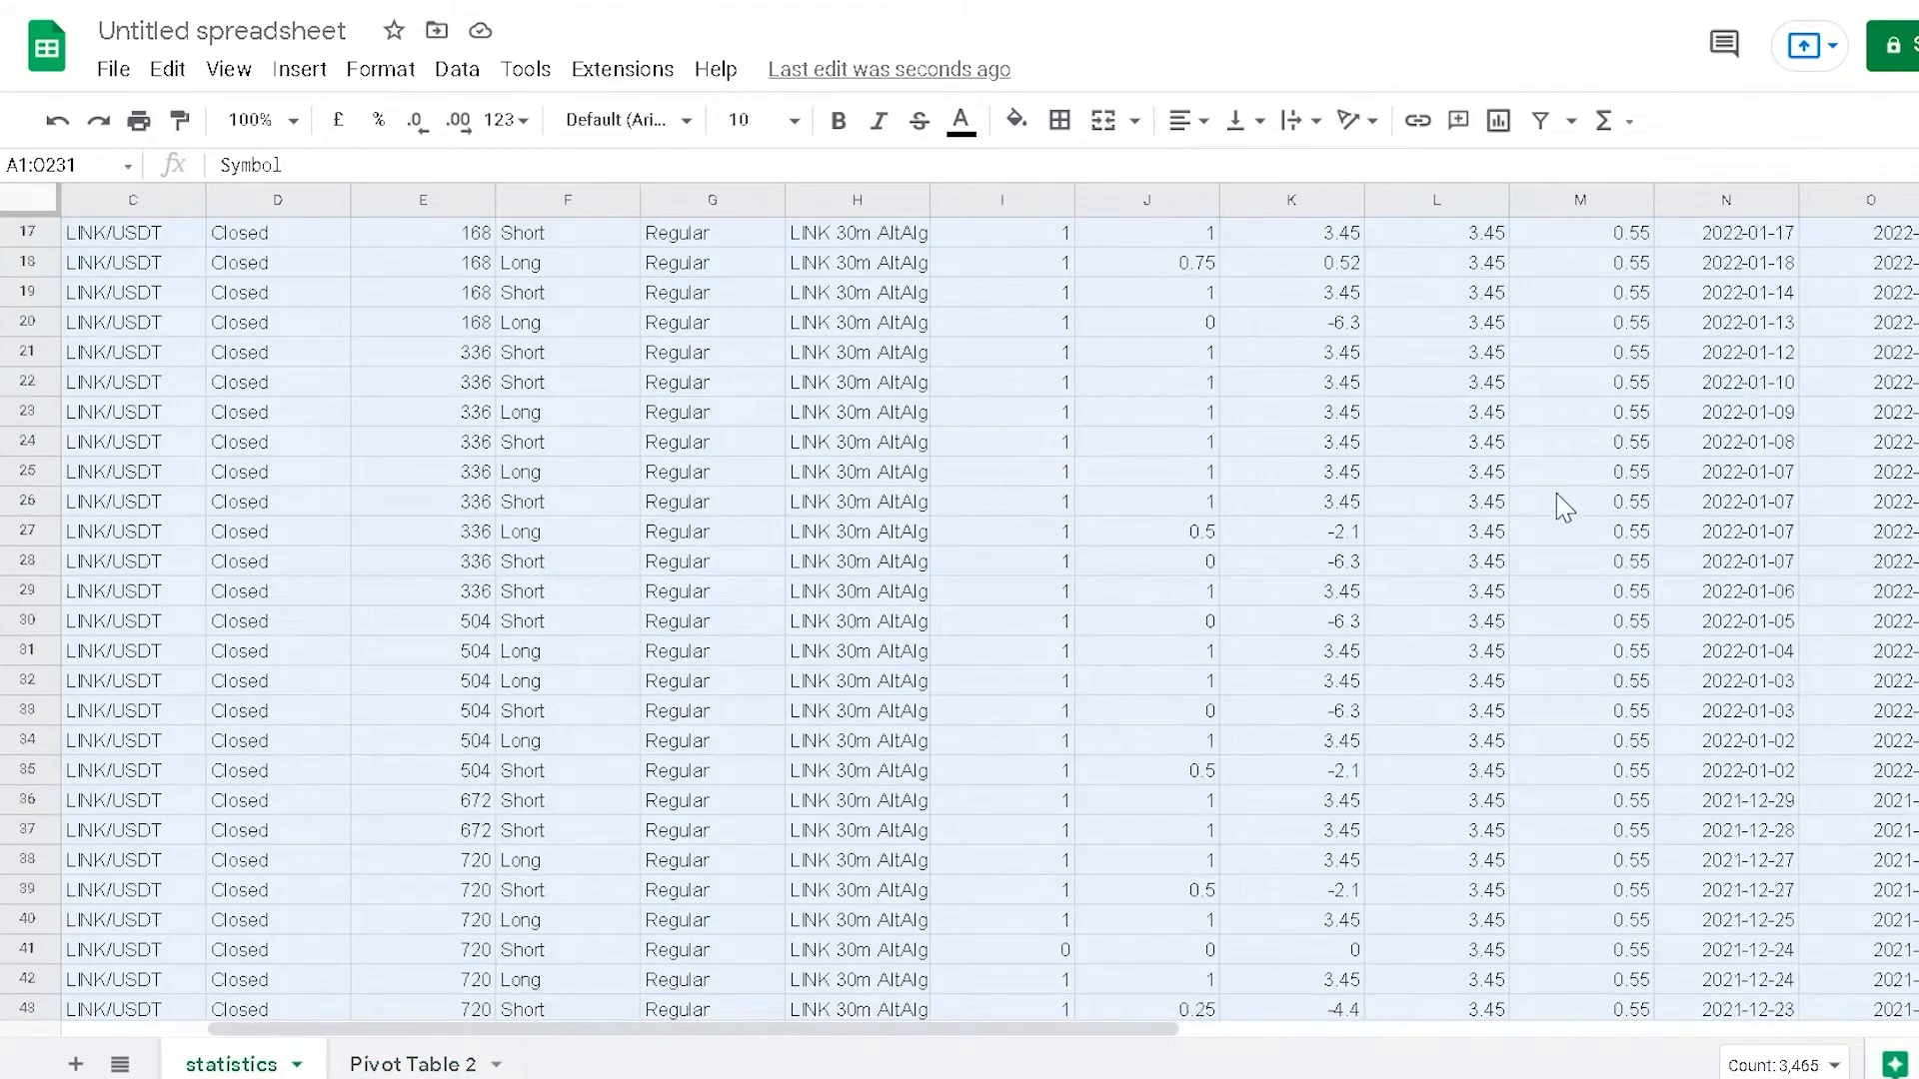
pyautogui.scroll(-20, 1561, 497)
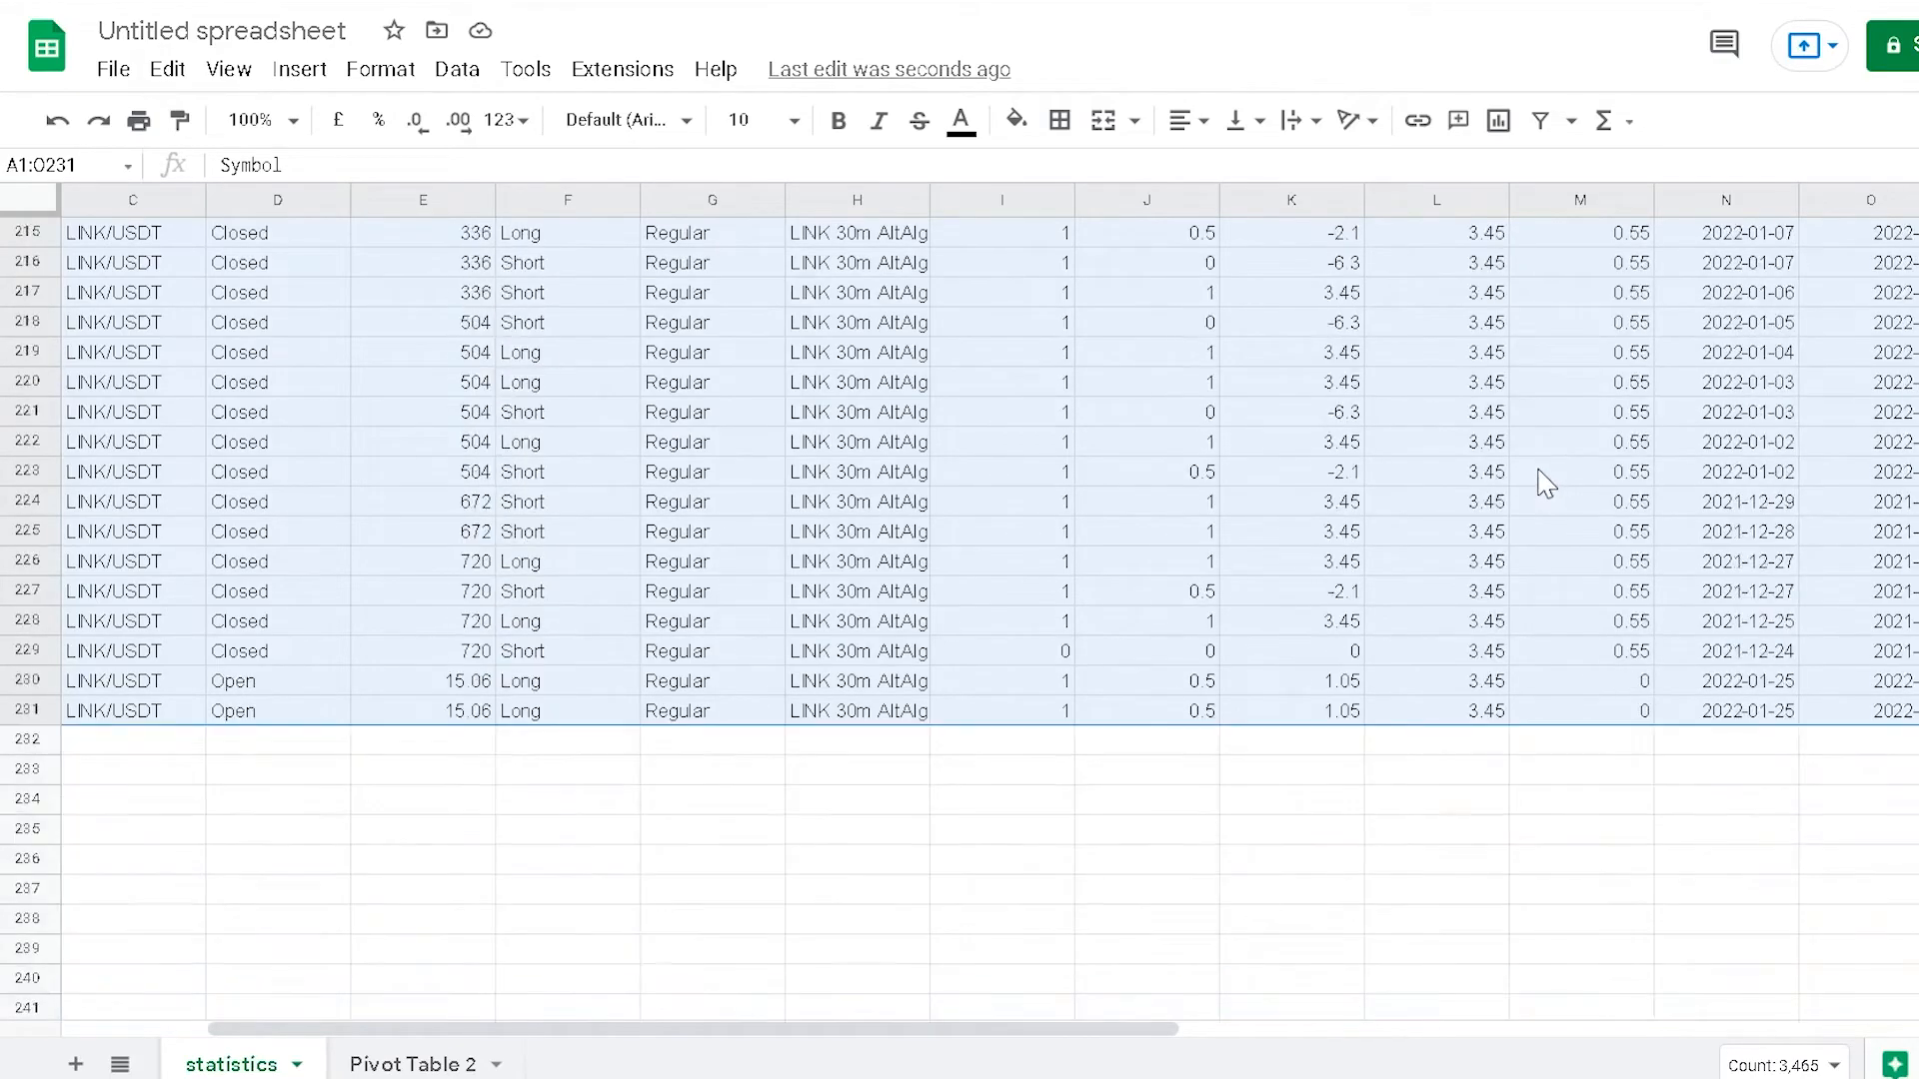
pyautogui.scroll(3, 1716, 494)
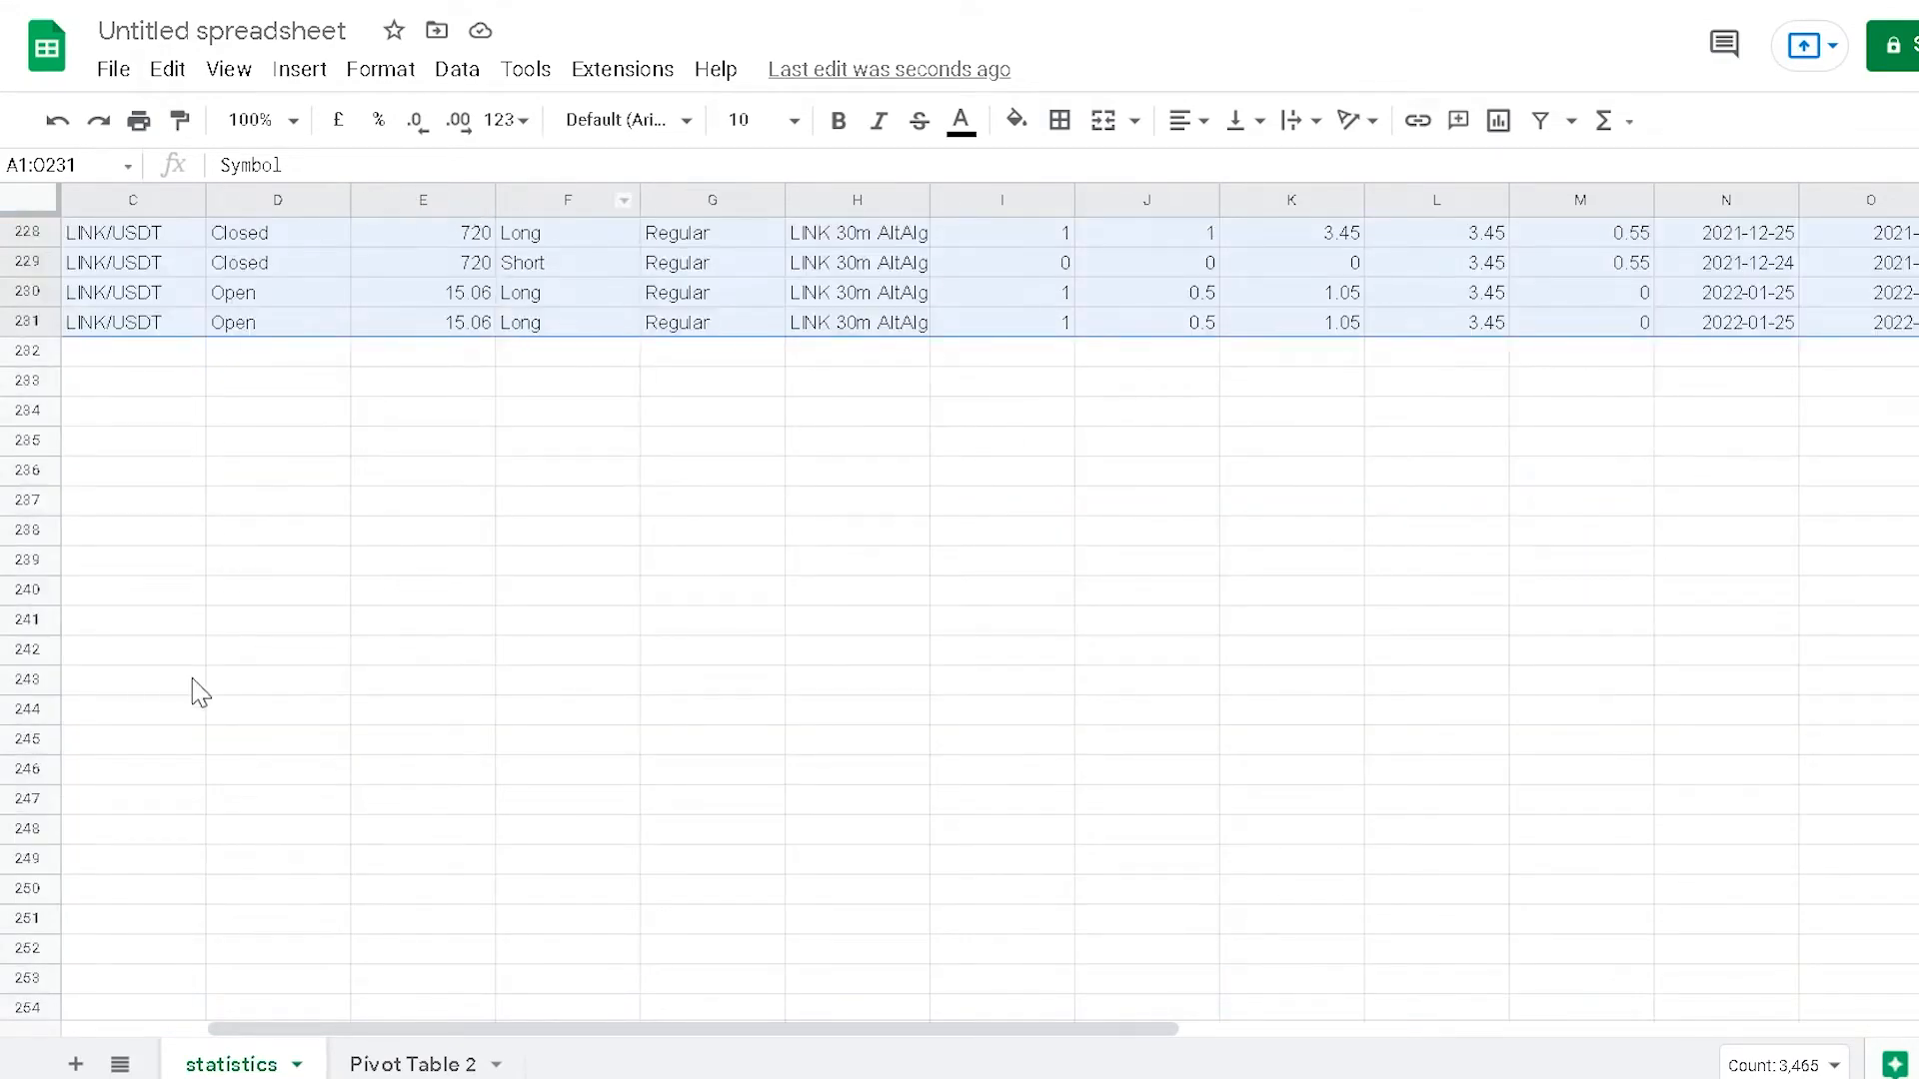
pyautogui.scroll(5, 1799, 539)
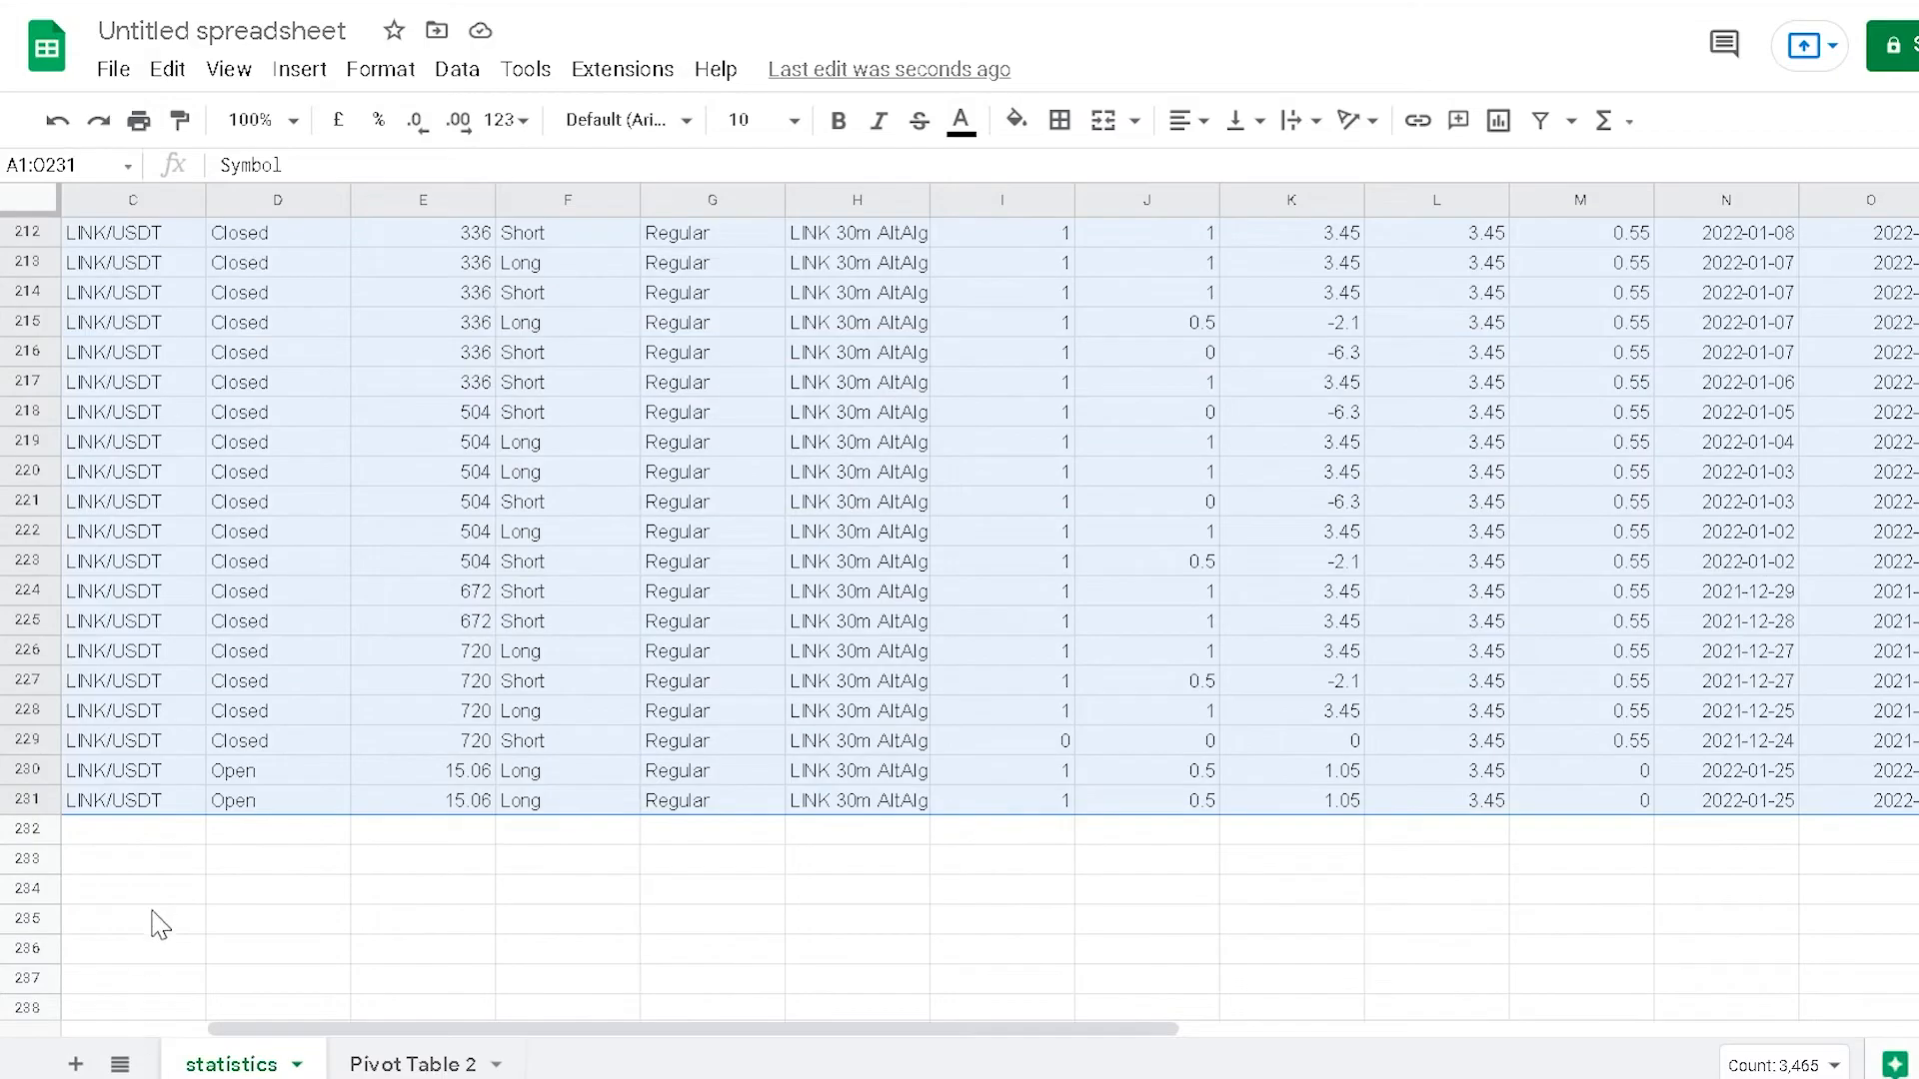
# Step: Check the pivot table's source data range against the last filled row of the statistics sheet
pyautogui.click(412, 1063)
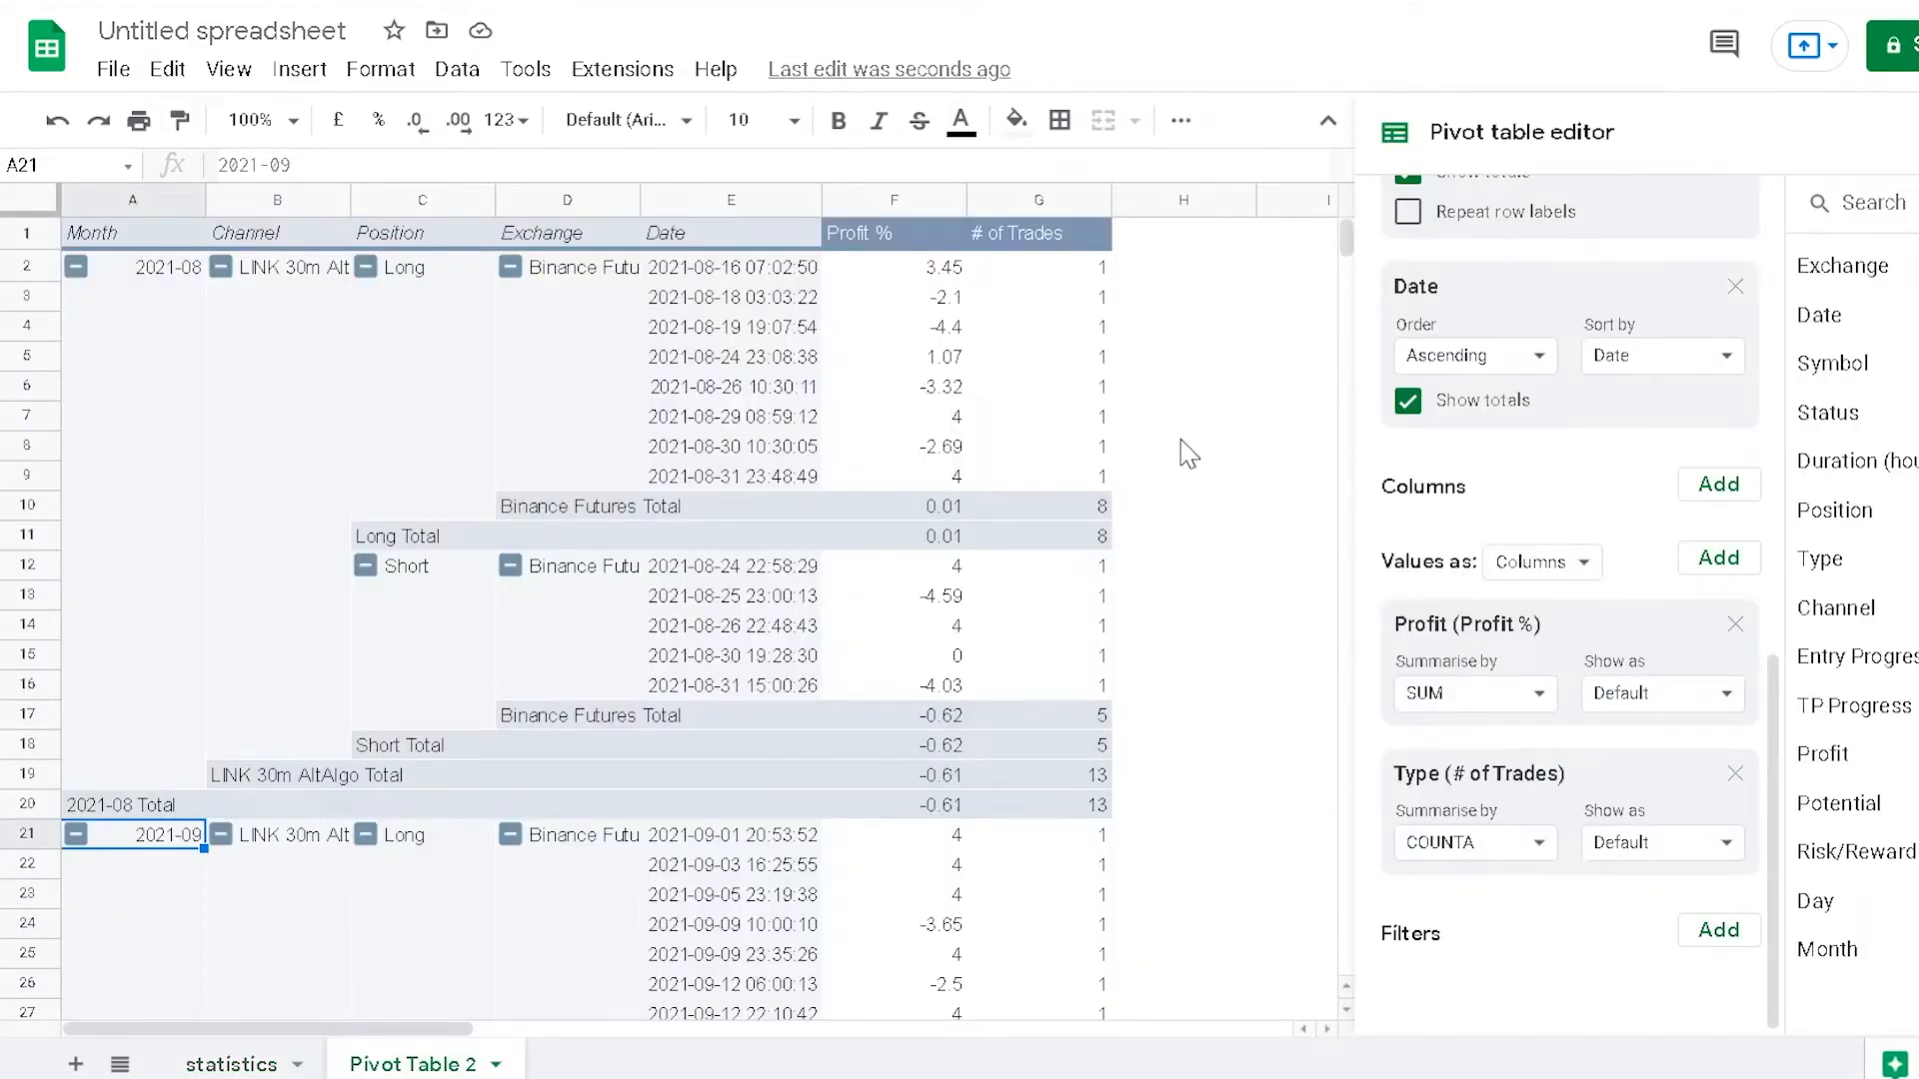
pyautogui.scroll(10, 1514, 265)
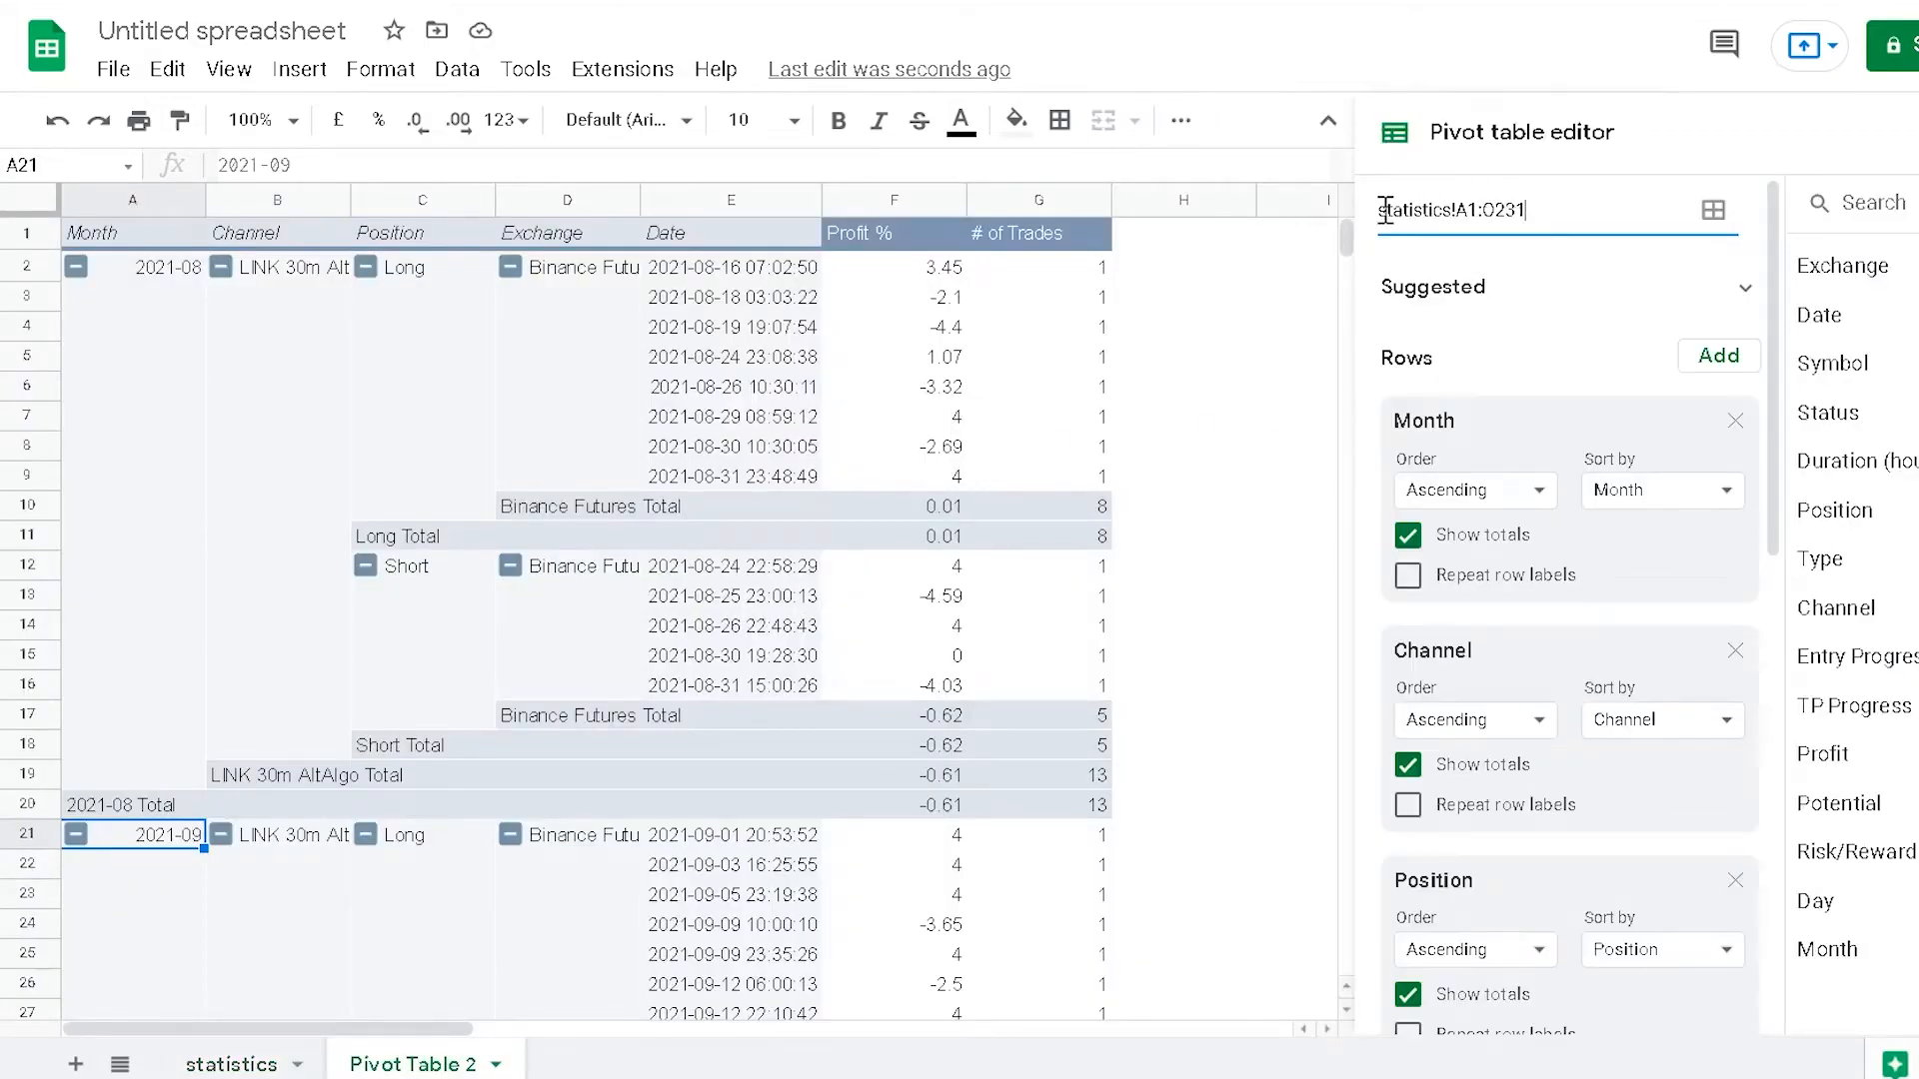
pyautogui.click(234, 1064)
pyautogui.click(468, 1055)
pyautogui.click(198, 1066)
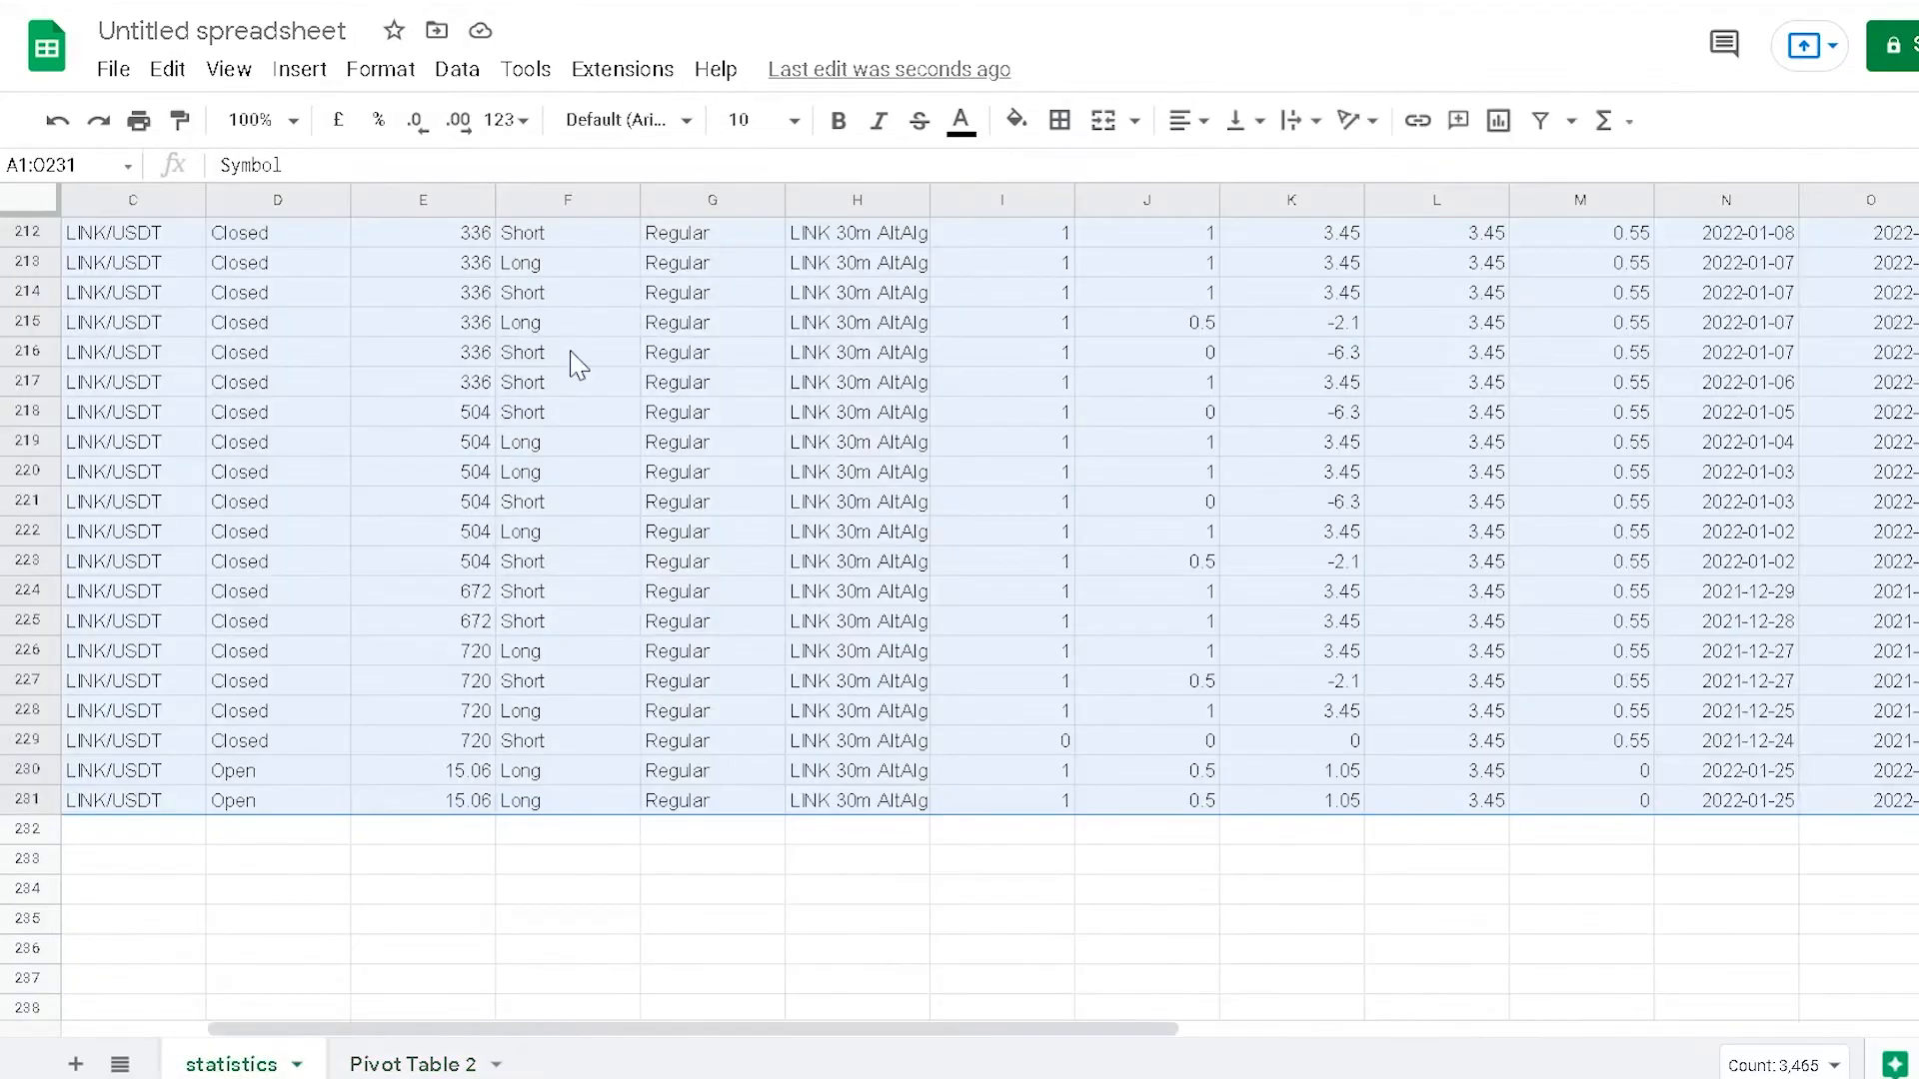
pyautogui.click(428, 1062)
# Step: Switch to Process.txt in Notepad, add "(optional)" to the "make day and month column" line, and minimise the window
pyautogui.hotkey('alt', 'Tab')
pyautogui.moveTo(1067, 195); pyautogui.dragTo(1337, 286)
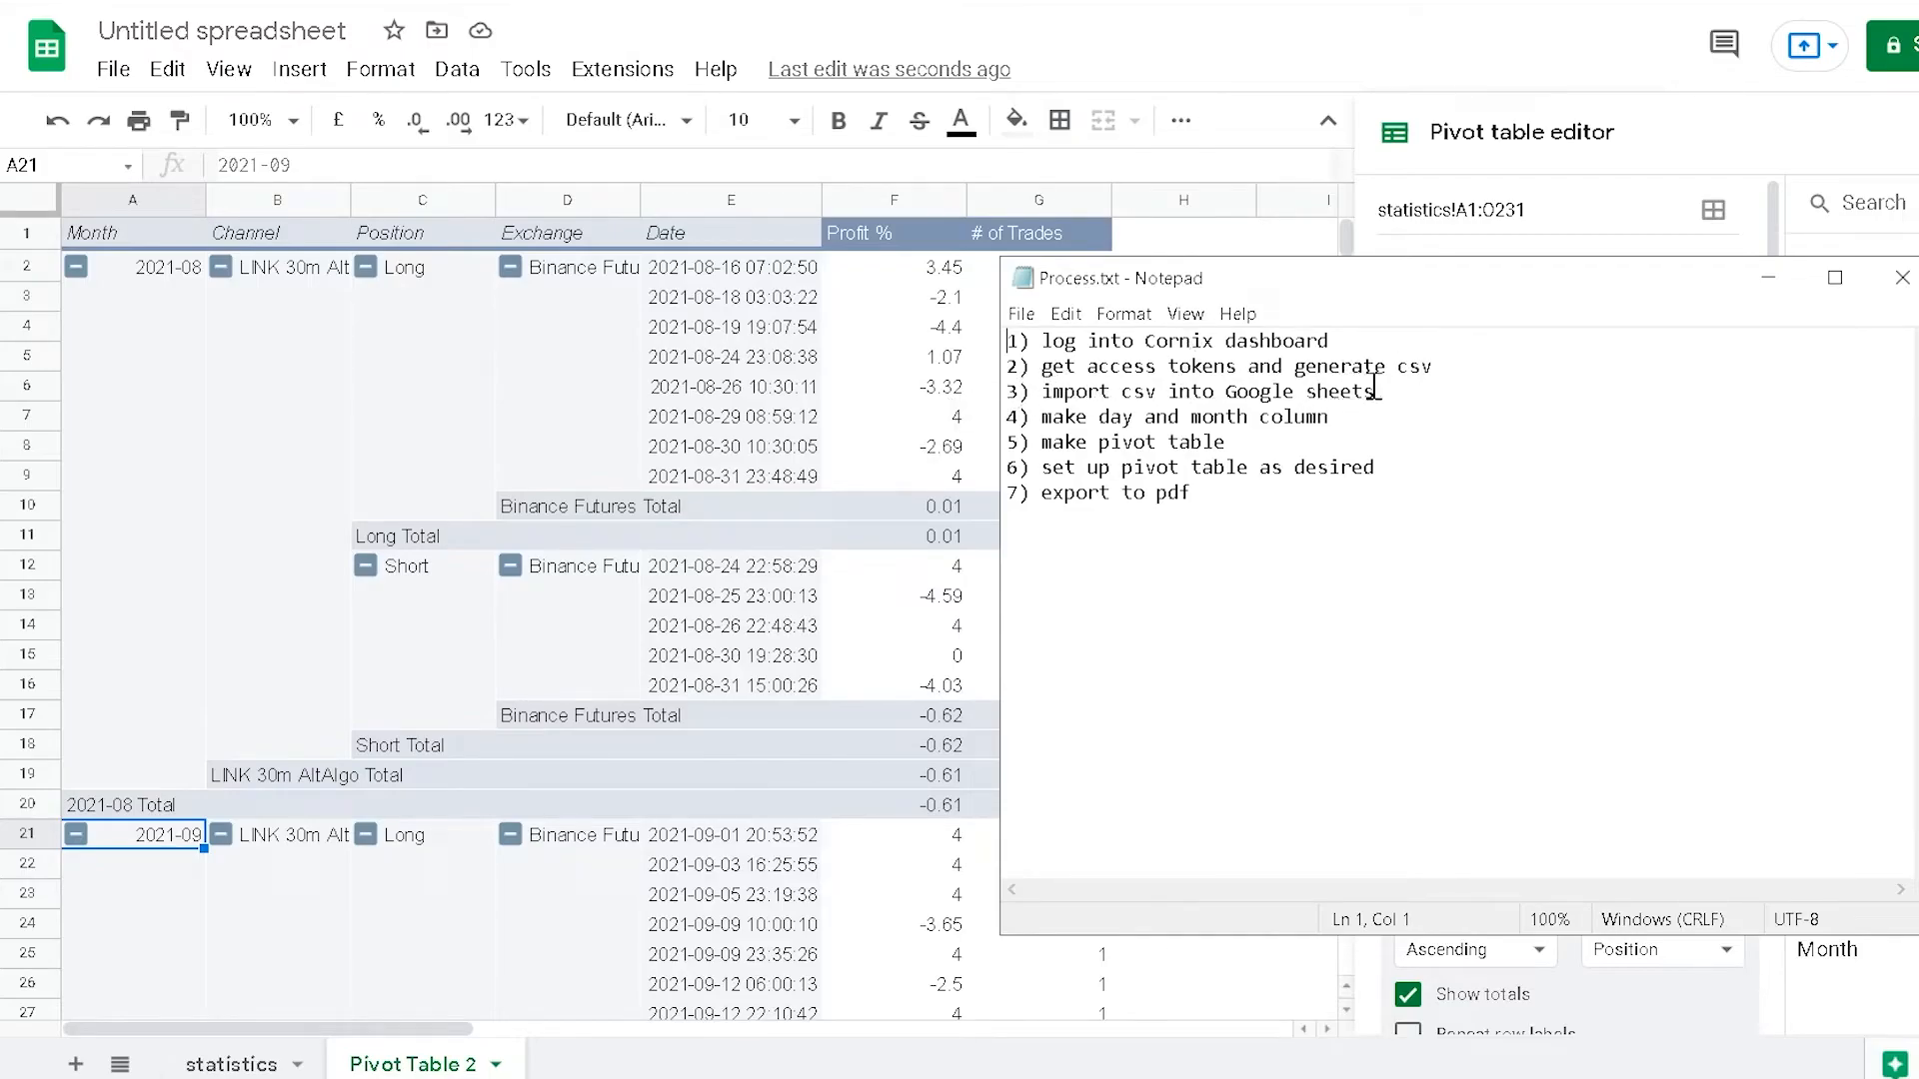
pyautogui.moveTo(1375, 280); pyautogui.dragTo(1315, 364)
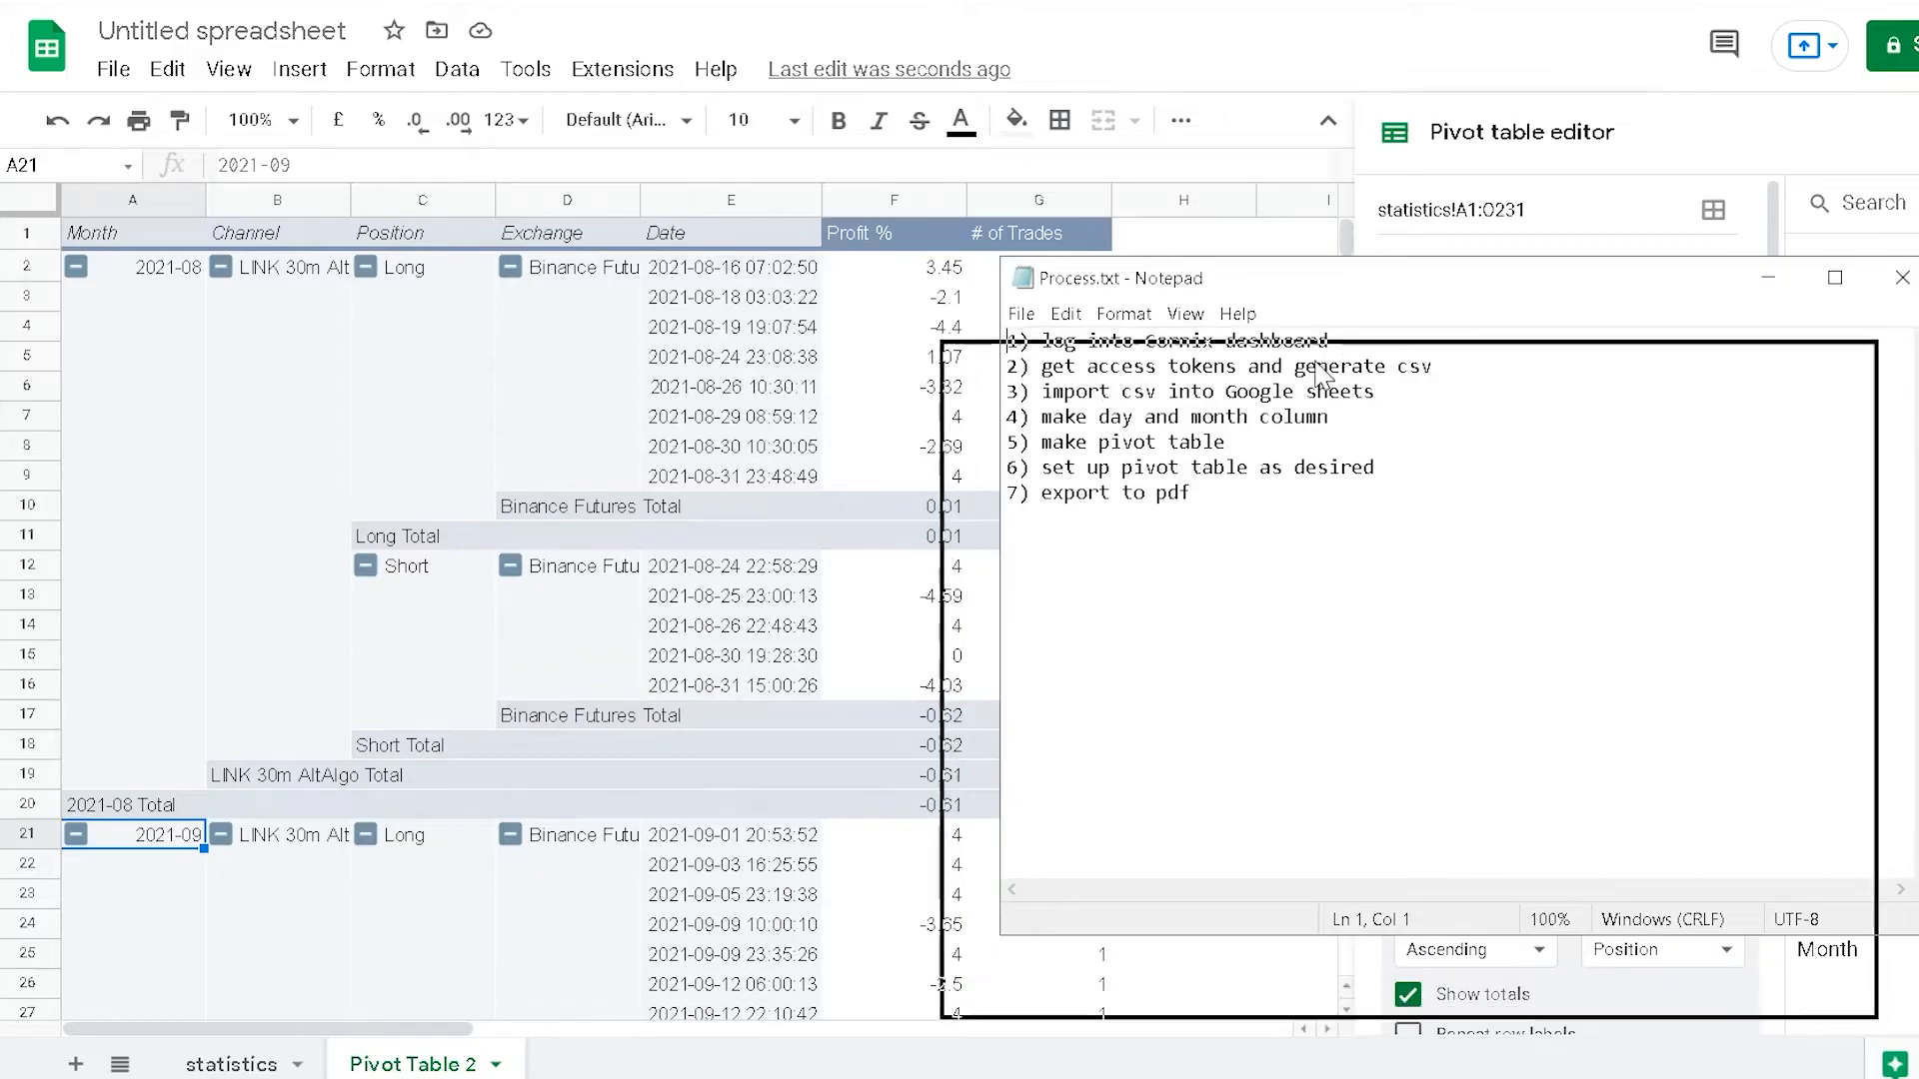
pyautogui.click(1341, 484)
pyautogui.click(1362, 496)
pyautogui.write('(optional)')
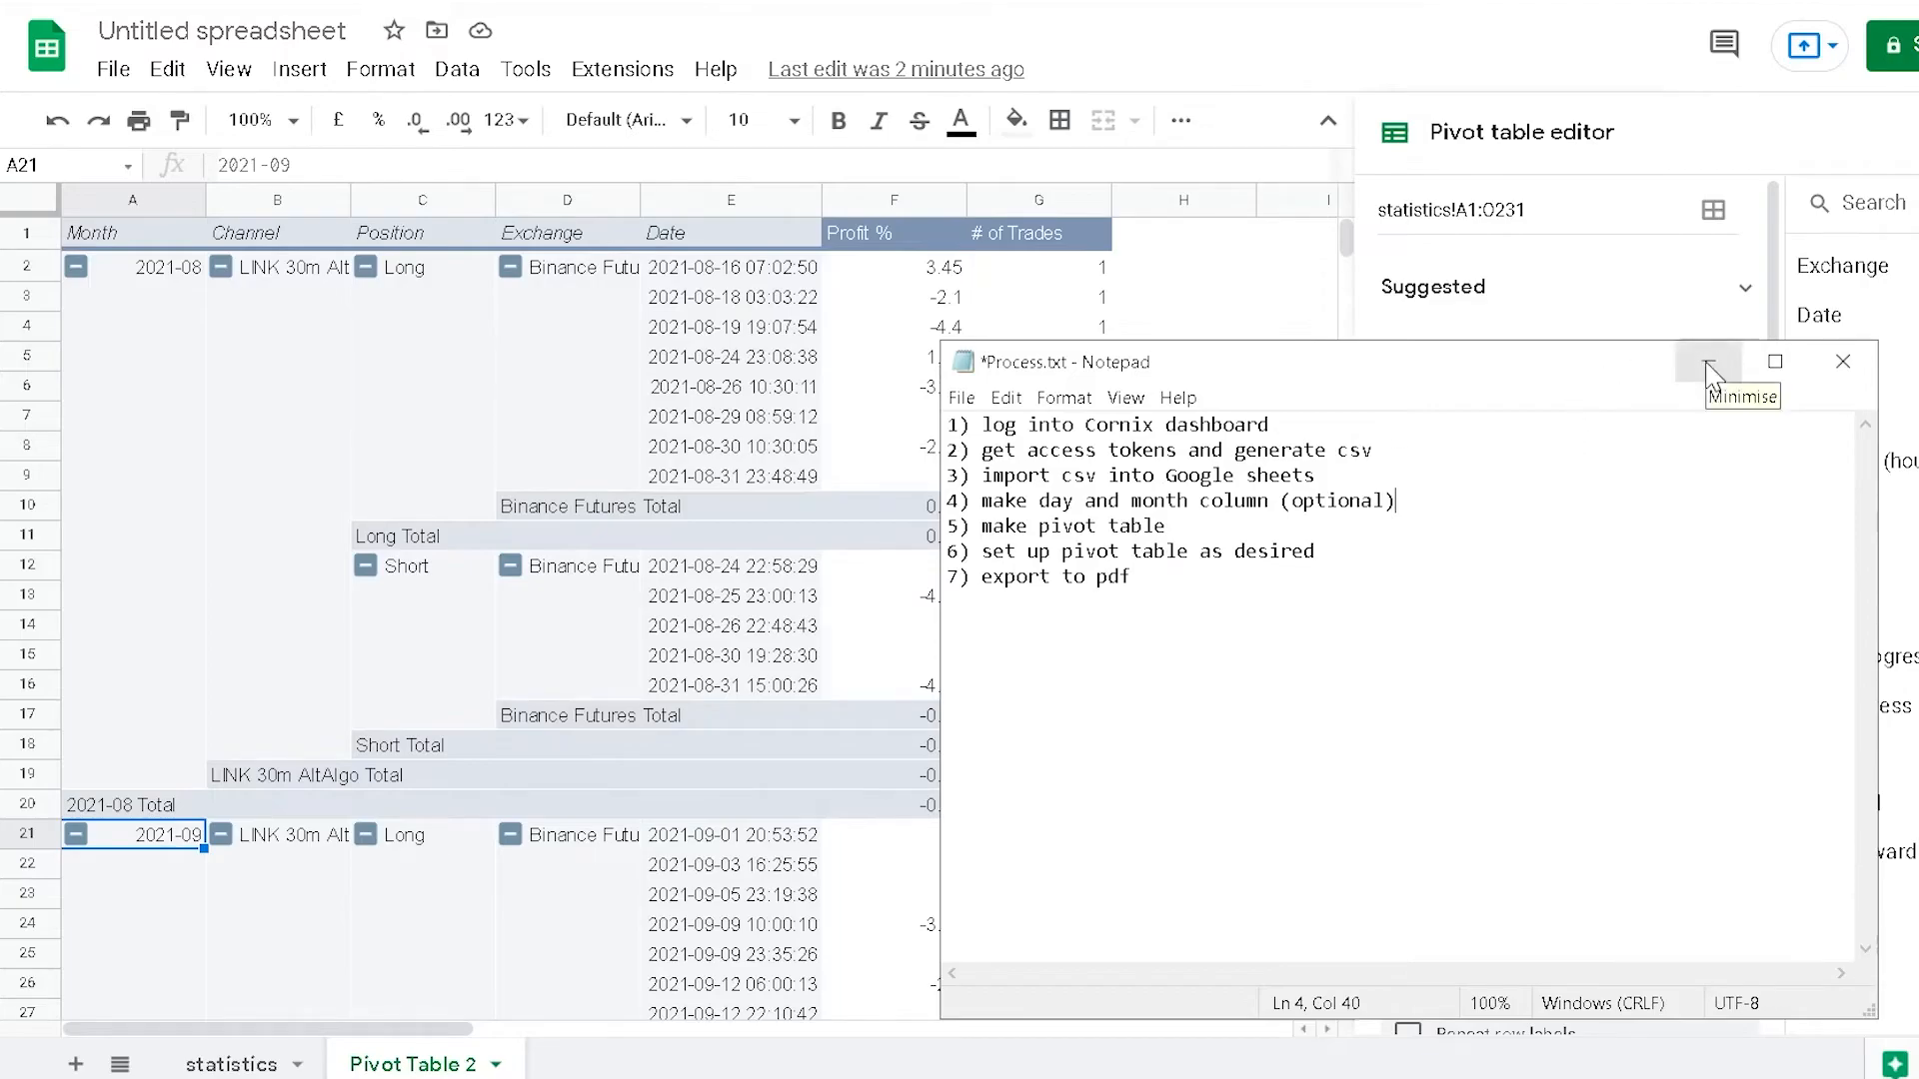
pyautogui.click(1709, 372)
# Step: Open the PDF download settings for the pivot table sheet and review the A4 landscape pages
pyautogui.click(114, 70)
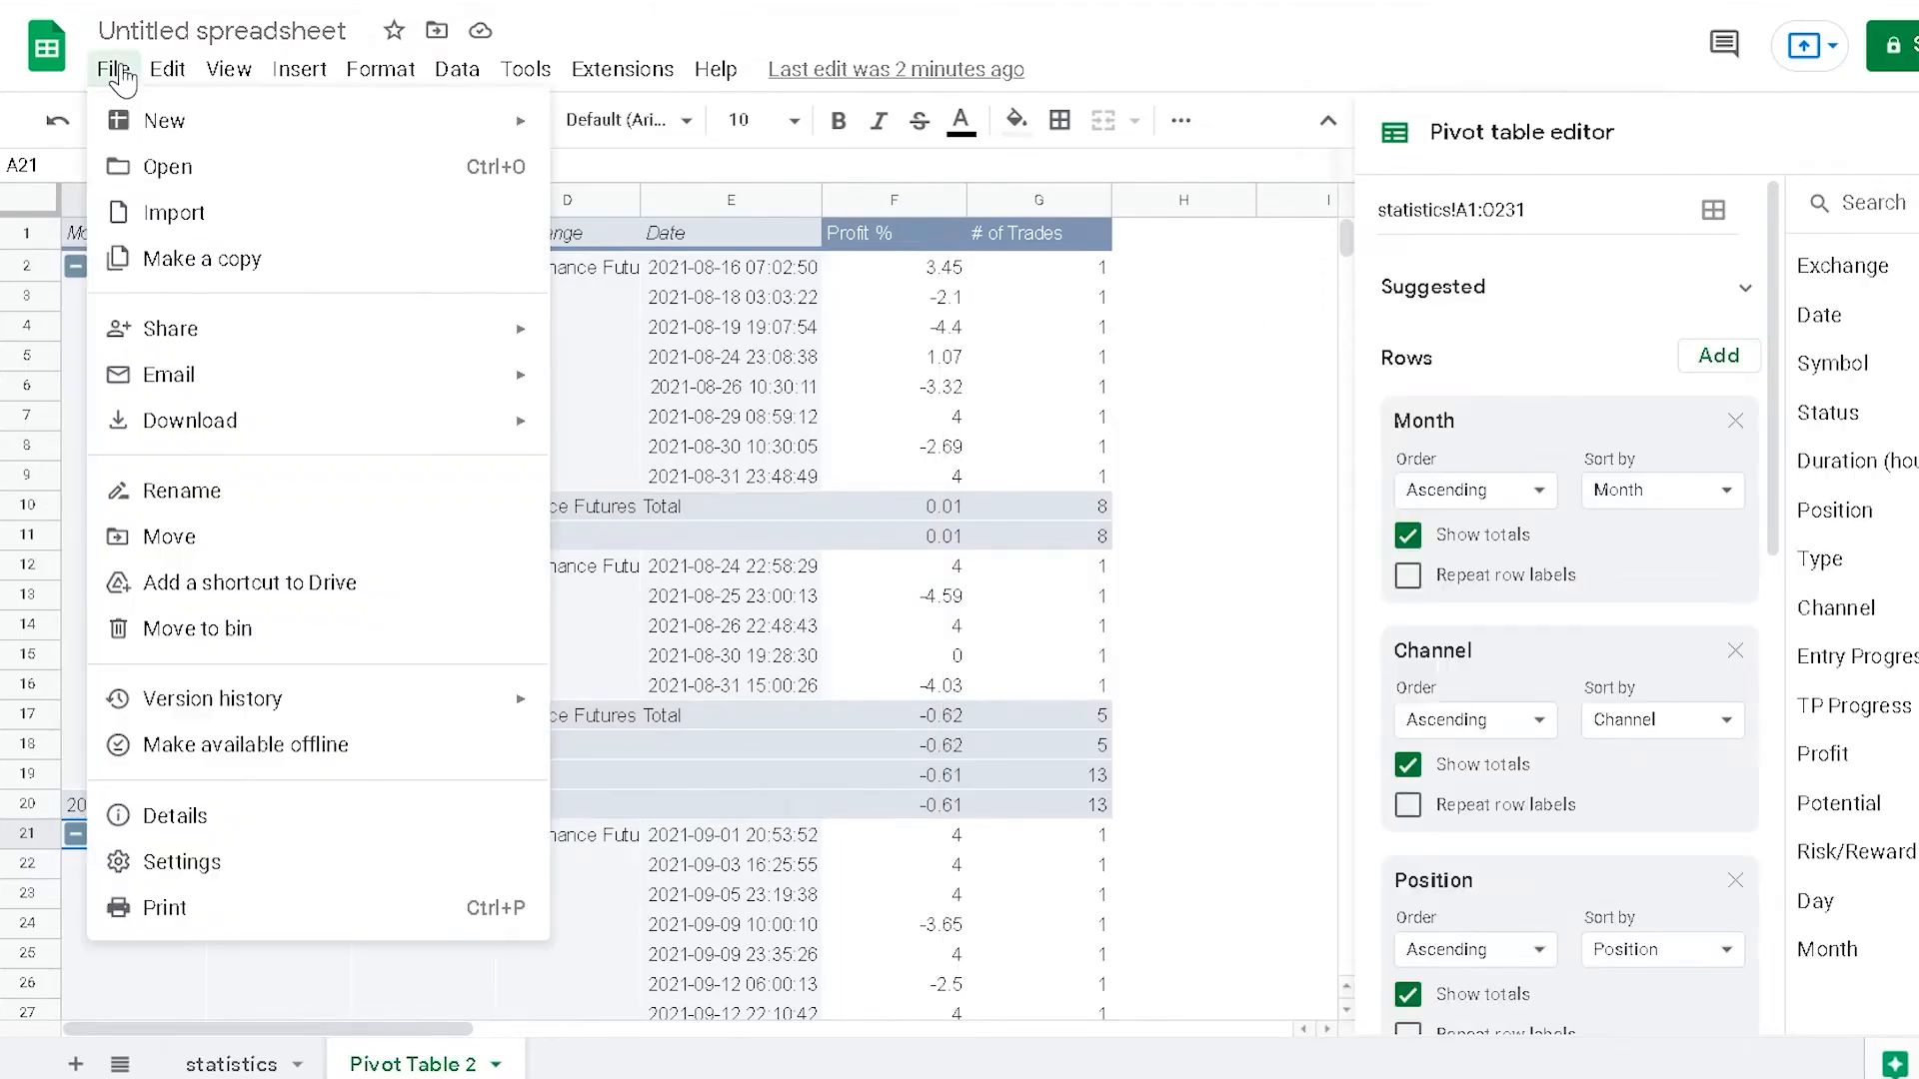
pyautogui.moveTo(346, 430)
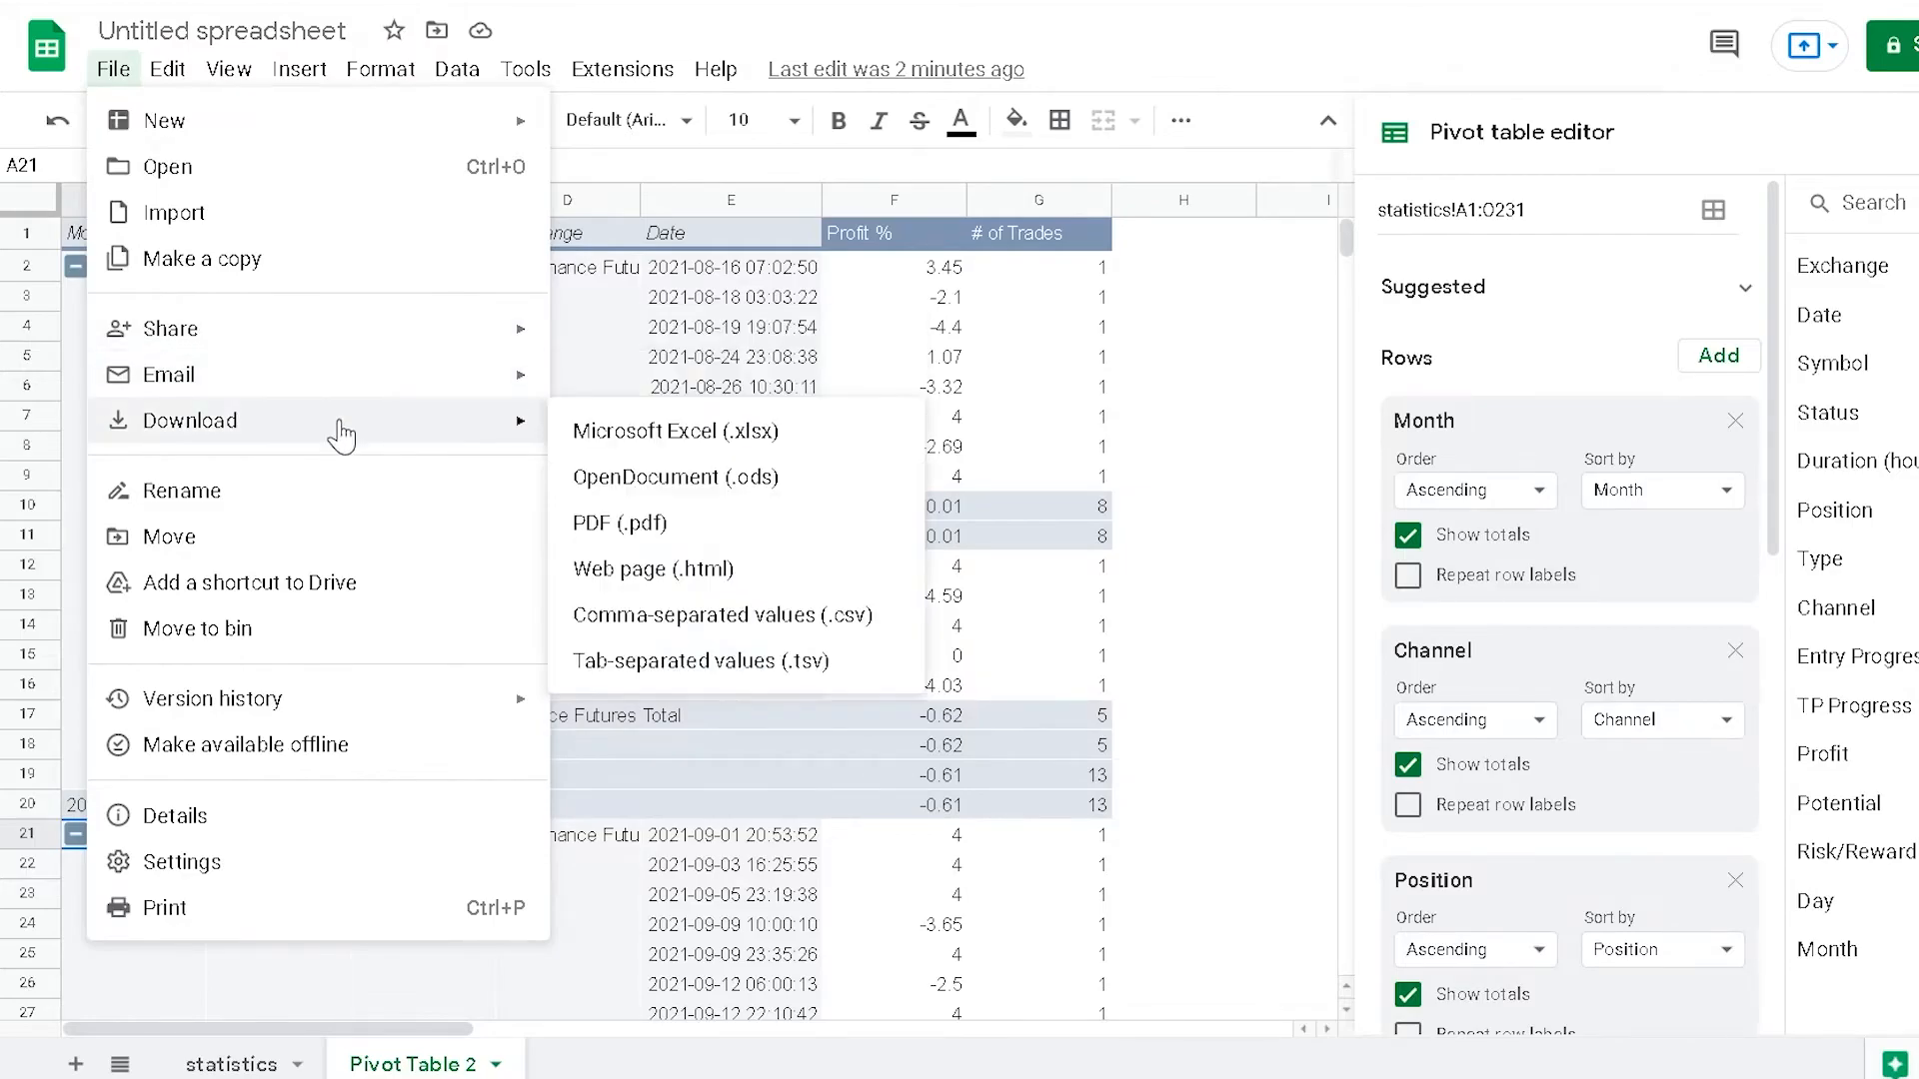
pyautogui.click(697, 535)
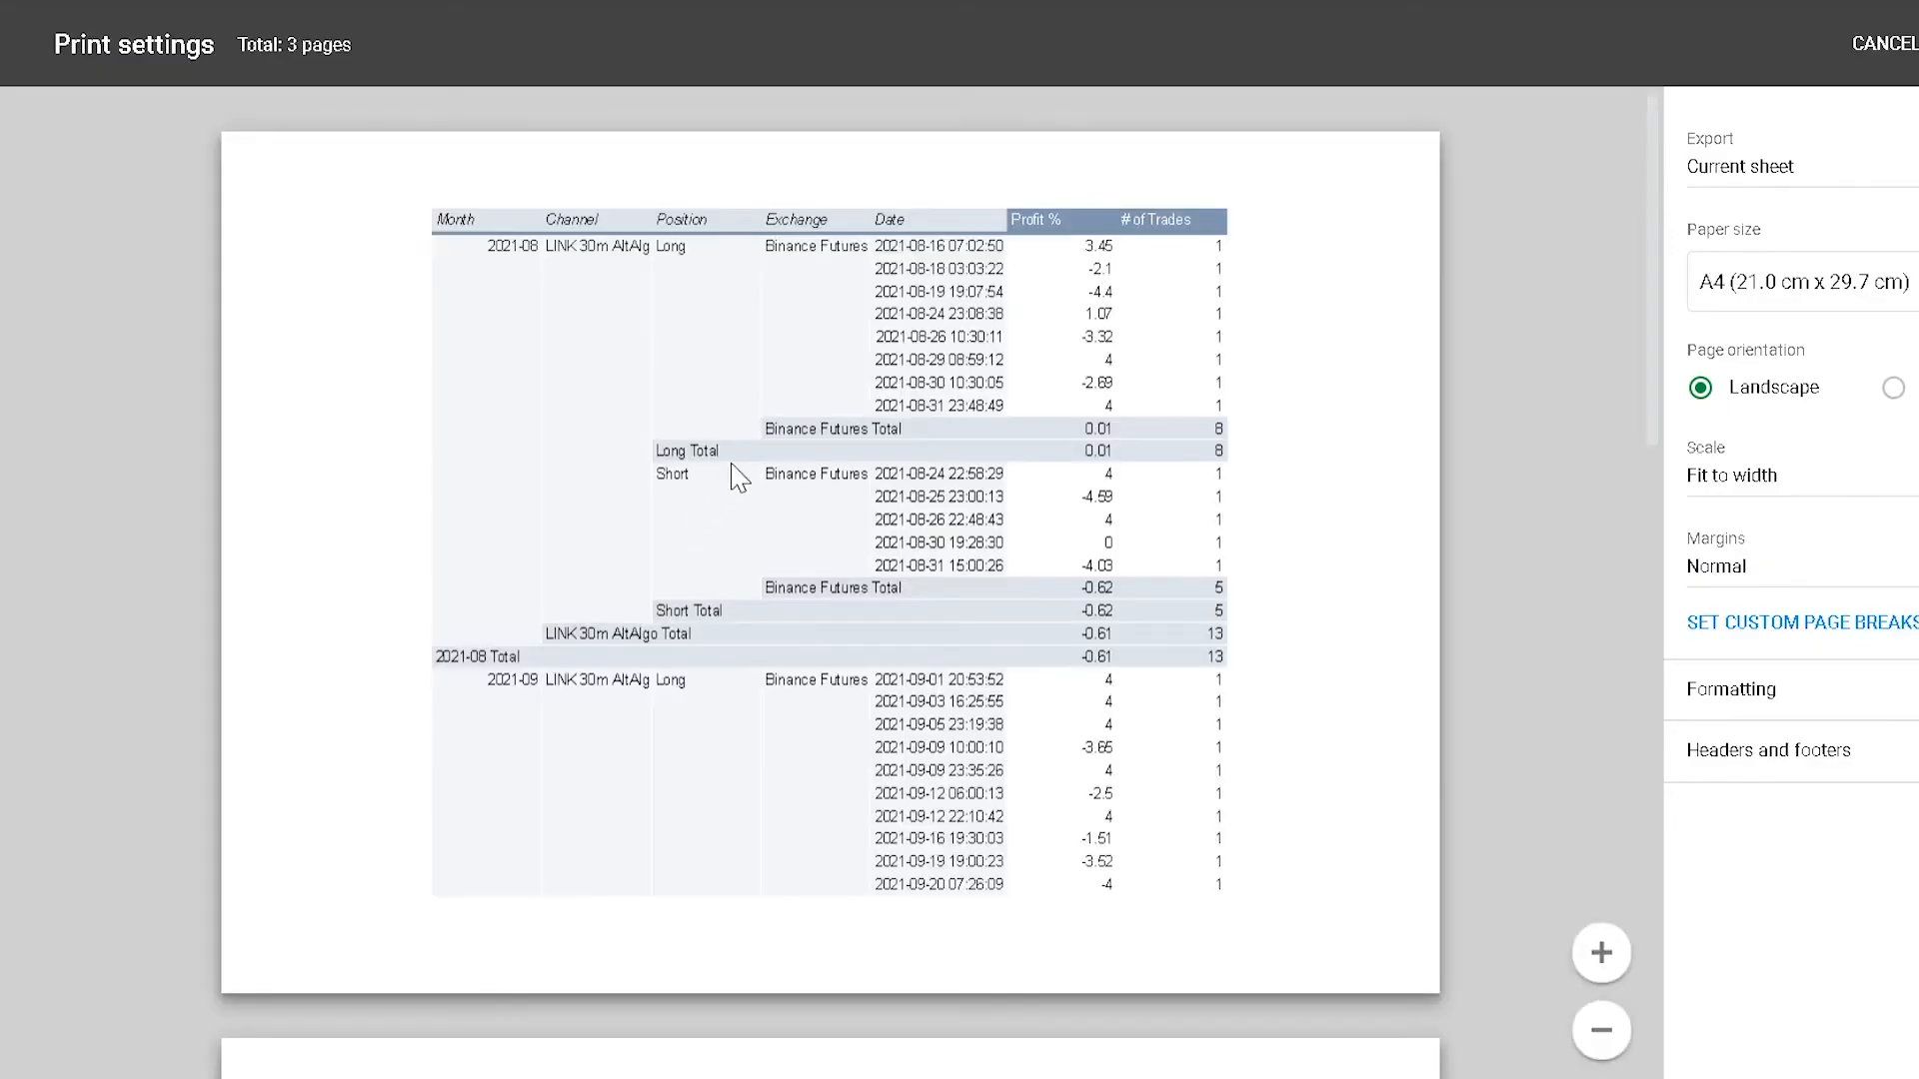
pyautogui.scroll(-8, 720, 483)
pyautogui.scroll(-8, 930, 440)
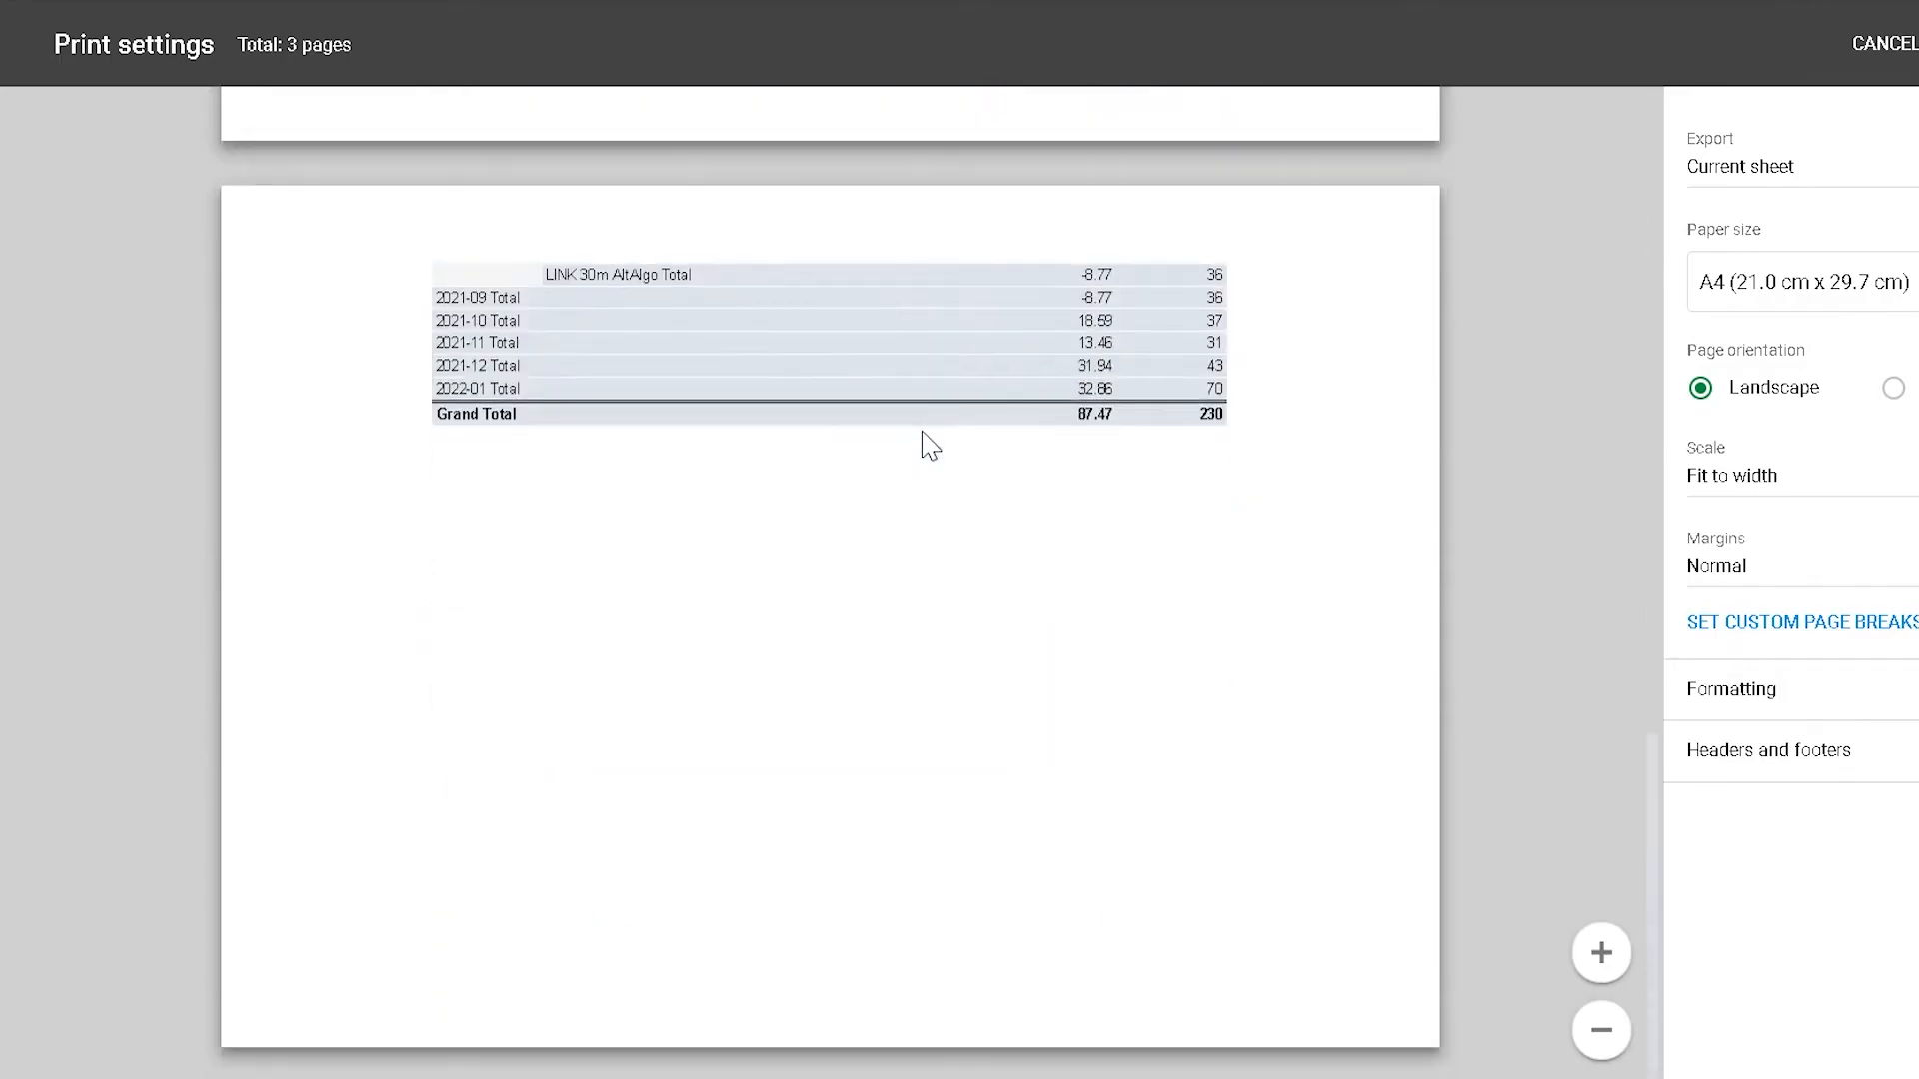
pyautogui.scroll(4, 926, 441)
# Step: Switch the PDF preview to portrait orientation, review its pages, and cancel the export
pyautogui.click(1893, 388)
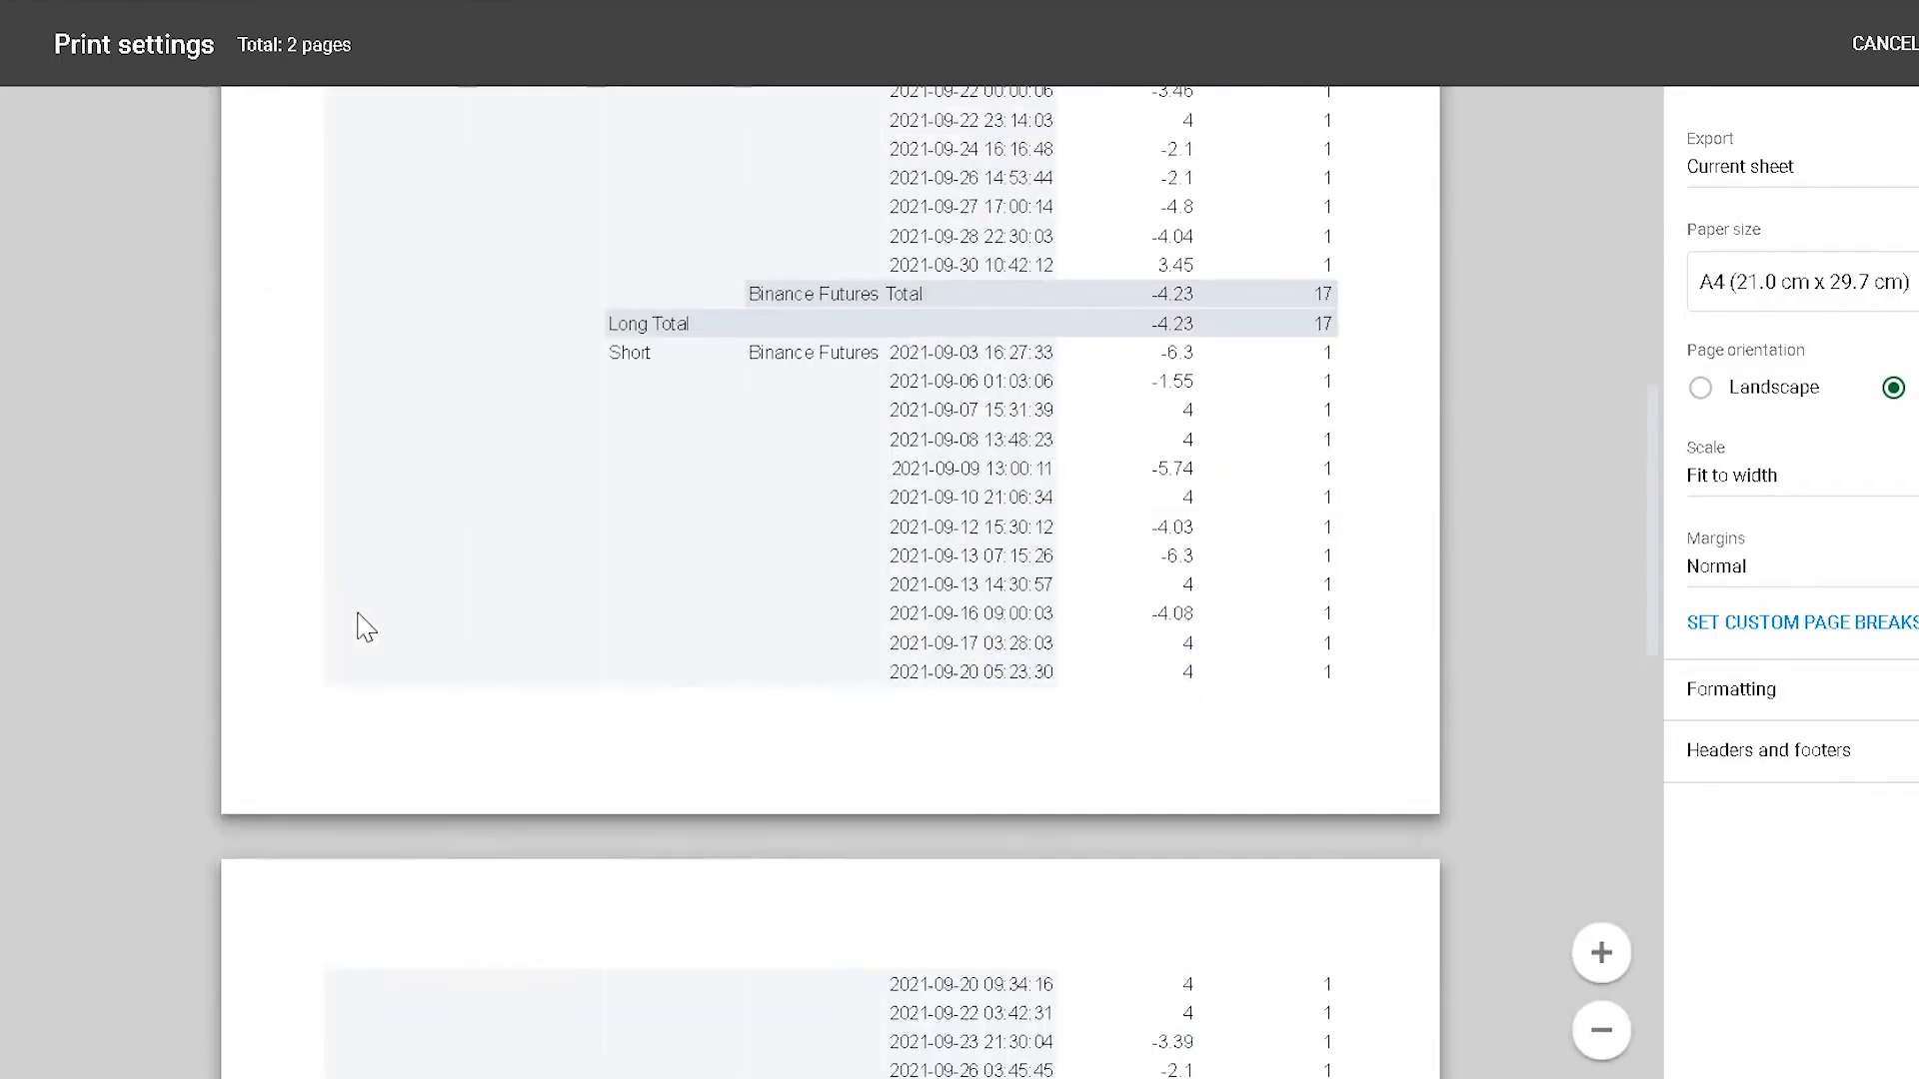
pyautogui.scroll(5, 360, 625)
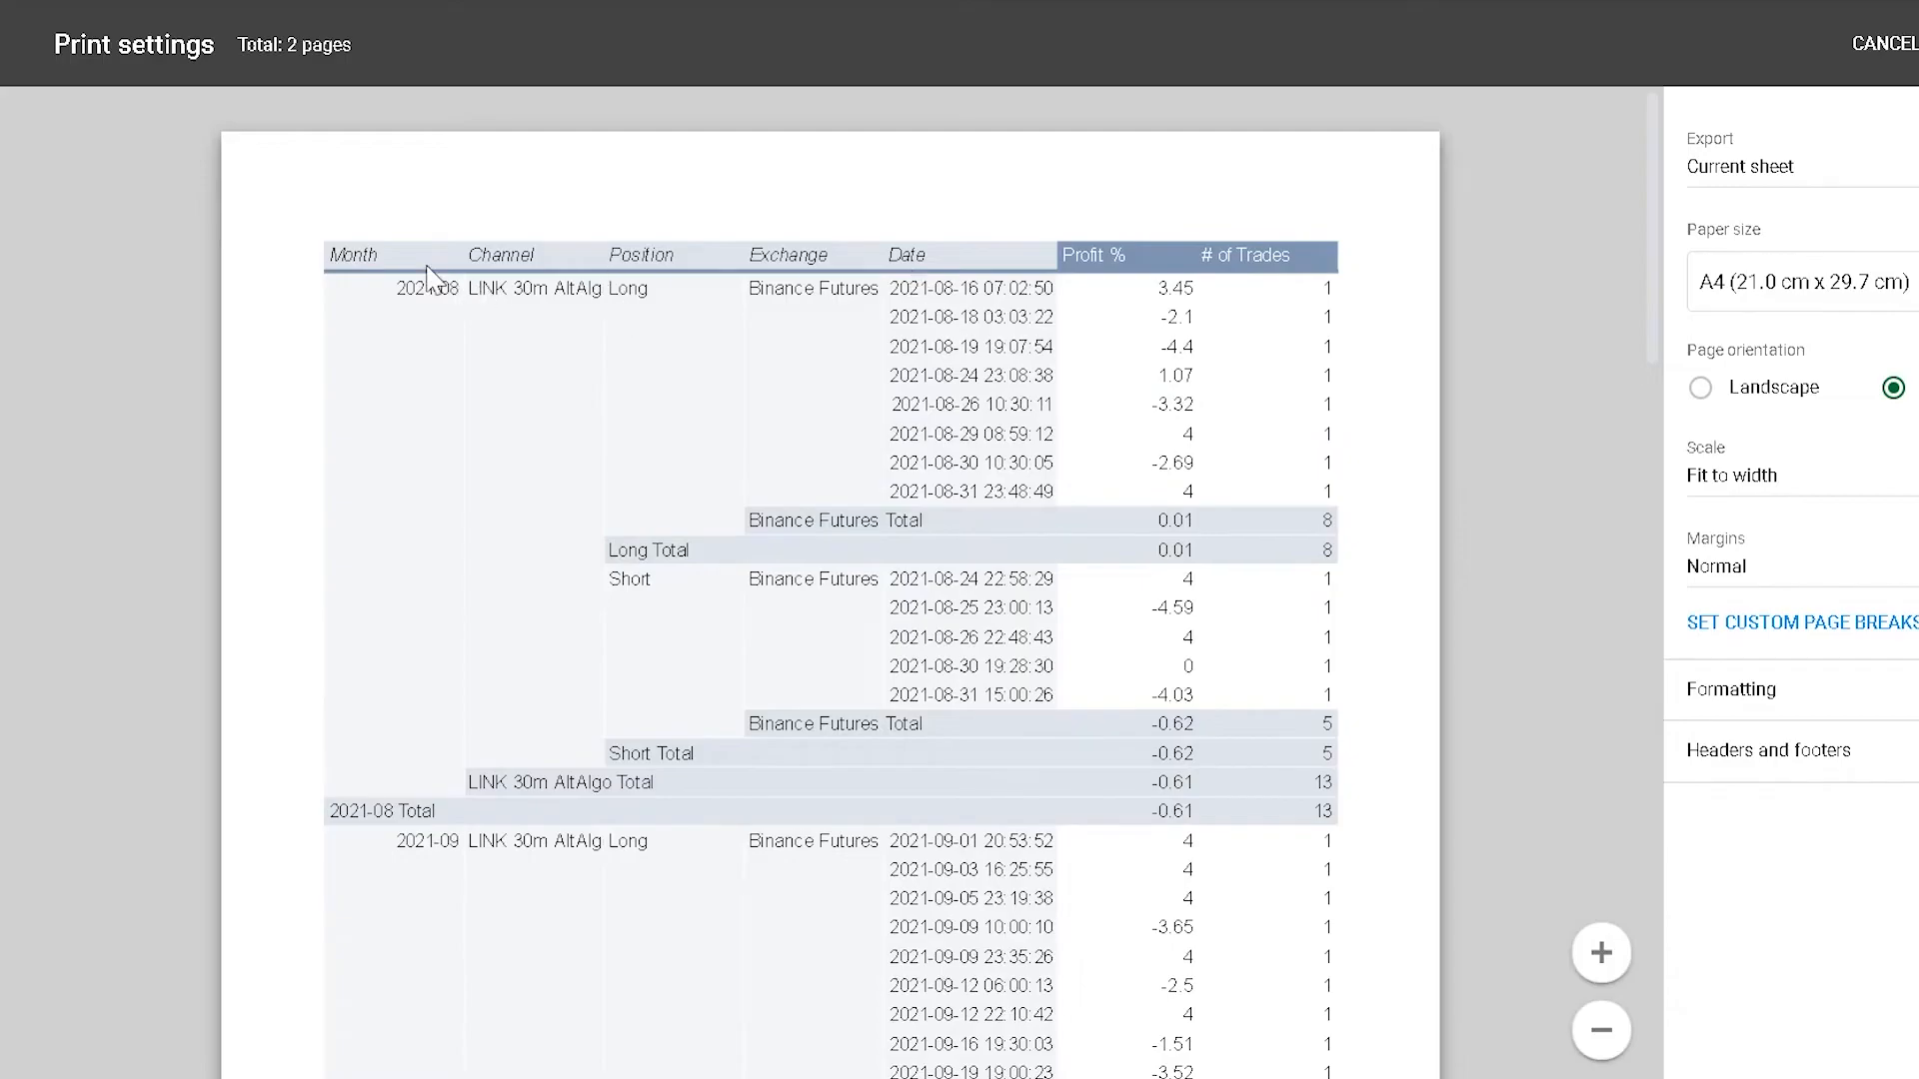
pyautogui.scroll(-3, 552, 295)
pyautogui.scroll(-7, 546, 283)
pyautogui.click(1885, 43)
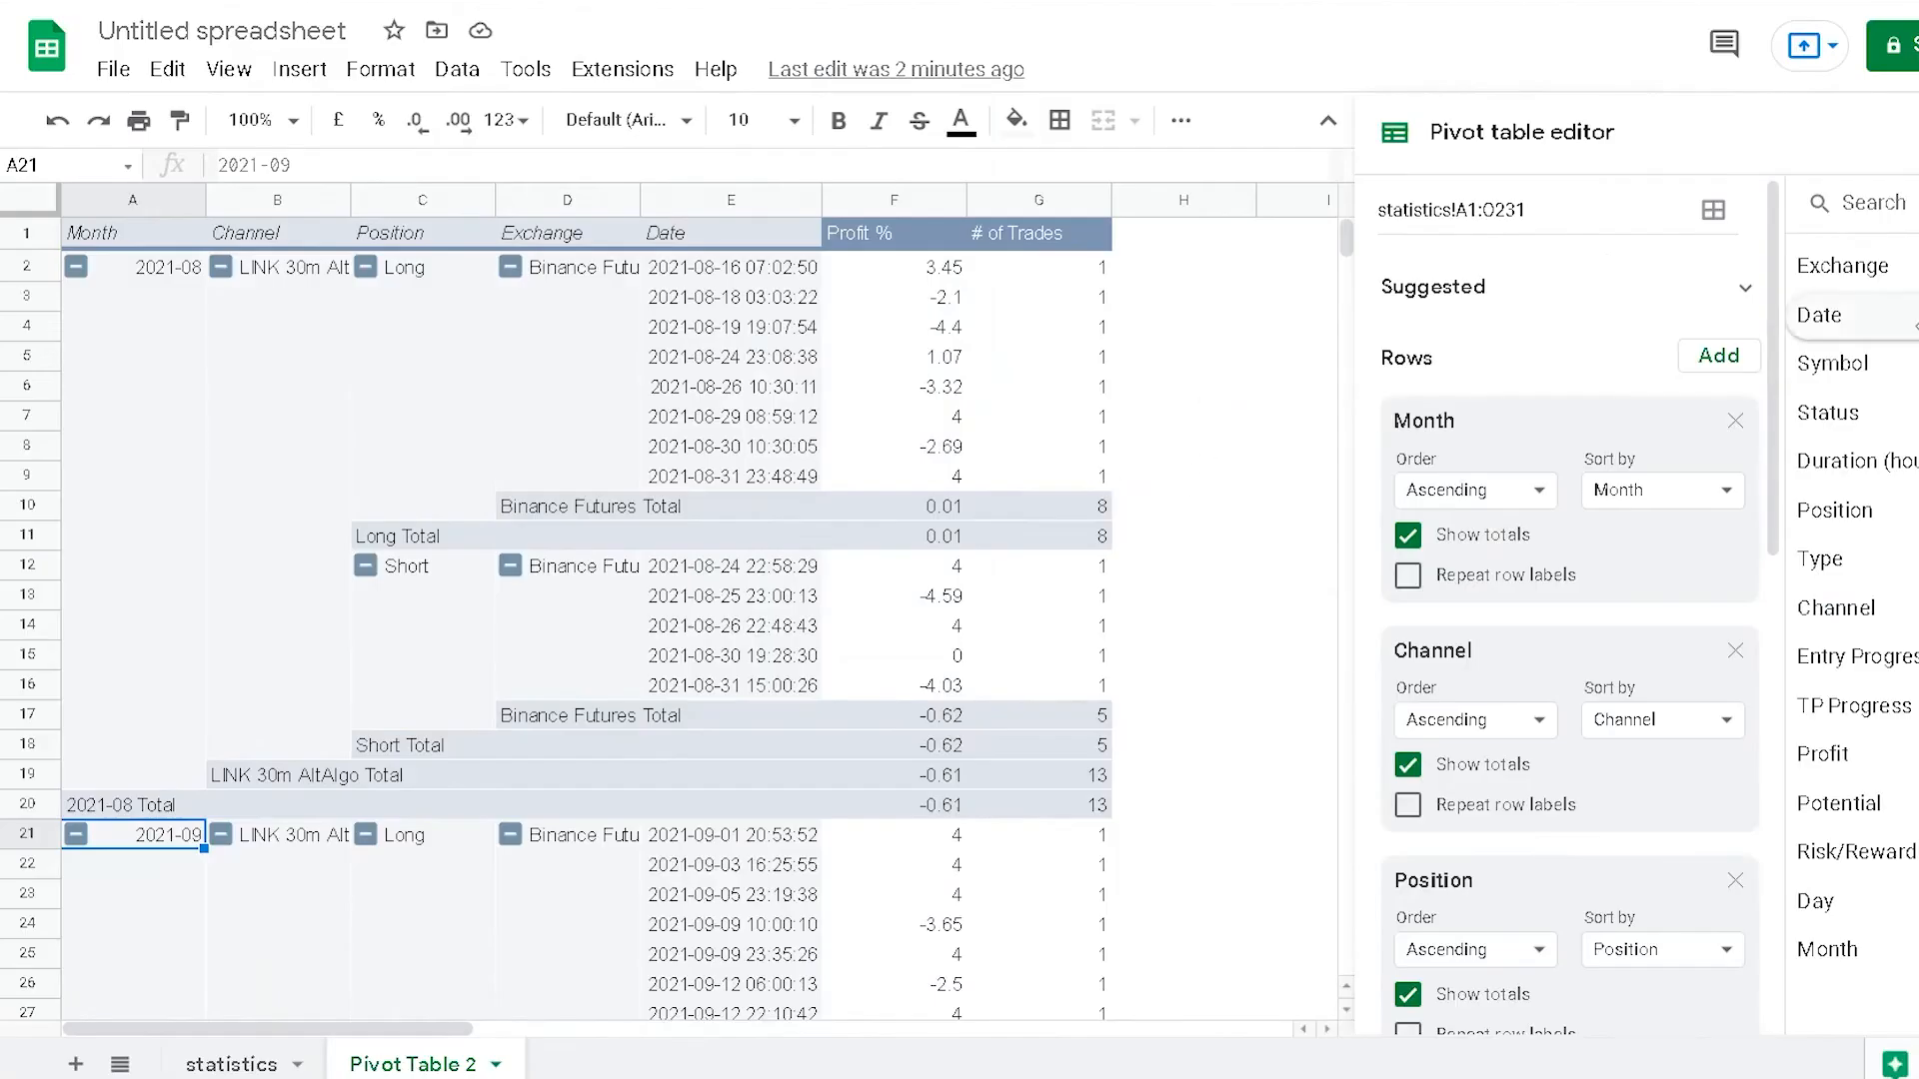